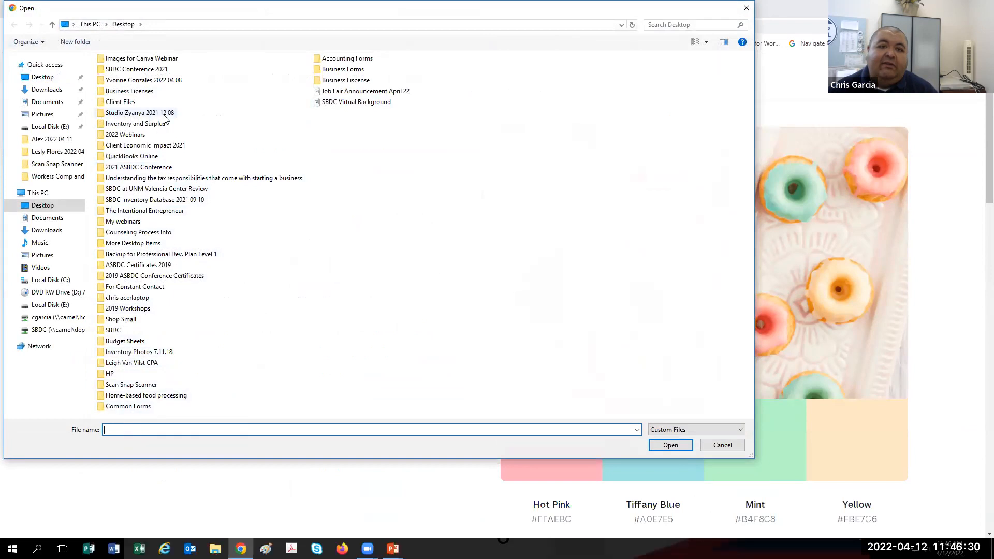
Upload a photo from the Images for Canva Webinar folder into the color palette generator.
double_click(142, 58)
double_click(124, 77)
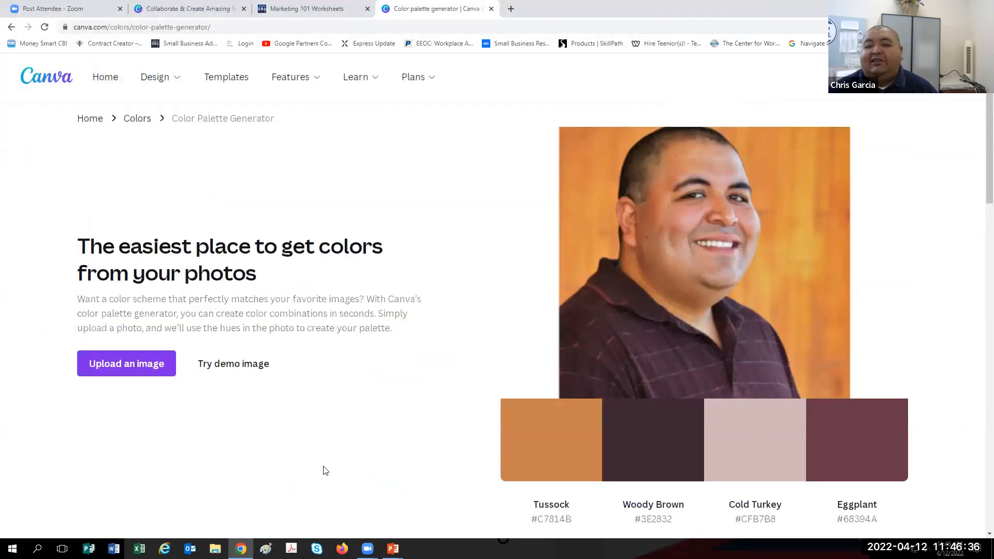
Examine the generated palette's colour names and hex codes below the photo.
scroll(322, 471, down, 2)
scroll(322, 473, up, 1)
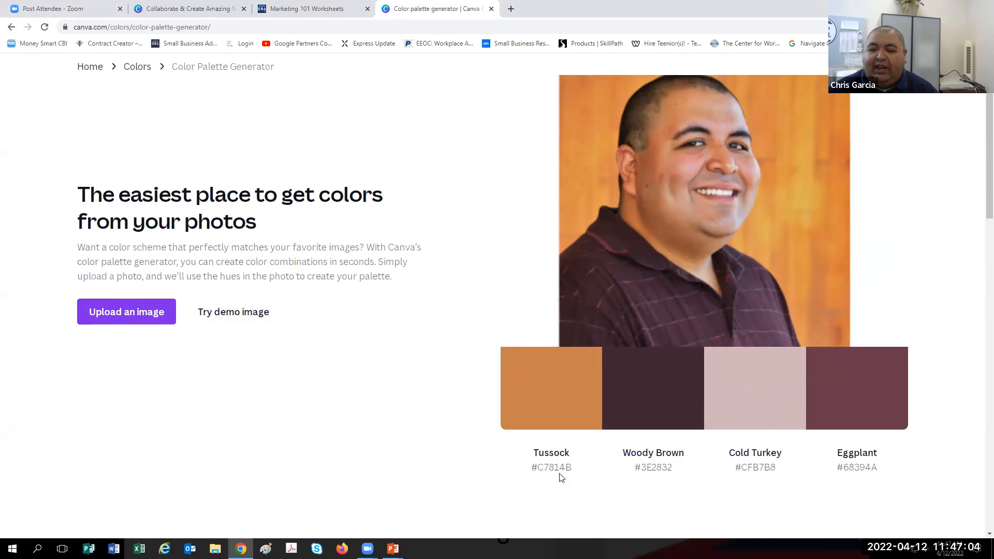
drag(579, 469, 533, 465)
click(517, 454)
right_click(421, 367)
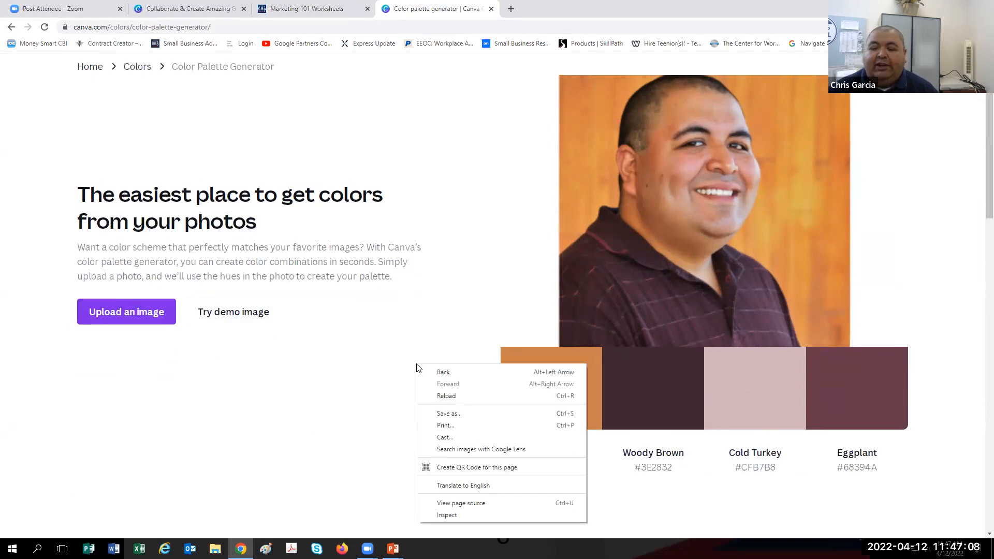
click(676, 488)
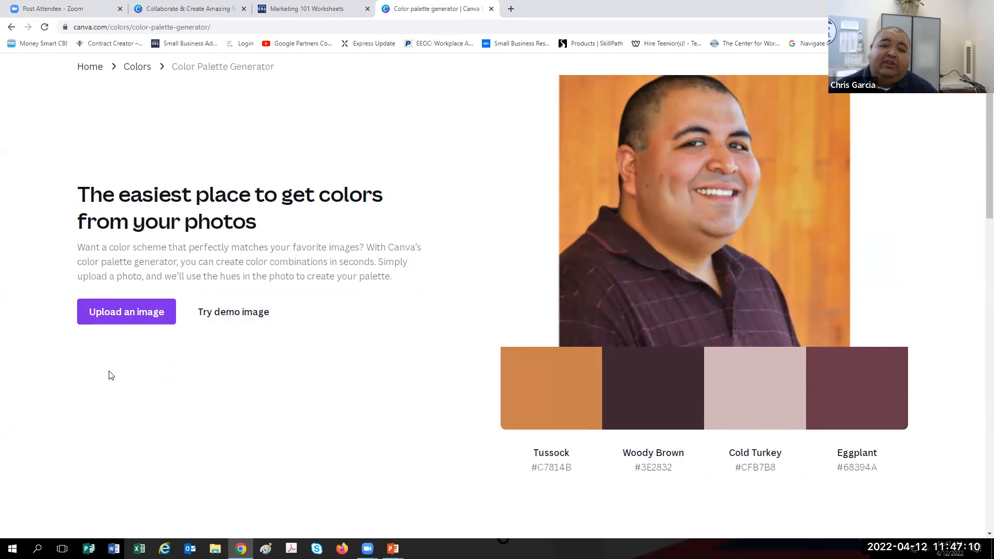
Go back to the Colors page, open Color palette ideas and search palettes for business.
click(11, 28)
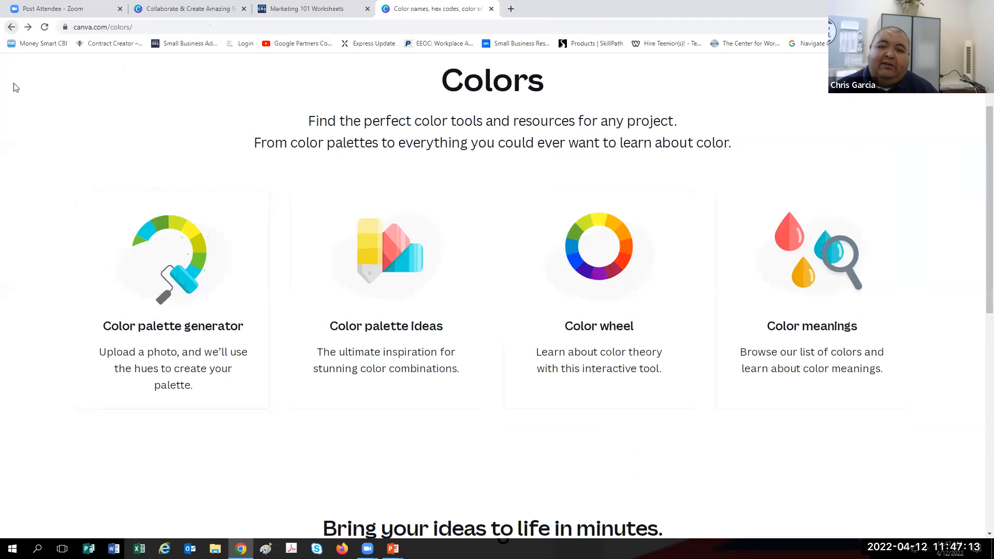
click(400, 335)
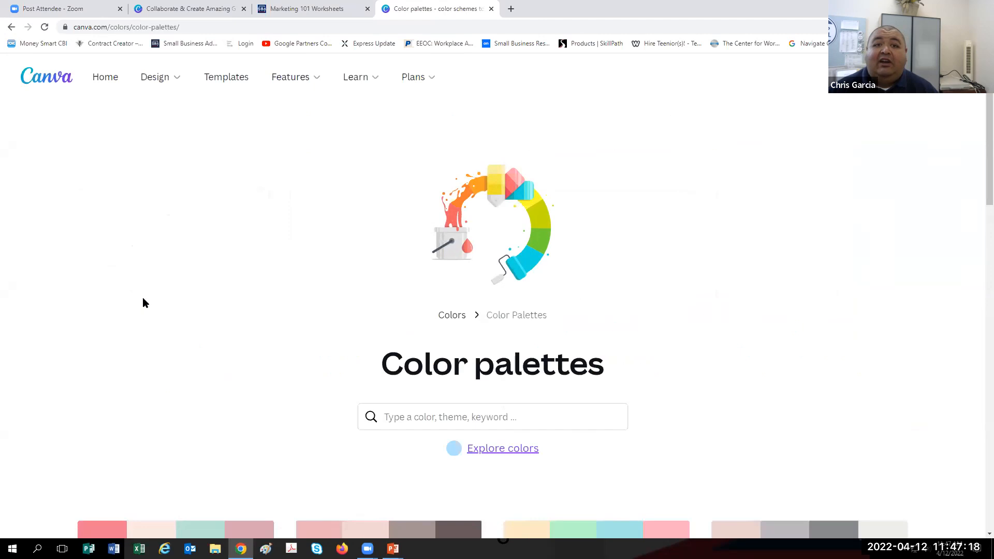
scroll(111, 321, down, 4)
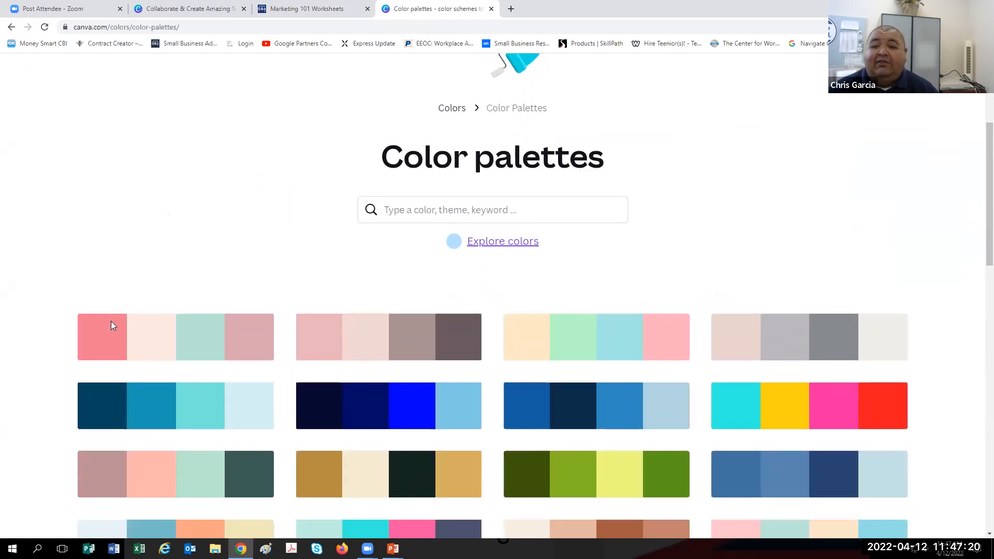
click(447, 211)
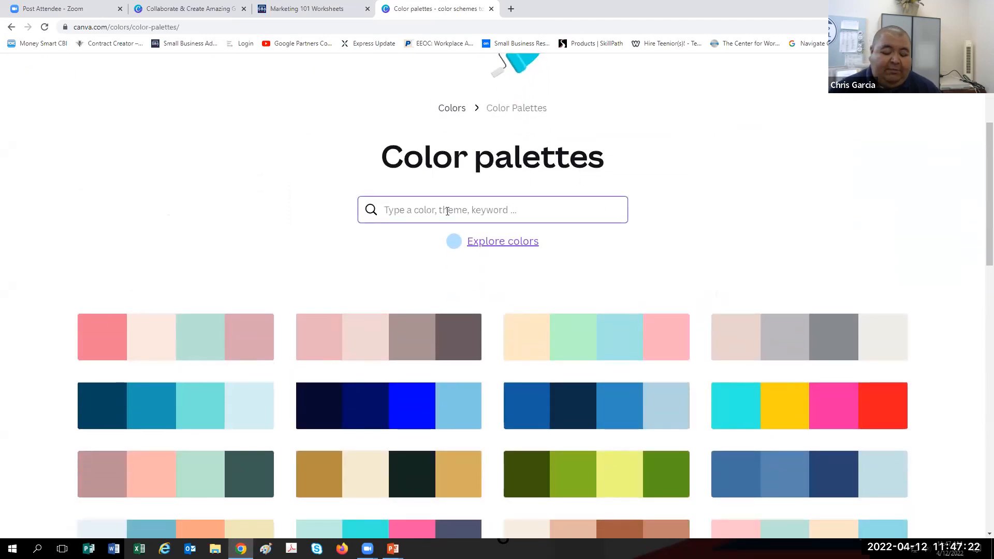
text(business)
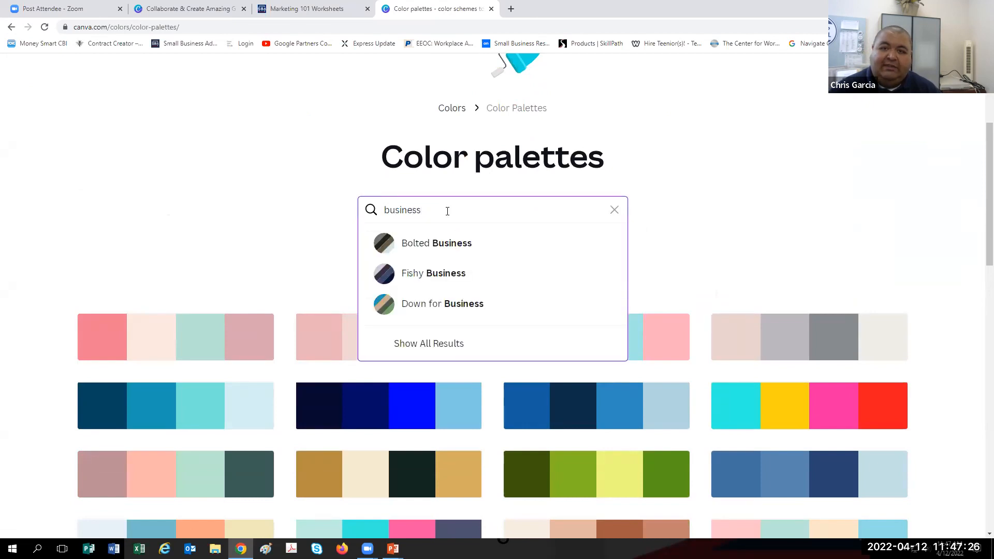
Open the Fishy Business palette and review its colours and hex codes.
click(435, 273)
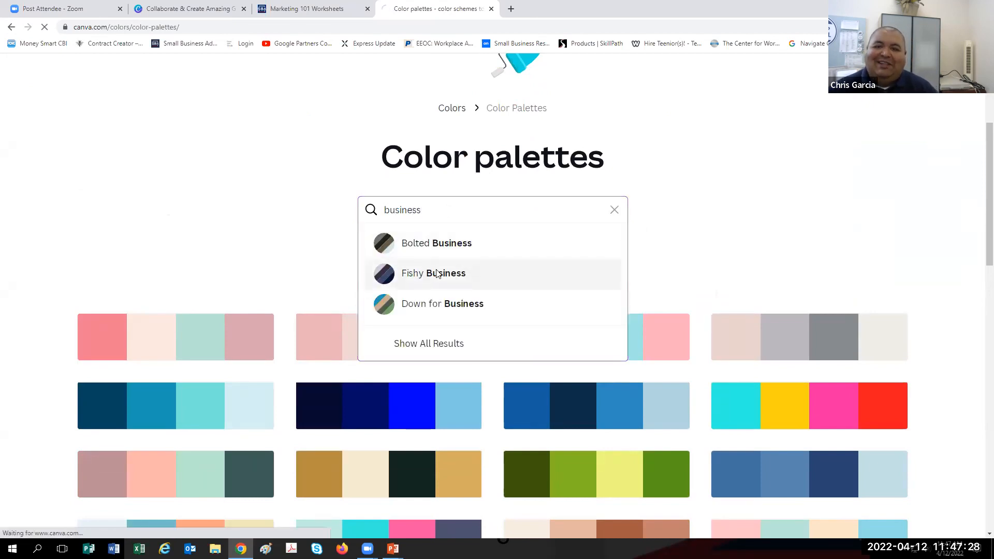
scroll(834, 296, down, 4)
scroll(834, 299, down, 2)
scroll(812, 318, up, 2)
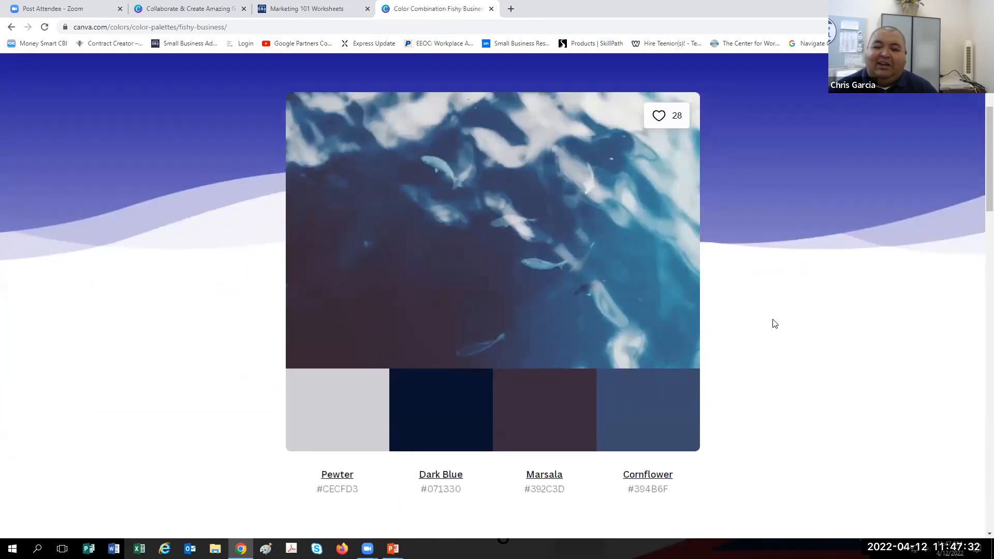
scroll(775, 324, down, 2)
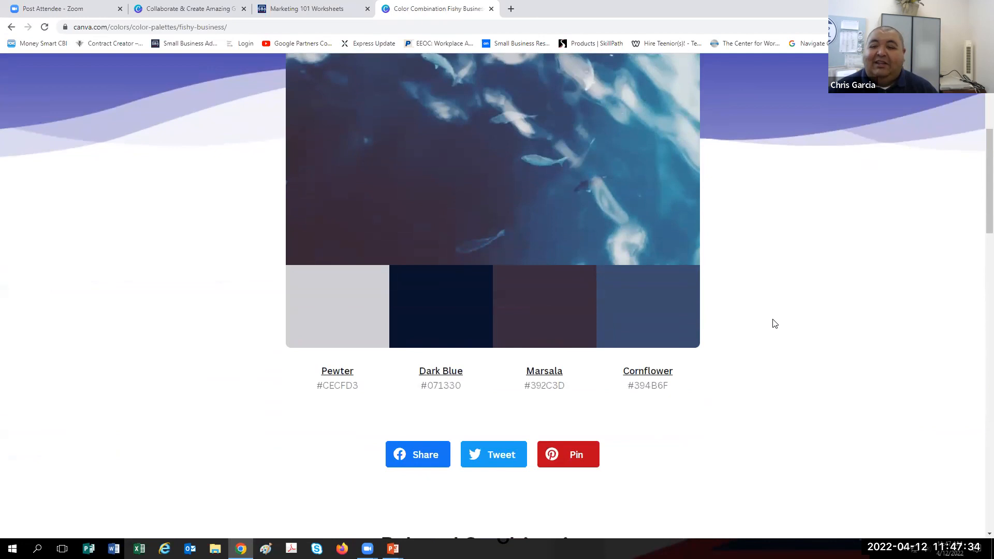
scroll(775, 325, up, 3)
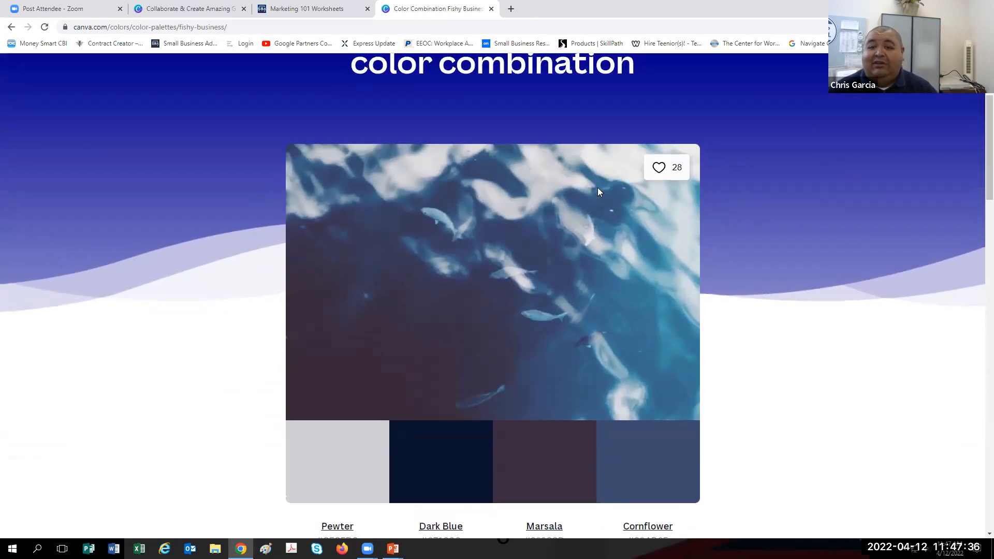
Return to Color palettes, search for Pink and browse all the matching palettes.
click(8, 30)
click(223, 238)
click(448, 210)
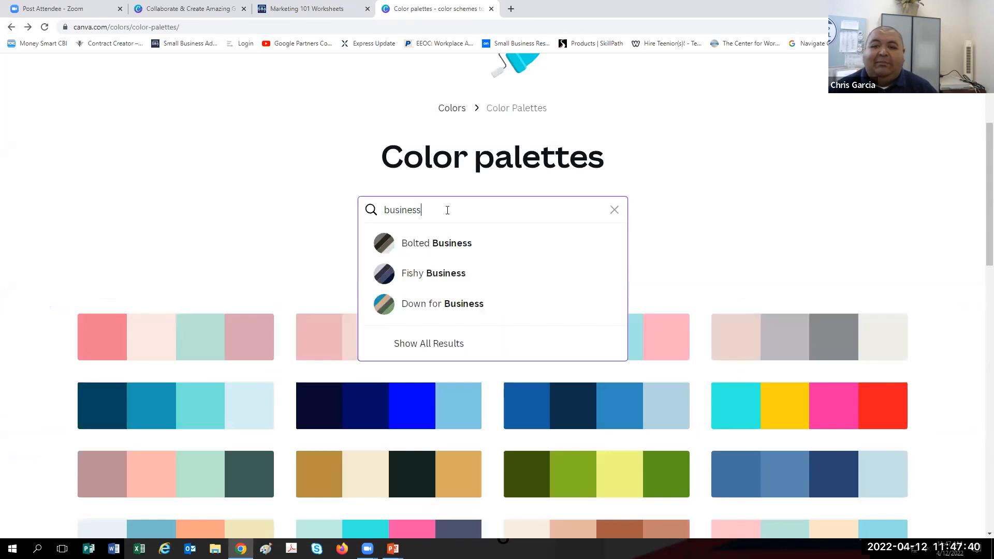
double_click(447, 209)
text(Pink)
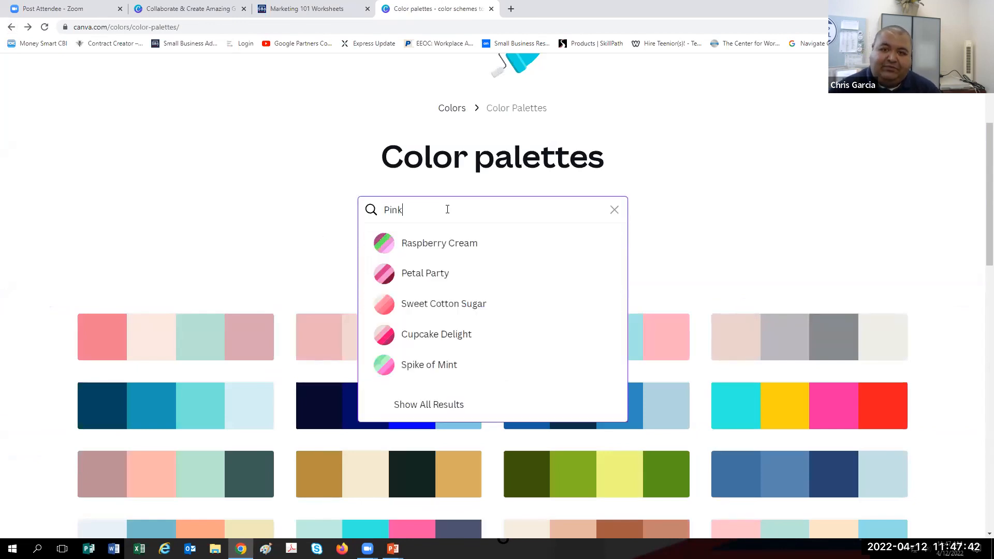
click(426, 413)
scroll(161, 382, down, 6)
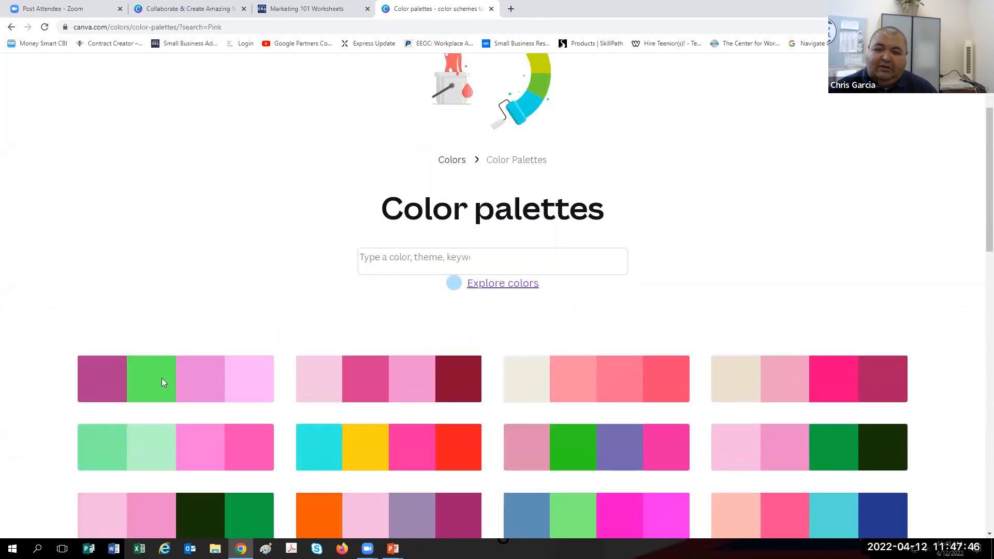
scroll(161, 382, down, 7)
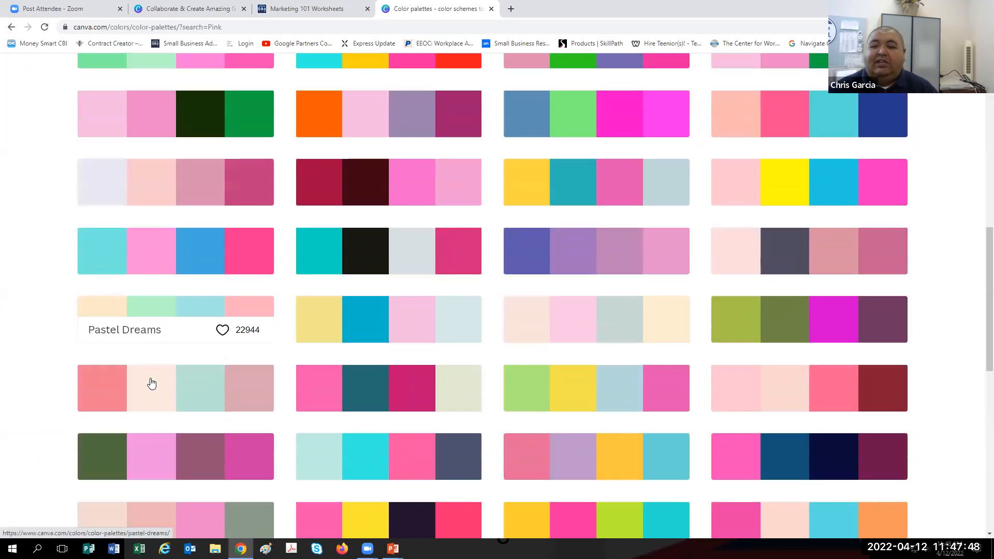
scroll(98, 381, down, 5)
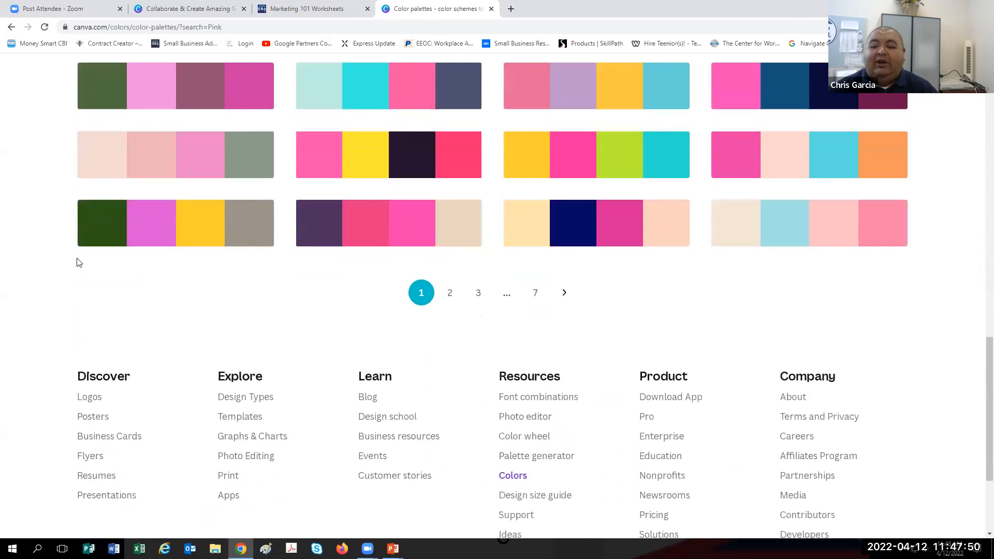
Open the Color wheel and move the picker to the blue #3c42c3 to see its complementary colour.
click(9, 29)
click(9, 29)
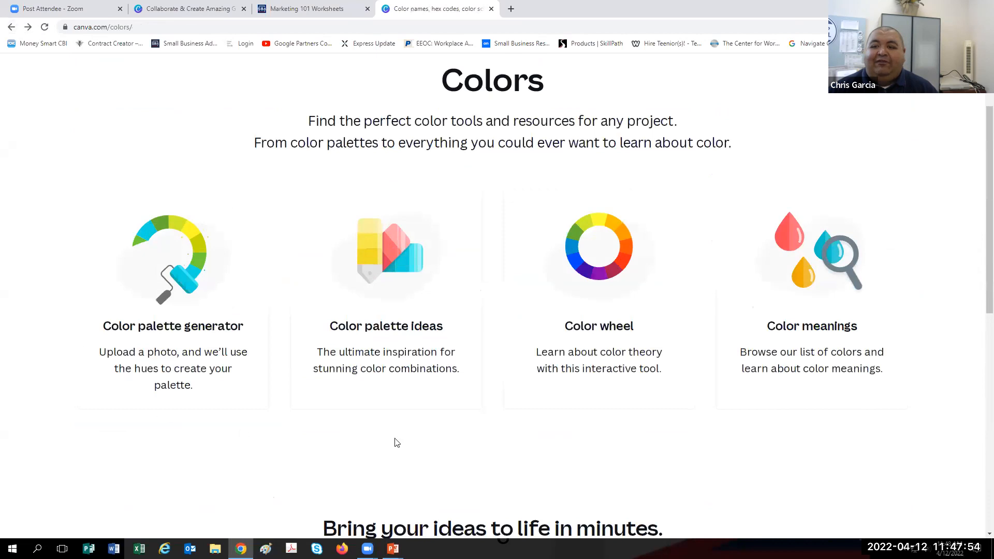
click(606, 246)
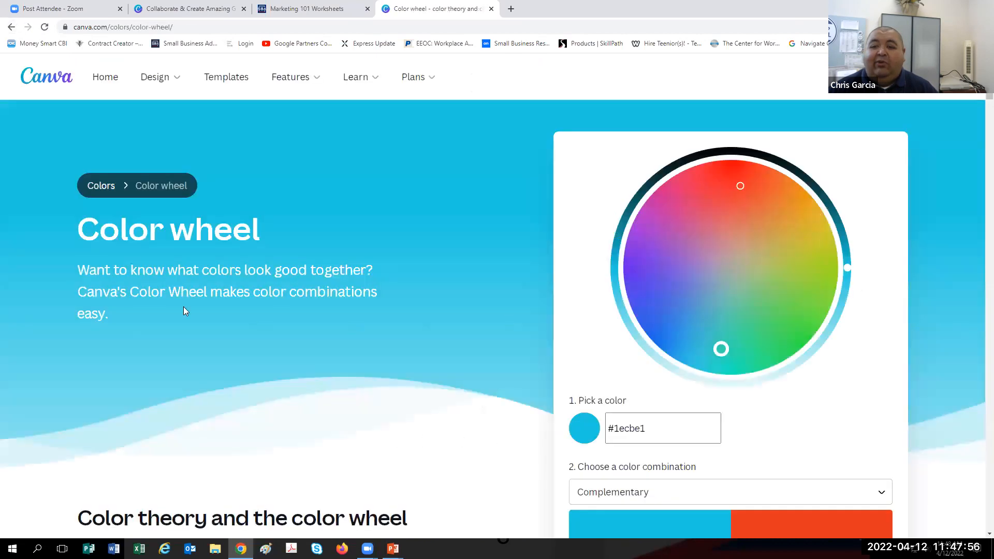
scroll(821, 435, down, 2)
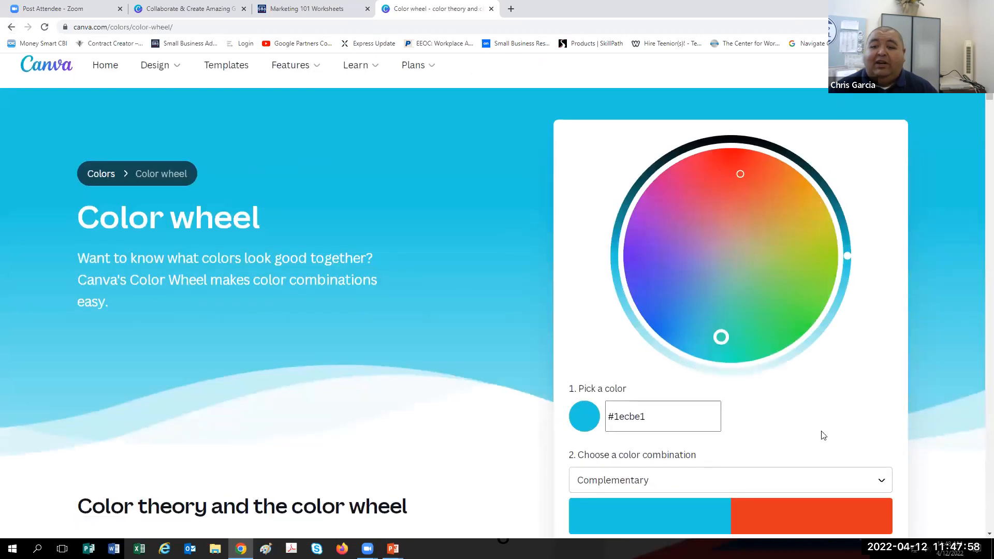
drag(723, 248, 683, 196)
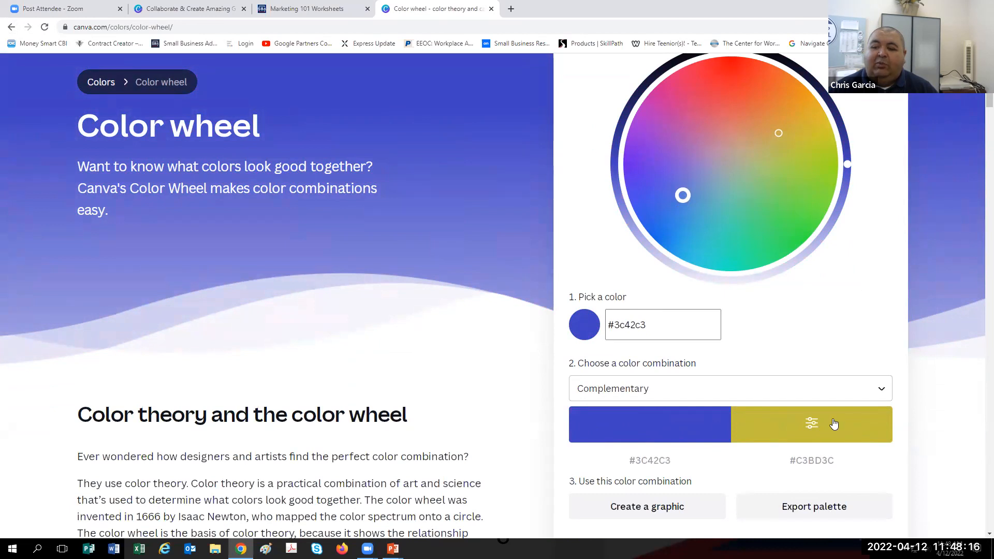
scroll(829, 459, down, 2)
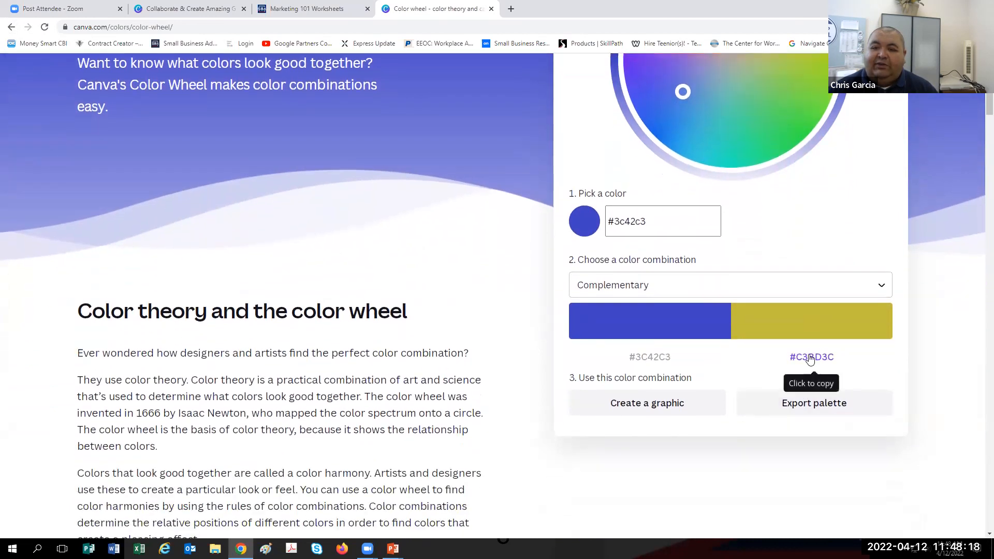
scroll(69, 346, down, 7)
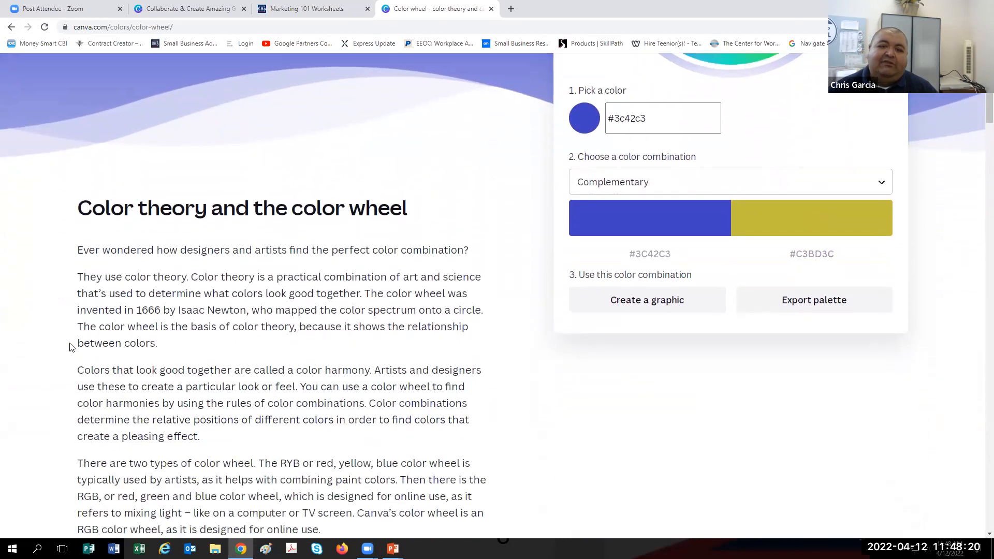
scroll(70, 346, down, 3)
scroll(70, 345, up, 15)
Go back to the Colors page, open Color meanings and select the Black colour.
click(12, 27)
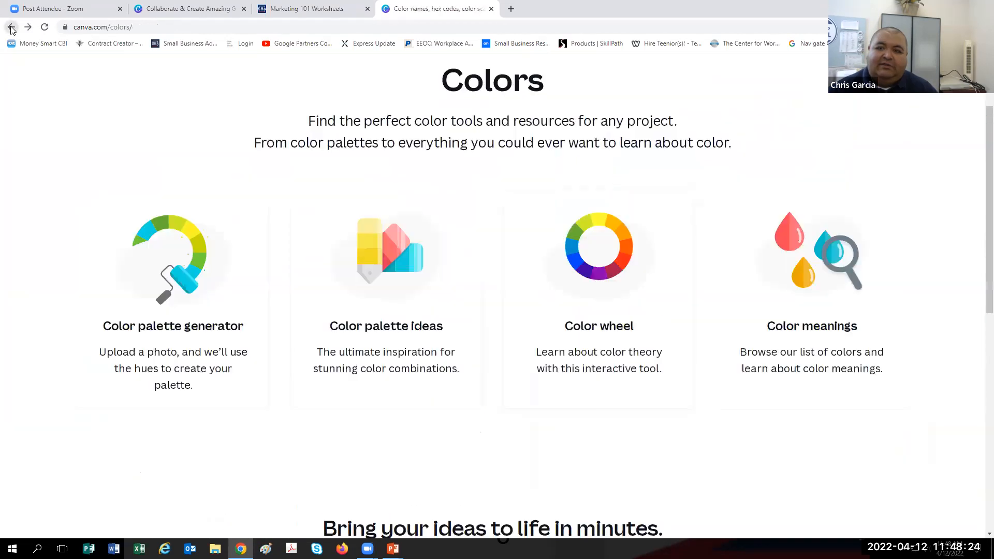
click(834, 292)
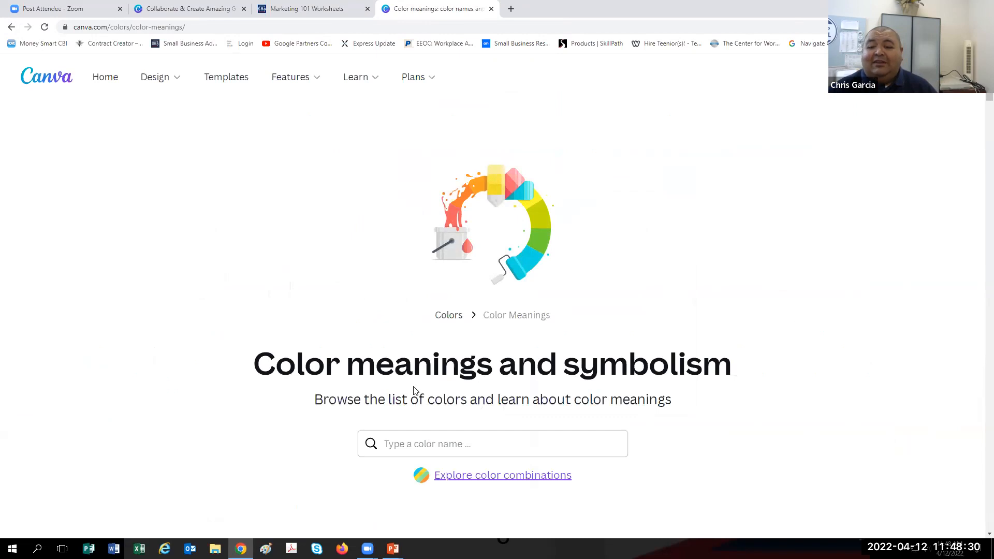
scroll(426, 410, down, 4)
scroll(426, 409, down, 4)
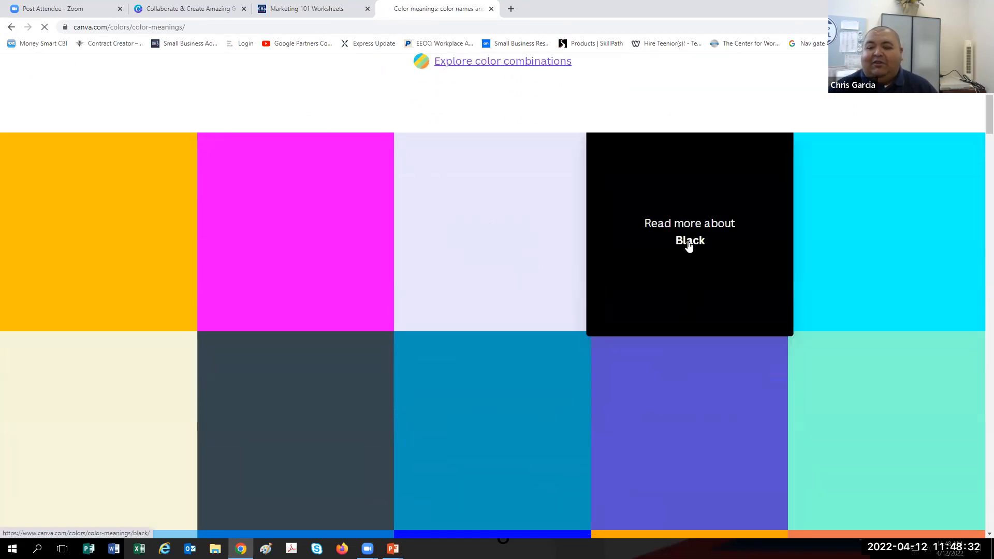
click(688, 242)
Read the Black colour's meaning and information, then return to the Colors overview page.
scroll(98, 432, down, 10)
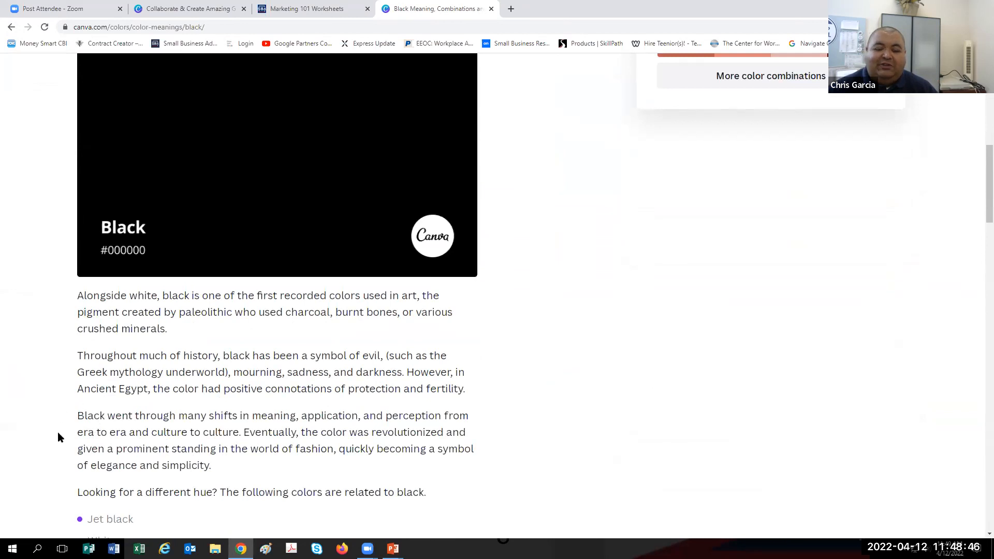
scroll(179, 447, down, 5)
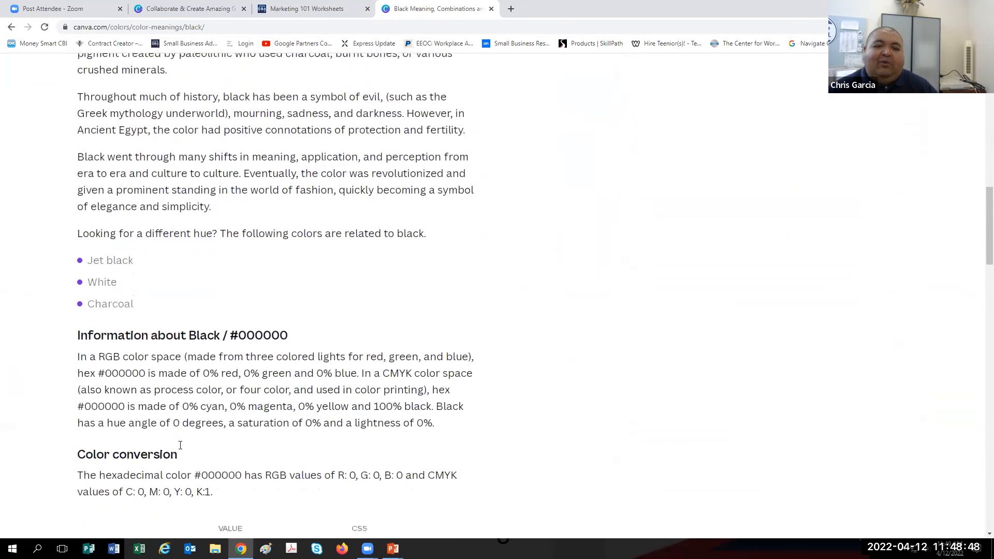
scroll(179, 447, up, 3)
key(alt+Left)
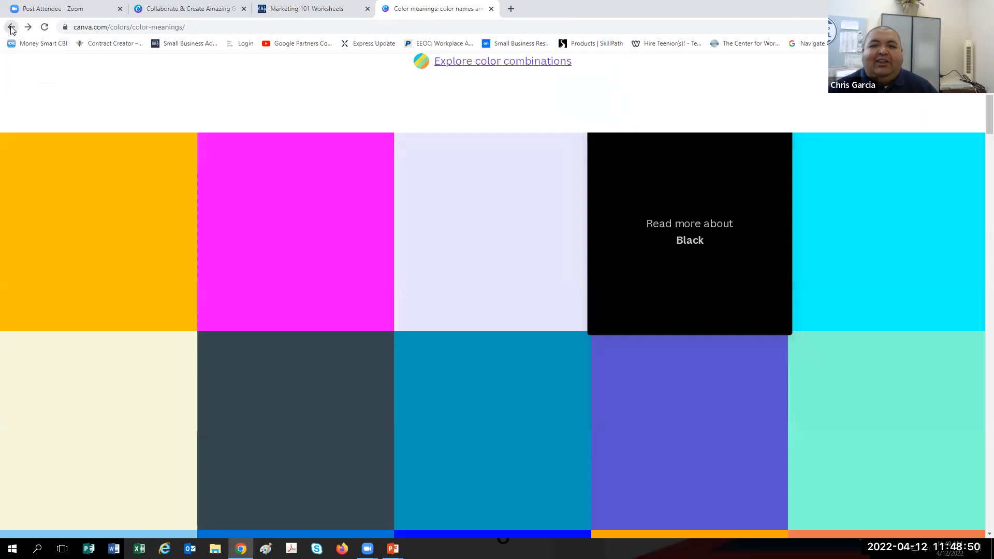
scroll(192, 264, up, 5)
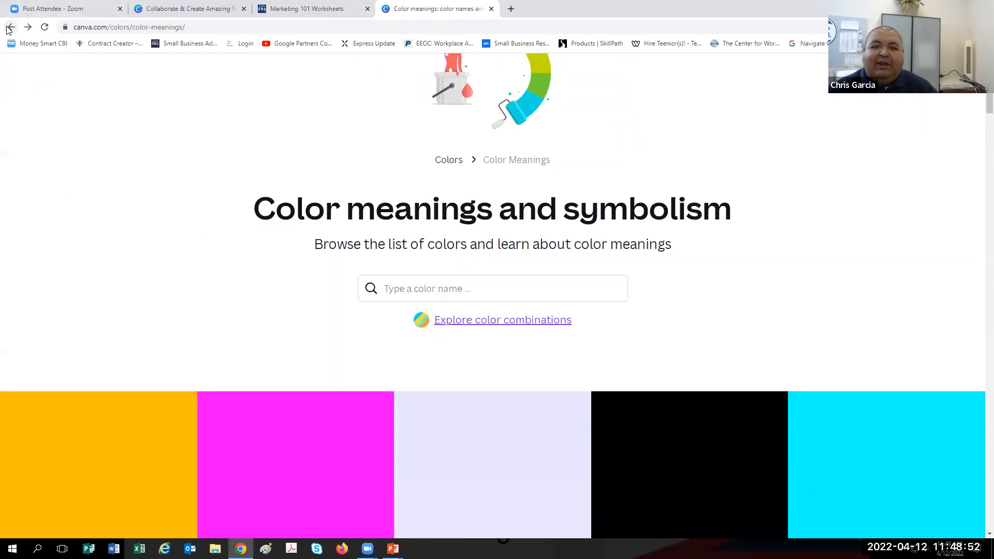
click(9, 28)
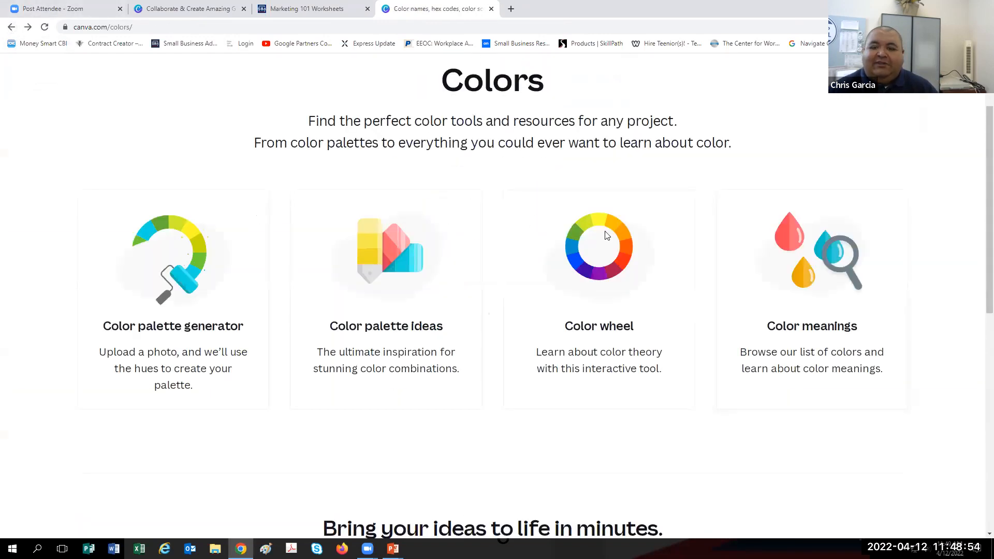
Switch to the PowerPoint slide show and open the Adobe Color create-from-image link.
mouse_move(393, 549)
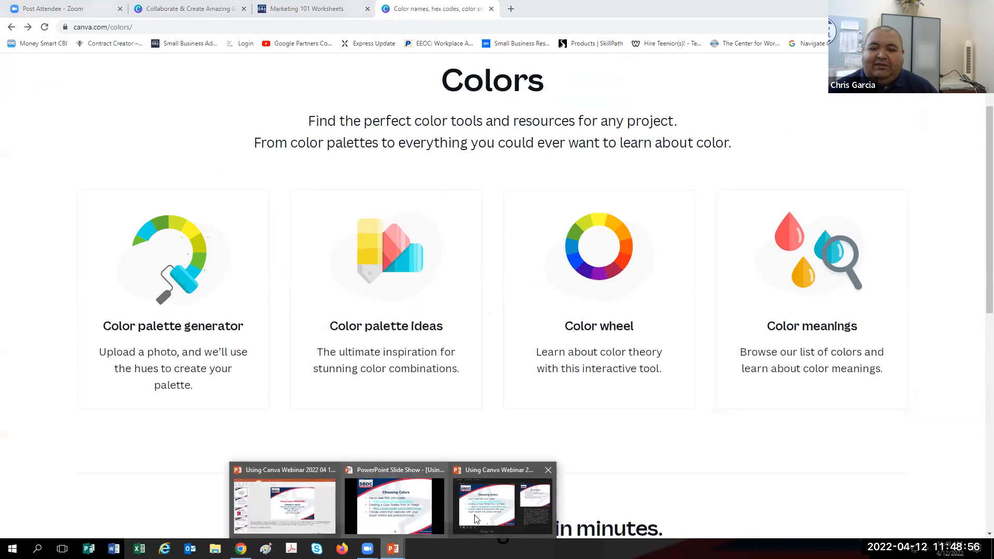
click(425, 500)
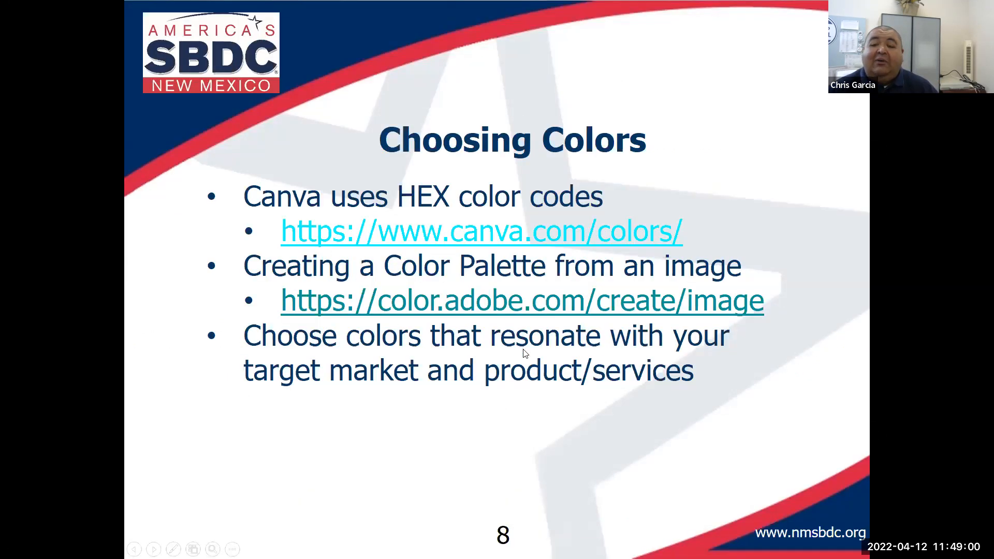
click(497, 303)
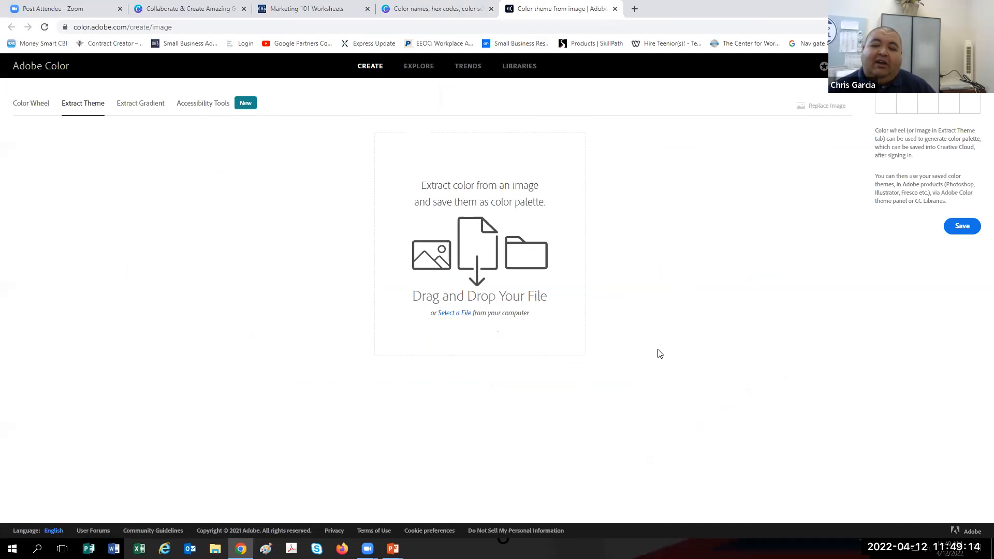
Upload a portrait photo from the computer to extract a colour theme from it.
click(454, 313)
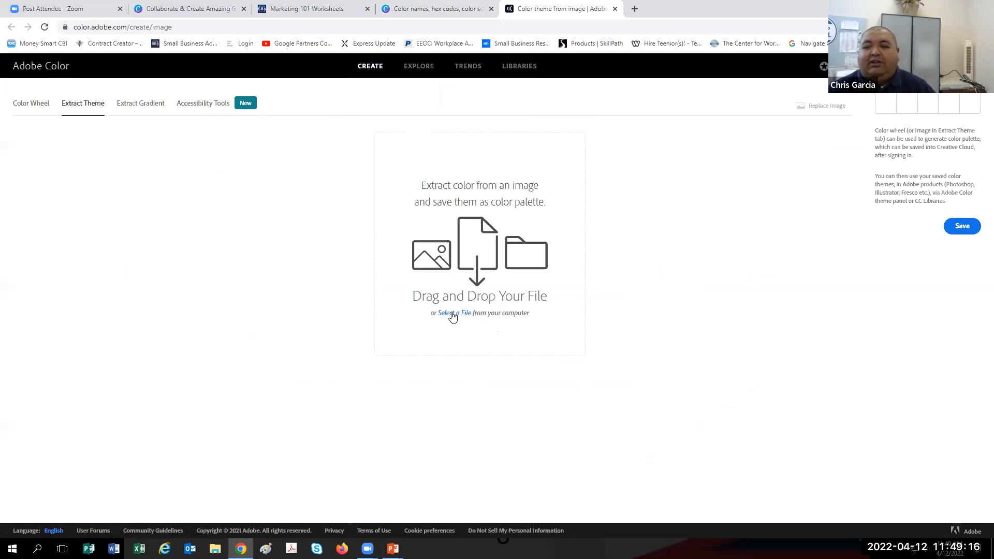
double_click(120, 79)
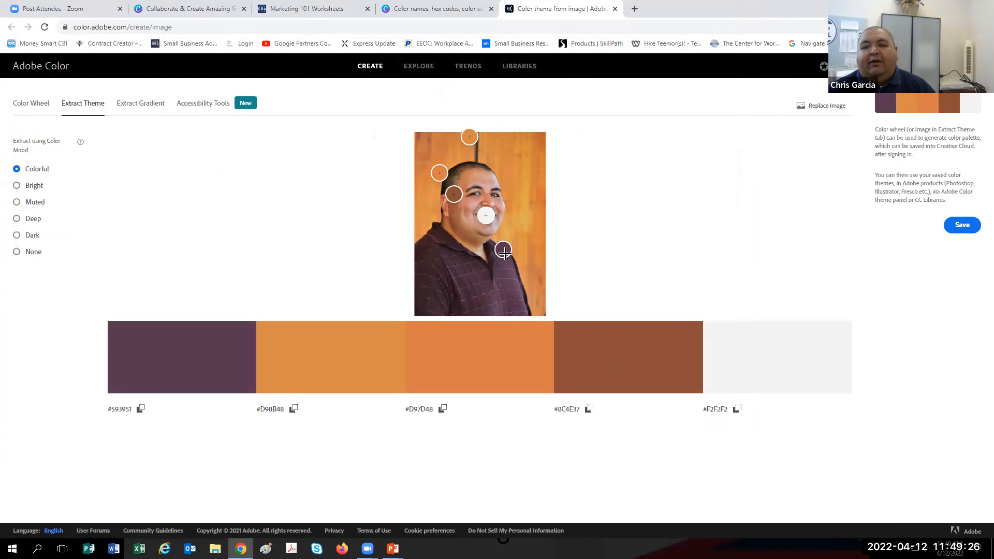
Move the dark colour's picker on the photo onto the shirt to change the extracted dark colour.
drag(503, 252, 434, 240)
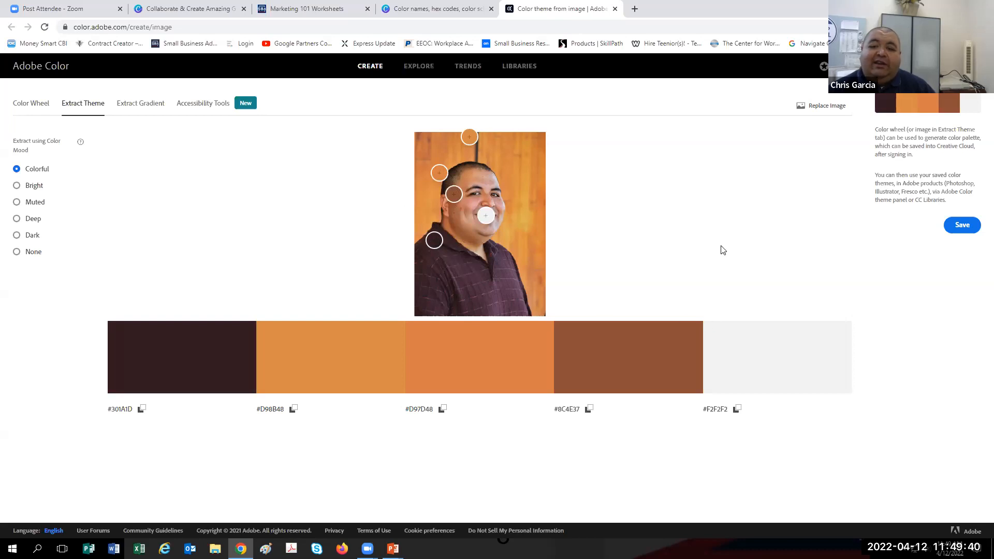
drag(434, 243, 435, 248)
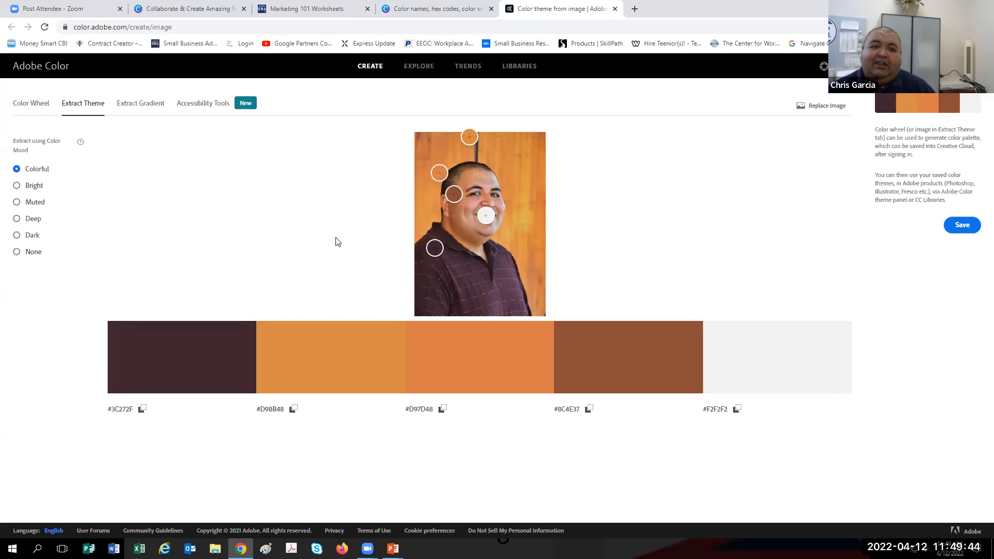
Try the Bright, Muted and Deep colour moods for the extracted theme, leaving Deep selected.
click(18, 187)
click(18, 203)
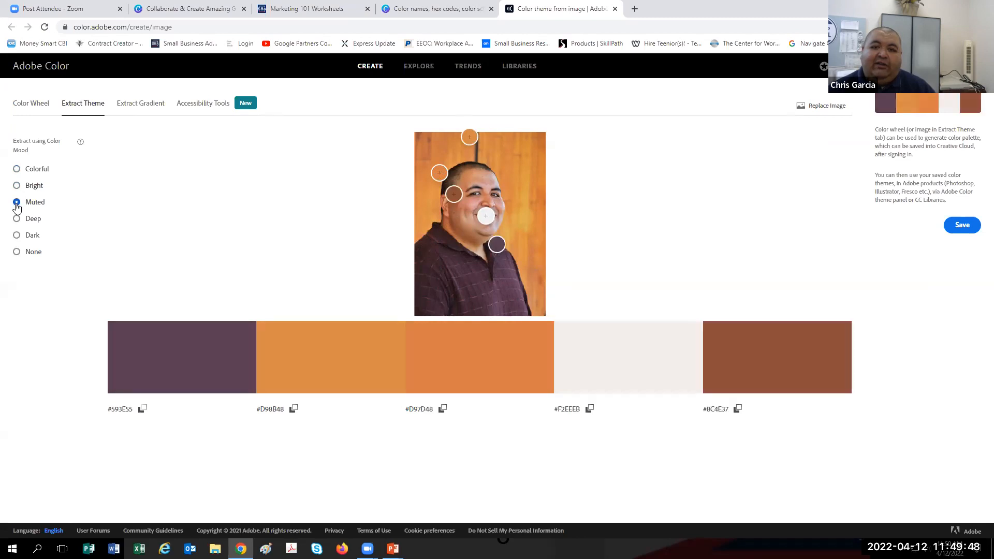
click(16, 221)
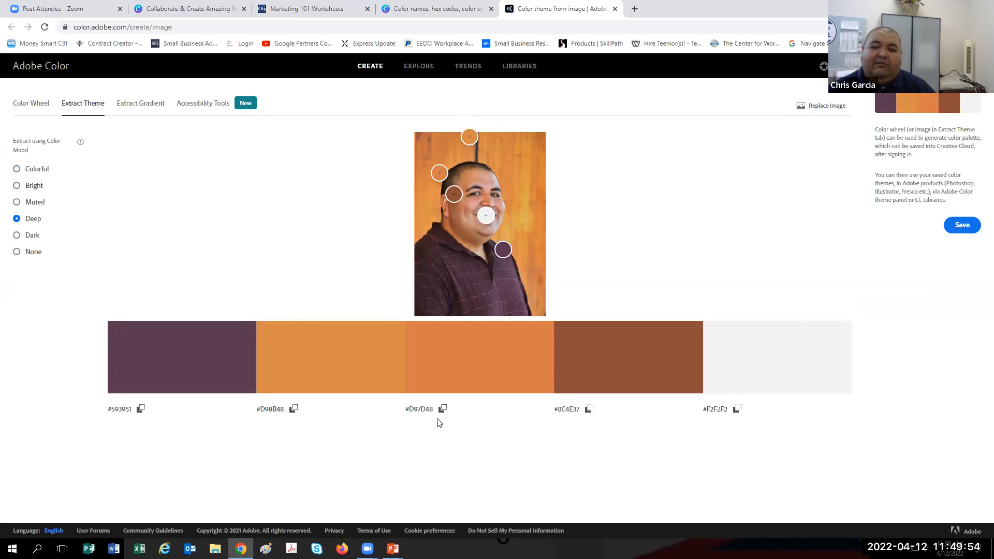
Open the theme in the Color Wheel and nudge the second colour's green slider to 142.
click(23, 106)
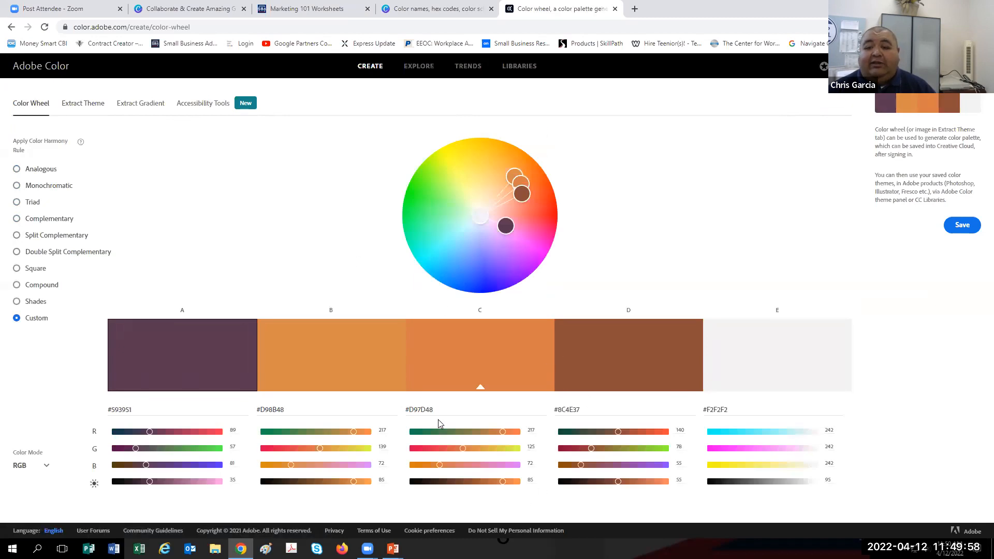
drag(320, 450, 322, 444)
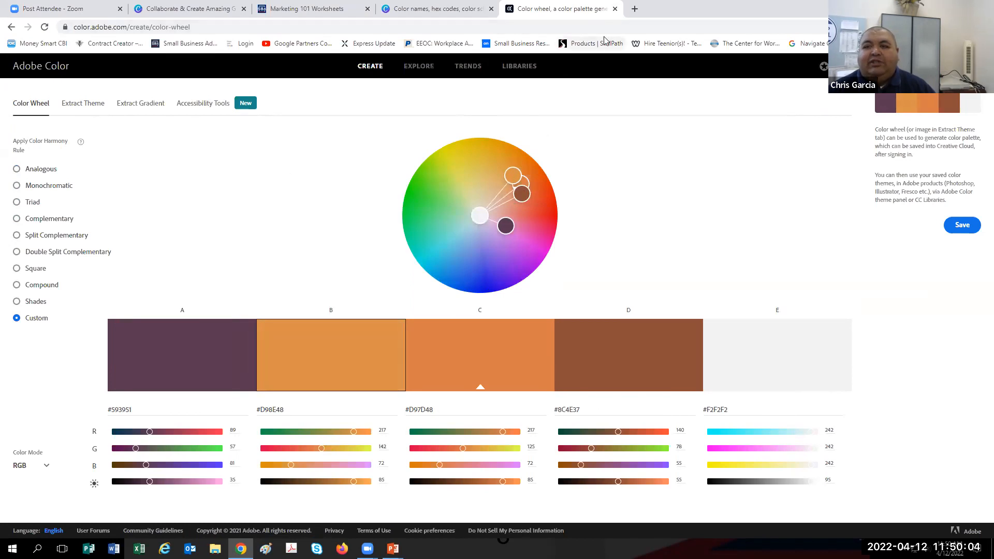
Close the Adobe Color and colour names browser tabs.
click(614, 10)
click(492, 9)
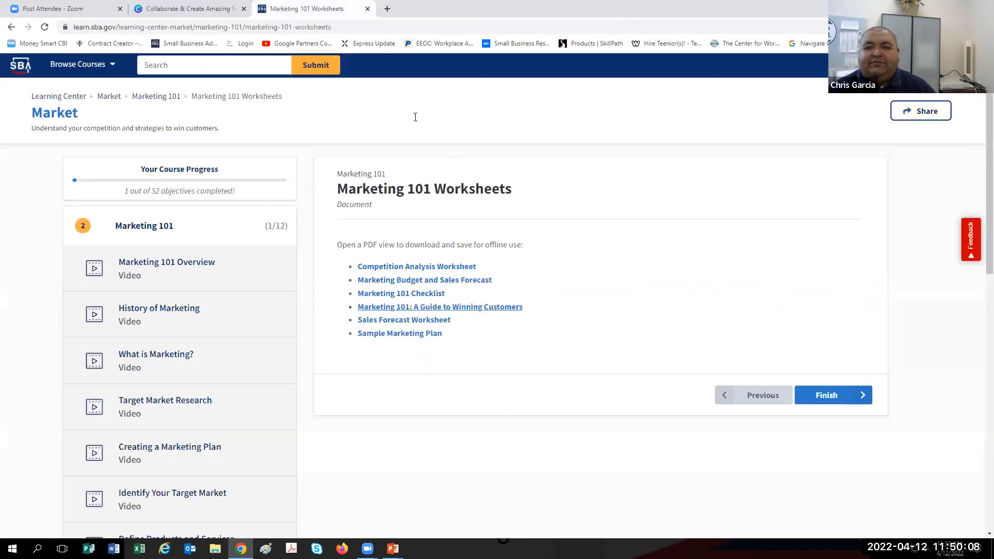
Switch back to the PowerPoint slide show and advance to the Choosing Fonts slide.
mouse_move(393, 549)
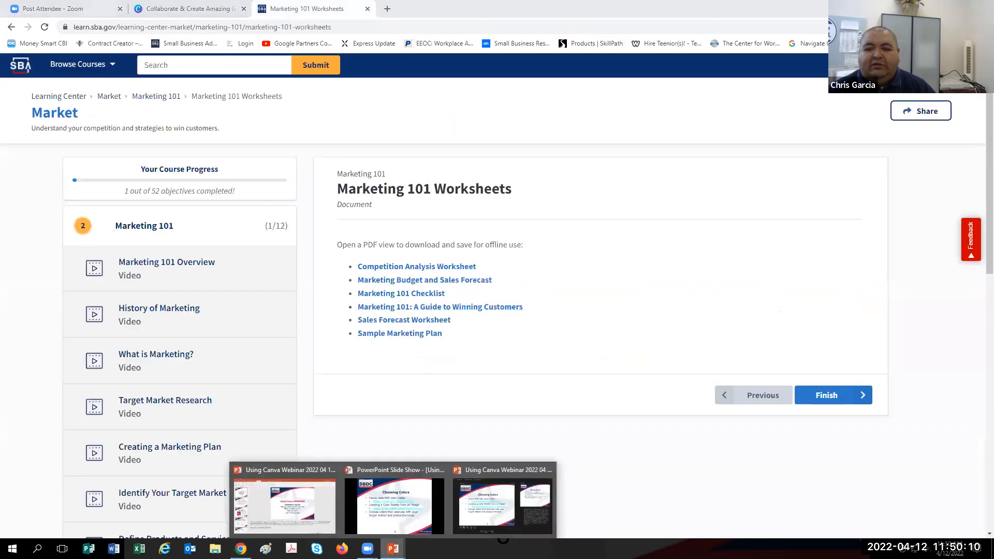
click(396, 512)
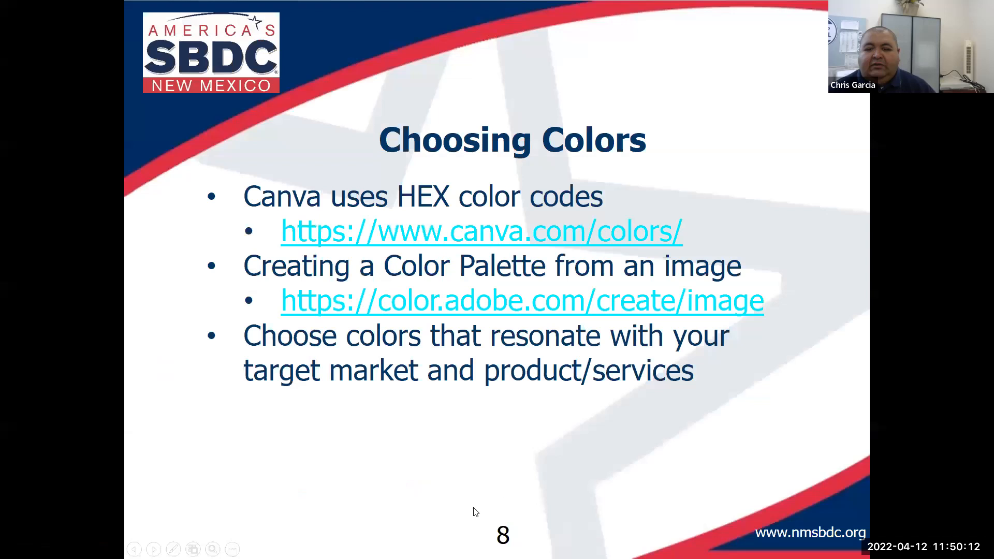
click(455, 343)
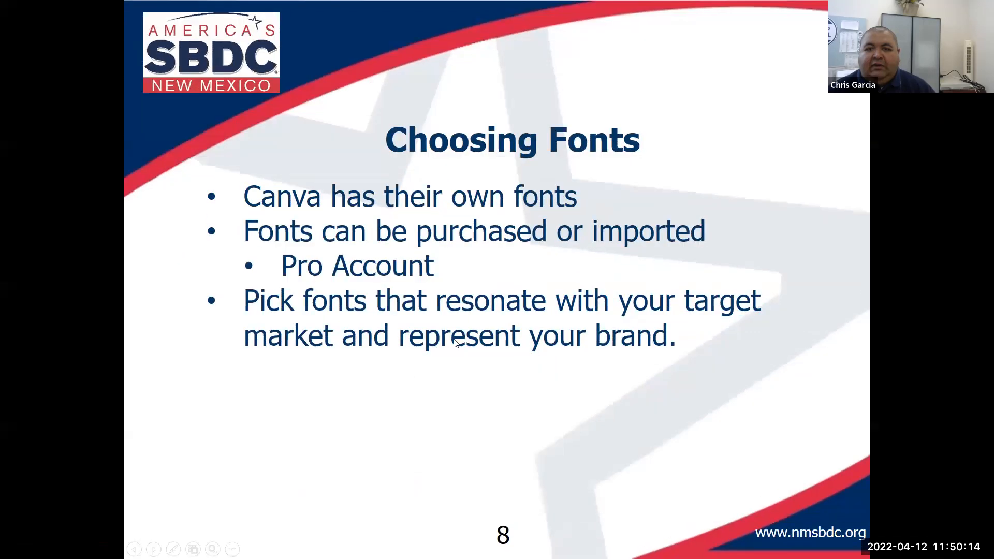
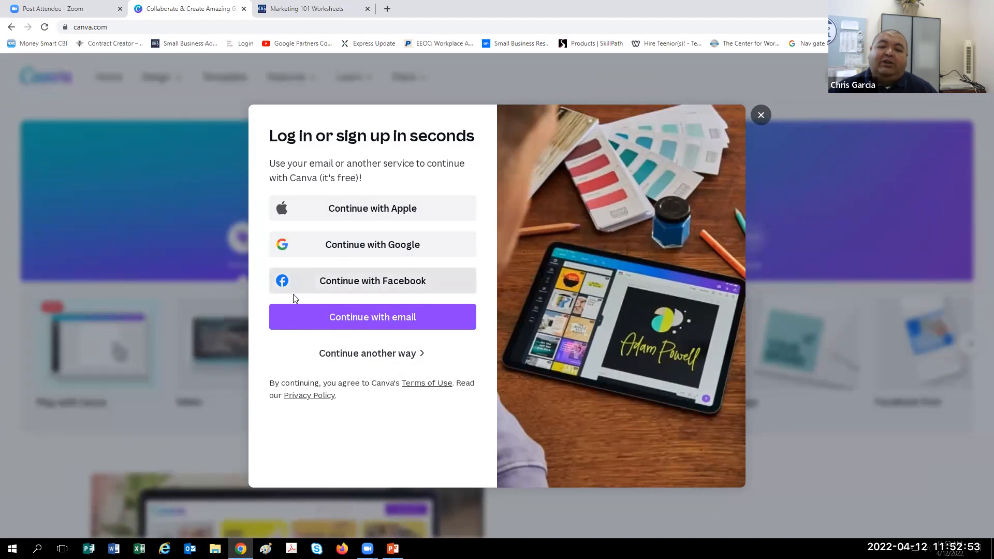
Choose to continue with email and enter the account e-mail address to sign up for Canva.
click(374, 322)
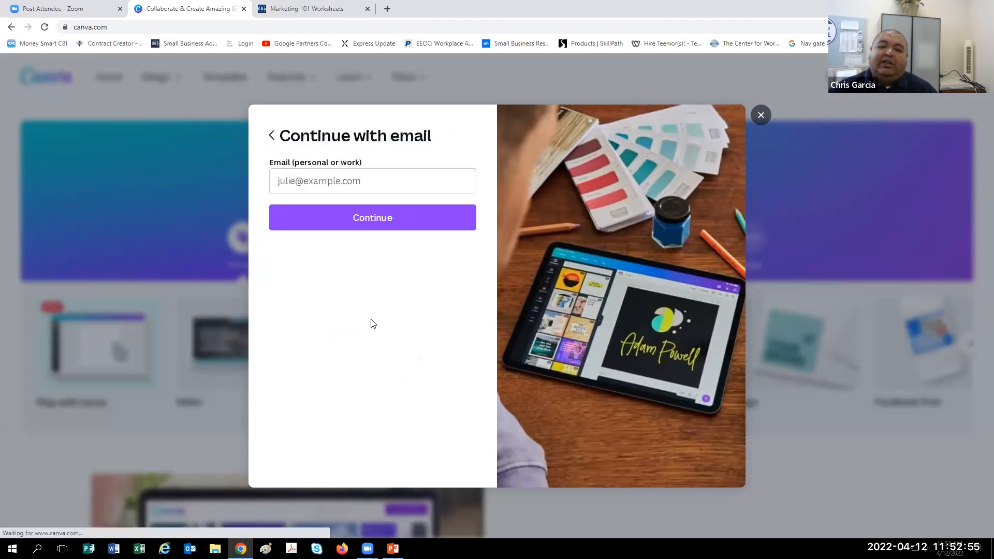
click(342, 181)
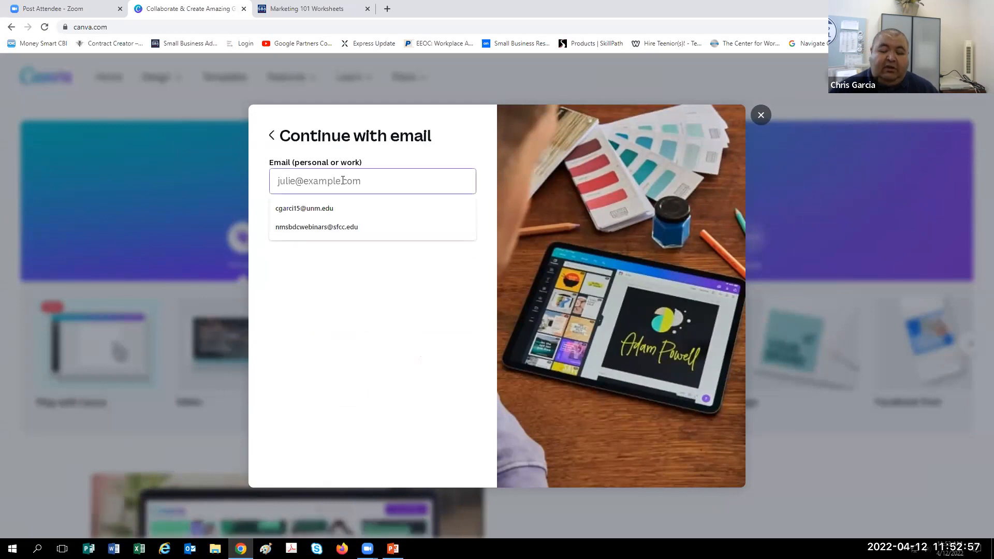
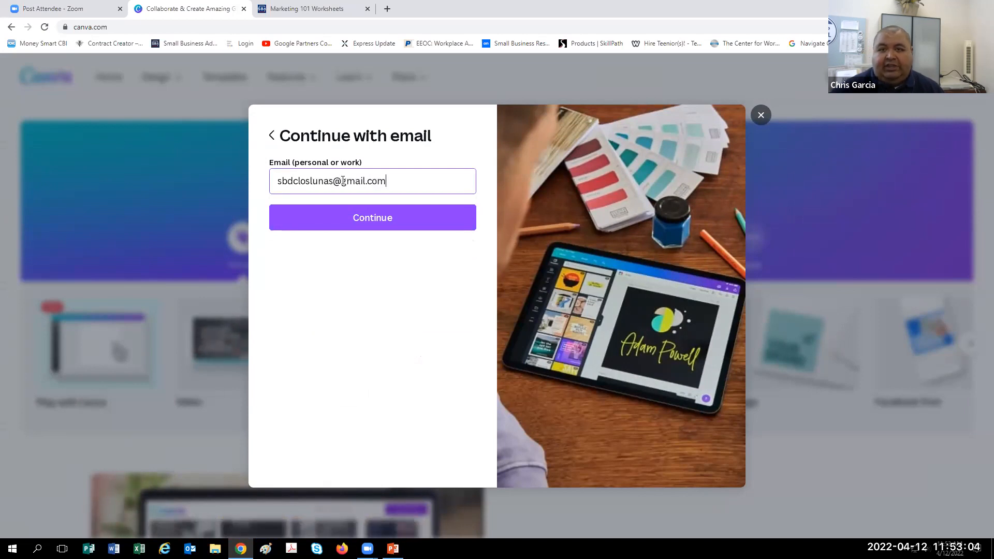
click(371, 220)
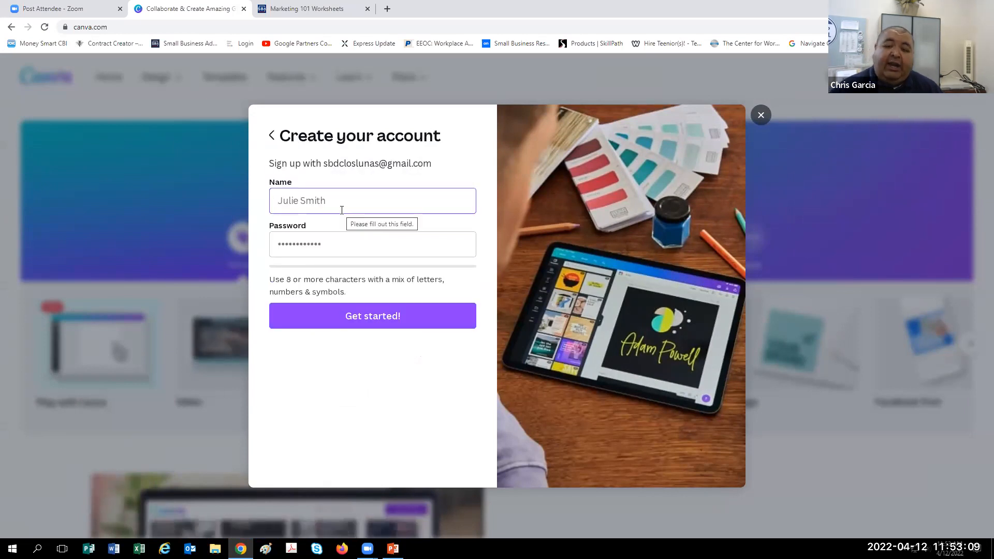
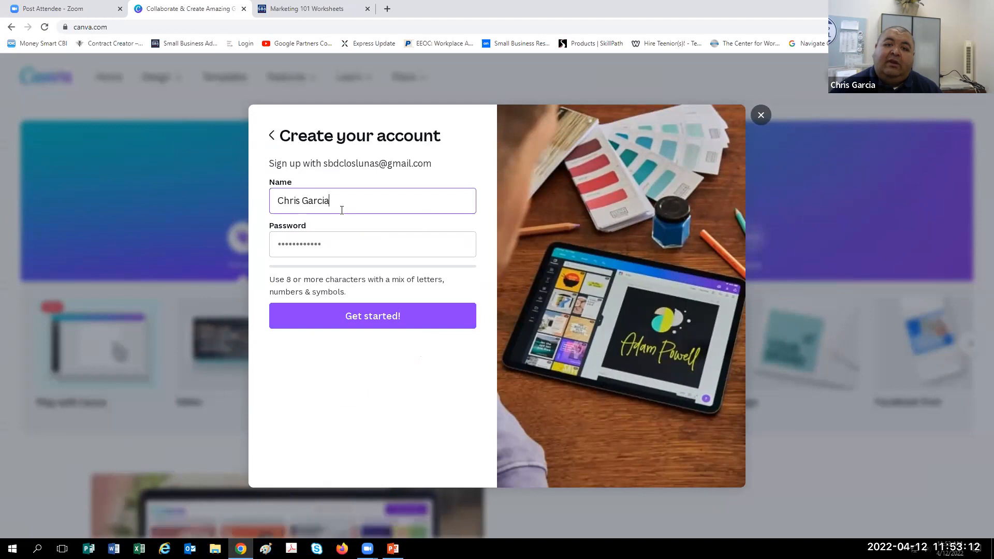
Enter the account holder's full name and an account password, then start the account creation.
key(Tab)
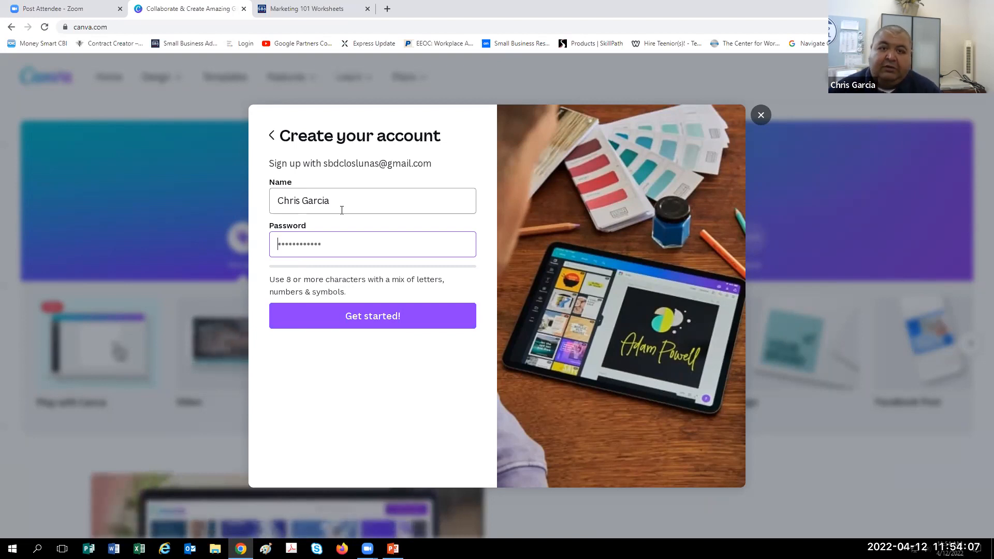
text(••••)
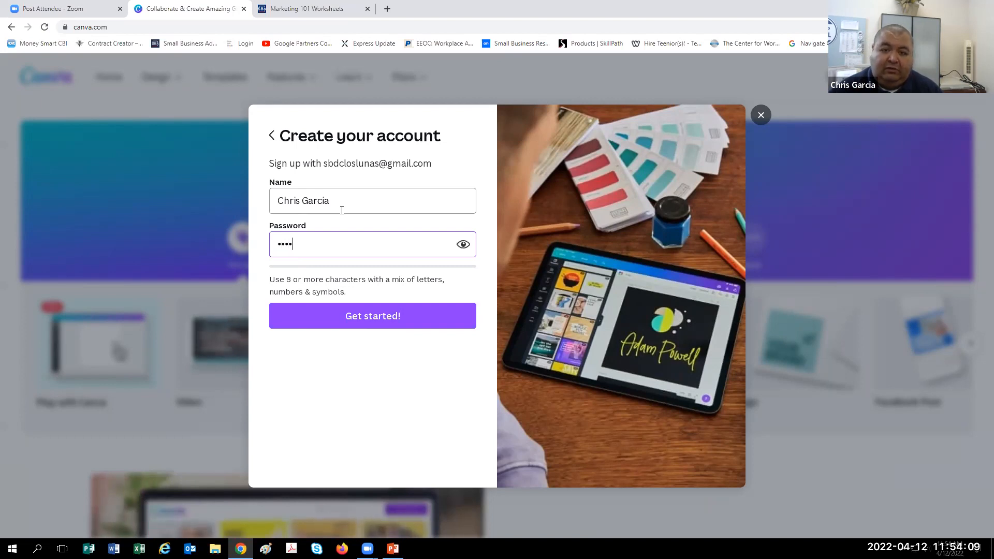
text(•••)
click(339, 311)
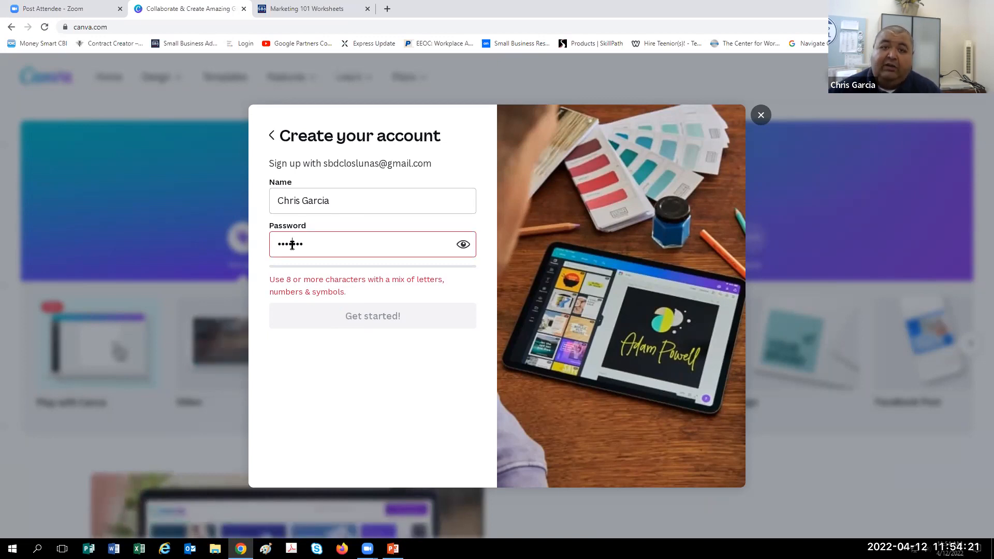
text(s)
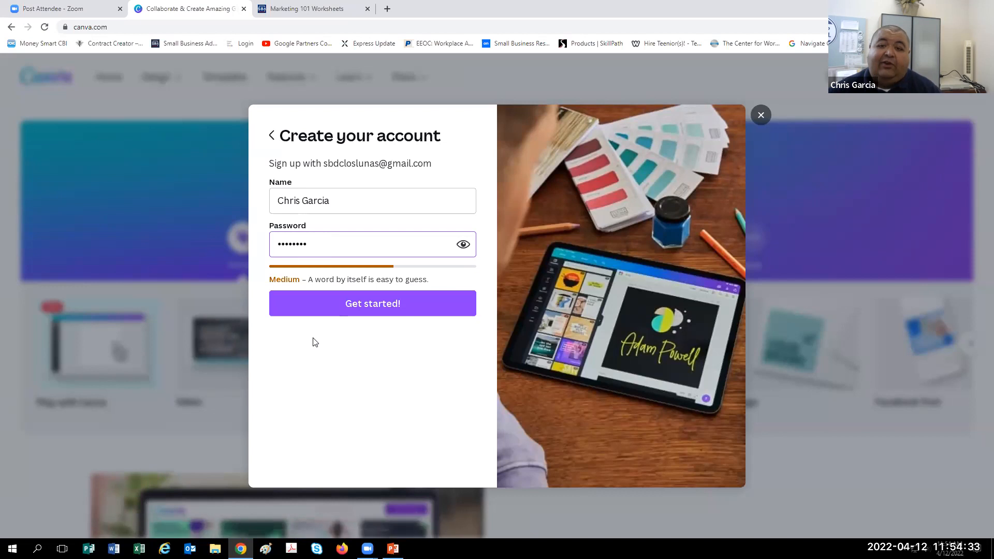
click(364, 310)
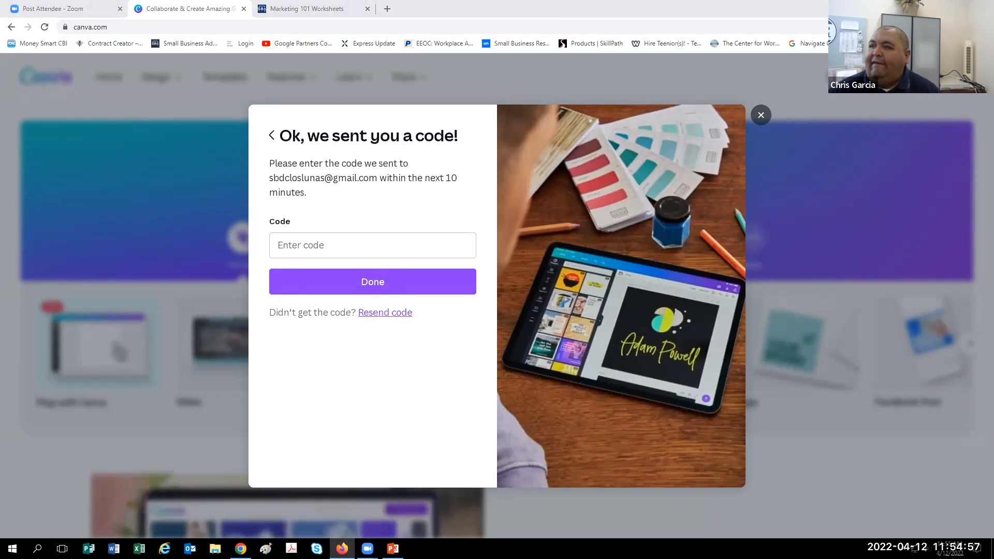
Paste the verification code sent by e-mail into the code field.
click(373, 245)
click(387, 9)
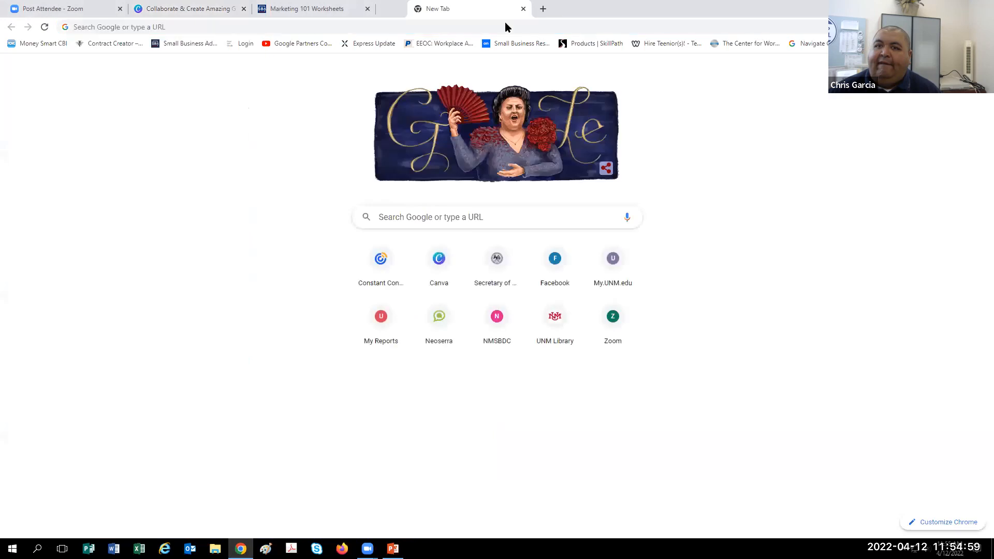
key(ctrl+w)
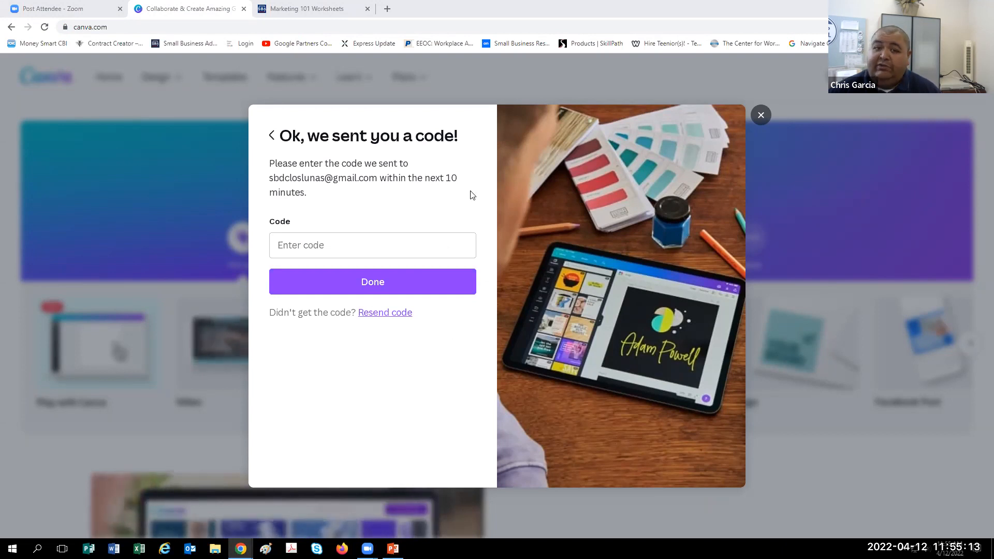
click(332, 244)
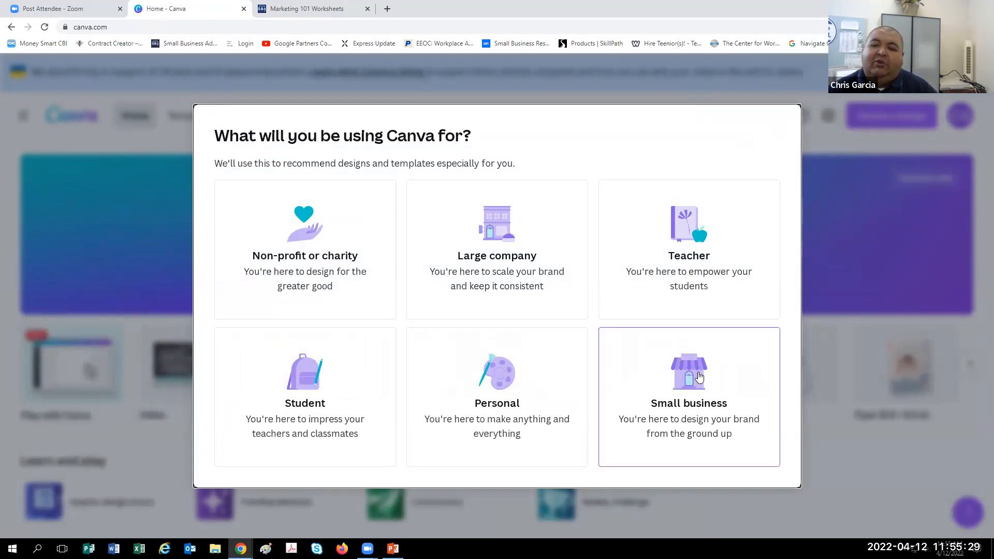
Finish onboarding as a small business on the free plan, skipping team creation.
click(697, 392)
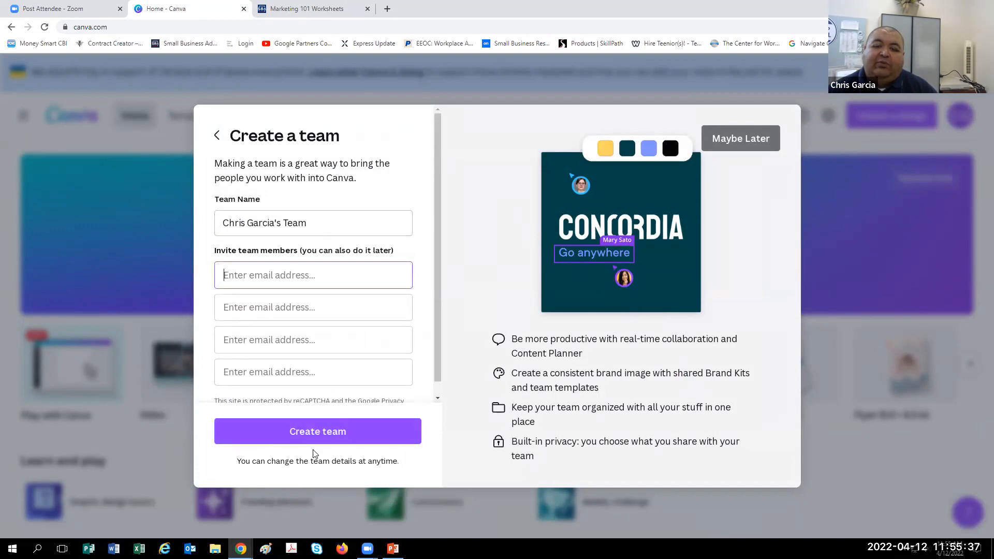
drag(438, 195, 439, 167)
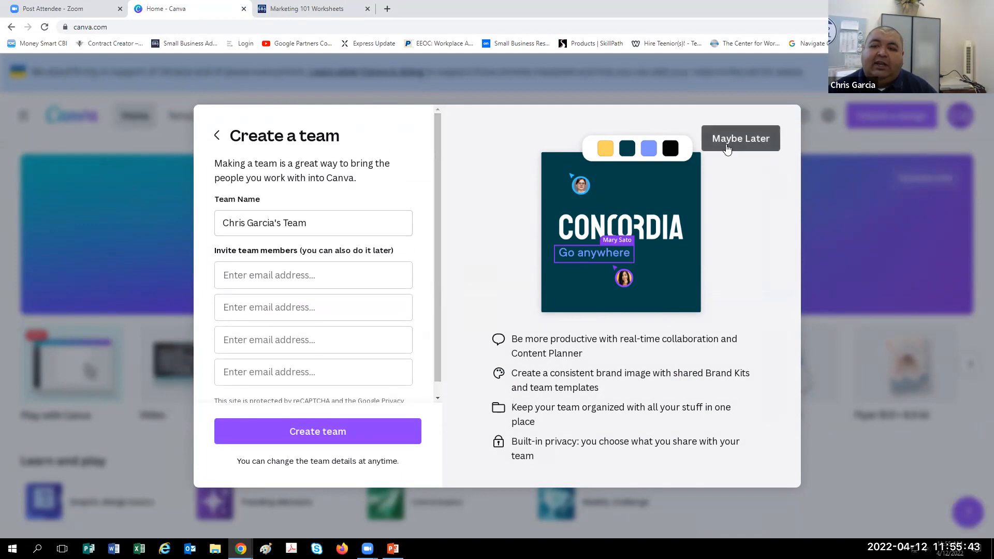
click(744, 139)
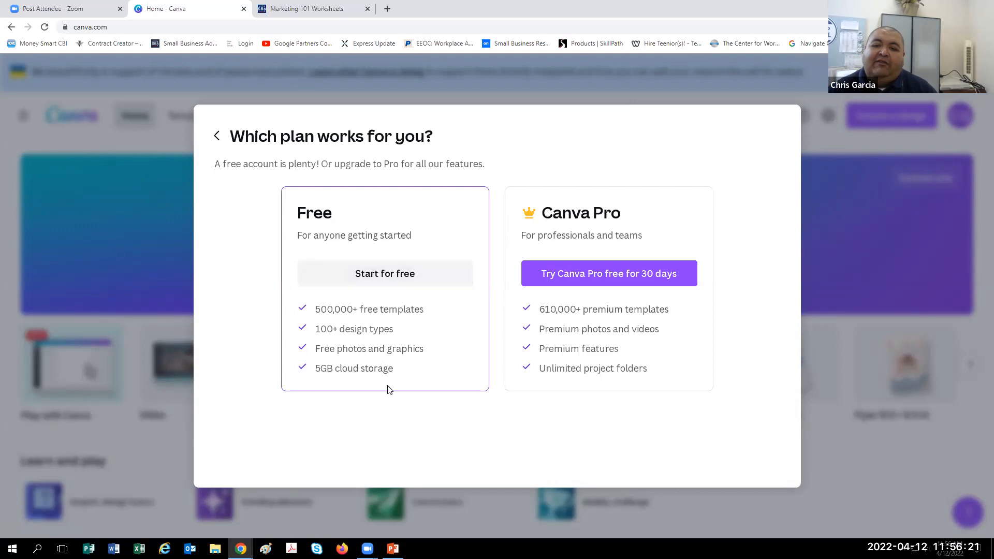
click(359, 276)
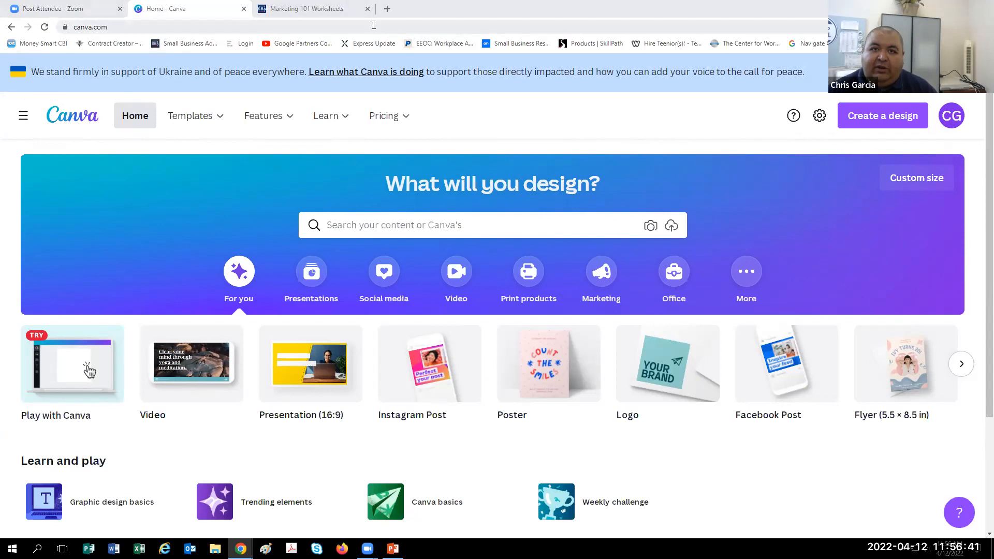
click(385, 9)
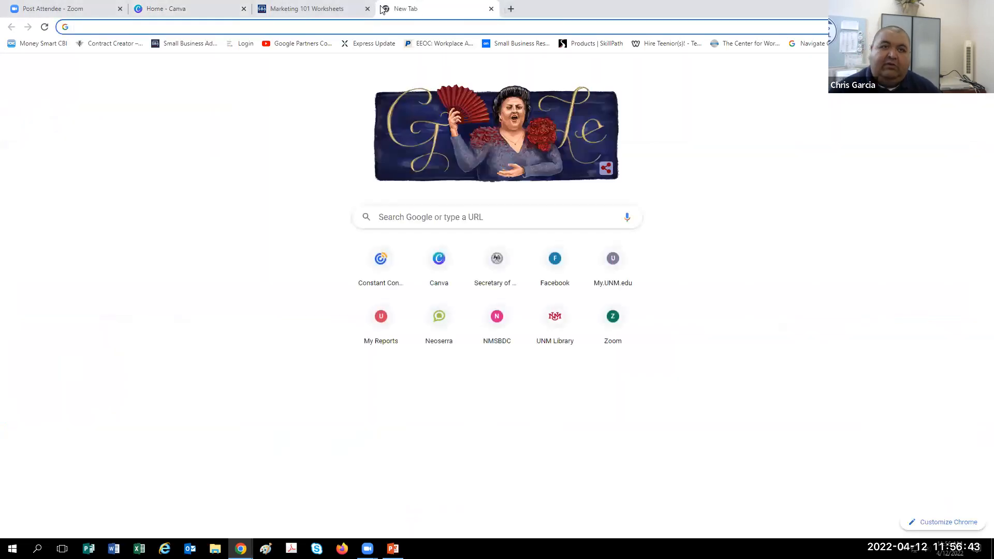
text(www.ca)
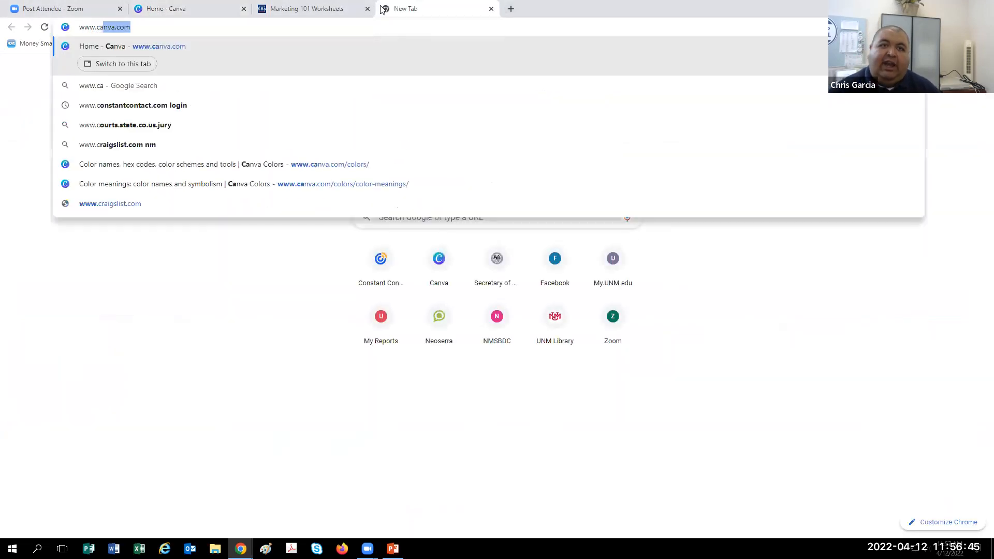
text(nva.com/)
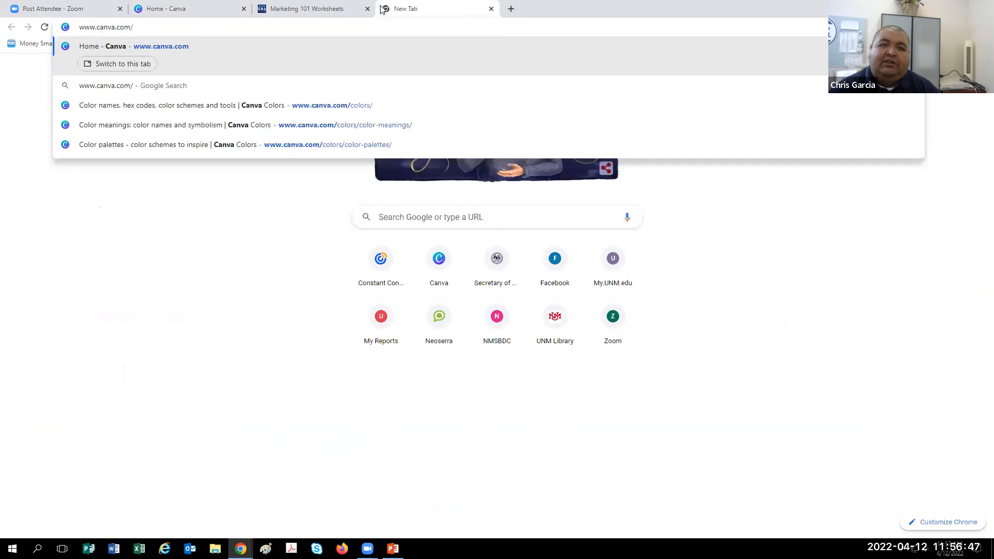
text(cor)
key(BackSpace)
text(lors/)
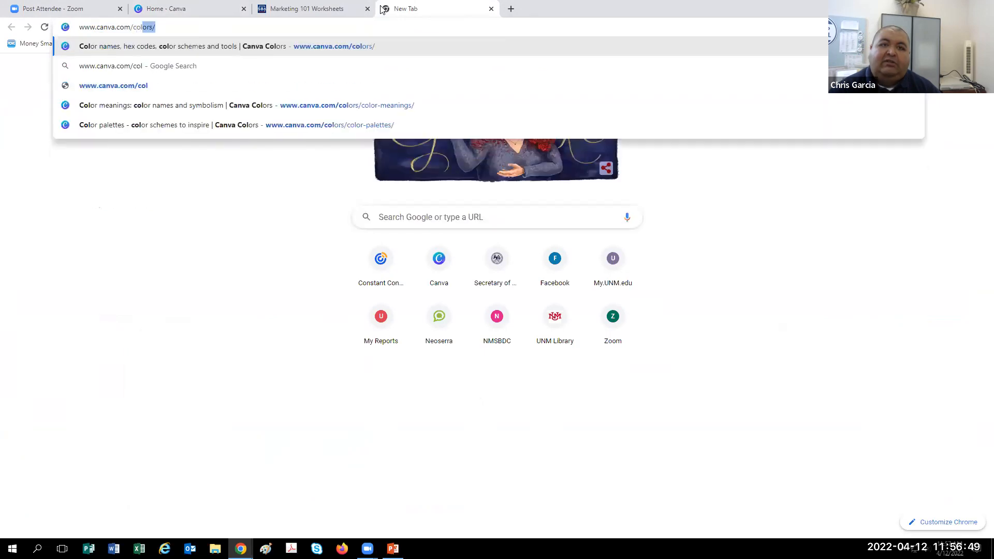
key(Return)
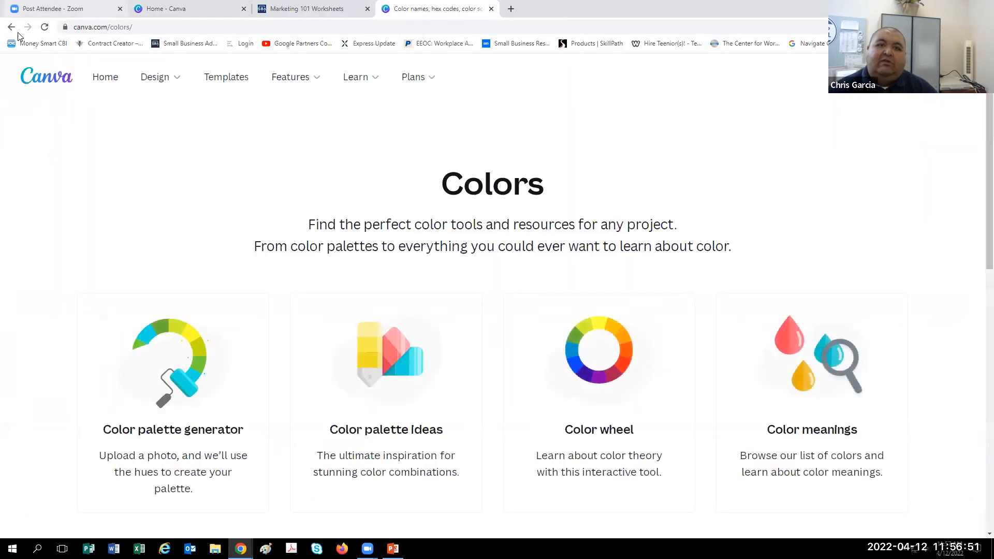
Copy the Colors page address from the address bar.
click(110, 27)
right_click(112, 29)
click(136, 68)
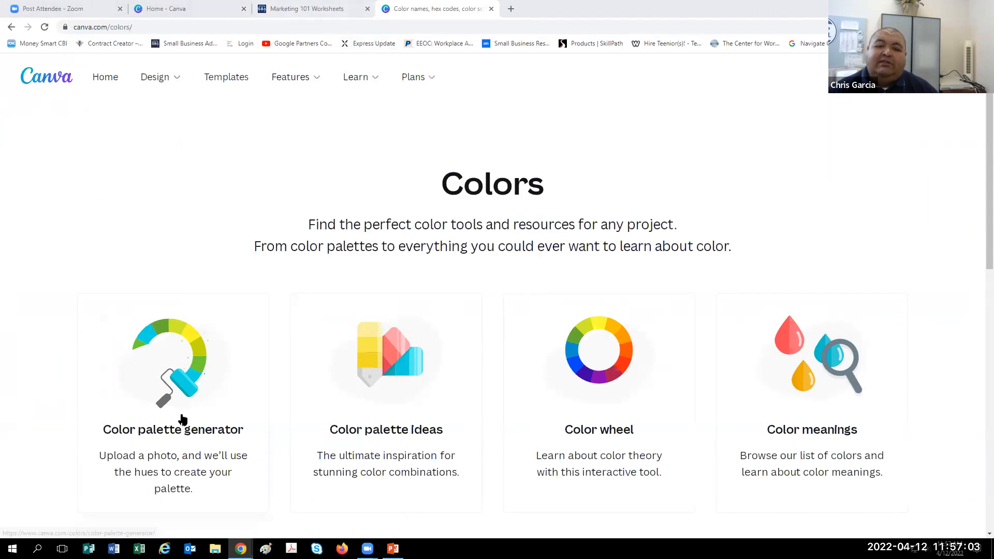
Open Color palette ideas and view the Pastel Dreams palette with its colour names and hex codes.
click(399, 405)
scroll(253, 377, down, 5)
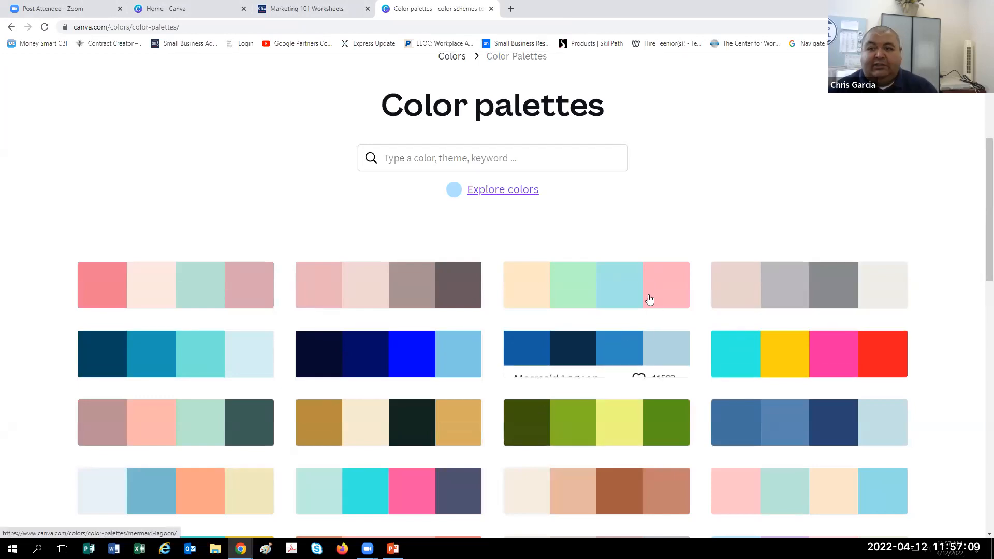
click(594, 274)
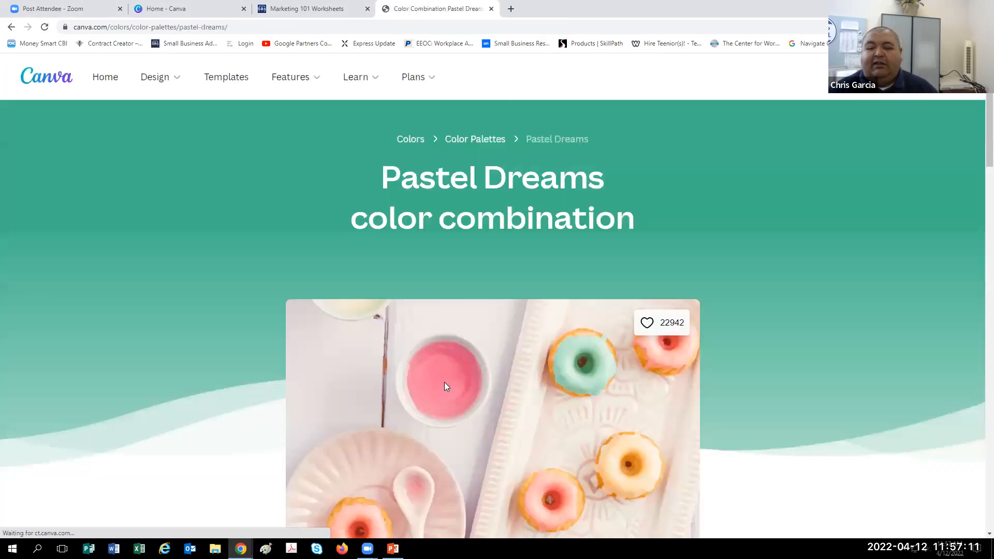
scroll(208, 334, down, 9)
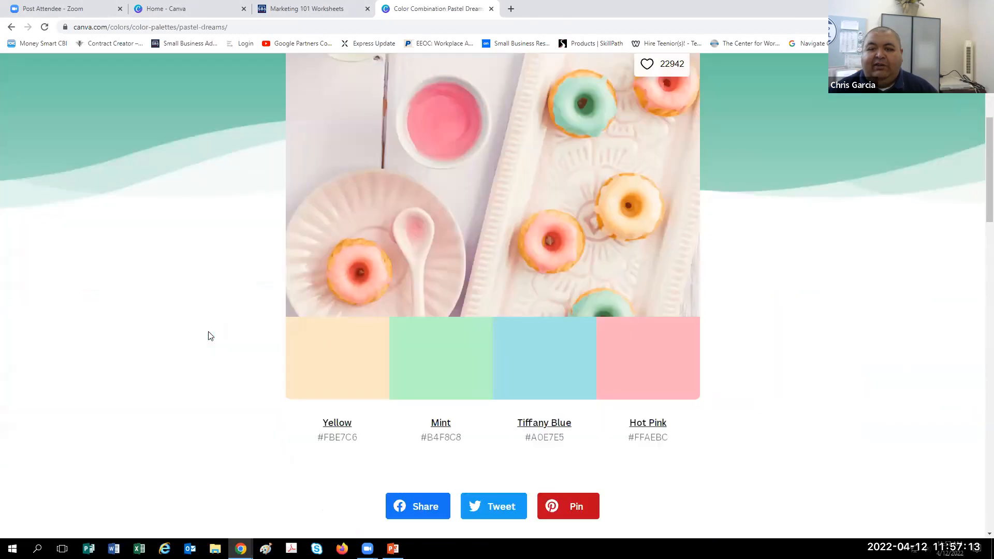
scroll(320, 338, up, 1)
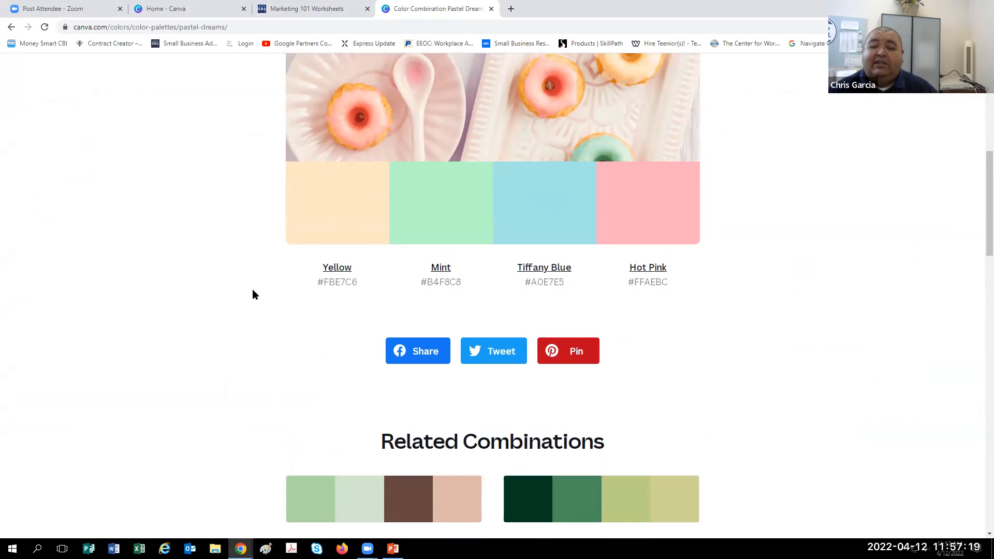
Return to the Canva home tab and browse the home page down to Recent designs.
click(318, 7)
click(166, 9)
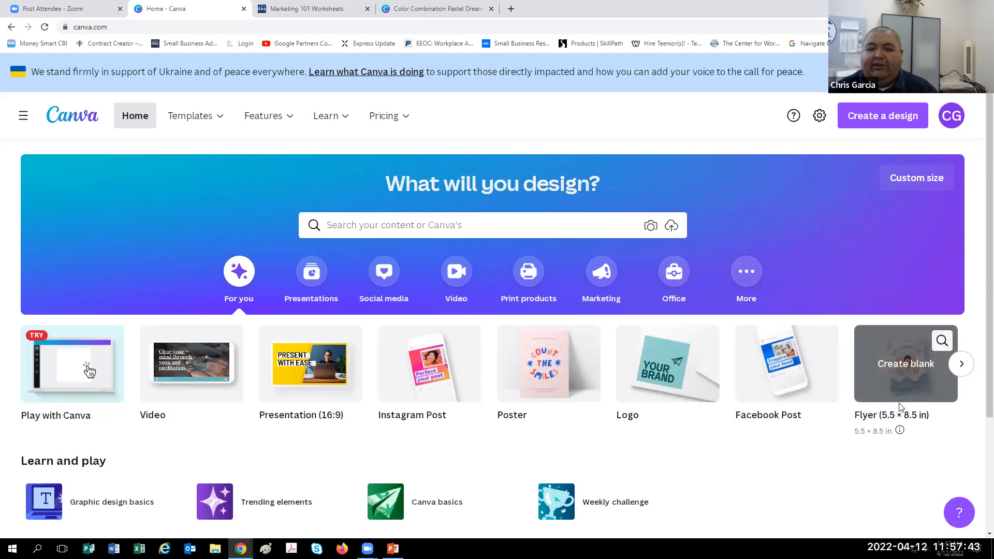
scroll(105, 410, down, 3)
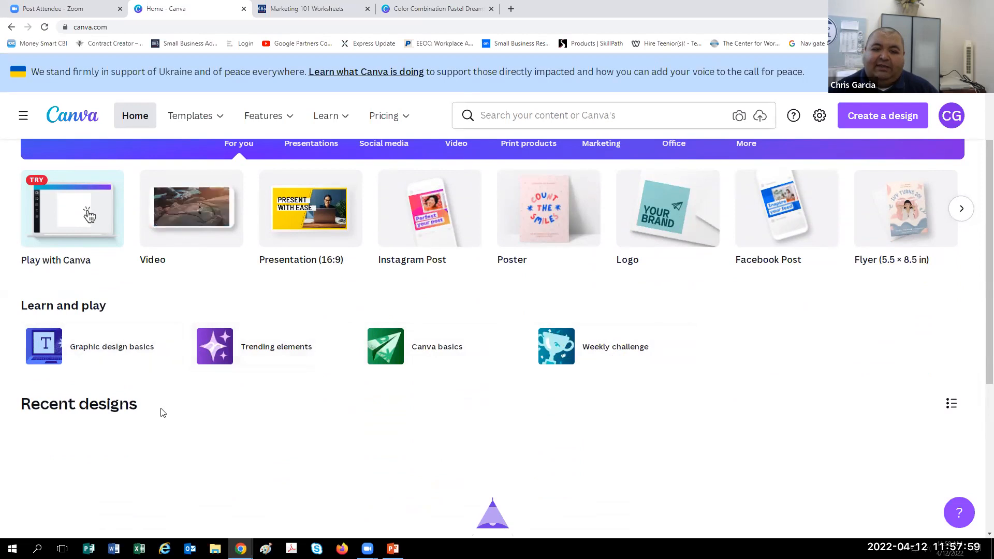
scroll(162, 412, down, 1)
scroll(161, 411, down, 4)
scroll(161, 405, up, 3)
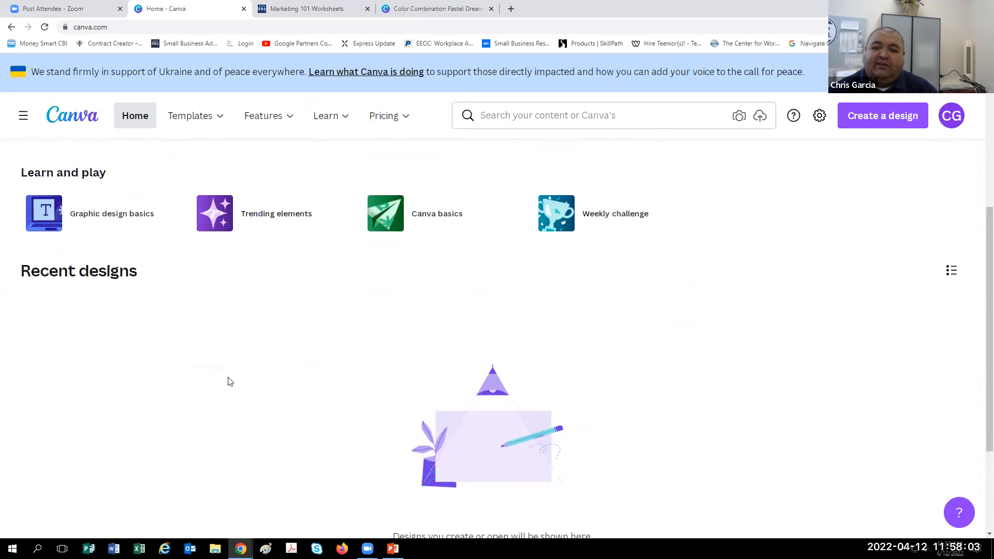
scroll(231, 382, down, 3)
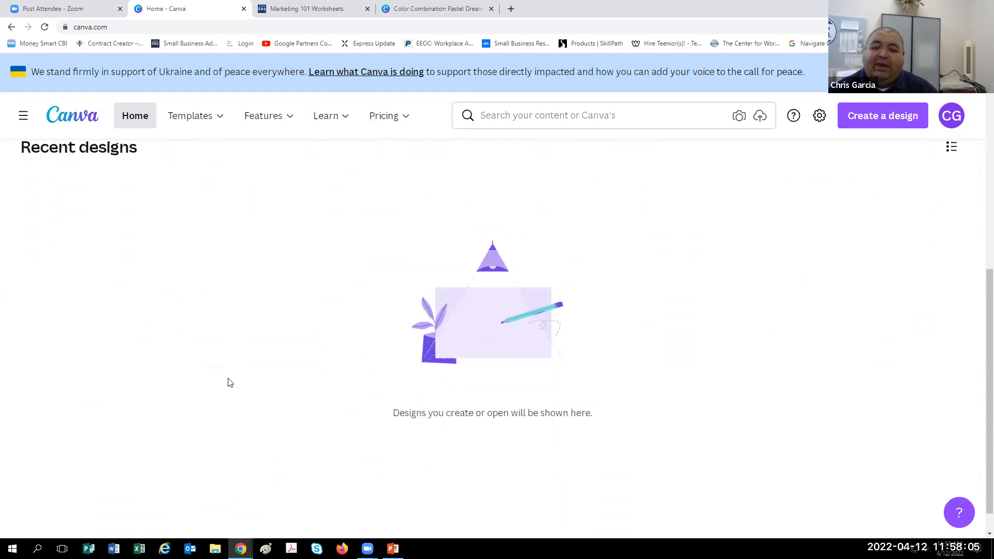
scroll(230, 383, up, 2)
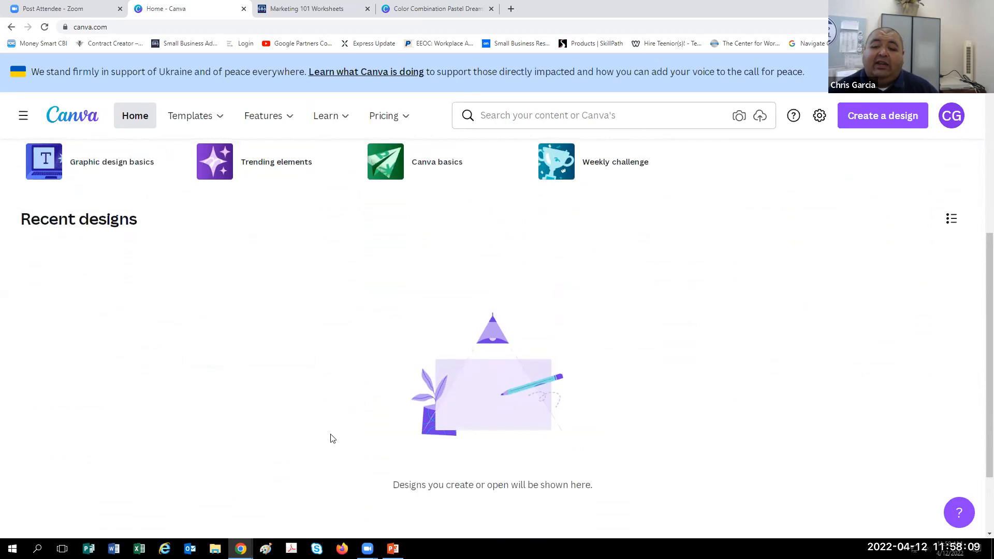
scroll(153, 427, up, 5)
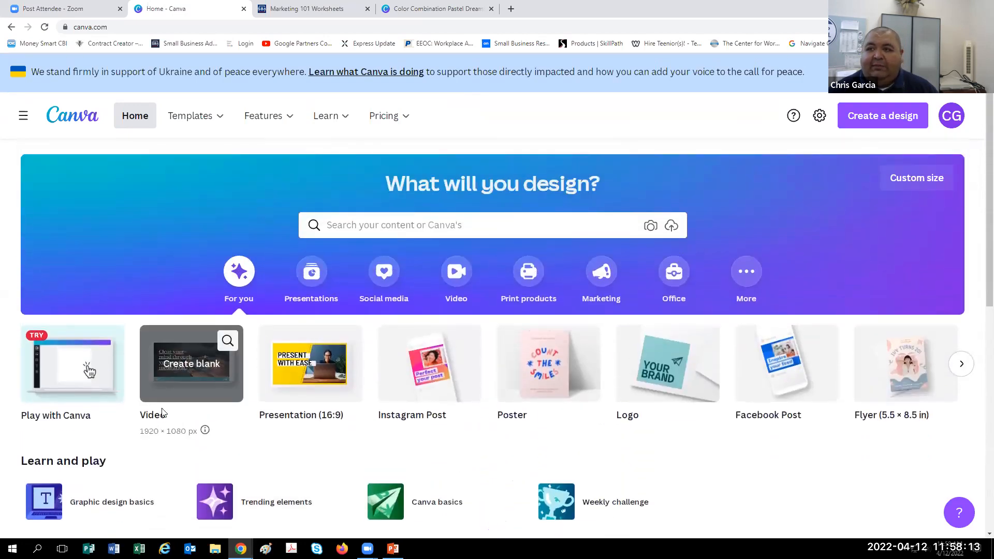
mouse_move(203, 122)
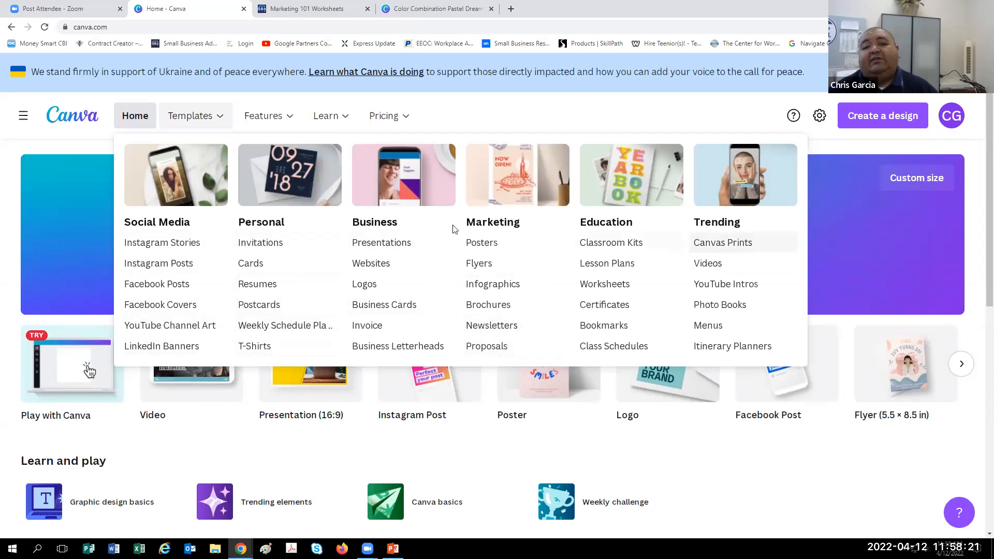
mouse_move(280, 120)
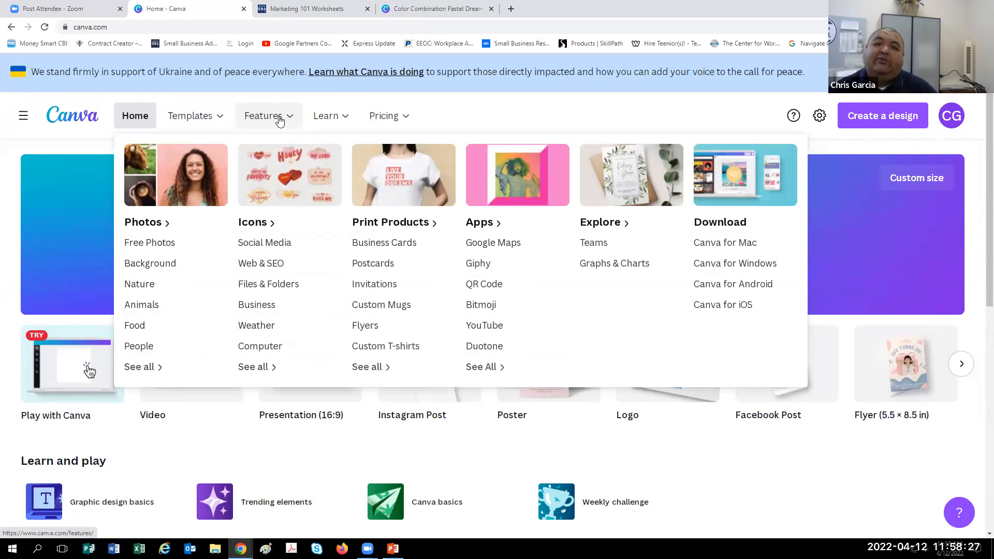
mouse_move(333, 120)
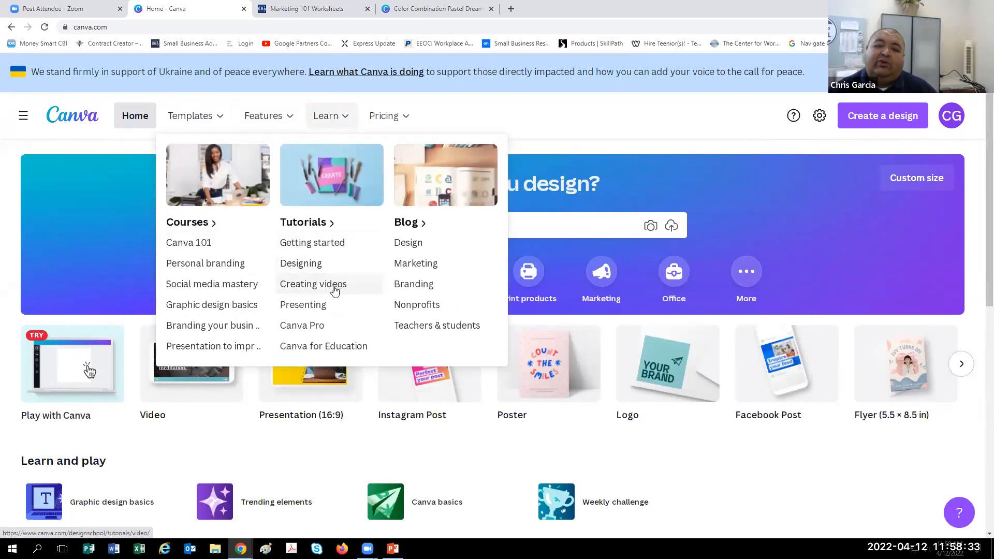
mouse_move(400, 125)
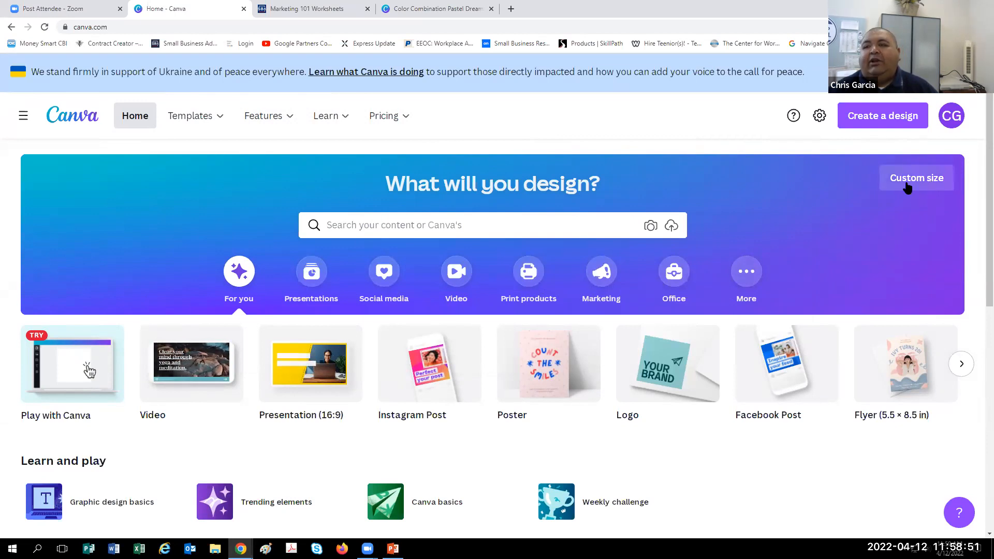
Search Google in a new tab for google my business post image size.
click(512, 9)
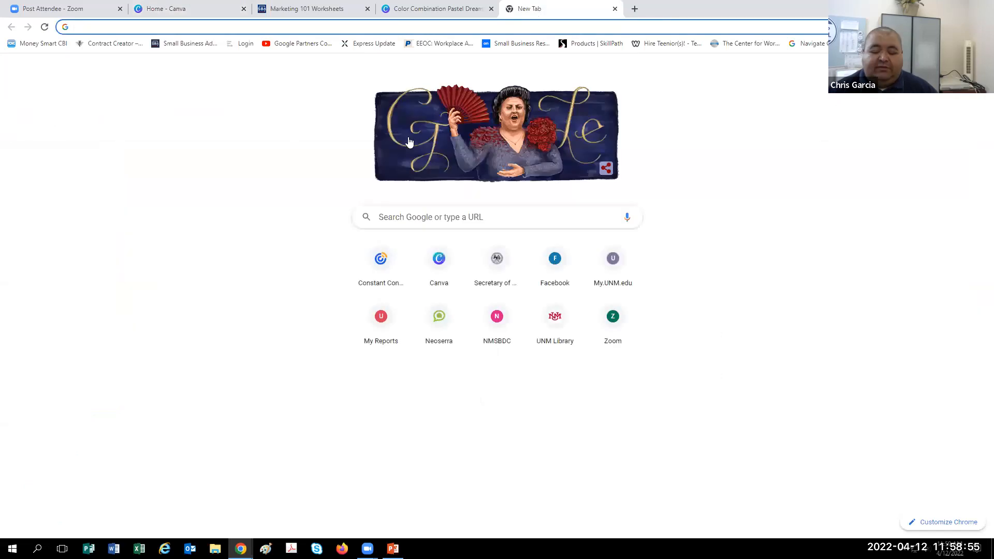
text(Google )
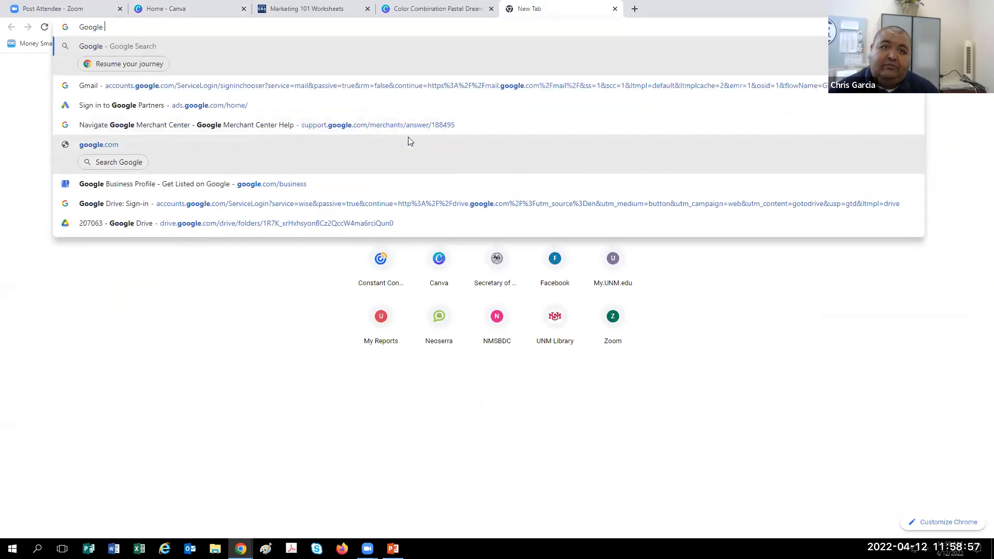
text(My business post s)
key(BackSpace)
key(BackSpace)
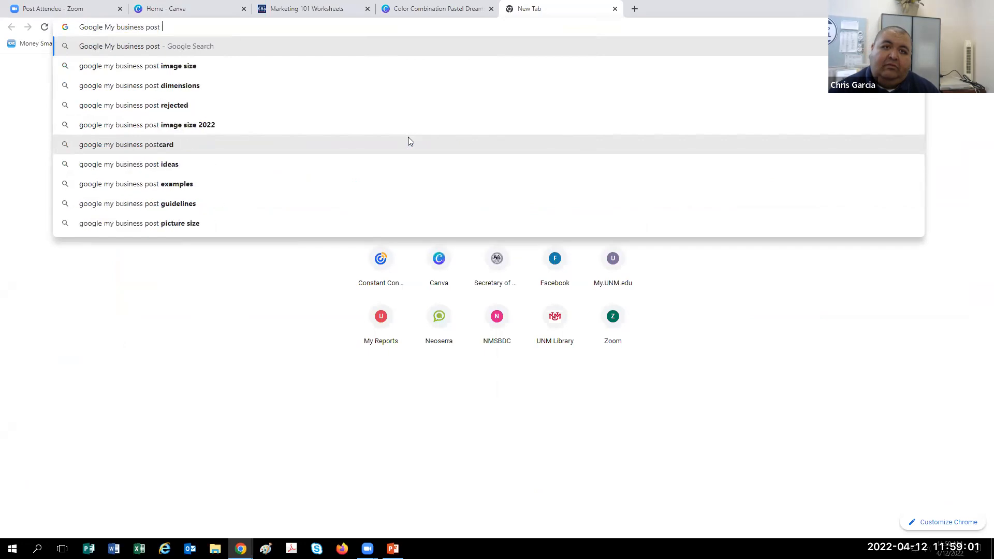
click(173, 67)
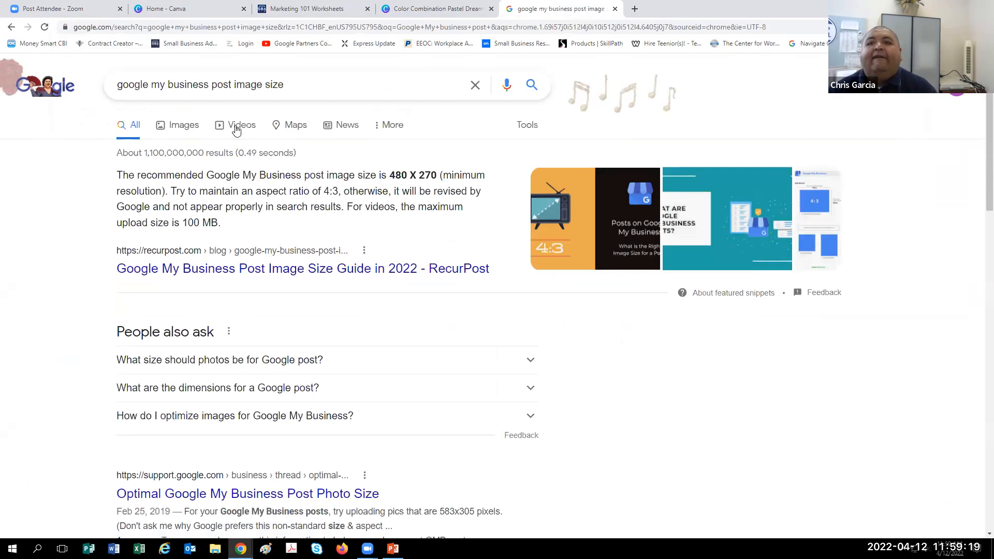
Return to the Canva home tab and create a custom-size design of 480 × 270 px.
click(407, 5)
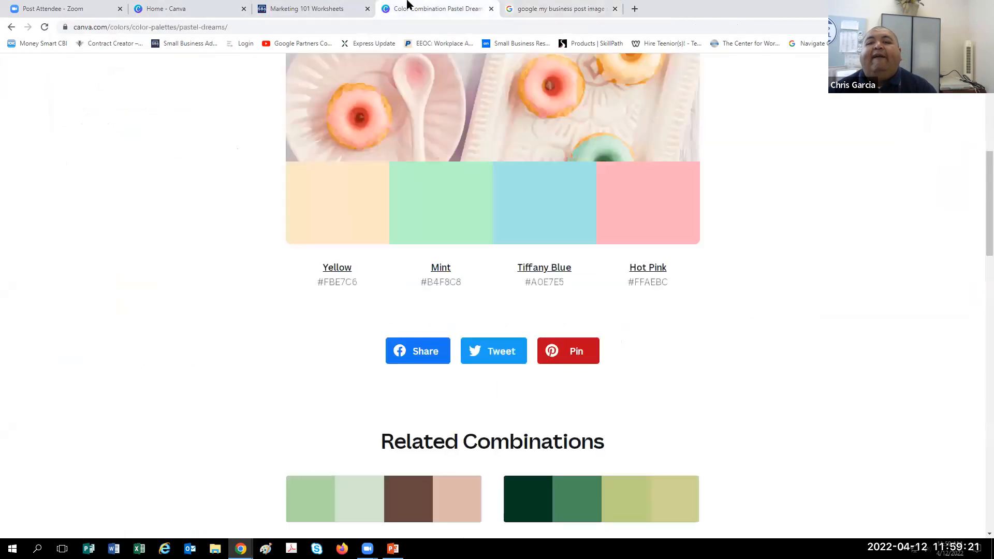
click(307, 8)
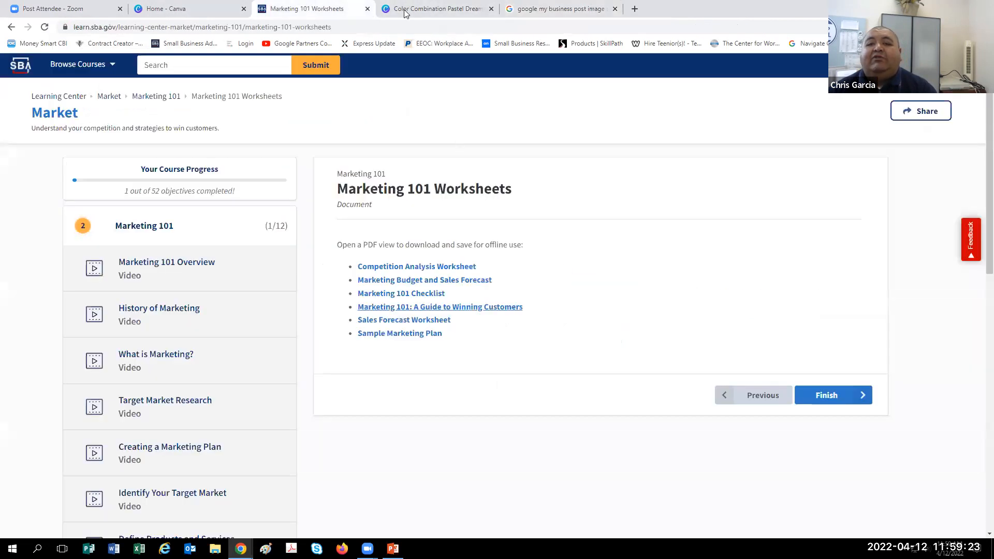
click(168, 9)
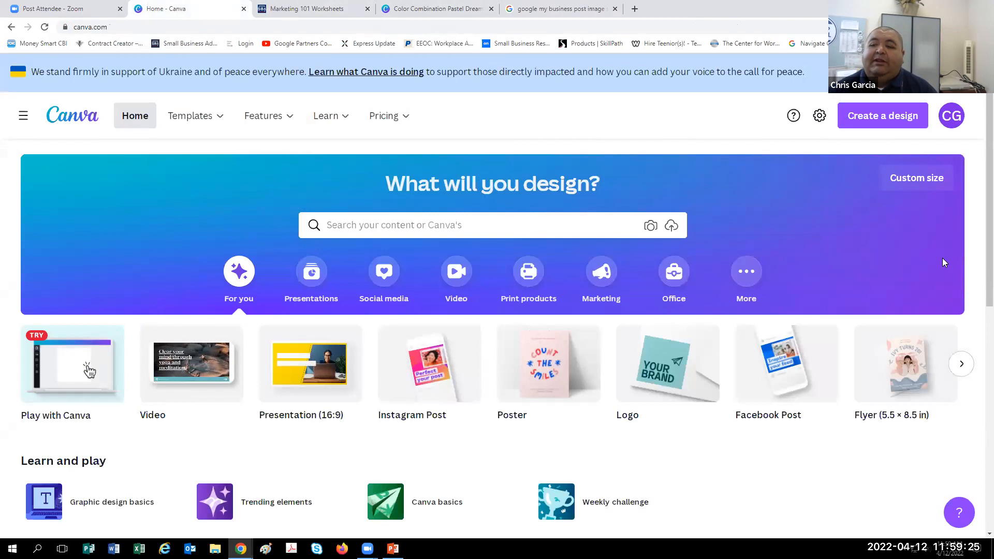
click(918, 182)
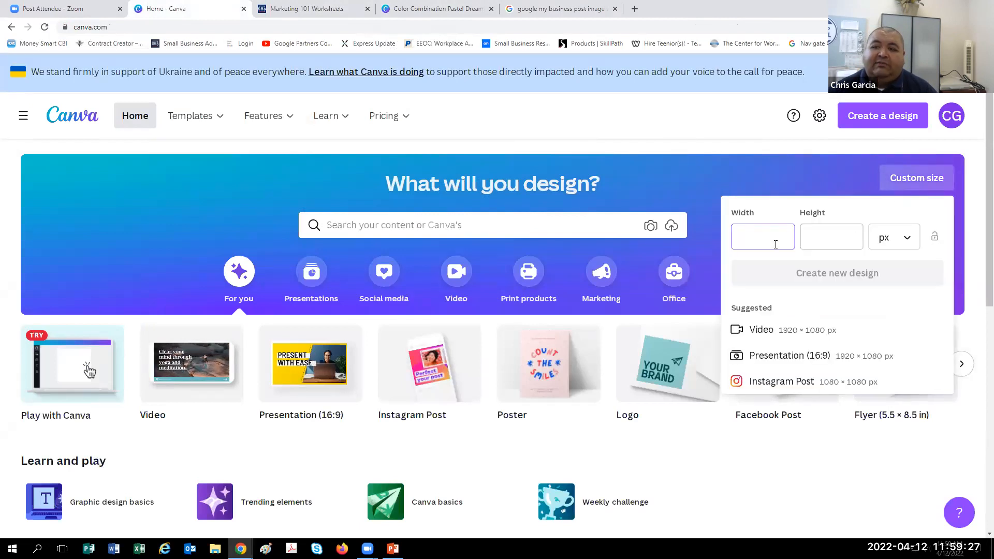
text(480)
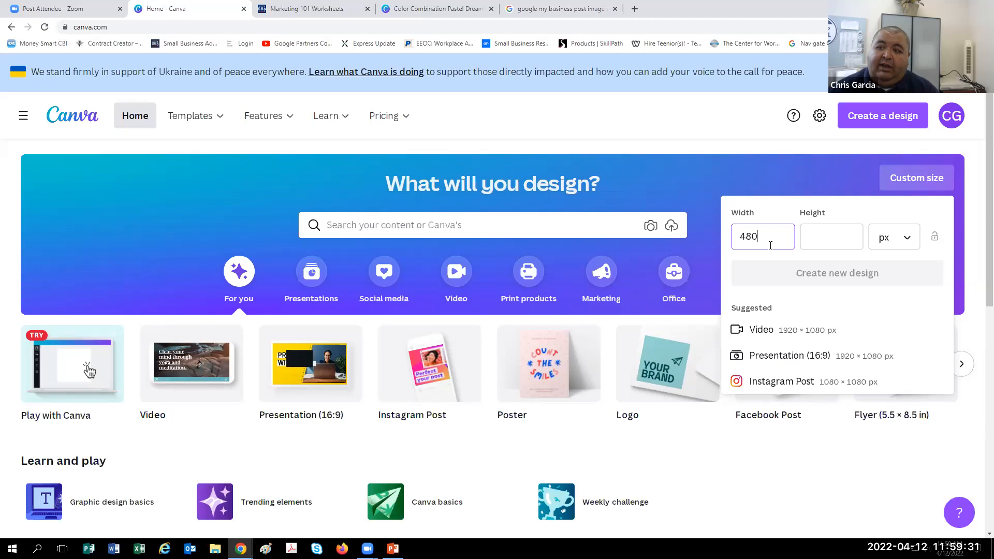
click(828, 236)
text(270)
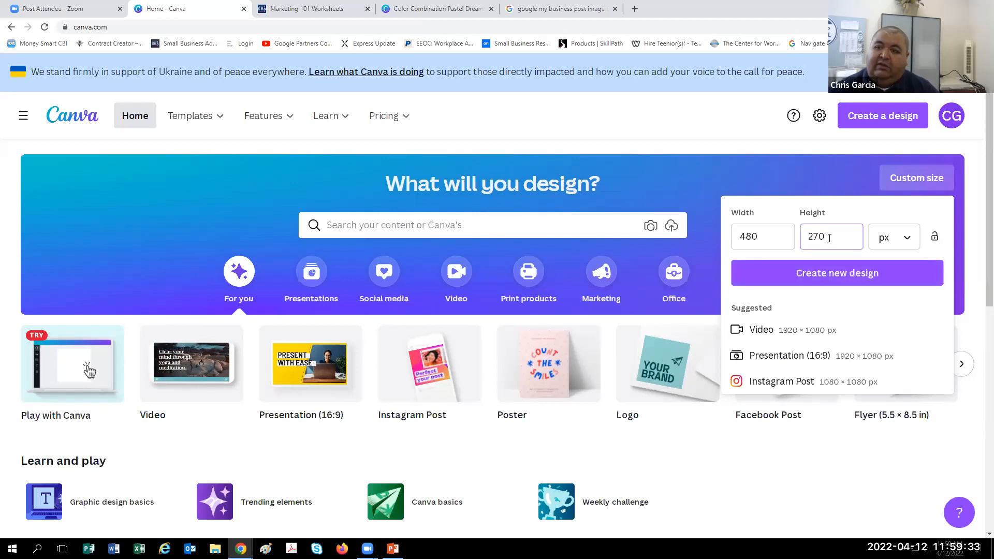
click(834, 276)
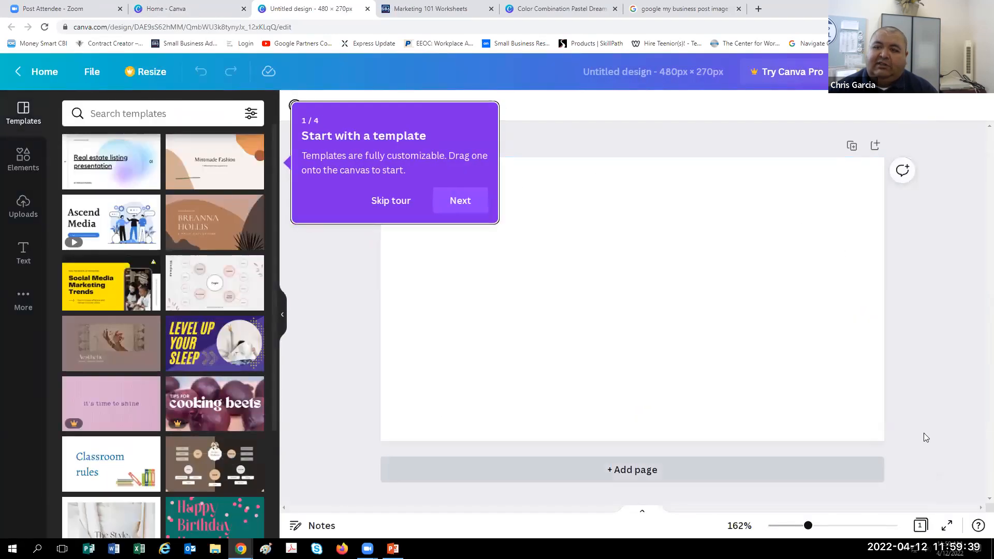
Back on the Canva home tab, open the Facebook Posts templates from the Templates menu.
click(171, 6)
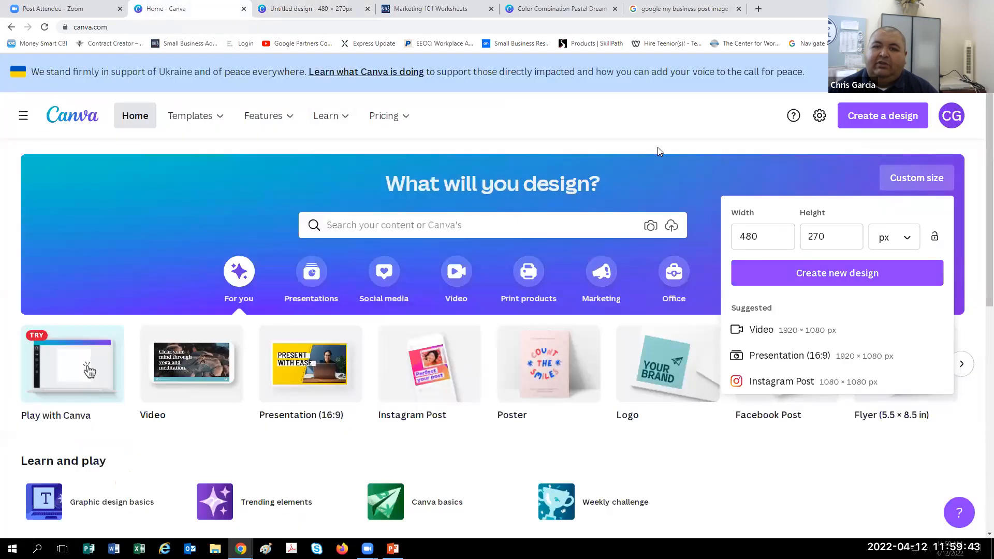
mouse_move(192, 113)
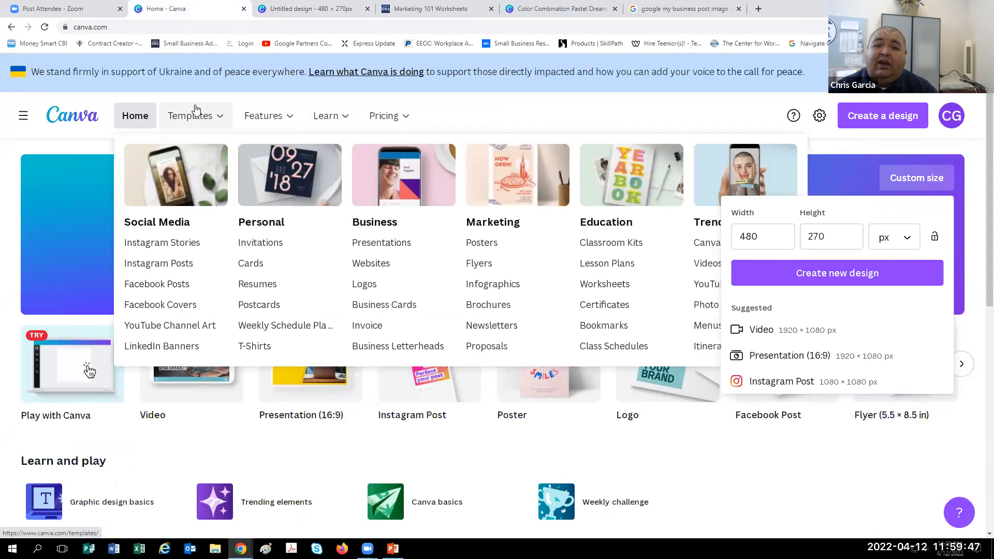
click(829, 182)
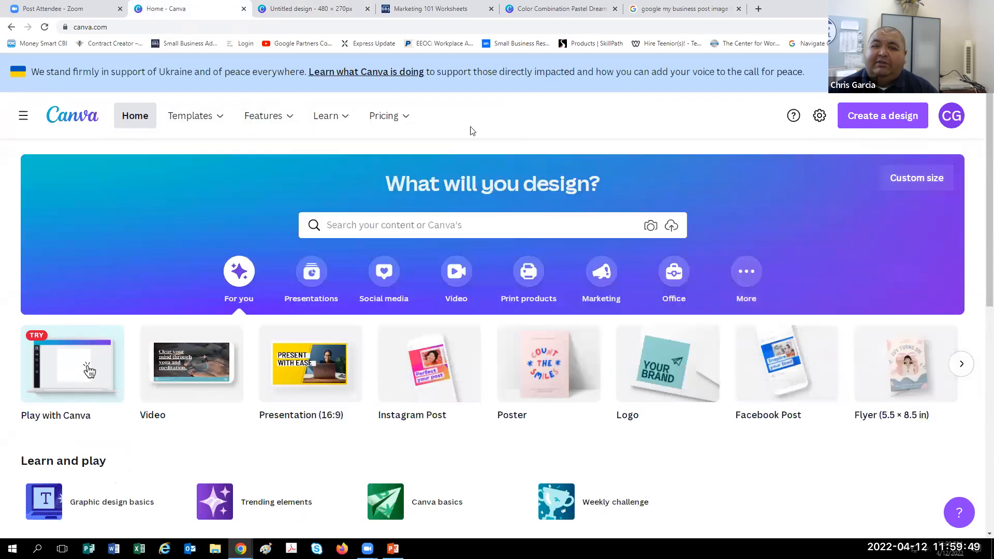
mouse_move(203, 119)
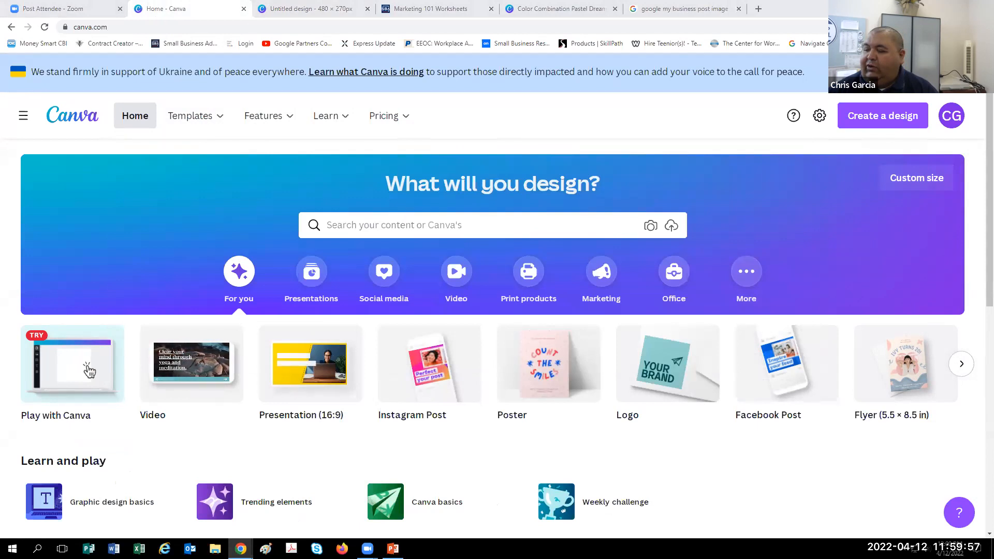
mouse_move(188, 133)
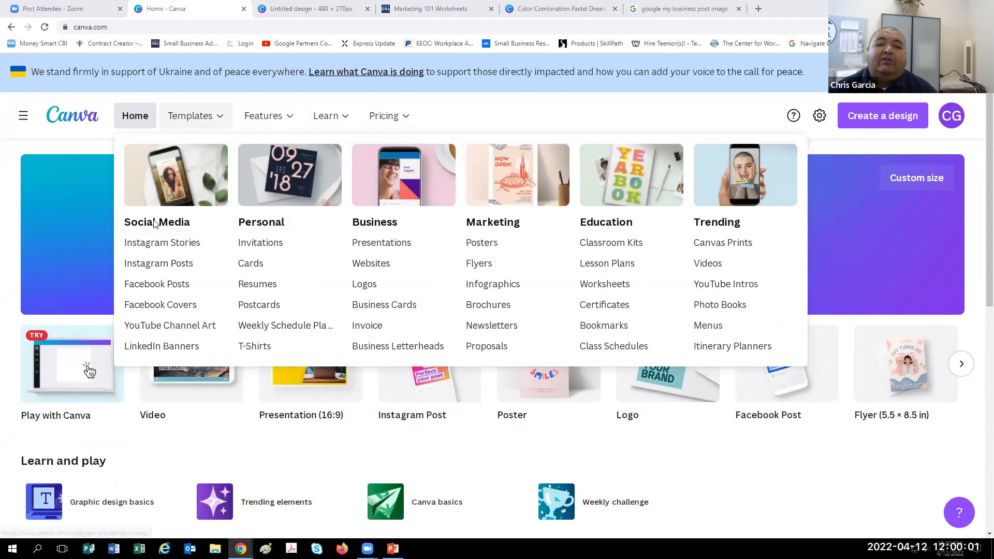
click(154, 286)
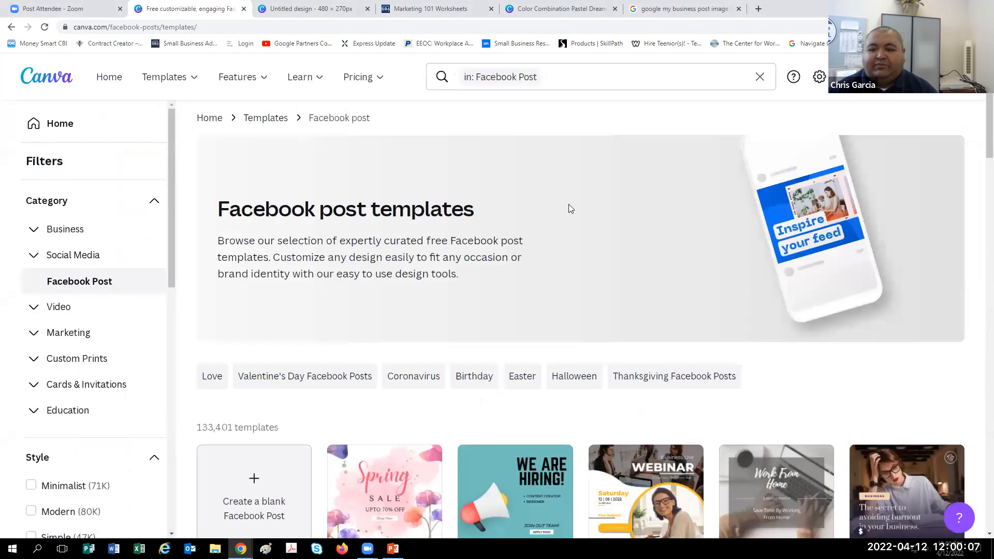
Browse the Facebook post templates and customize the Pink Abstract Reminder Notification Quote Facebook Post template.
scroll(540, 216, down, 1)
scroll(539, 216, down, 5)
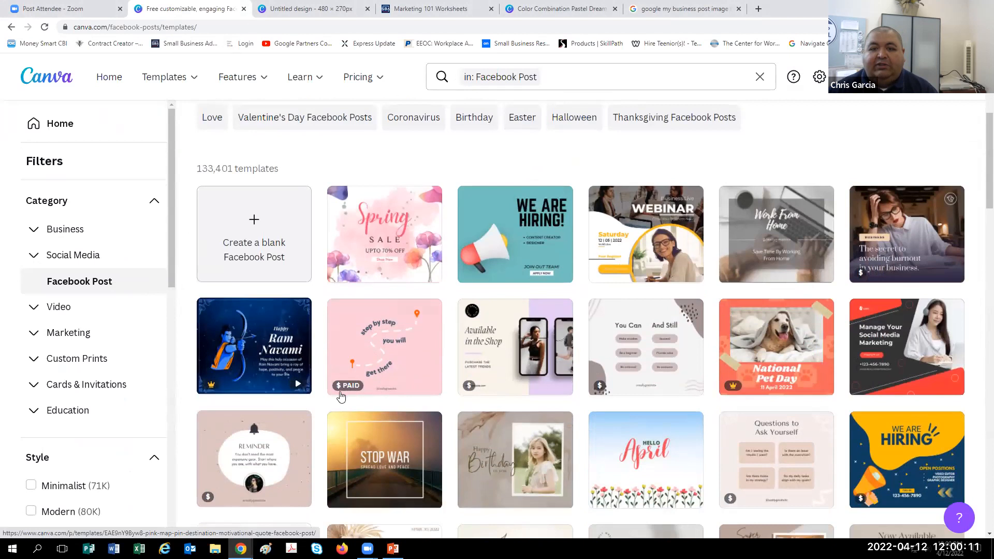
mouse_move(348, 385)
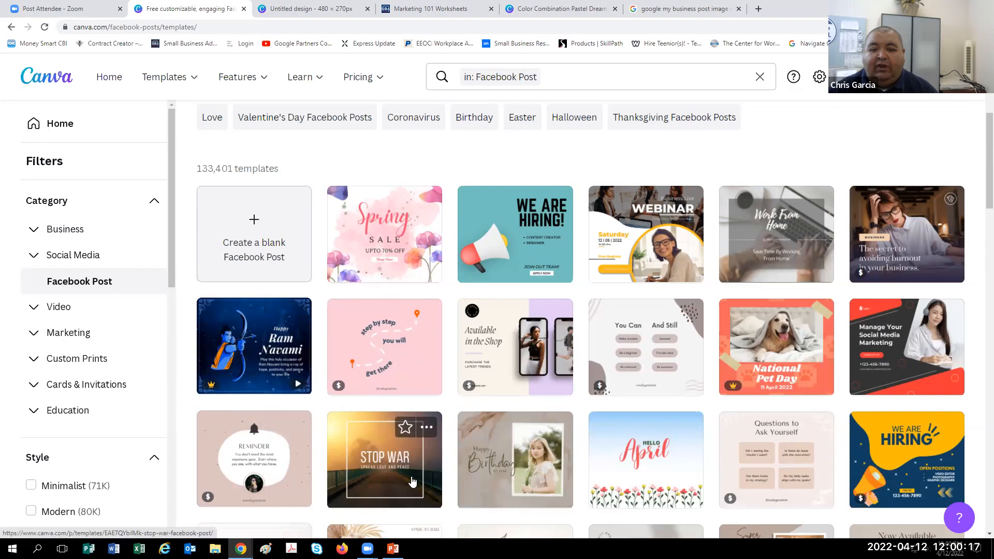
scroll(422, 472, down, 2)
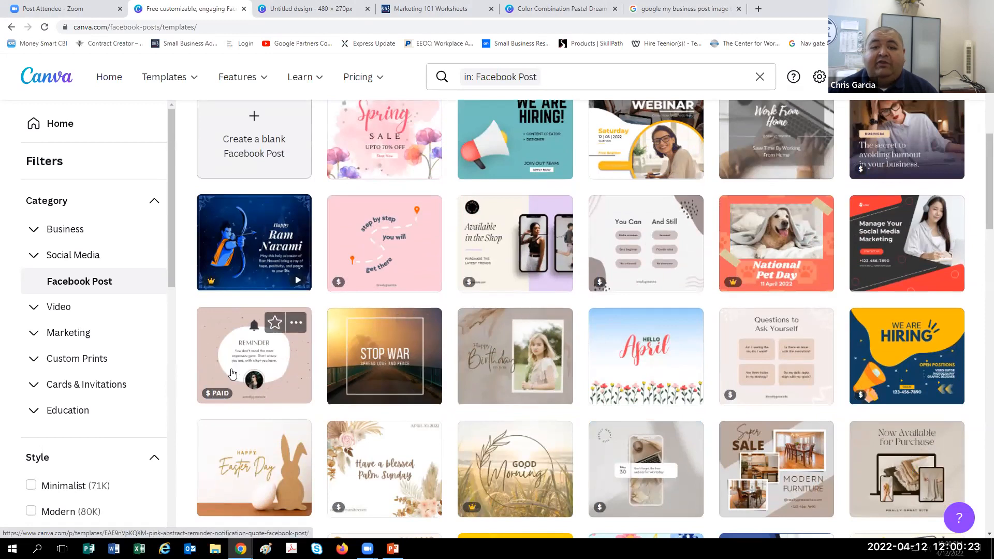
click(233, 358)
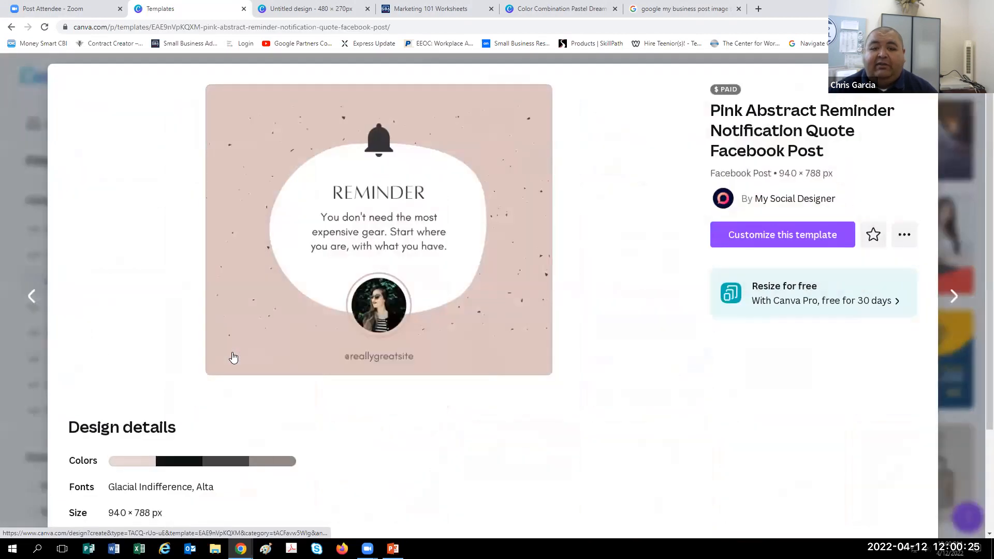
click(808, 238)
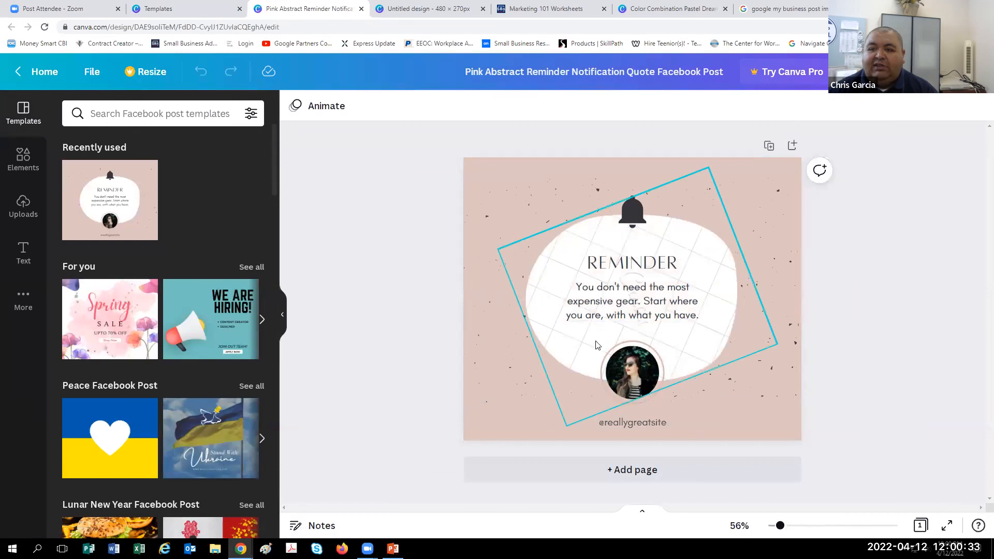
Delete the watermarked grid image from the reminder design and look through the File menu.
drag(702, 347, 766, 343)
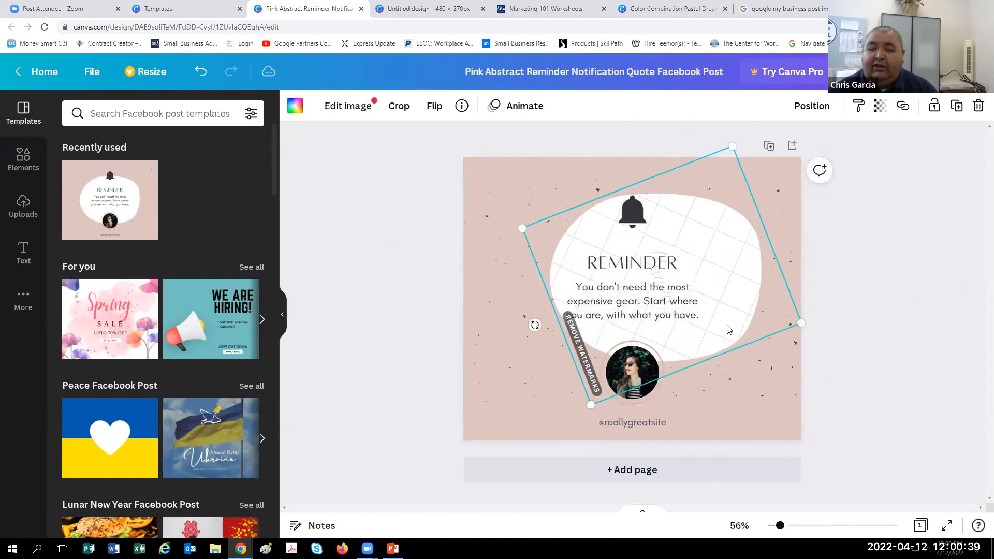
key(Delete)
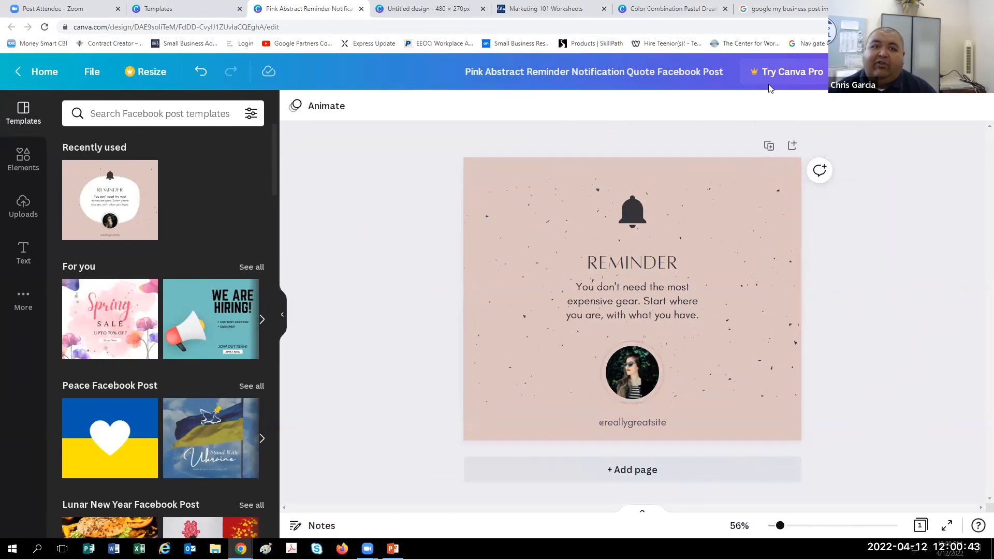
click(92, 72)
scroll(124, 355, down, 1)
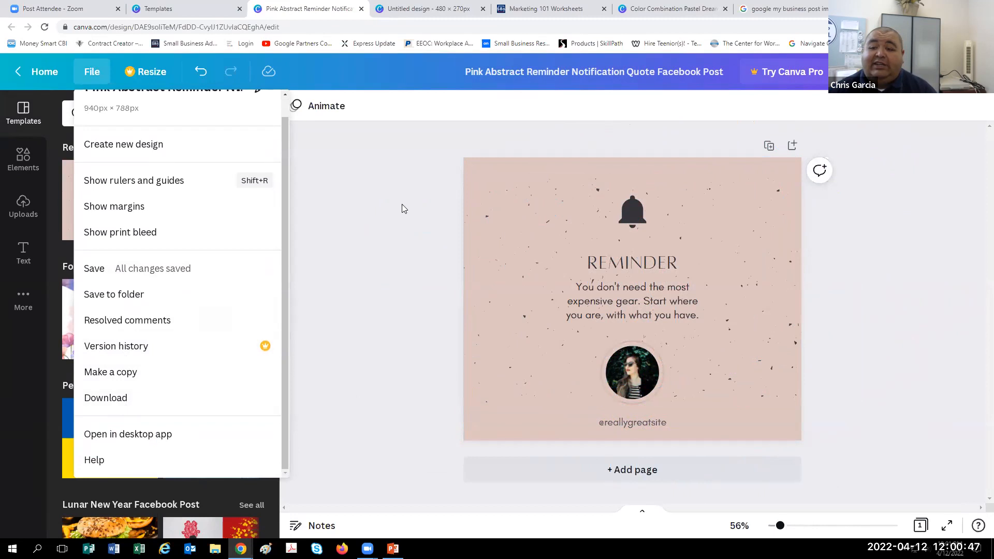
click(378, 160)
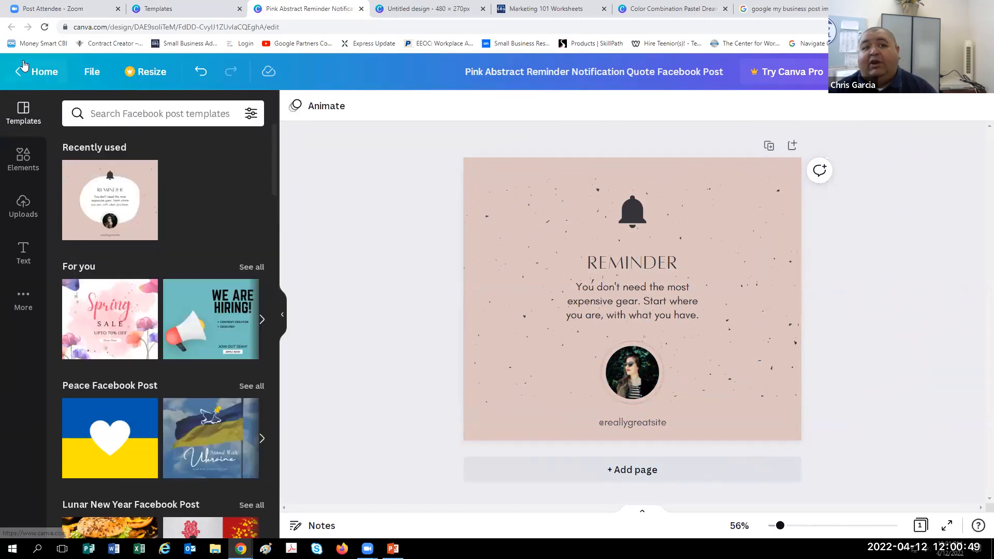
Return to the home page and create a blank Facebook Post design from the Social media category.
click(41, 71)
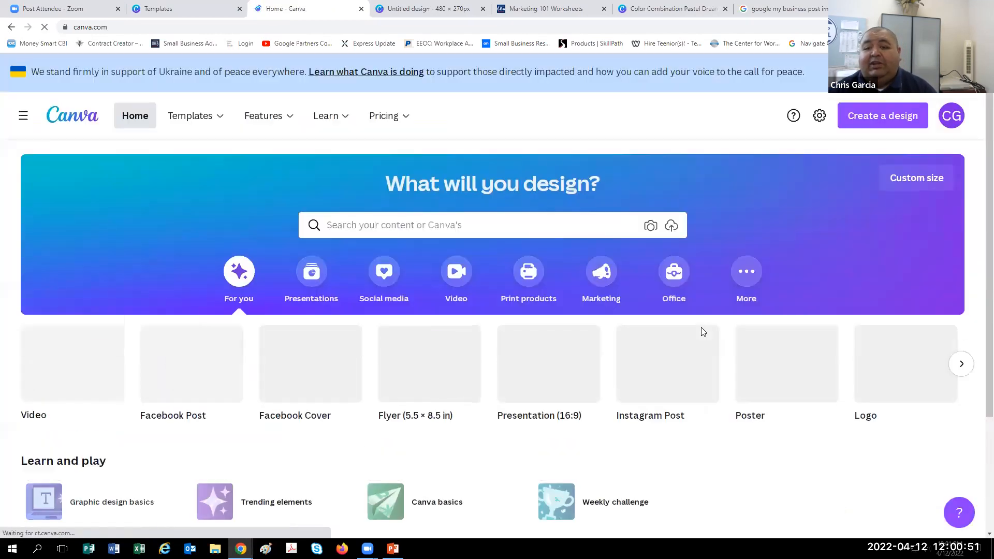
click(308, 282)
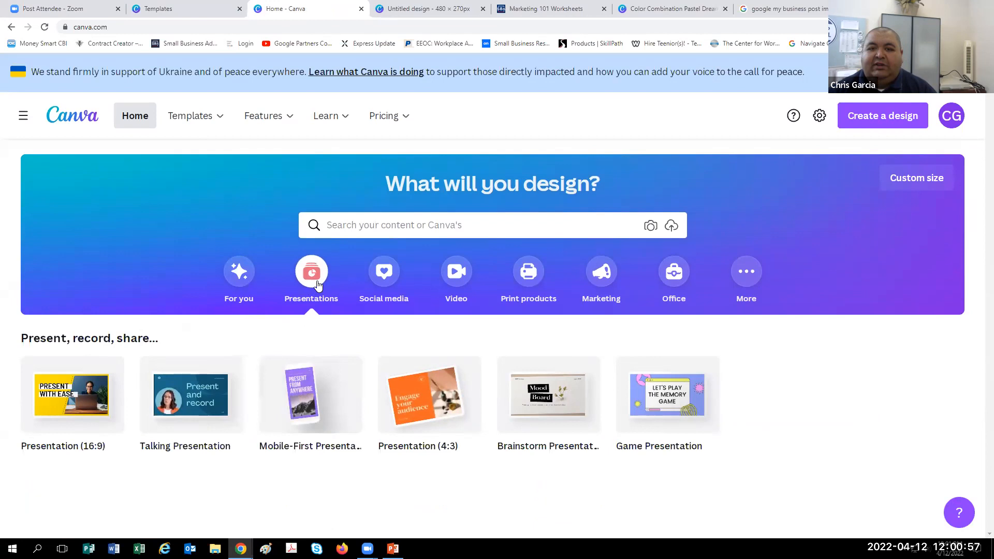
click(384, 273)
scroll(373, 342, down, 3)
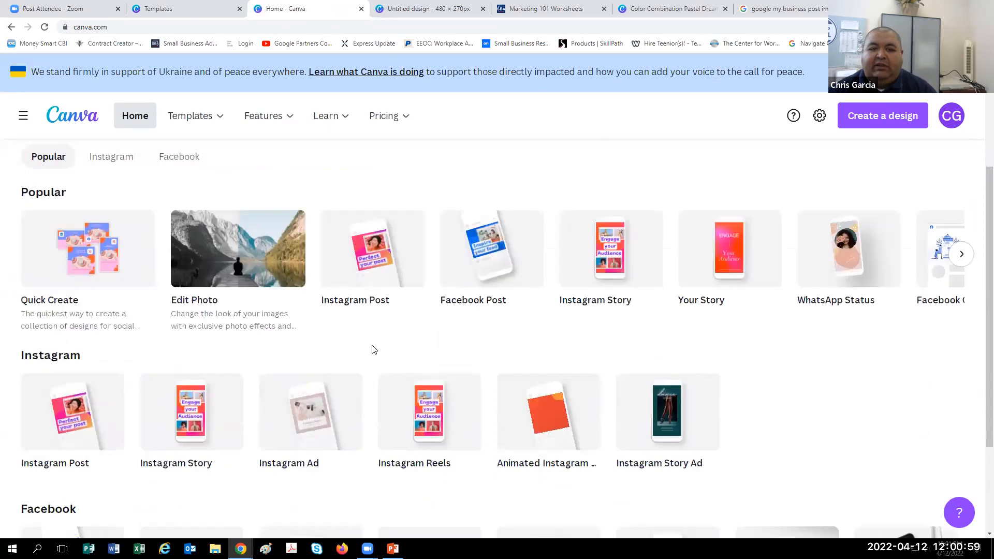
scroll(373, 350, down, 2)
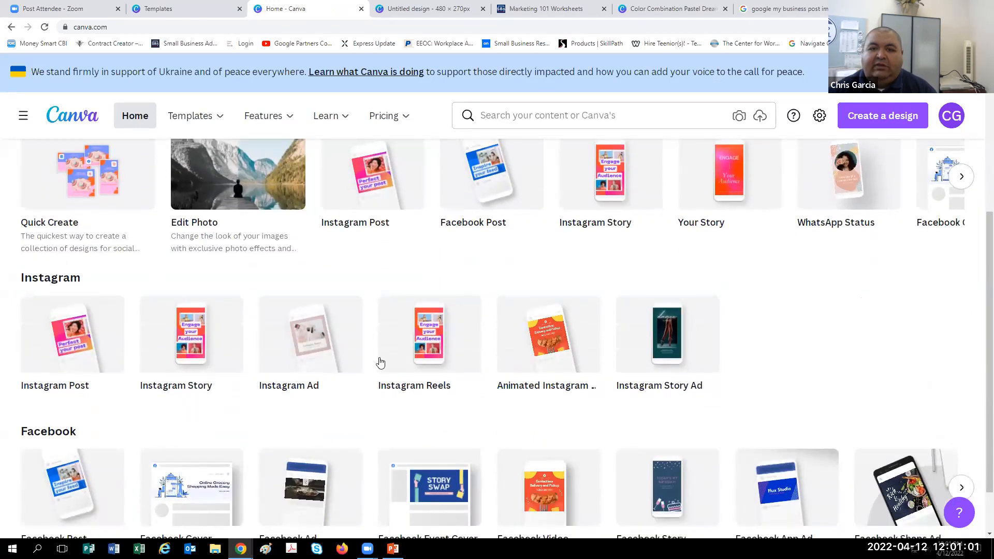
click(502, 194)
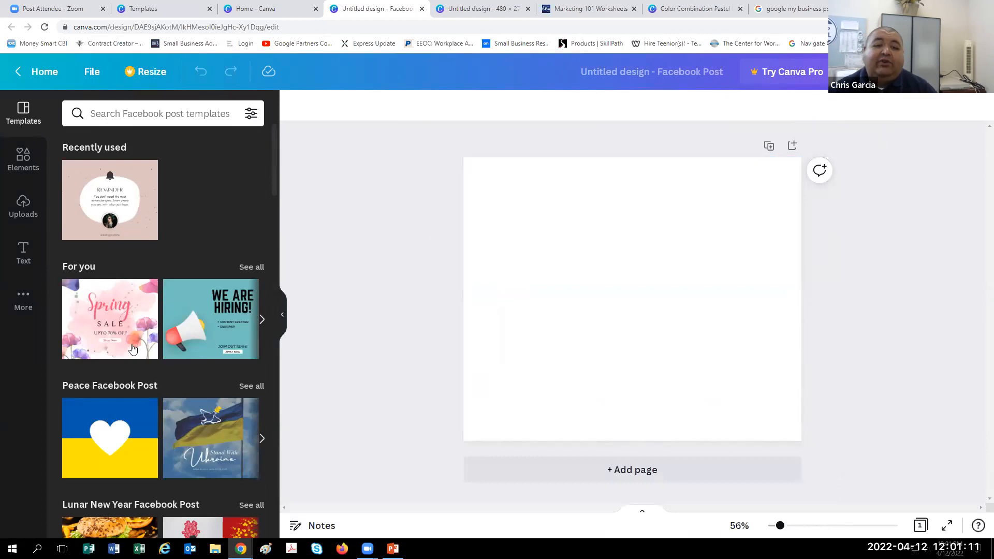
Browse the Facebook post template categories and apply the pastel Happy Easter bunny template to the blank design.
scroll(171, 376, down, 9)
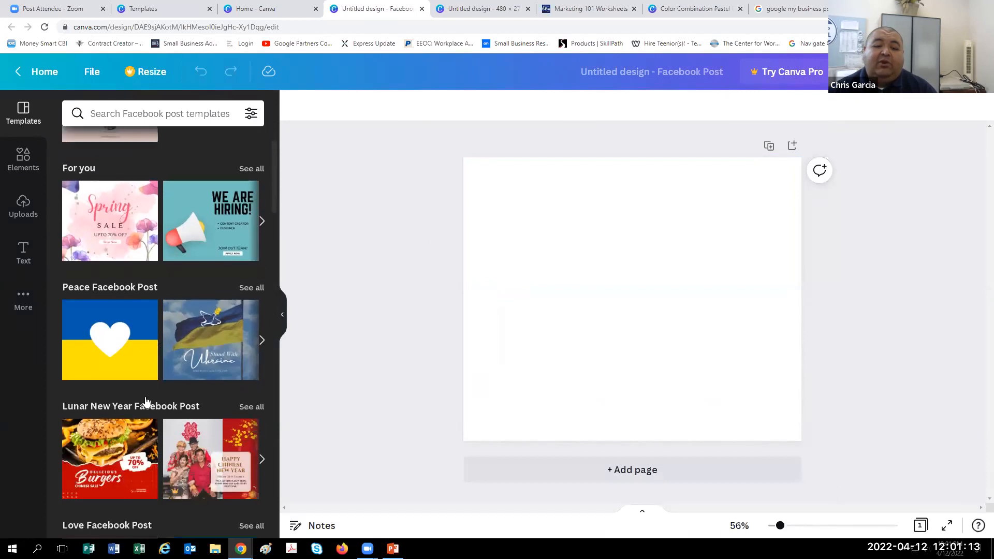
scroll(122, 426, down, 7)
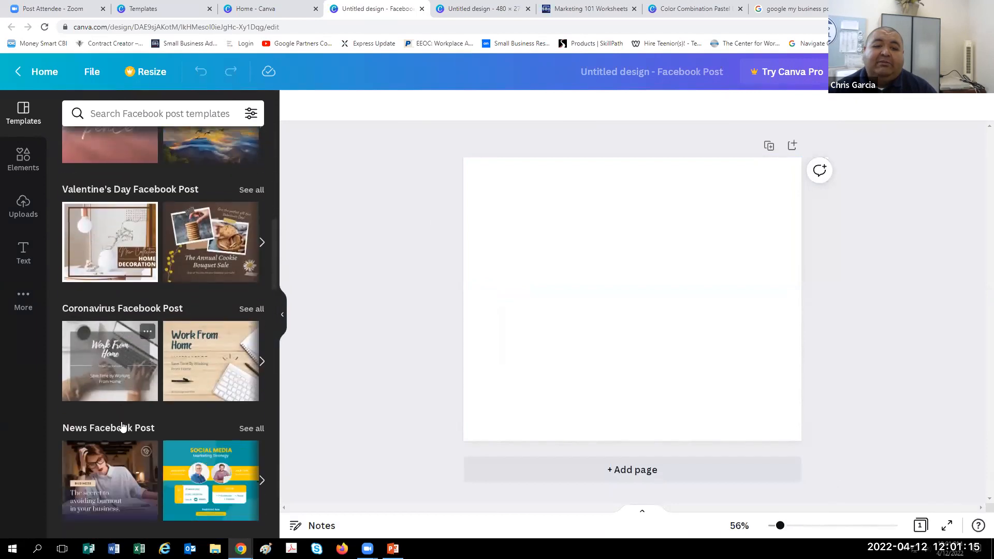
scroll(122, 426, down, 7)
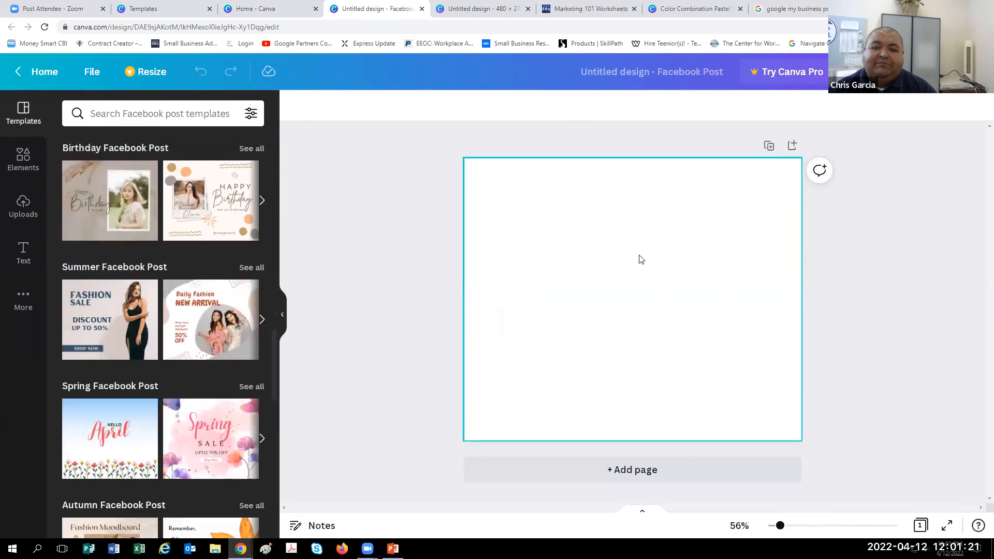
scroll(119, 338, down, 3)
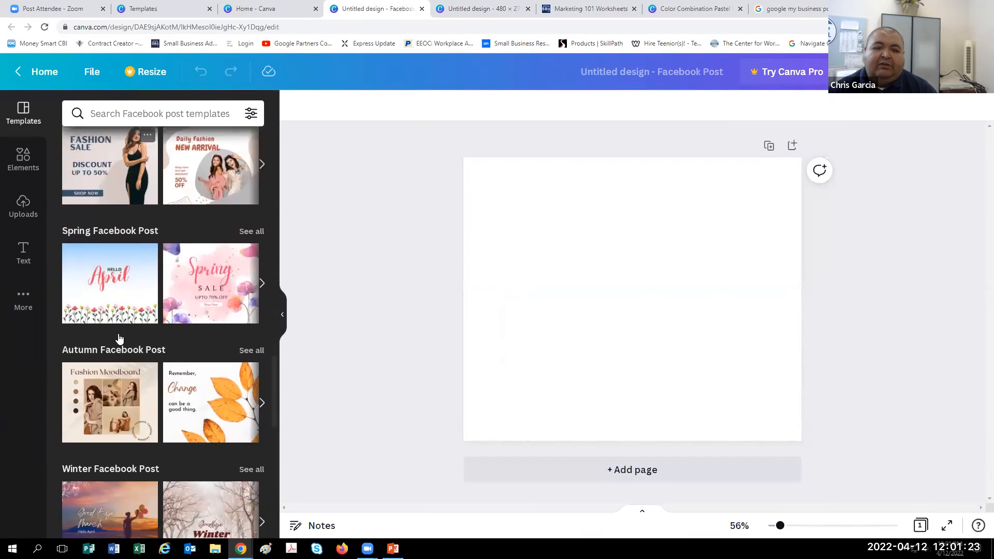
scroll(118, 338, down, 12)
scroll(118, 338, up, 6)
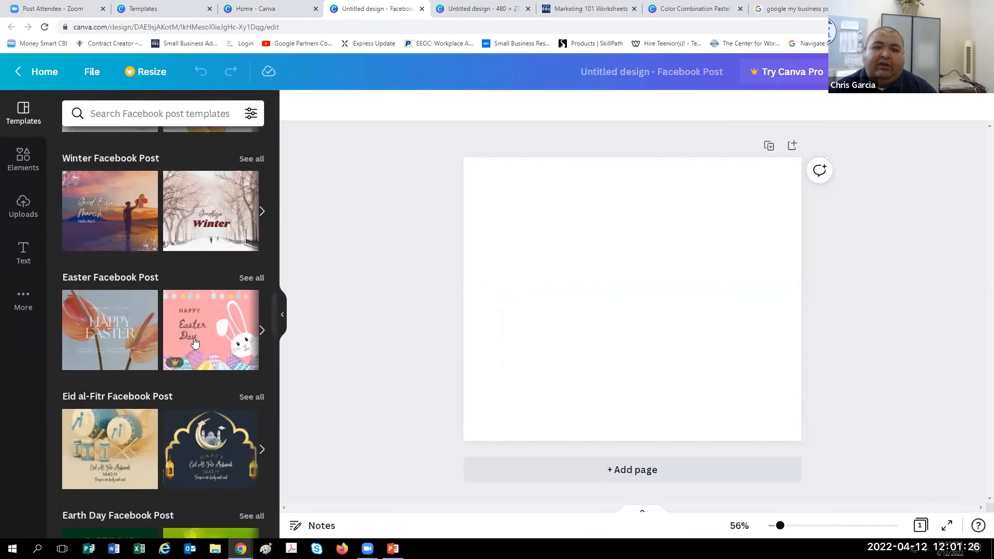
click(236, 340)
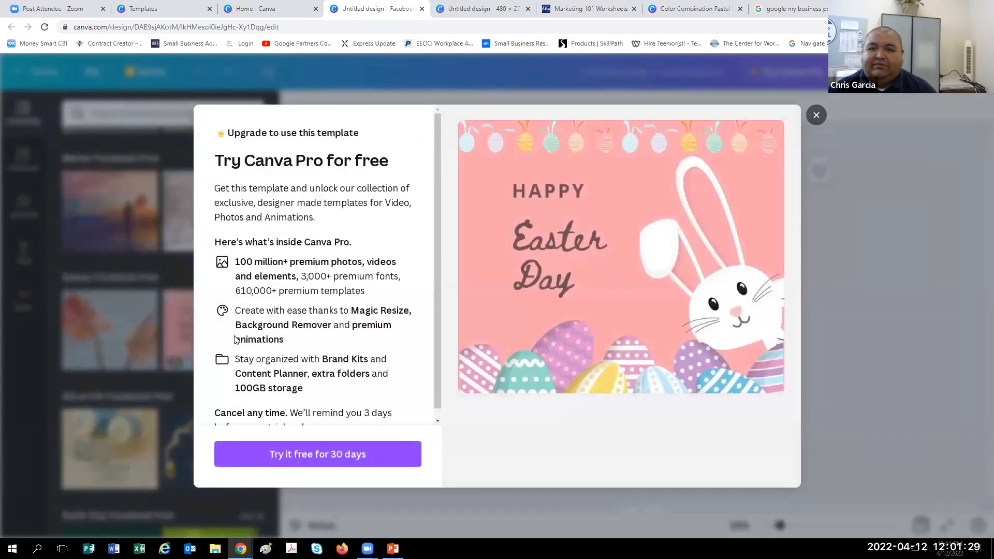
click(817, 115)
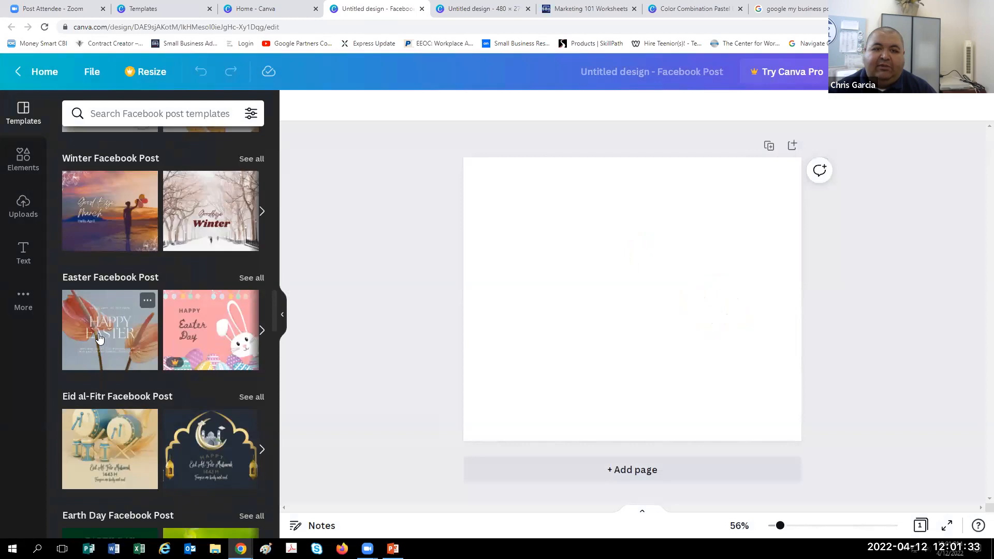
click(262, 331)
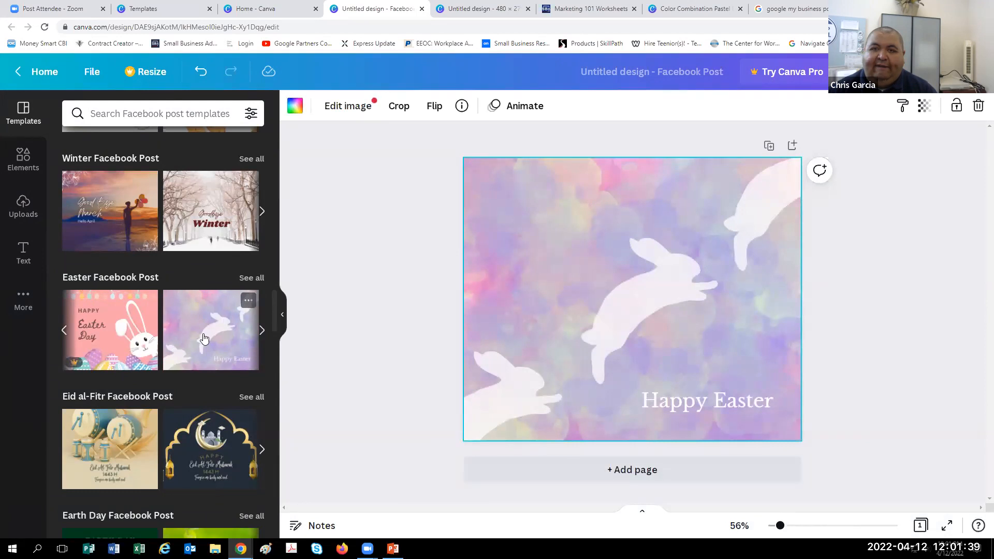
Open the image editing options, then recolour the template's background to pink and then yellow from the default colours.
click(349, 110)
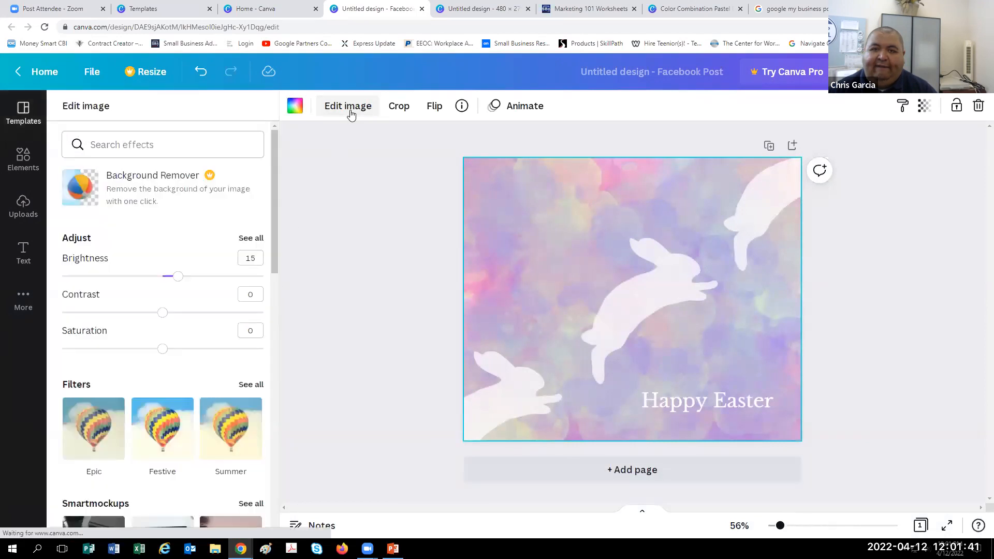
click(349, 110)
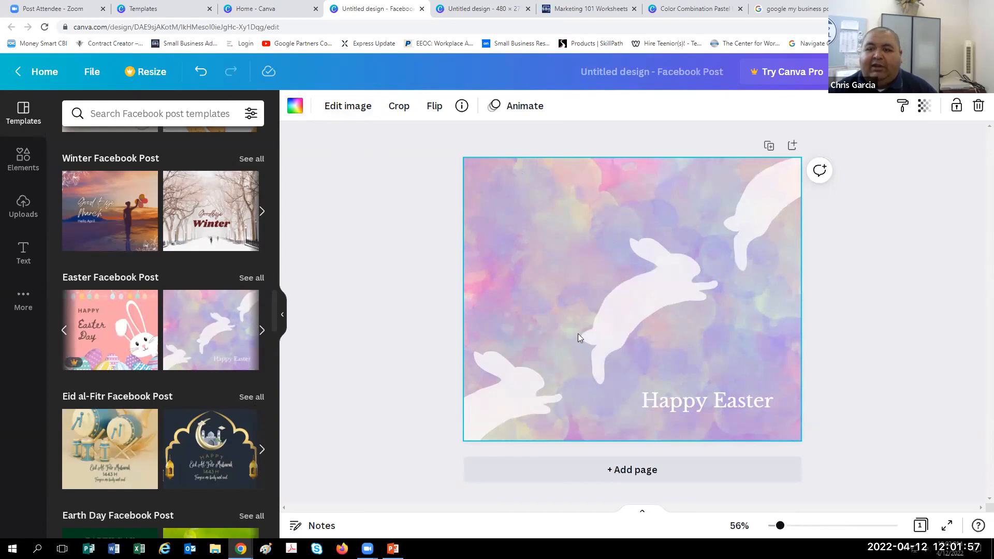
click(296, 105)
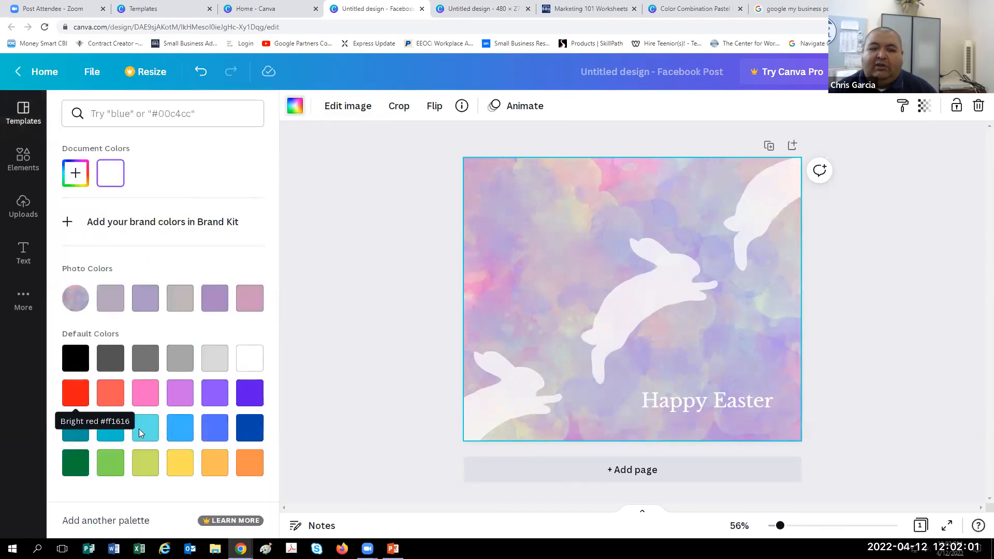
click(138, 392)
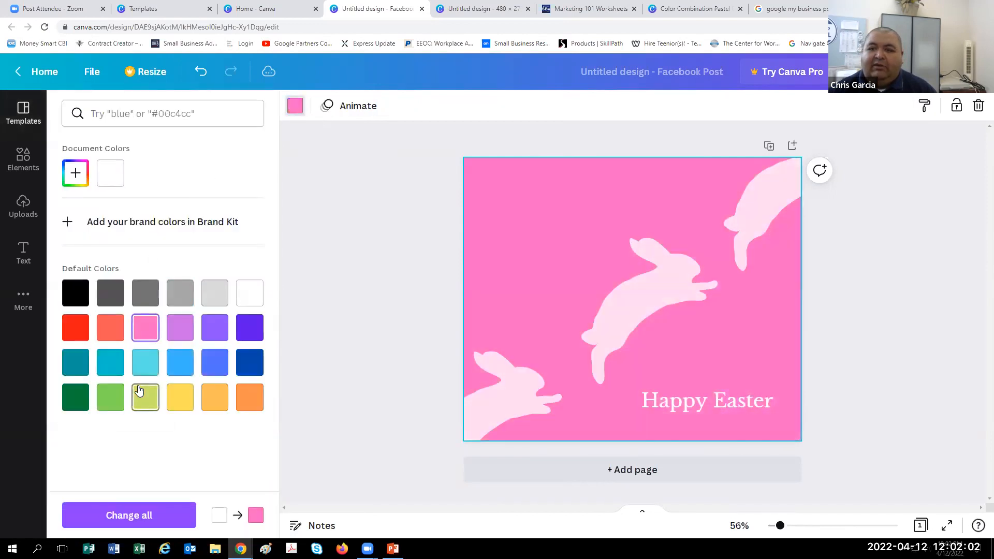
click(176, 400)
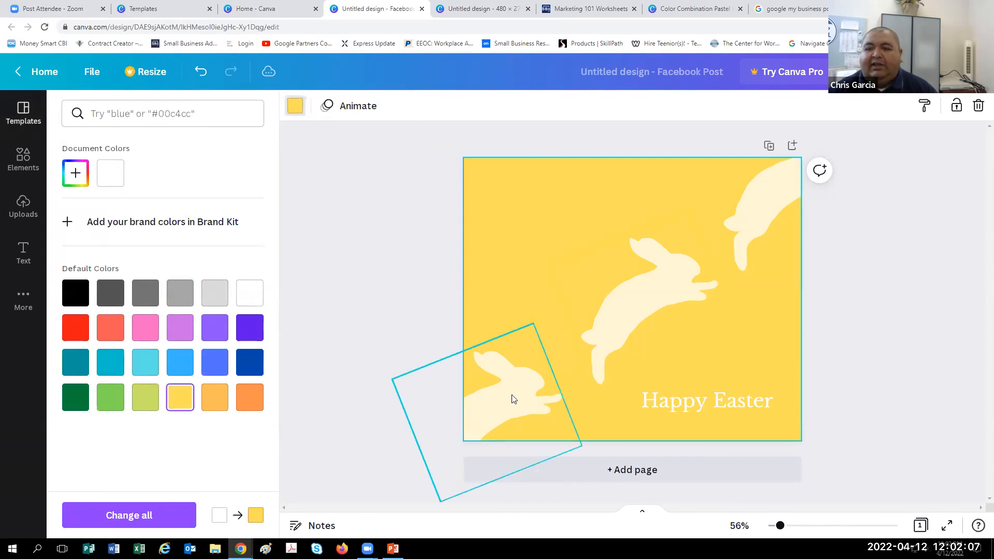
Open a new colour picker for the background and check the Pastel Dreams palette's hex codes in the other tab.
click(298, 113)
click(298, 113)
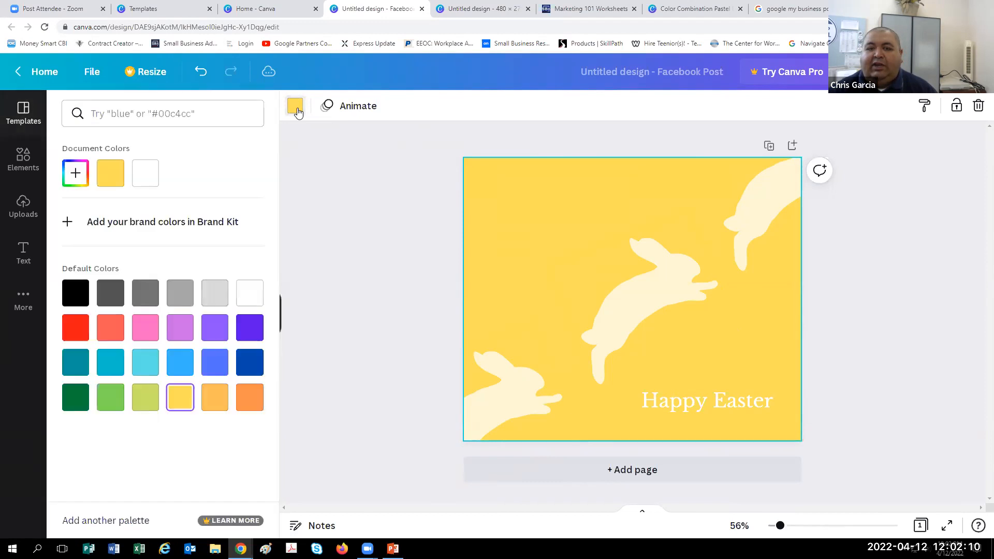
click(75, 176)
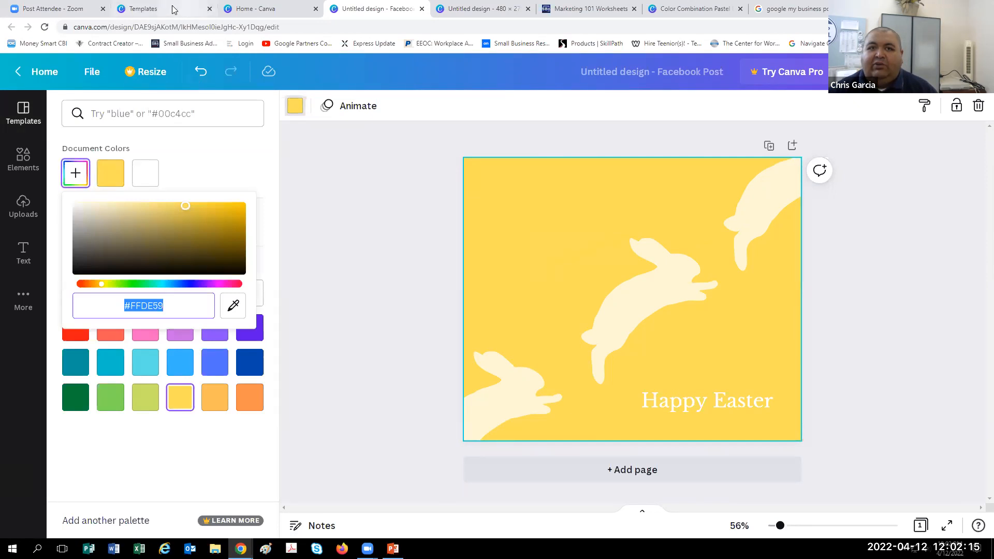
click(707, 6)
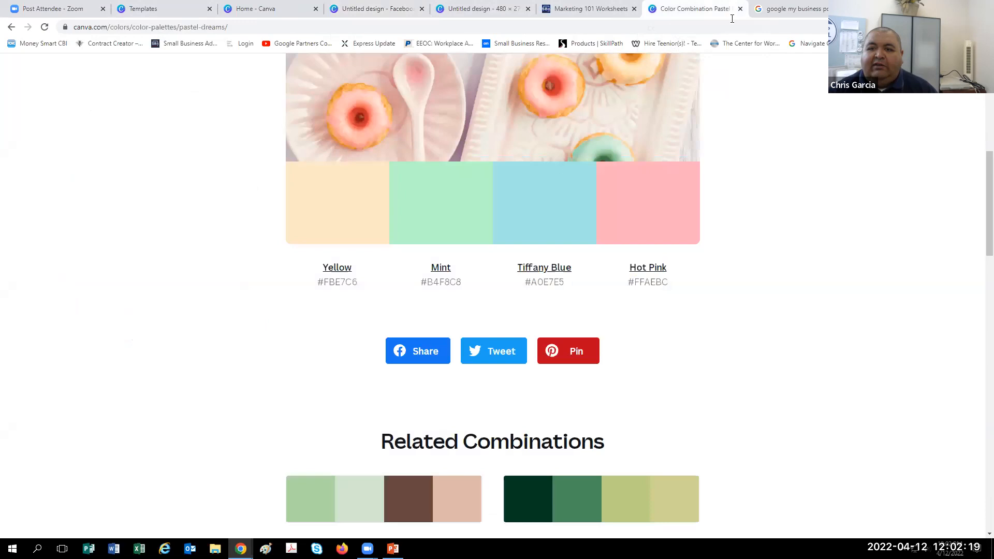
scroll(800, 322, up, 1)
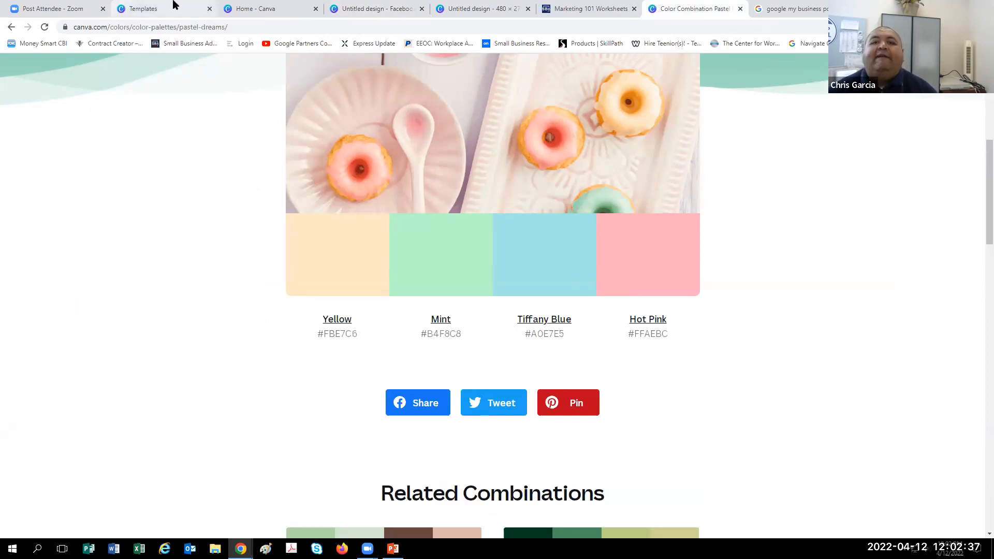
click(161, 11)
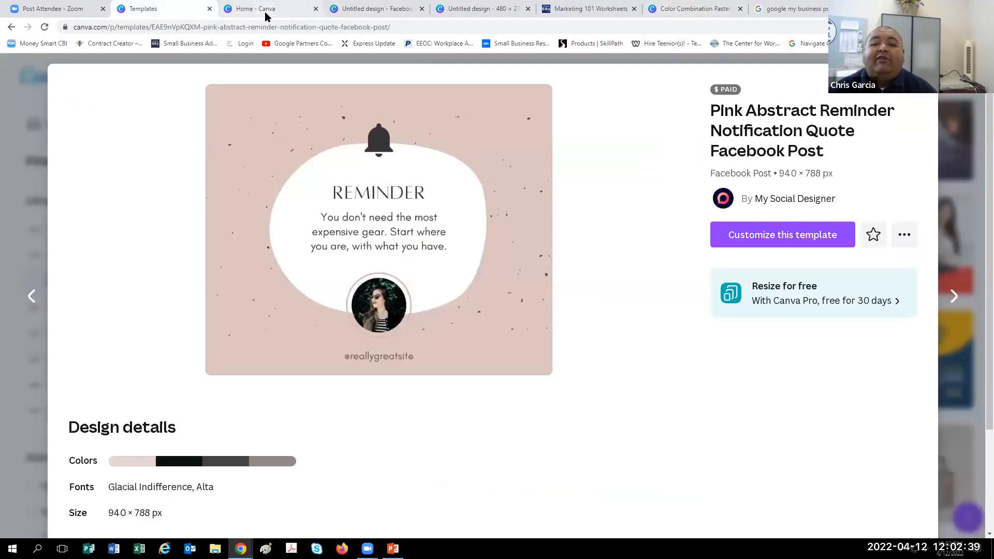
click(209, 9)
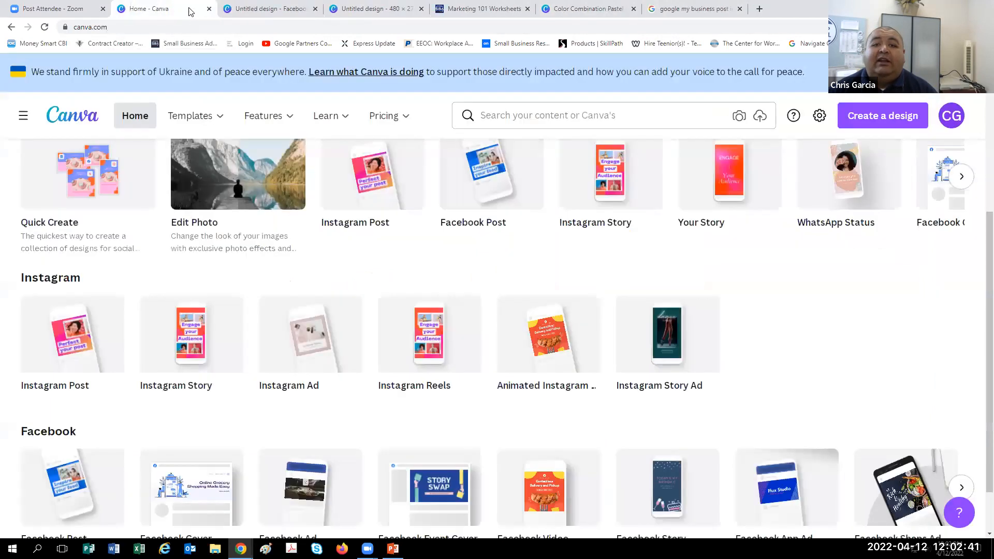
click(210, 9)
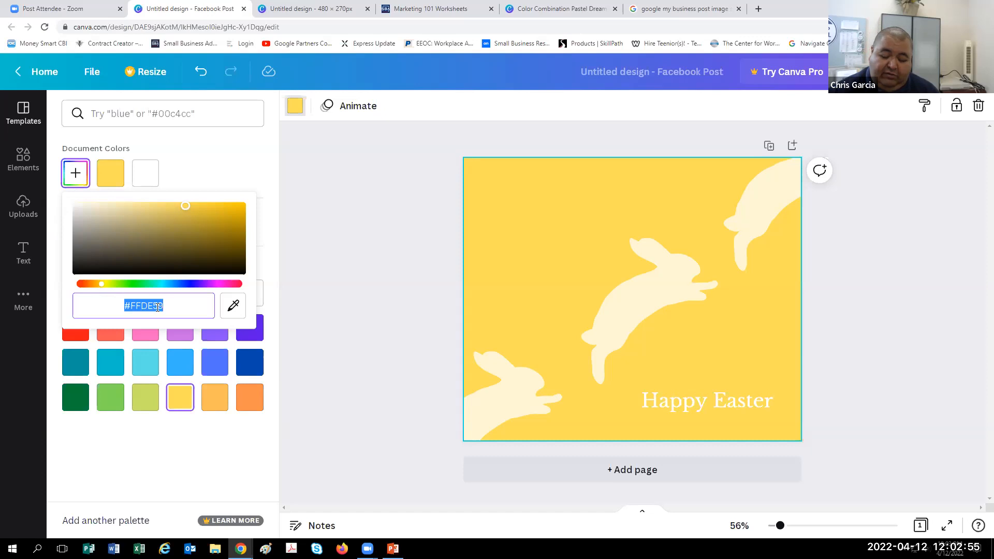
Try entering a hex colour beginning #c1 for the background.
text(#c1)
key(Return)
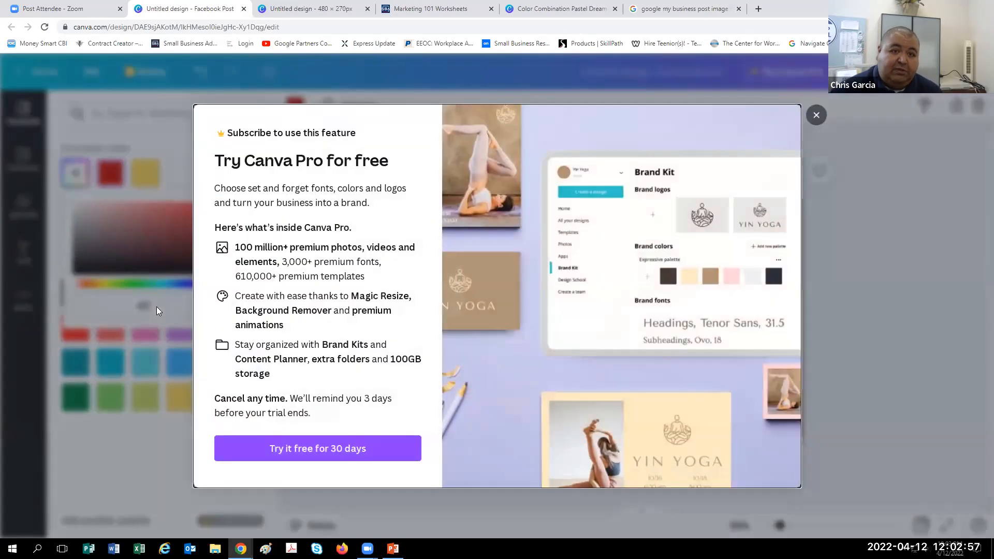
click(816, 115)
click(75, 174)
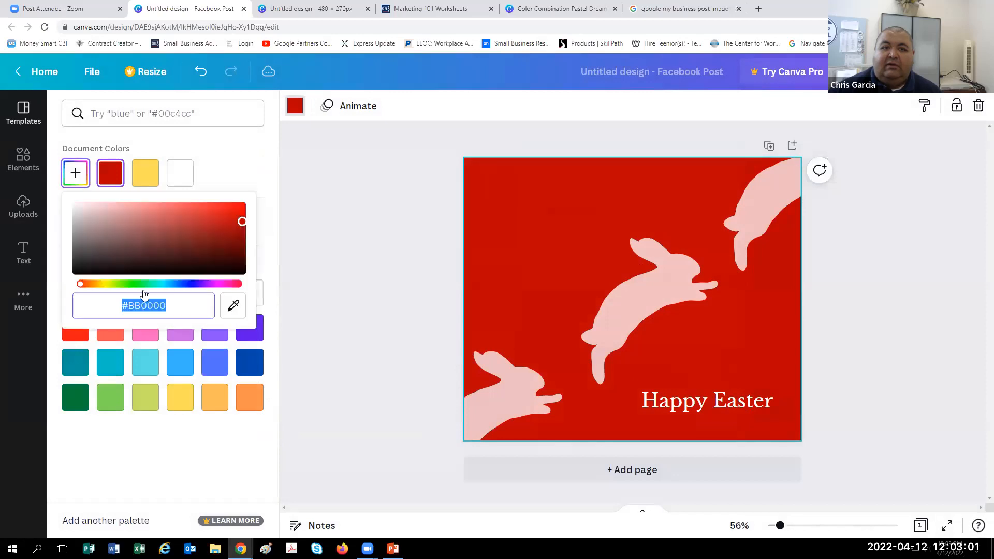
Enter #B4F8C8 as the background colour, then drag the picker's shade and hue to a purple tone.
key(BackSpace)
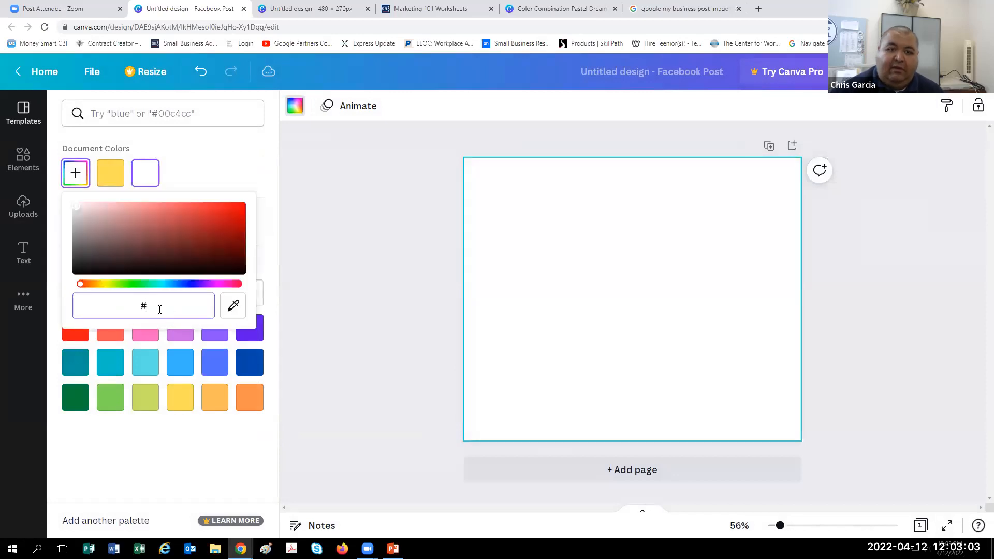
text(B)
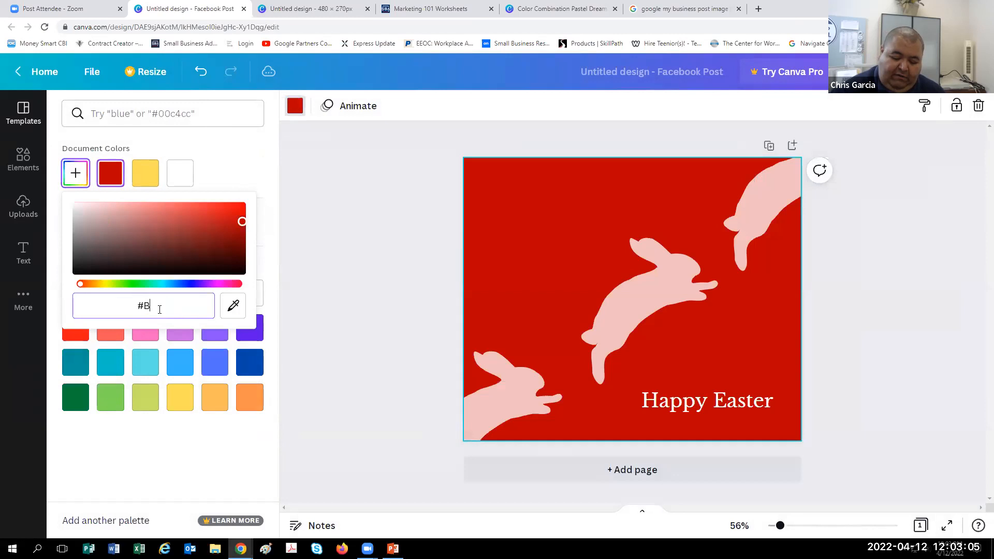
text(4F)
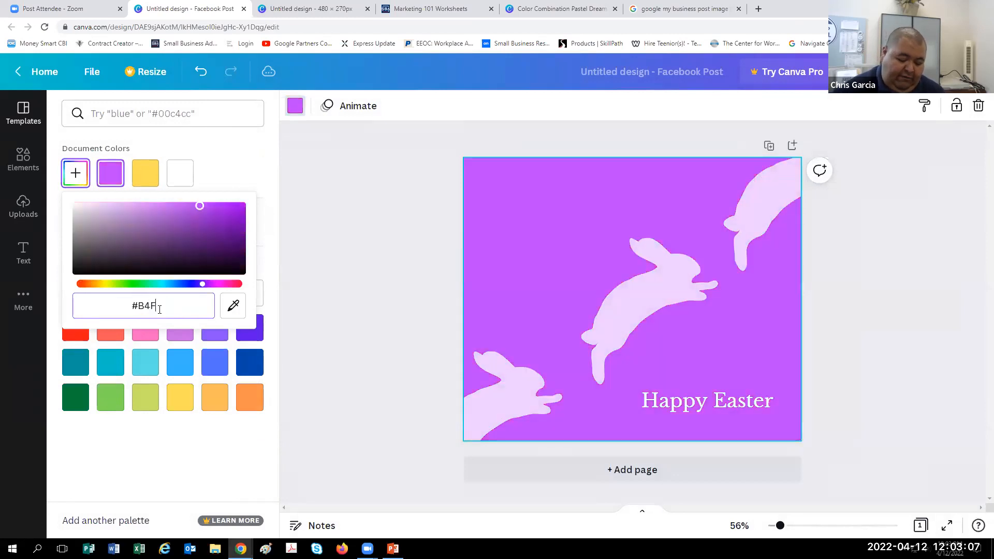
text(8)
text(C3)
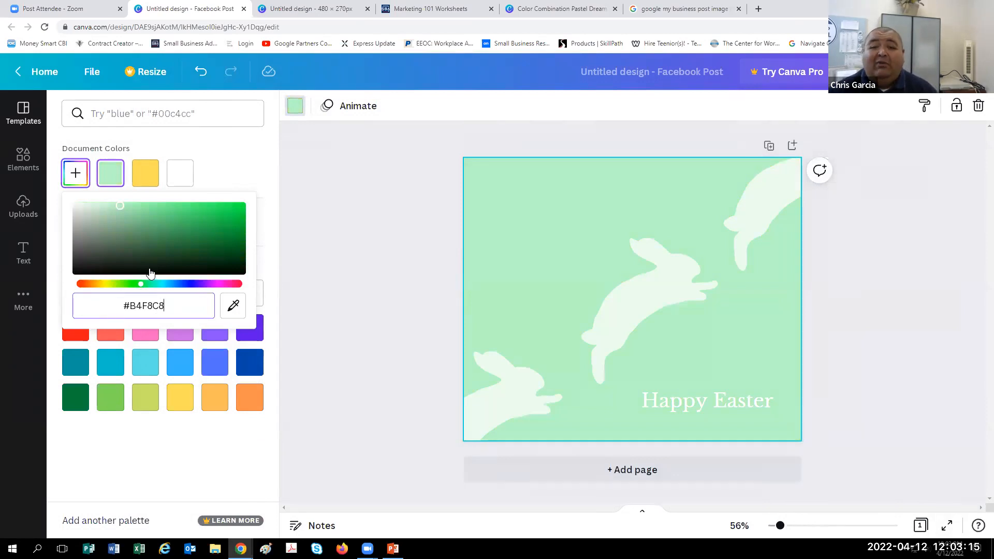
drag(120, 207, 134, 227)
drag(142, 285, 205, 284)
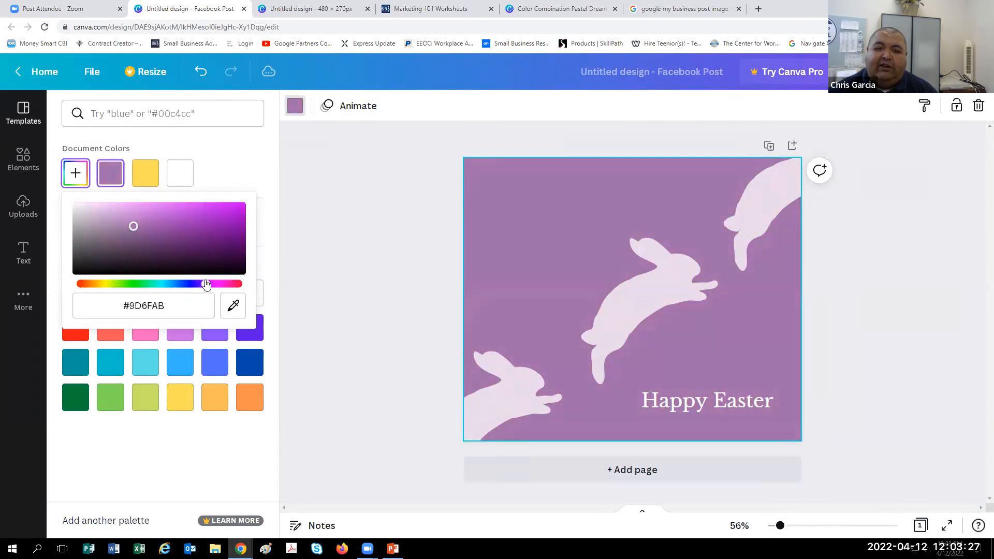
Set the background colour to hex #B4F8C8 and close the colour panel.
click(153, 300)
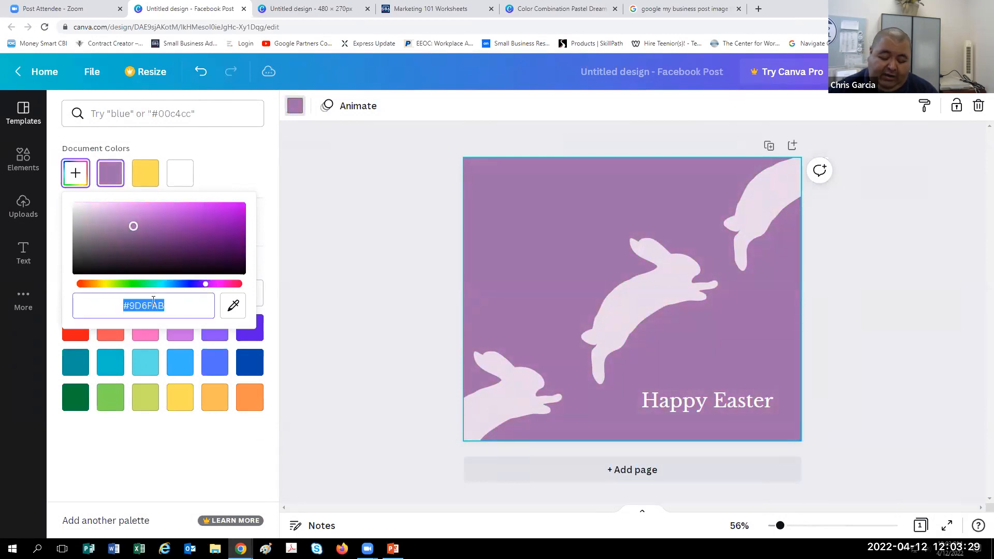
text(#B4)
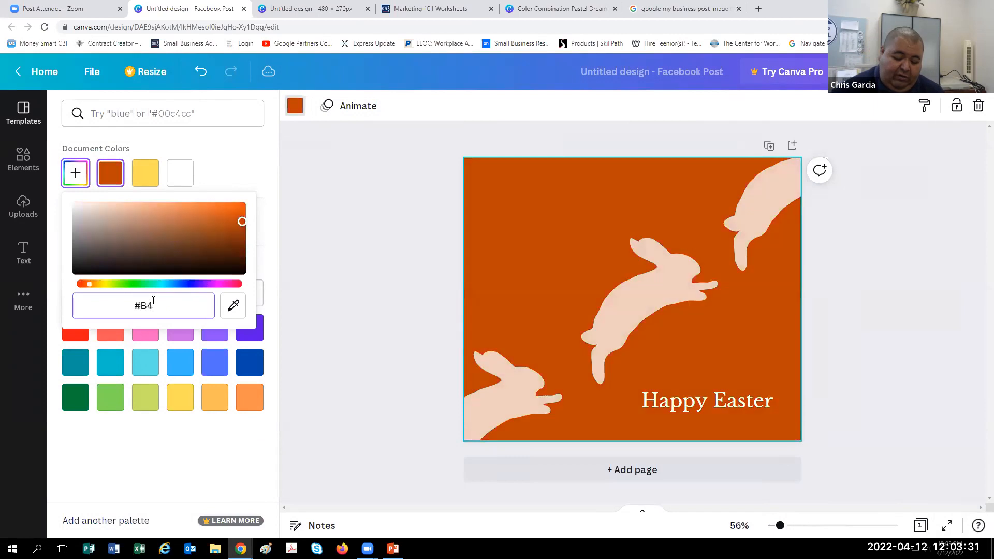
text(F8)
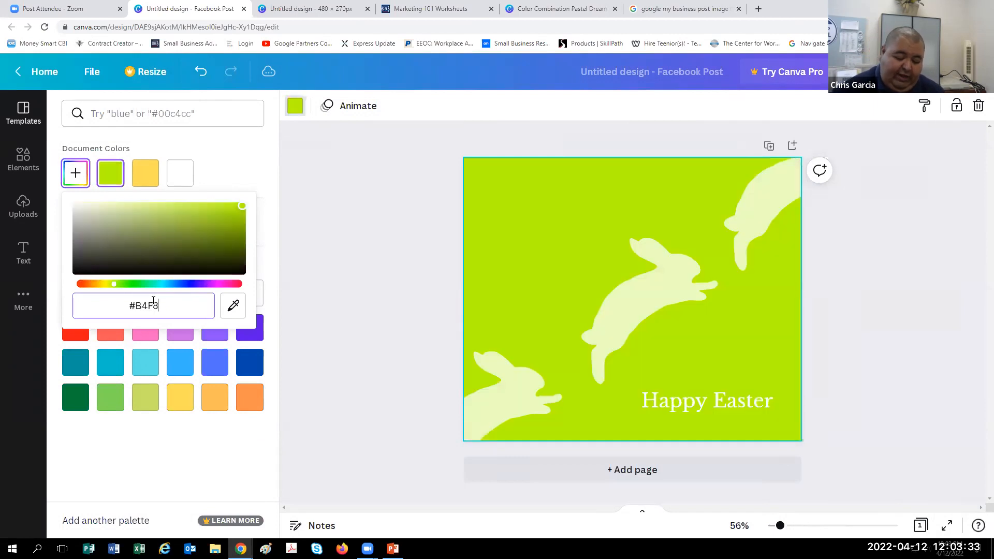
text(C8)
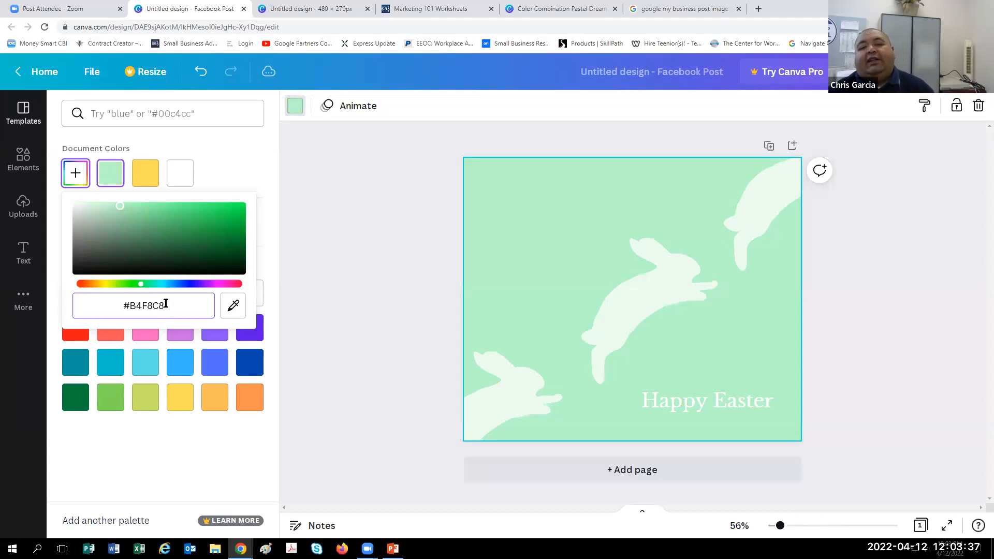
key(Return)
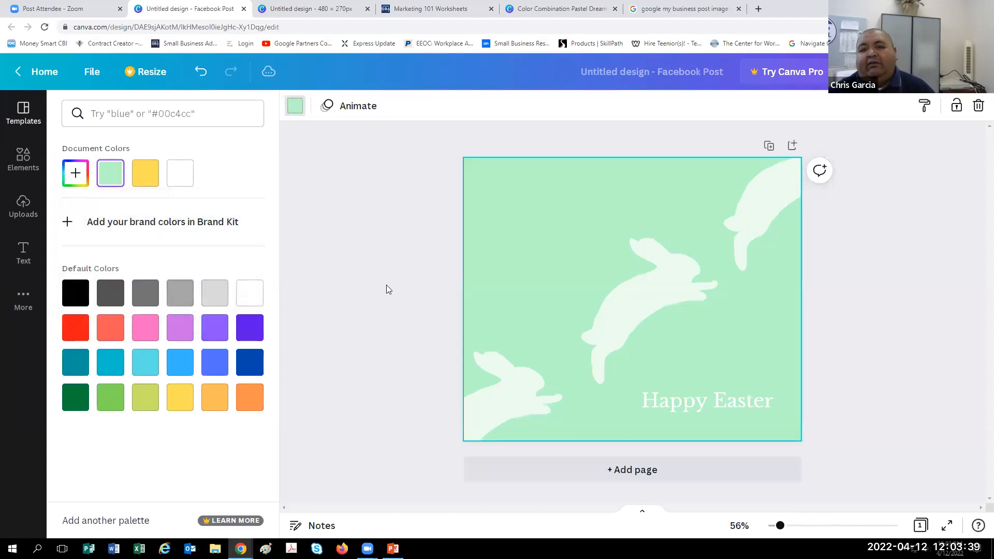
click(361, 214)
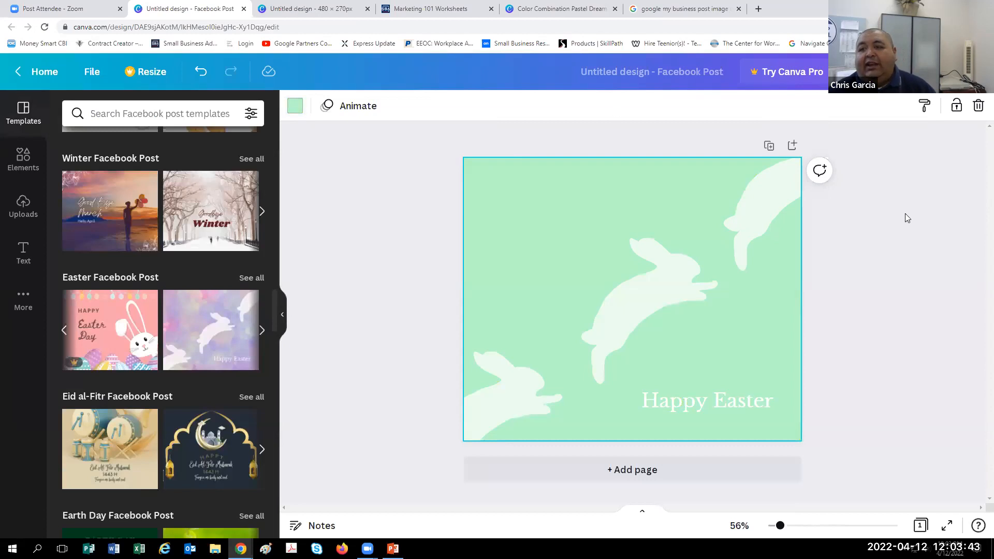
Rename the design Easter Facebook Post 2022 04 12.
click(655, 73)
key(BackSpace)
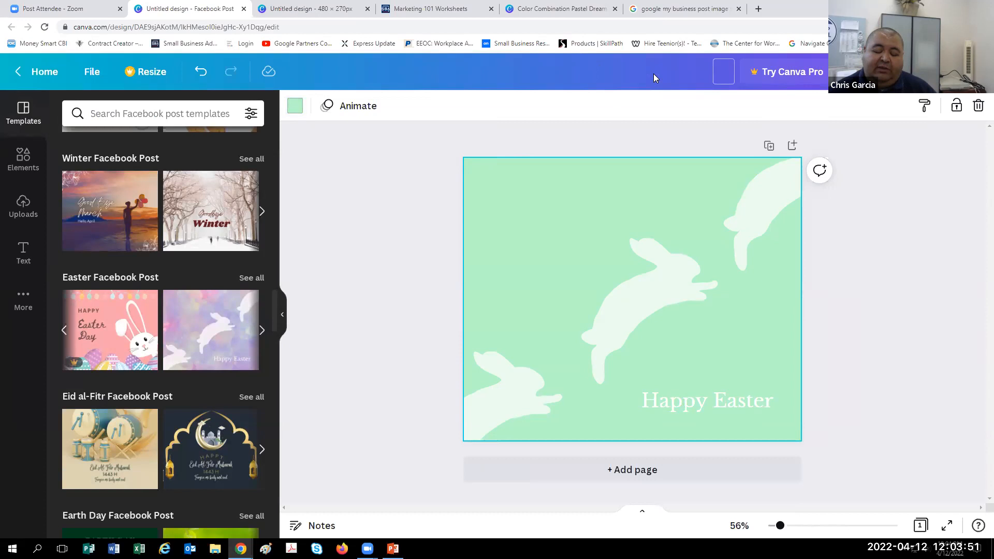
text(Easter)
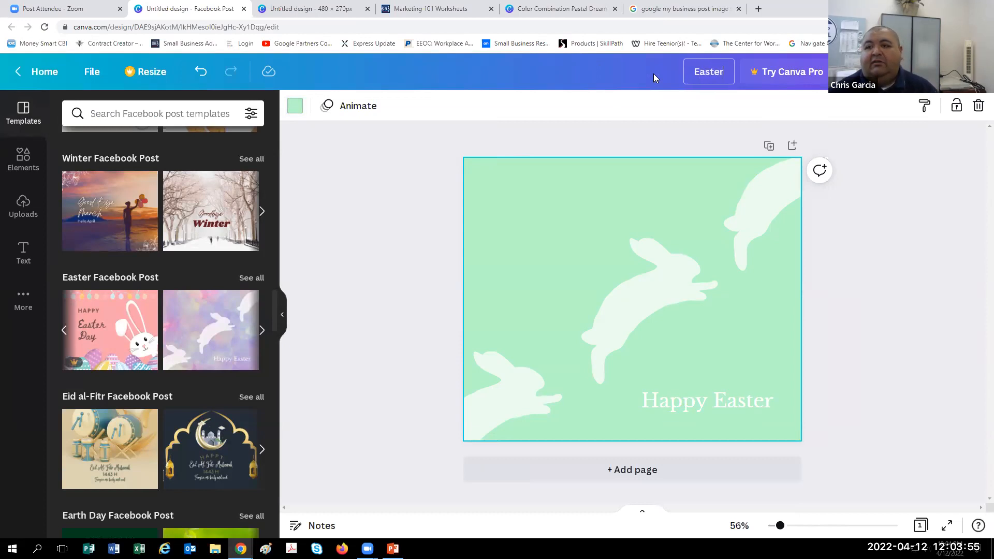
text( Facebook Post)
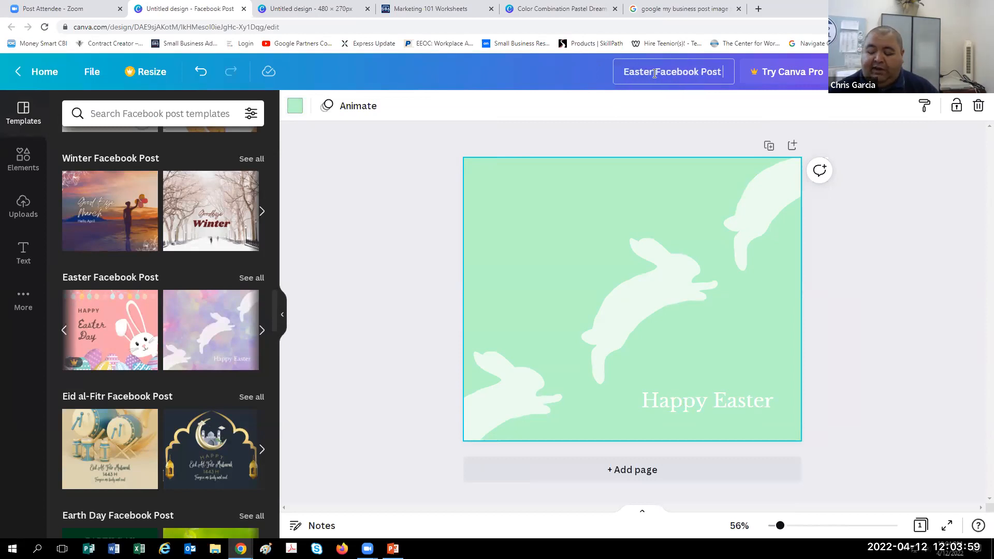
text( 4)
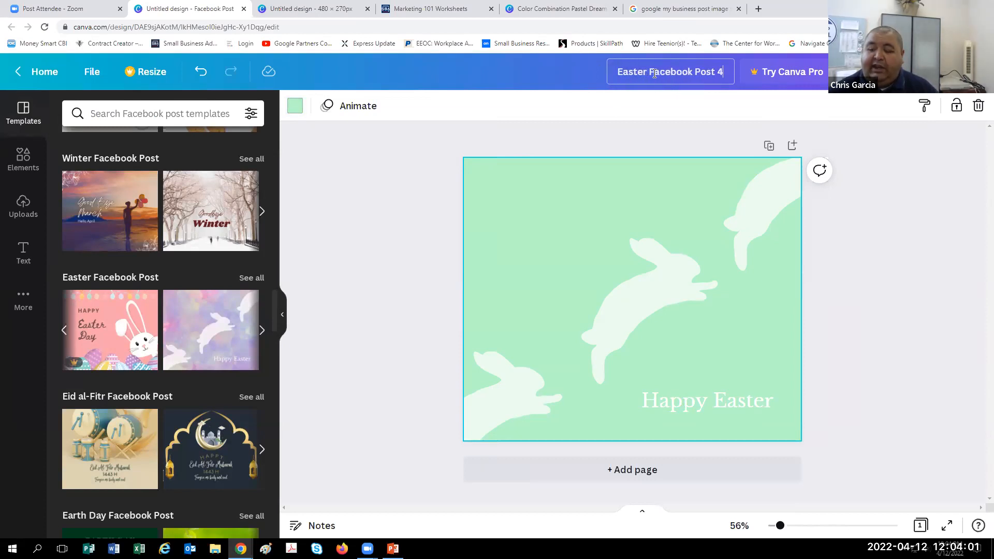
text(/12/2022)
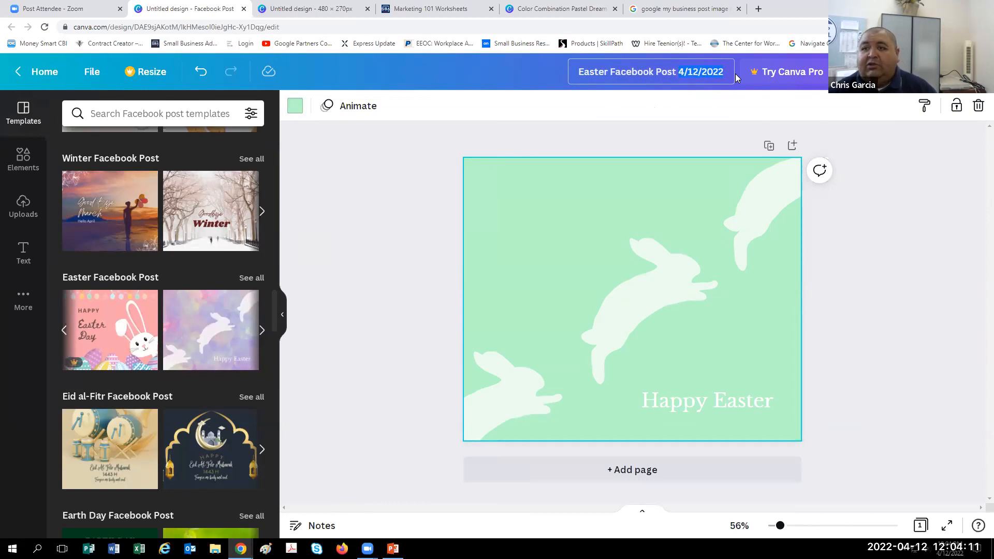
text(2022)
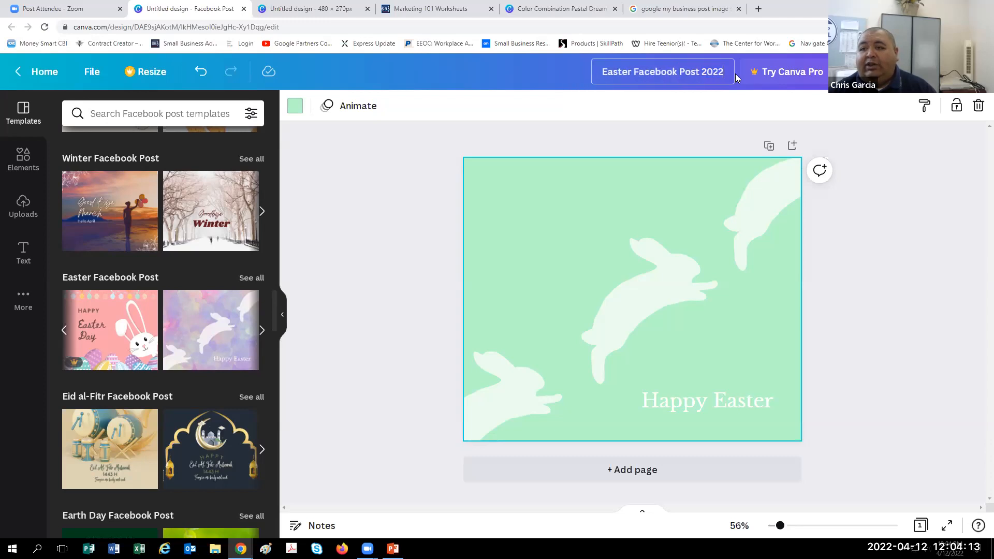
text( 04)
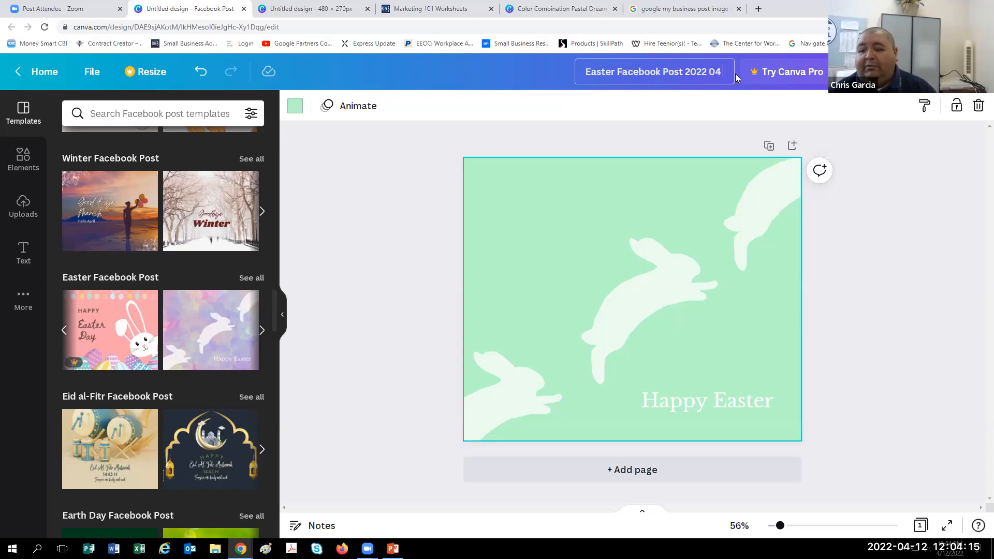
text( 12)
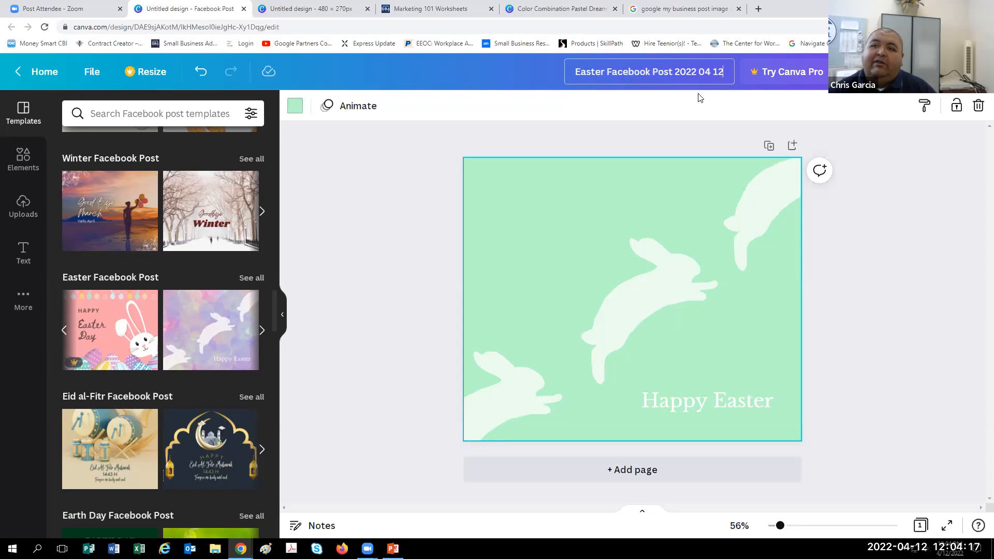
click(622, 134)
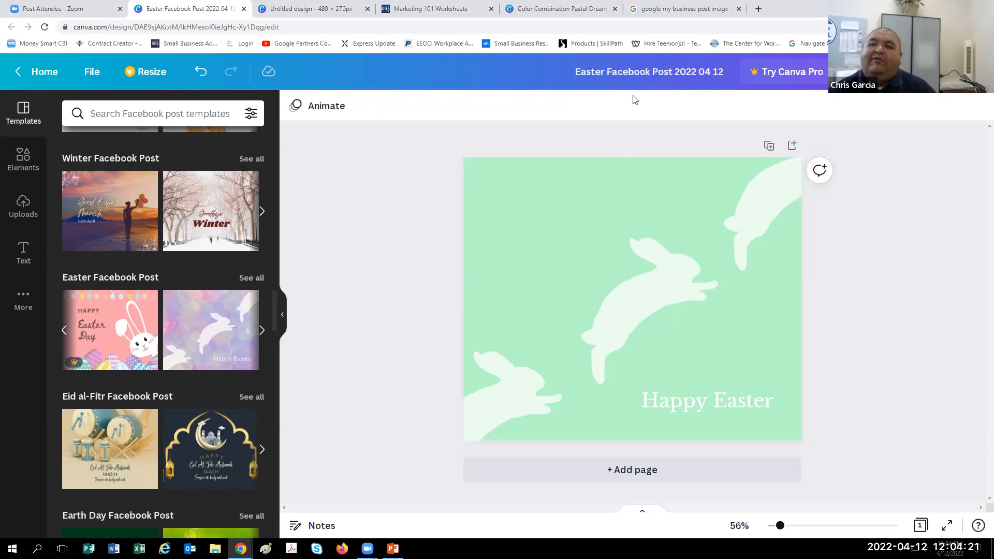
click(721, 71)
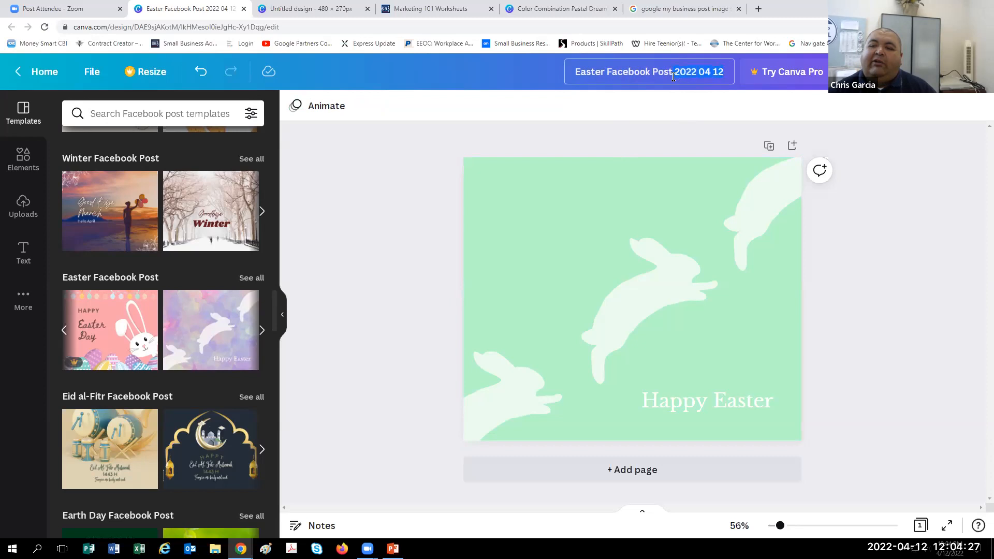
click(580, 134)
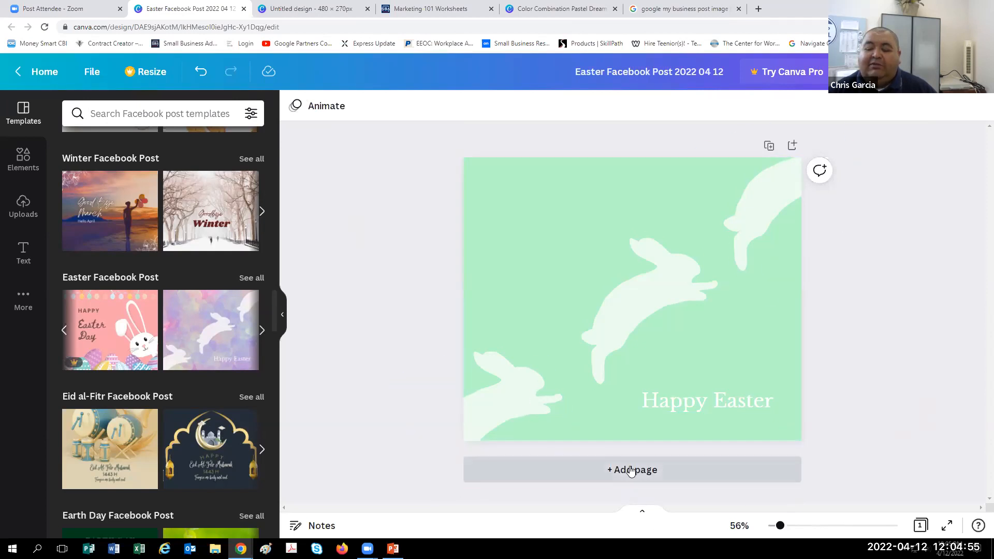
Add a blank second page and delete it again.
click(617, 472)
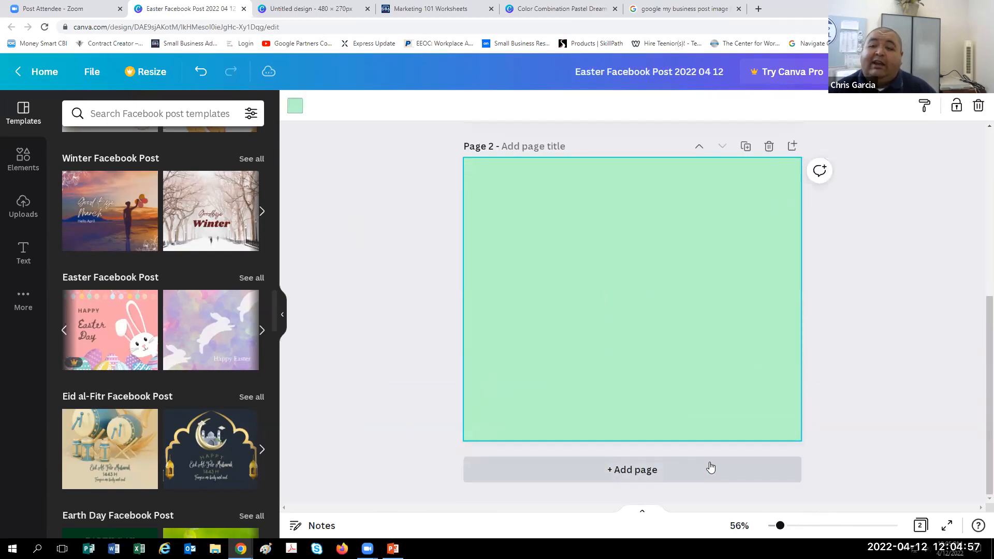
scroll(811, 455, up, 3)
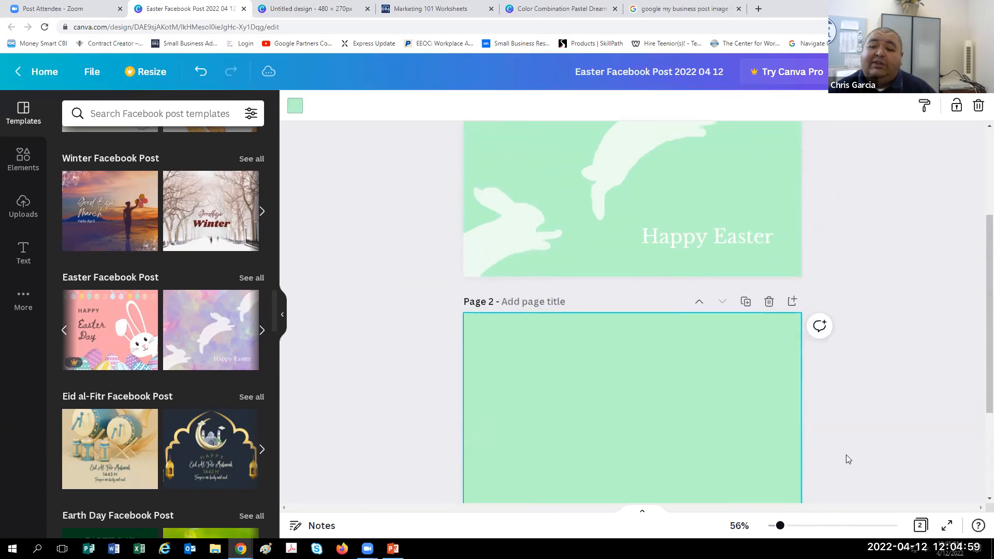
scroll(846, 455, up, 1)
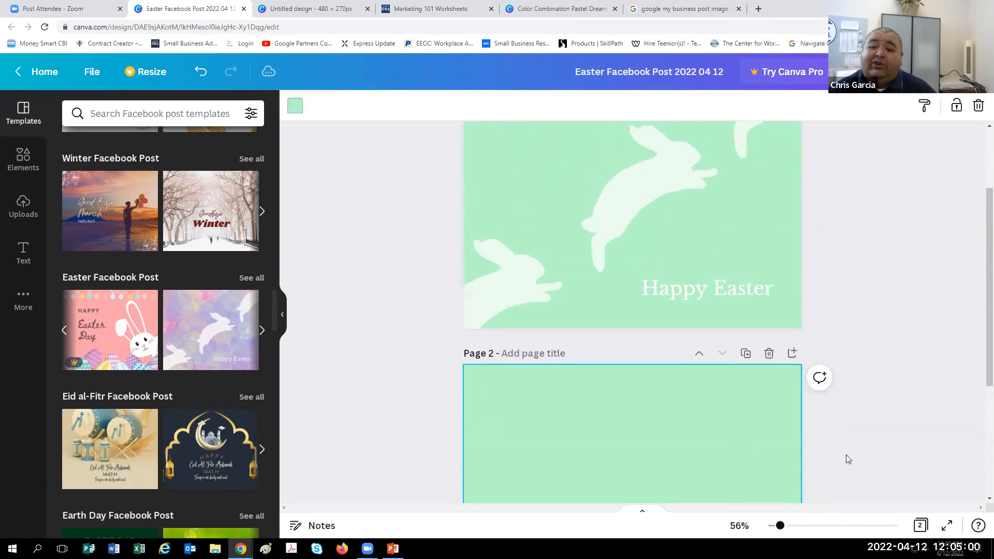
click(769, 355)
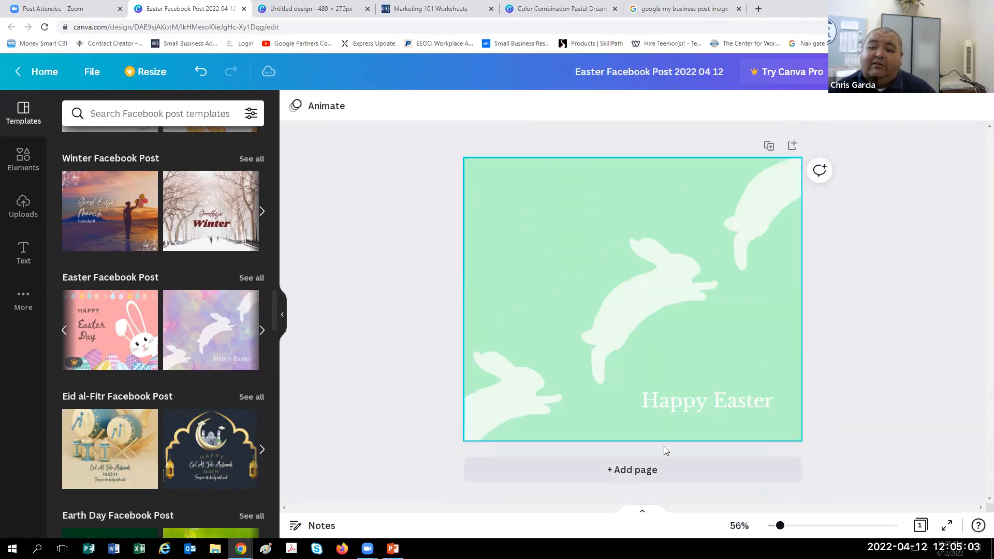
Add and duplicate pages, then delete all the extra pages.
click(626, 470)
click(746, 147)
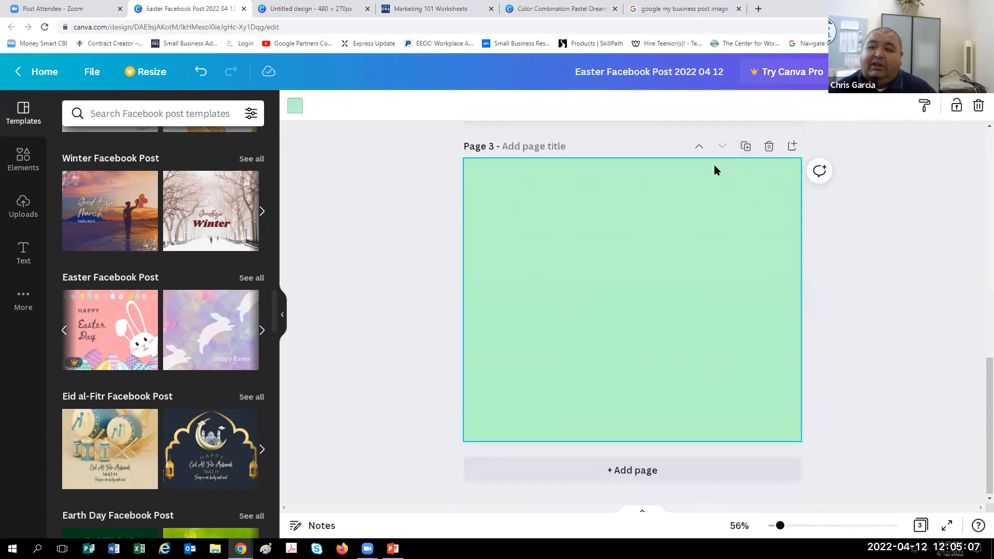
click(769, 147)
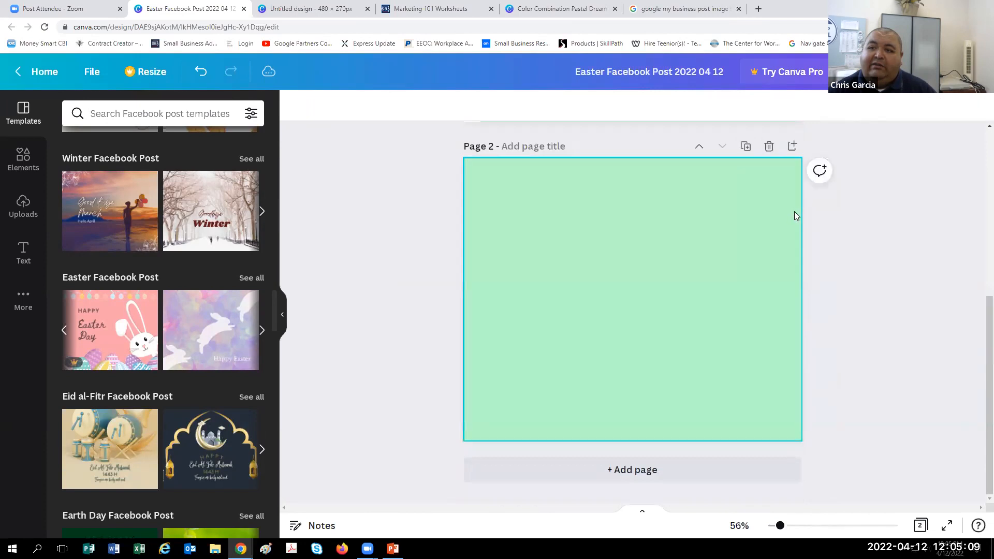
click(768, 147)
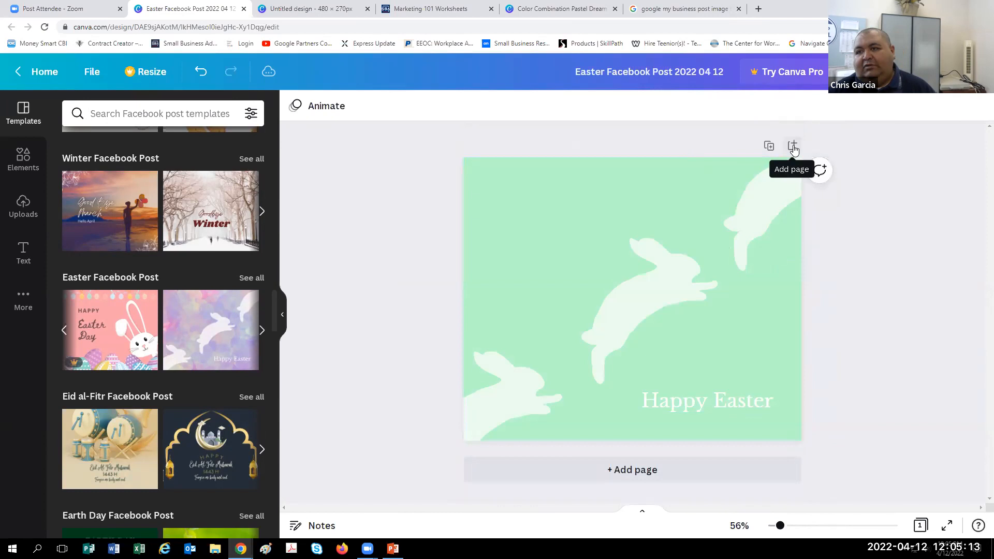
click(767, 148)
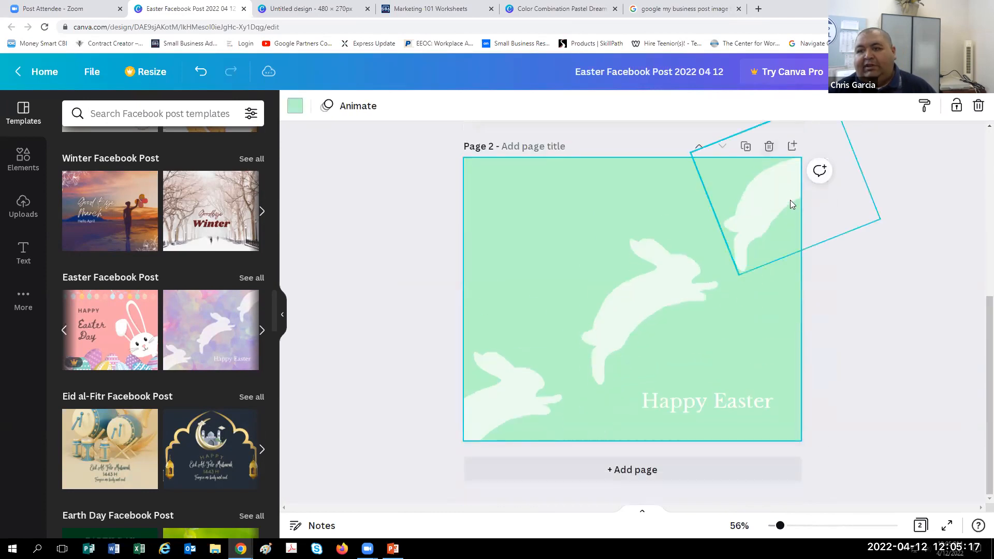
click(769, 146)
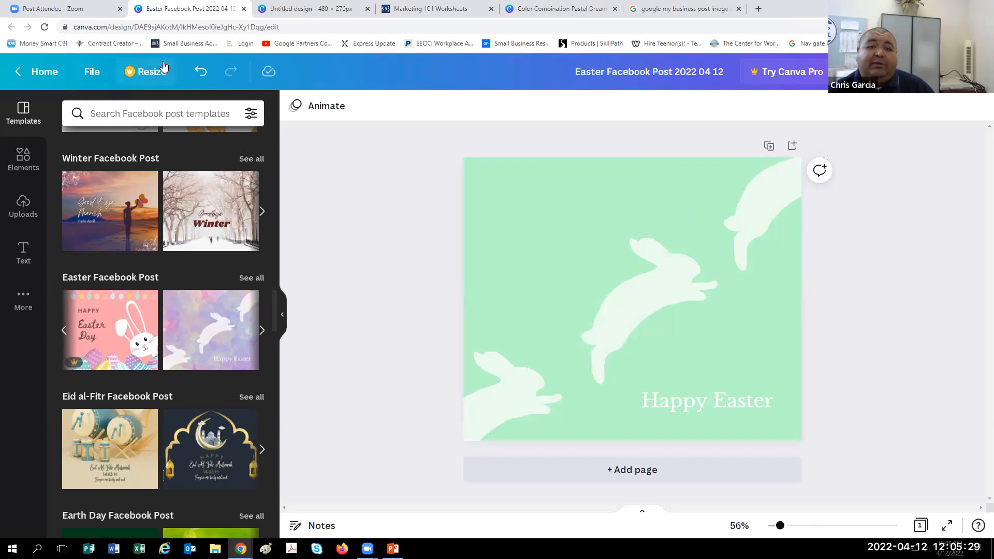
Toggle rulers and guides on and off, then show the page margins.
click(93, 74)
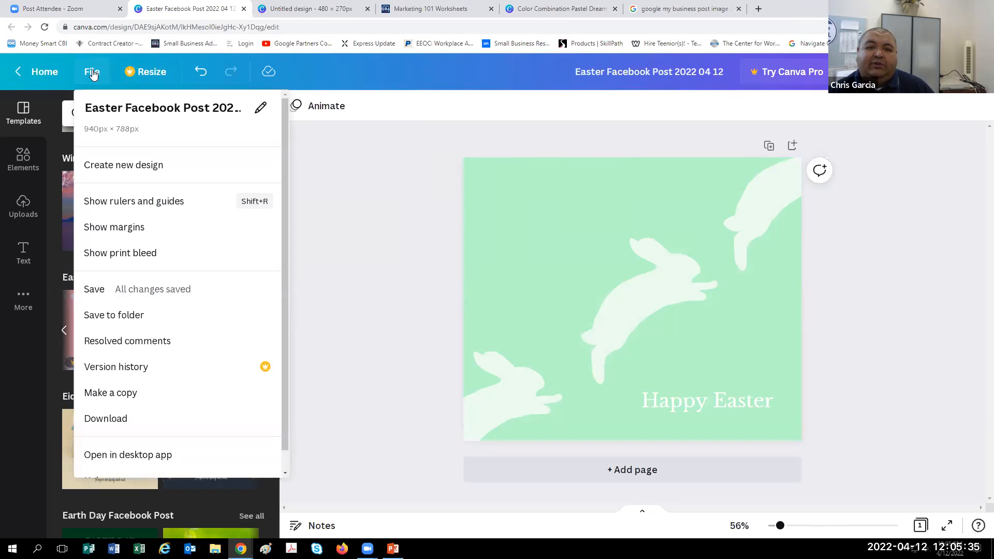
click(135, 202)
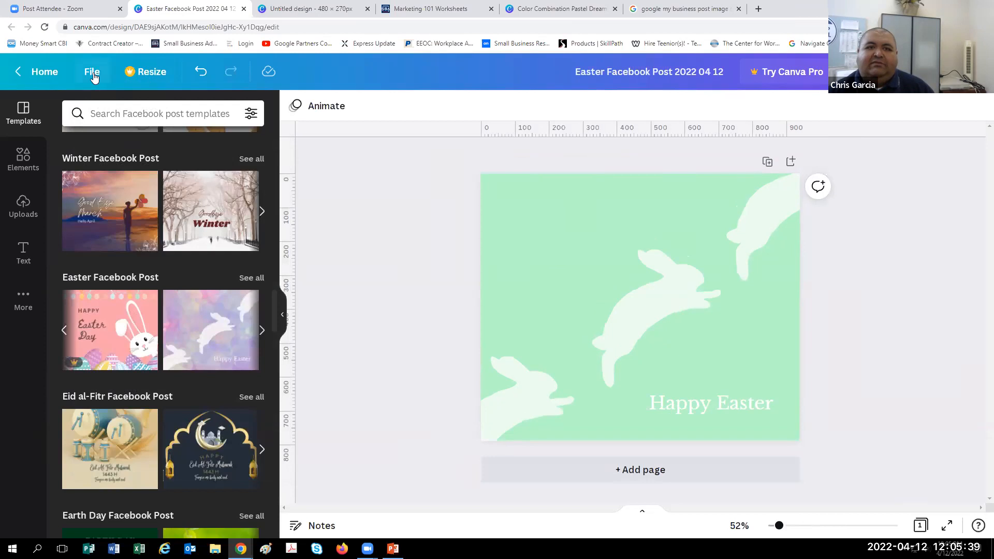
click(92, 73)
click(151, 202)
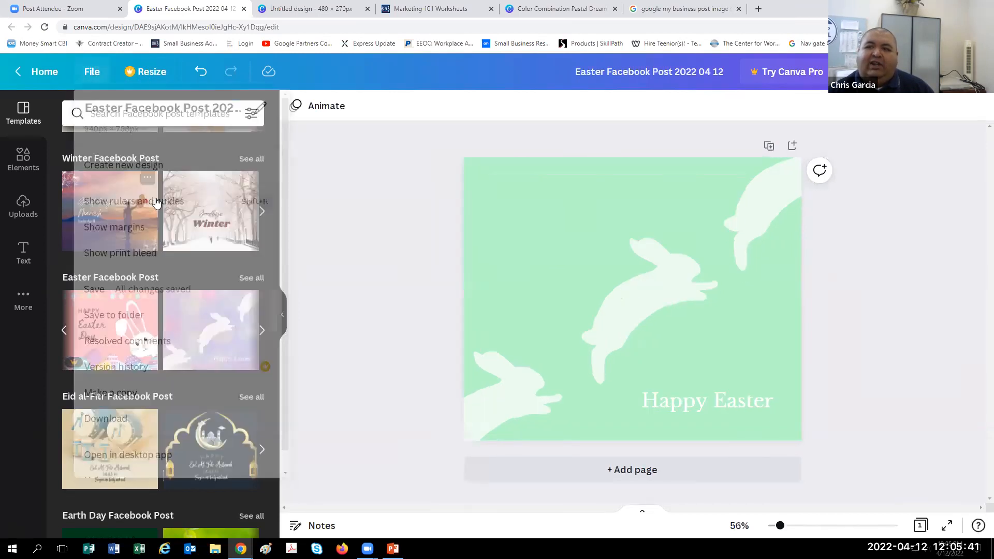
click(86, 75)
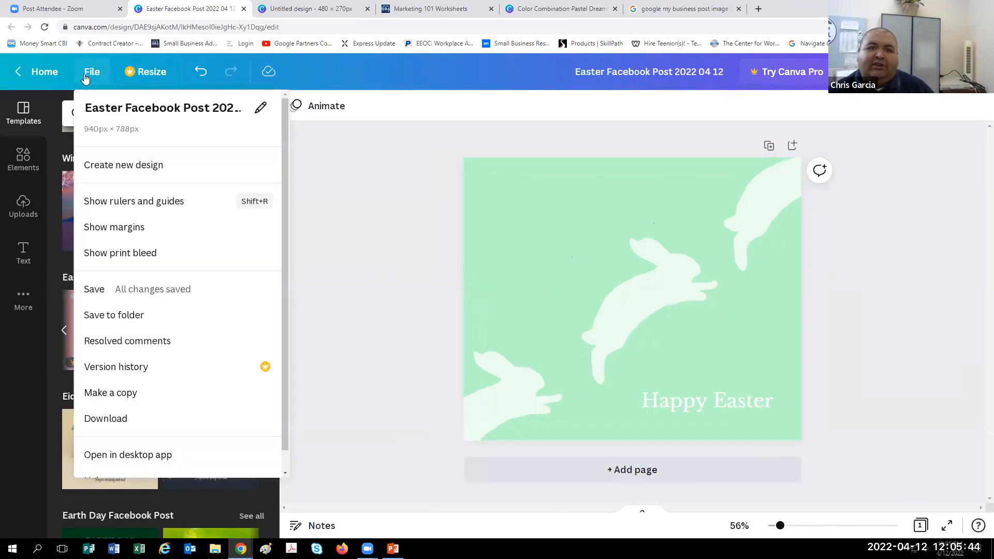
click(108, 228)
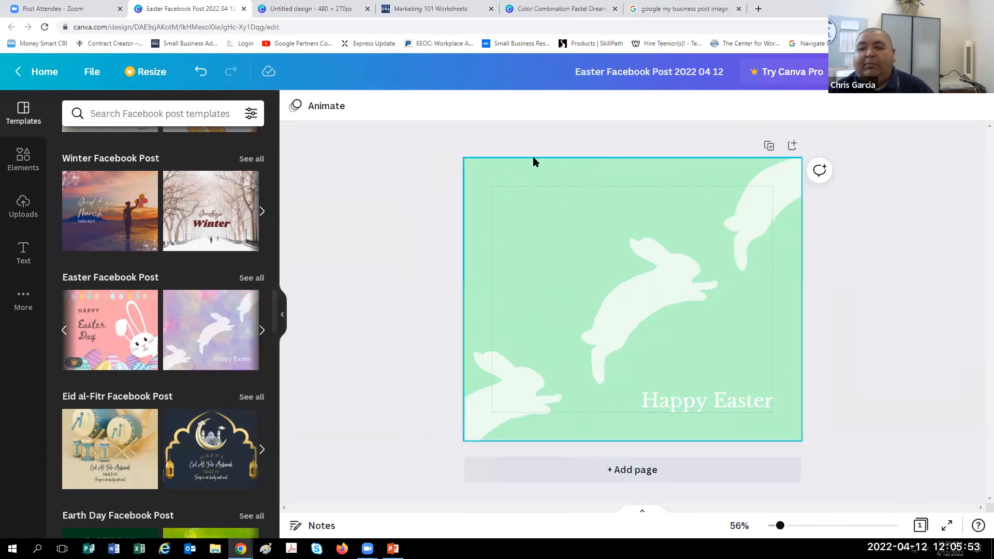
Toggle print bleed on and off.
click(90, 76)
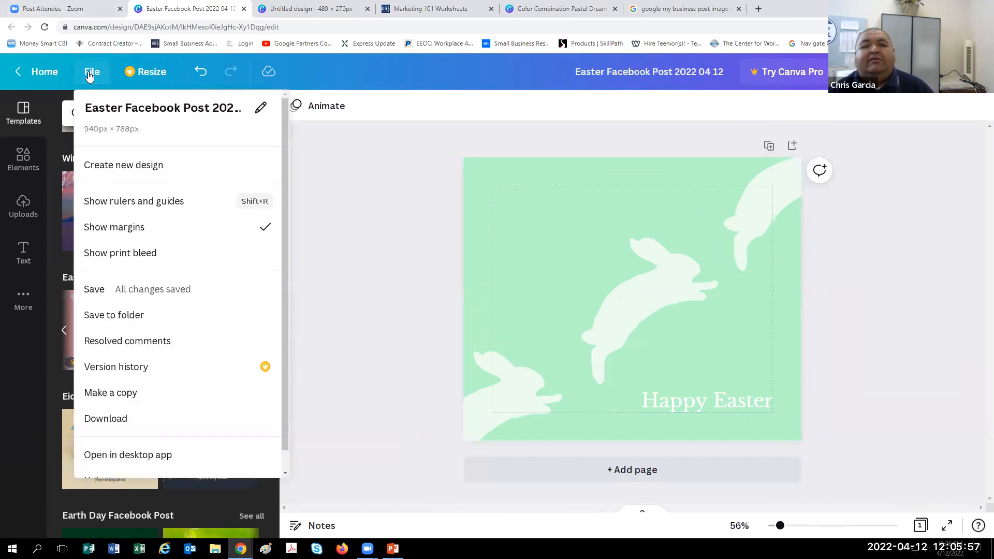
click(140, 252)
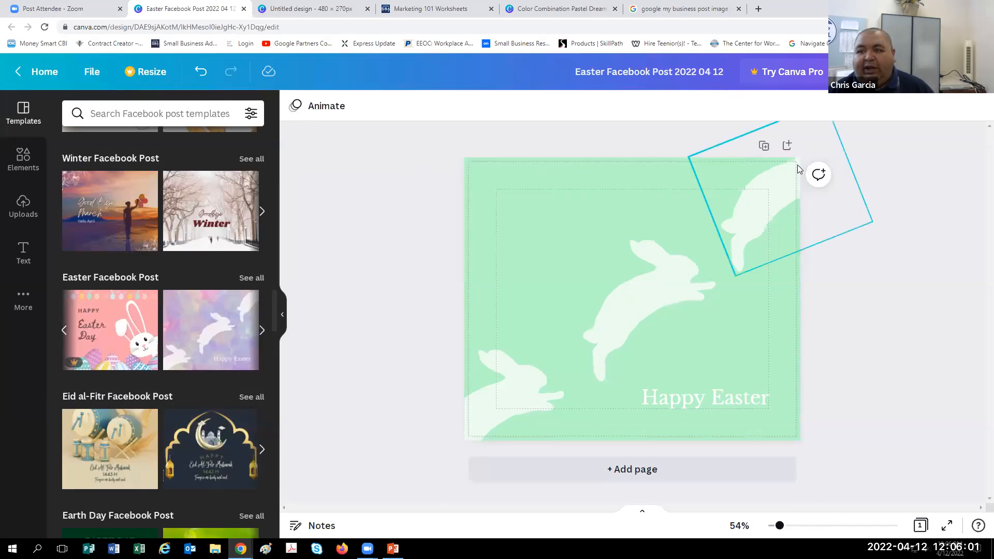
click(95, 74)
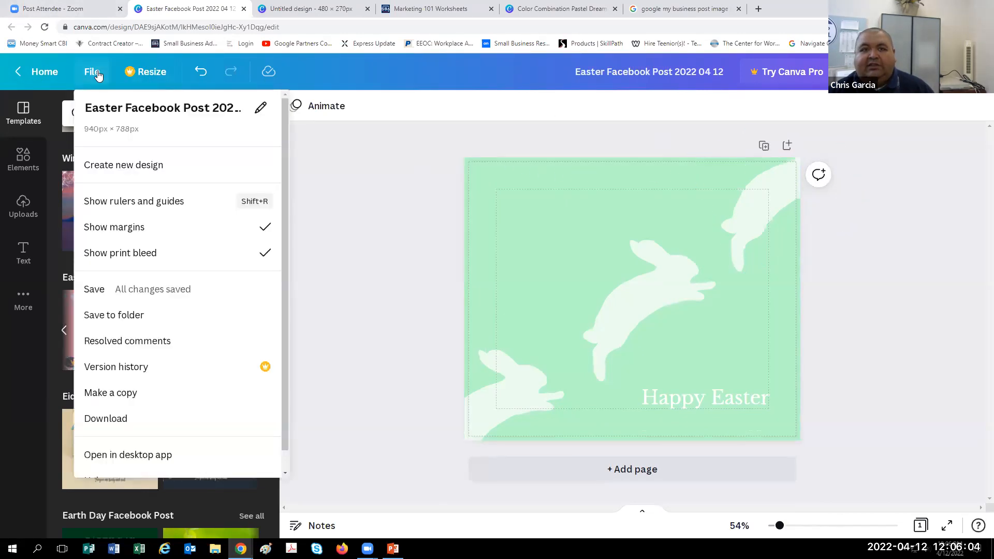
click(113, 255)
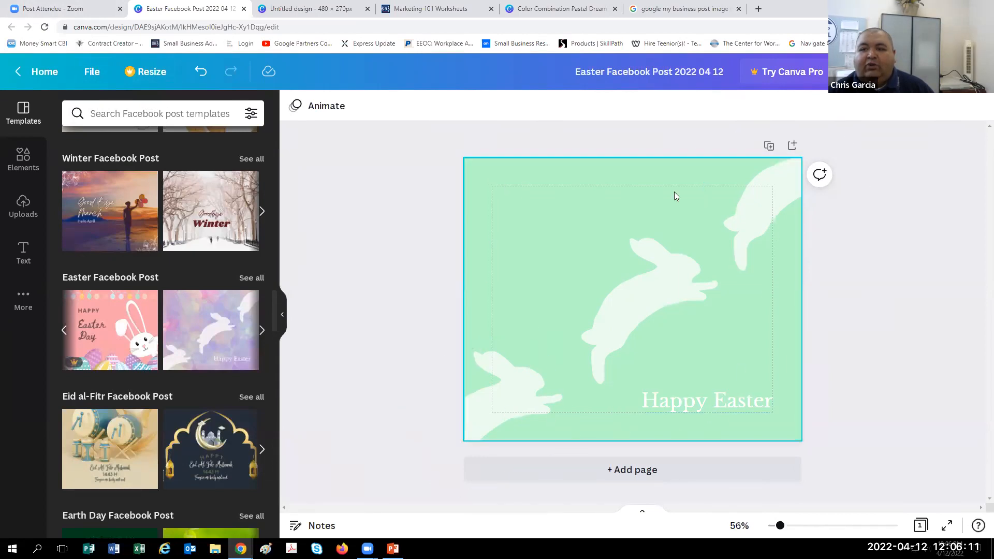
click(93, 73)
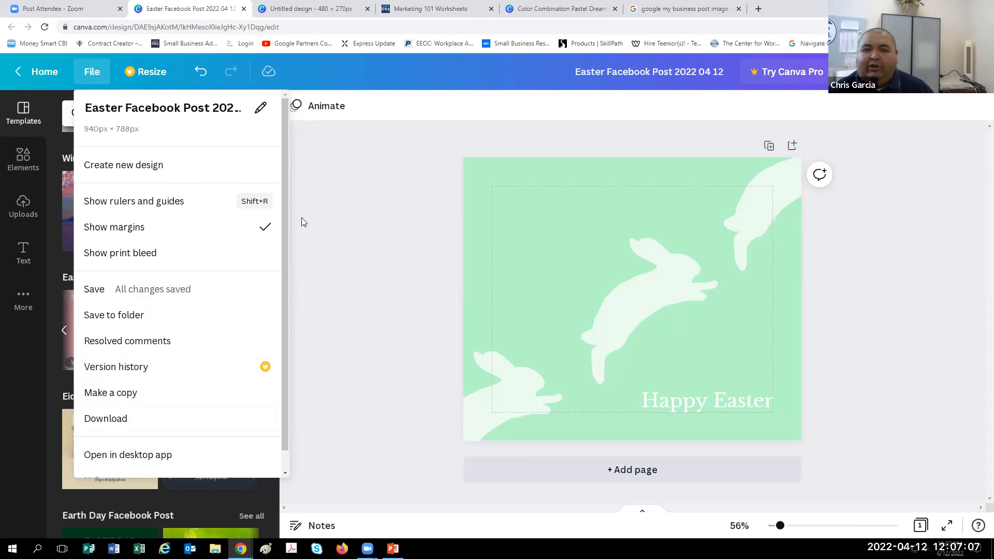
click(384, 166)
Flip the large middle bunny shape horizontally.
click(646, 310)
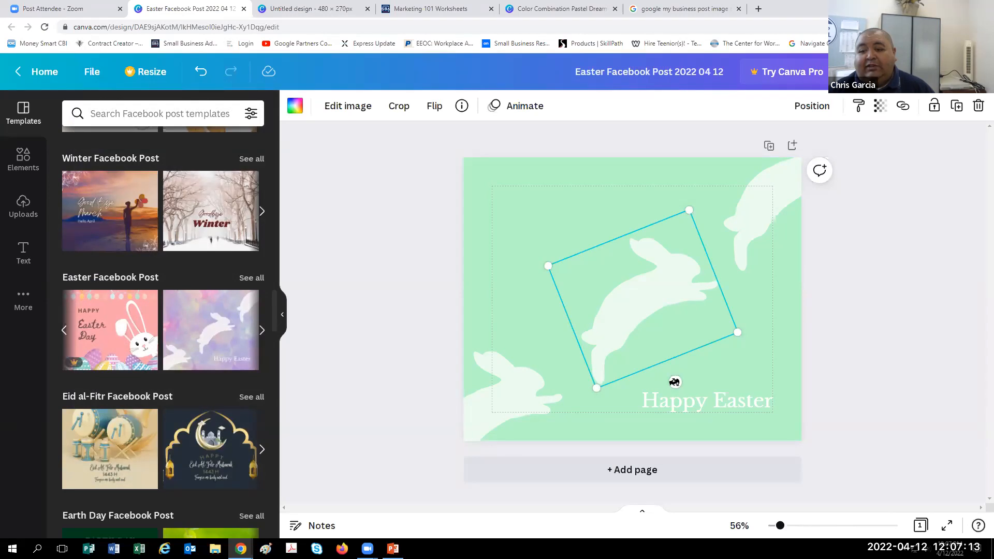
mouse_move(674, 382)
mouse_down()
mouse_move(650, 383)
mouse_move(667, 383)
mouse_up()
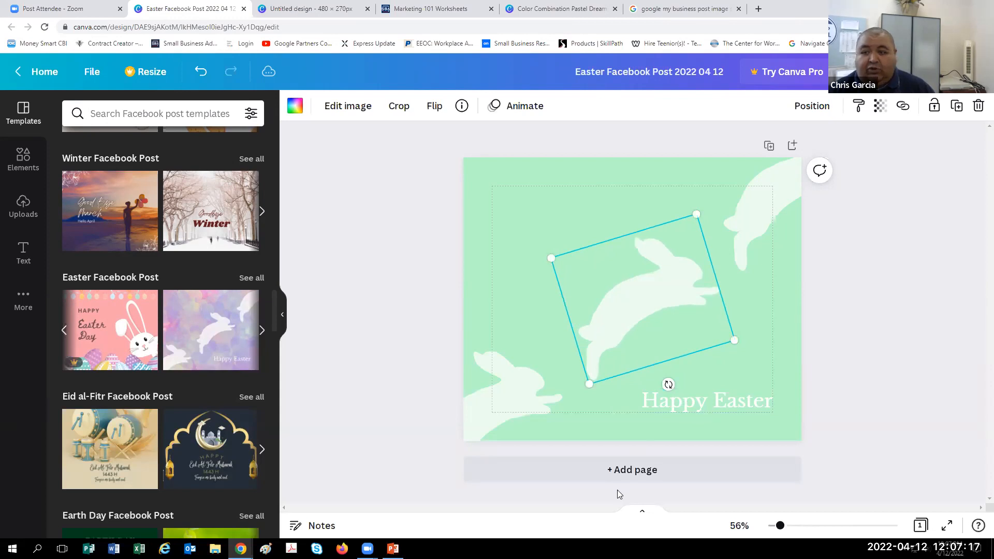
key(ctrl+z)
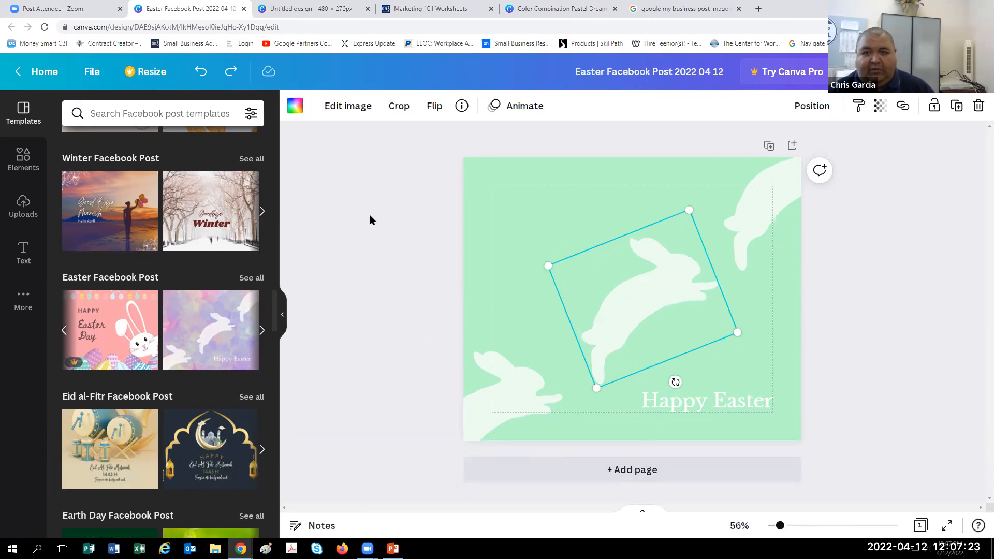
click(434, 106)
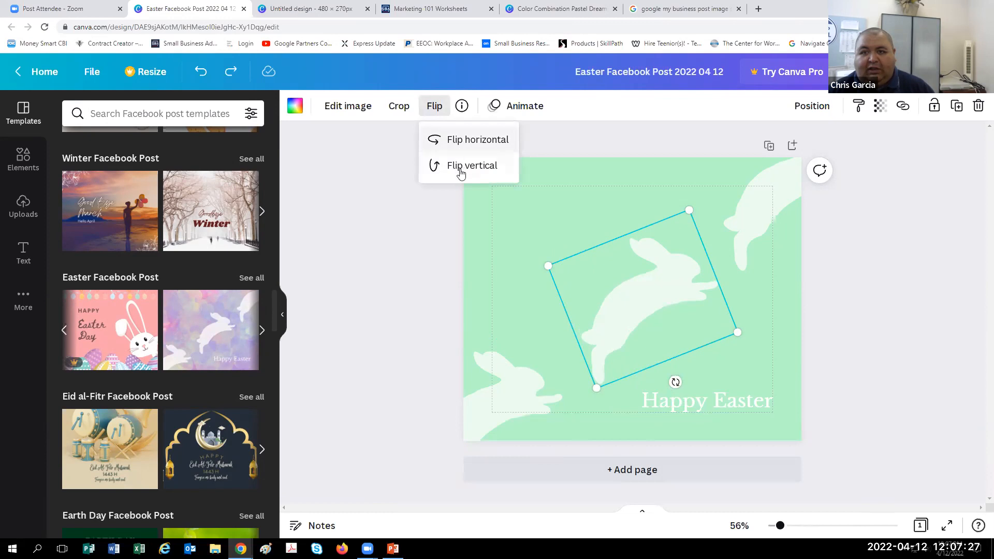
click(464, 140)
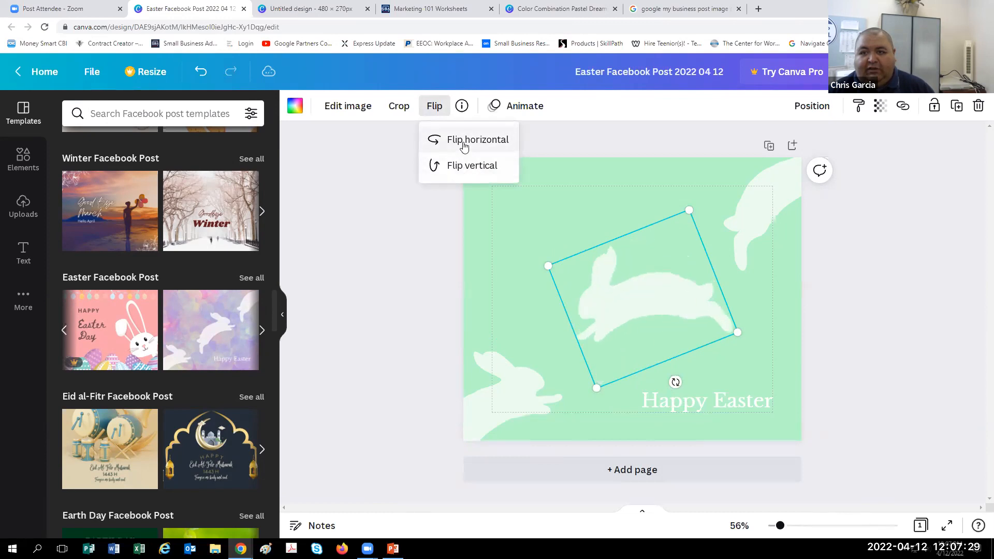
Flip the large middle bunny vertically, then flip it back.
click(460, 167)
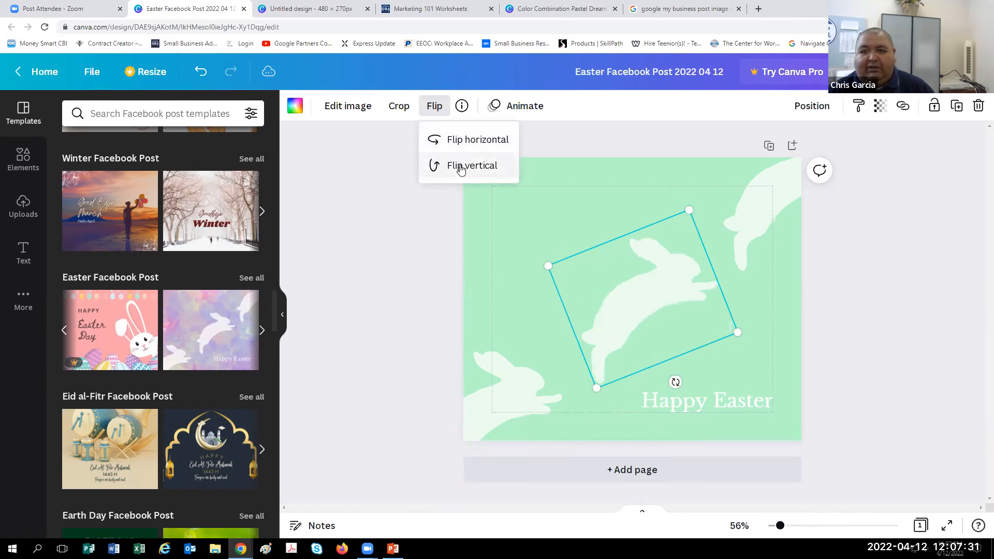
click(461, 167)
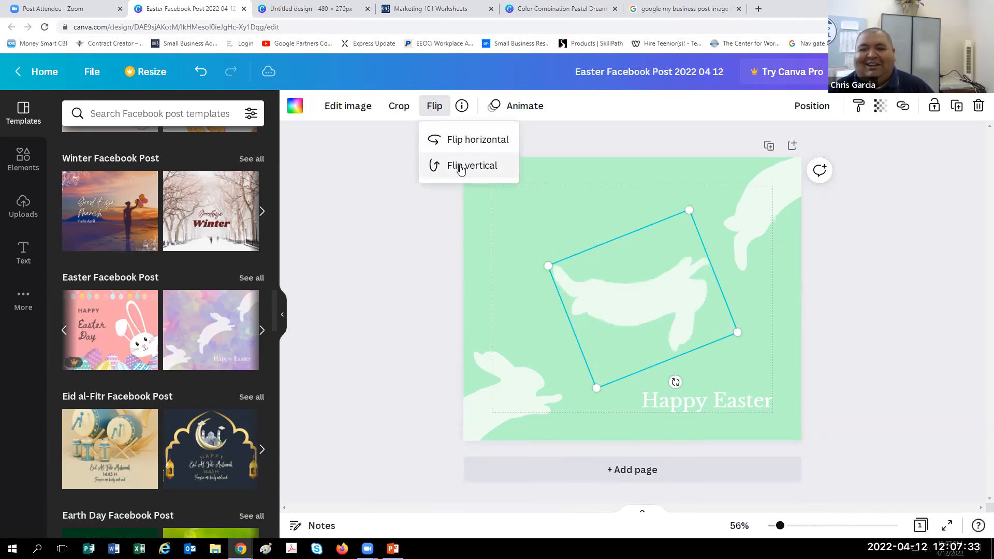
click(460, 168)
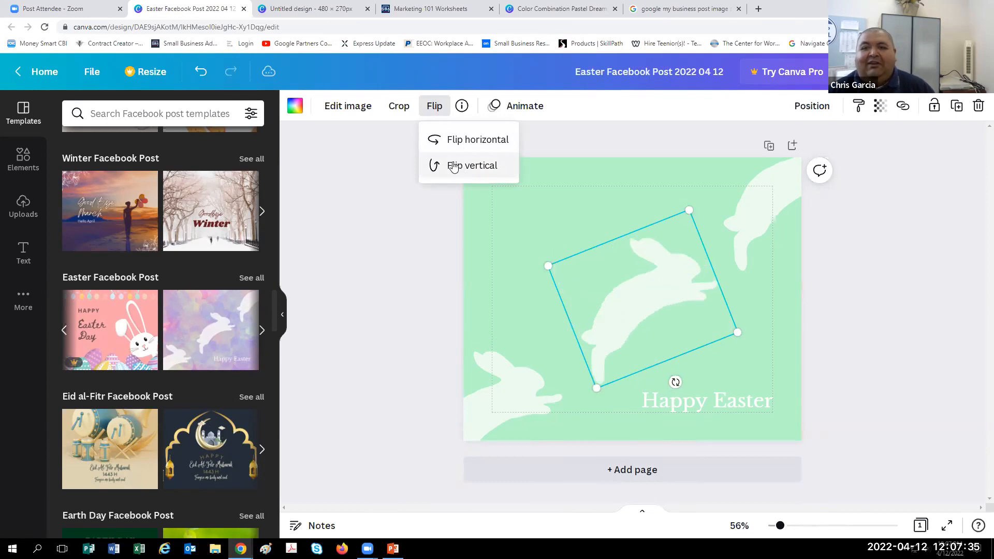
Crop the middle bunny by pulling in its lower corner, then undo the crop.
click(405, 107)
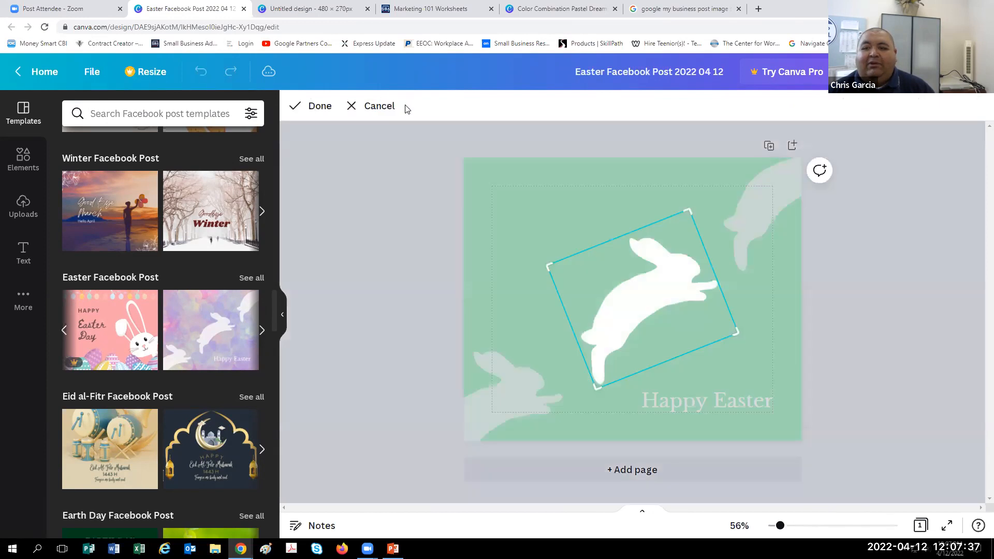
drag(599, 386, 647, 352)
key(Return)
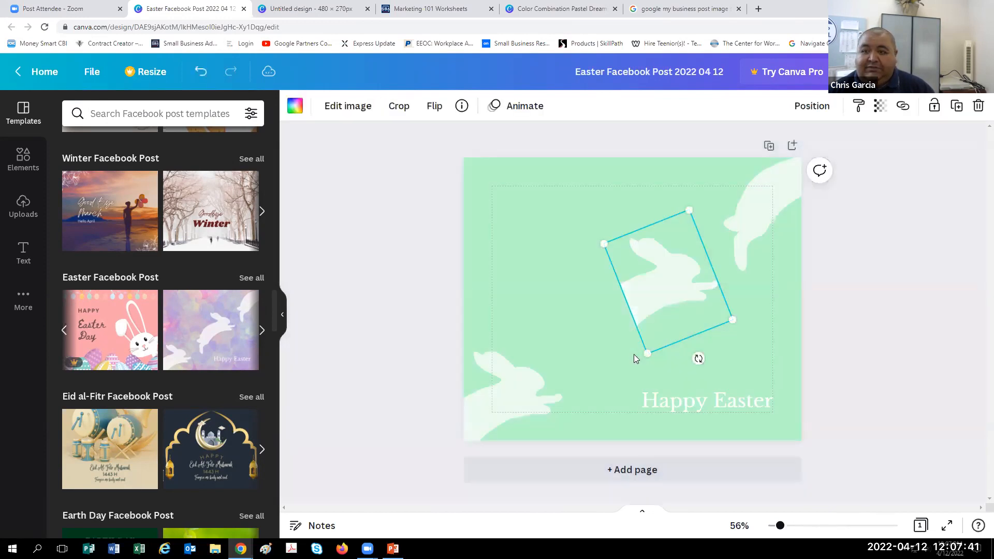
key(ctrl+z)
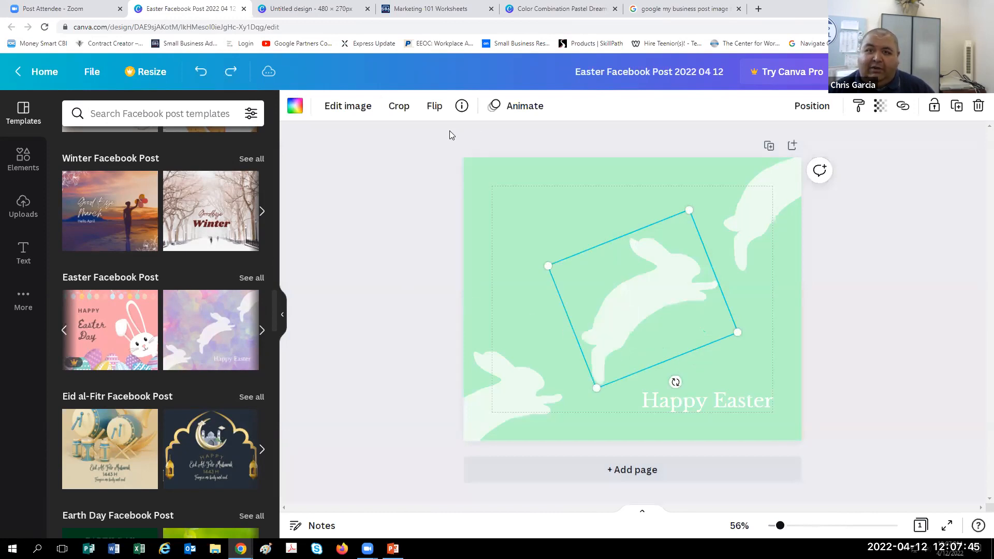
Browse the image effects for the middle bunny and open the Trippy effect's details.
click(360, 109)
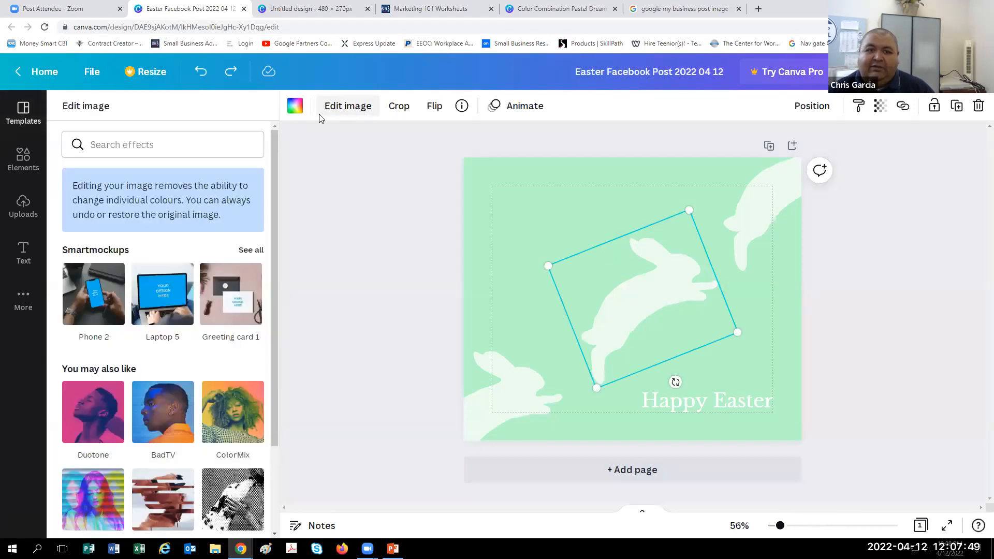
scroll(131, 341, down, 2)
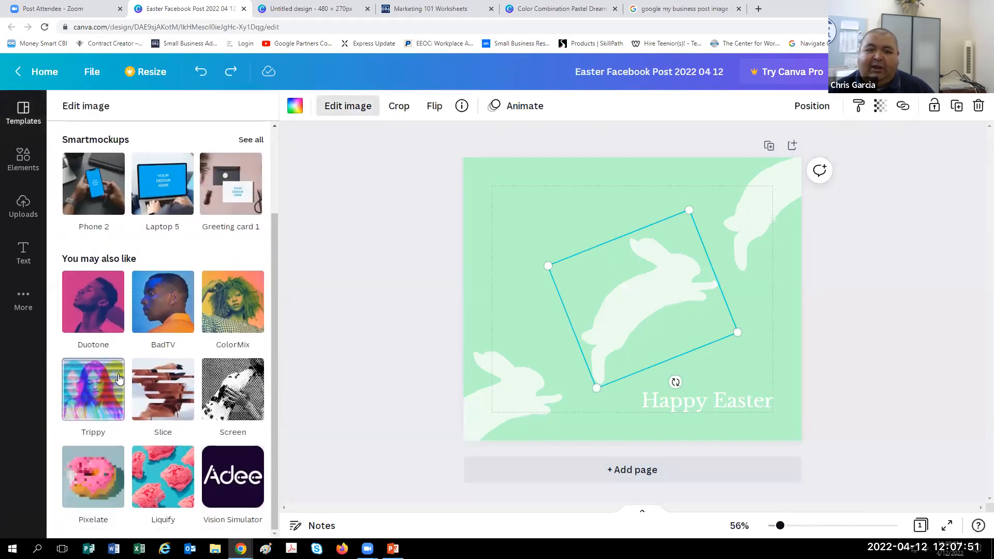
click(97, 382)
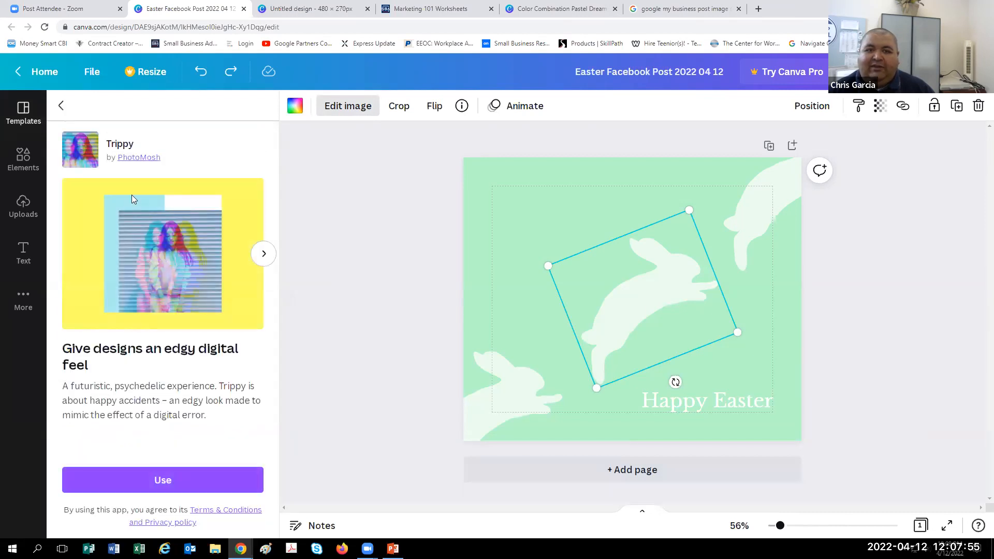
click(61, 106)
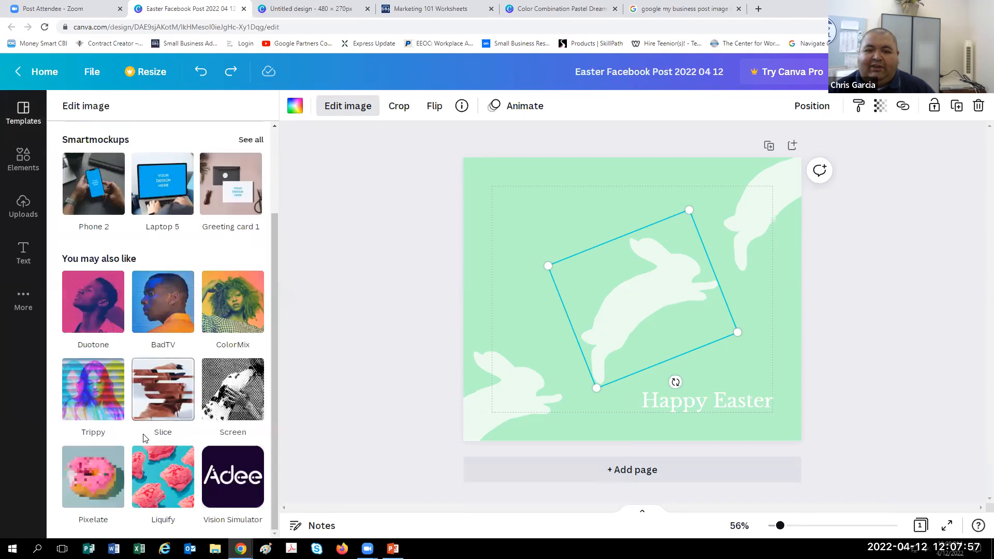
scroll(145, 439, up, 3)
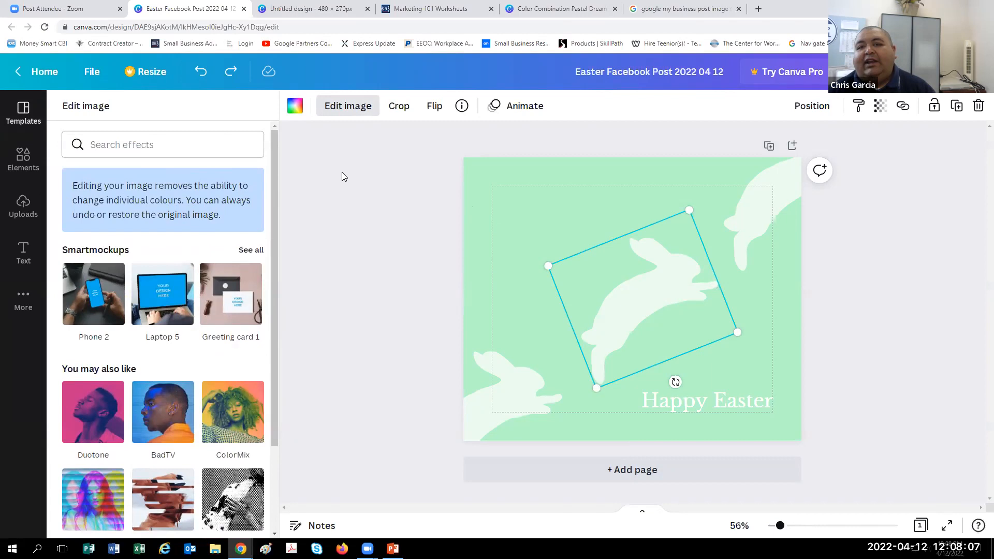
View the Pastel Dreams palette's colour codes in the other browser tab.
click(295, 106)
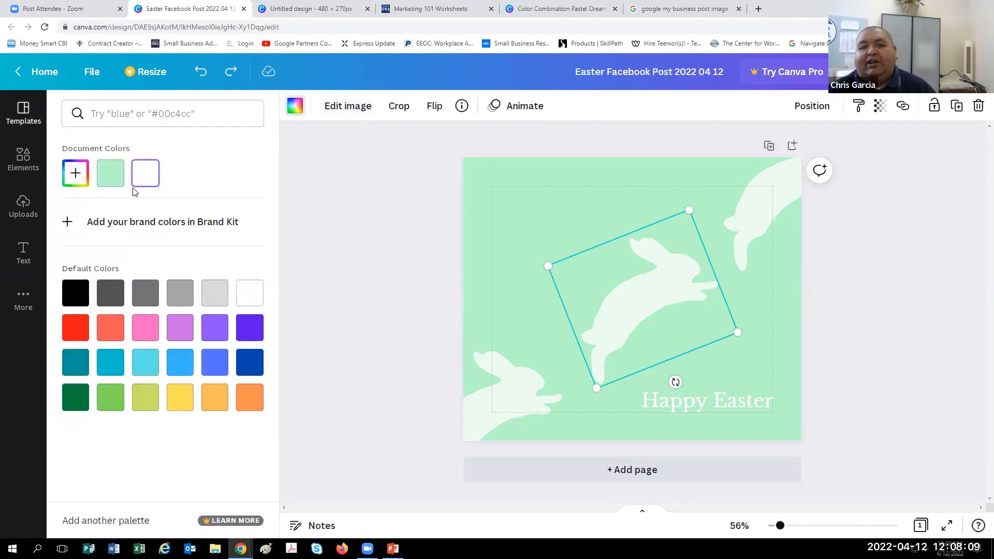
click(75, 176)
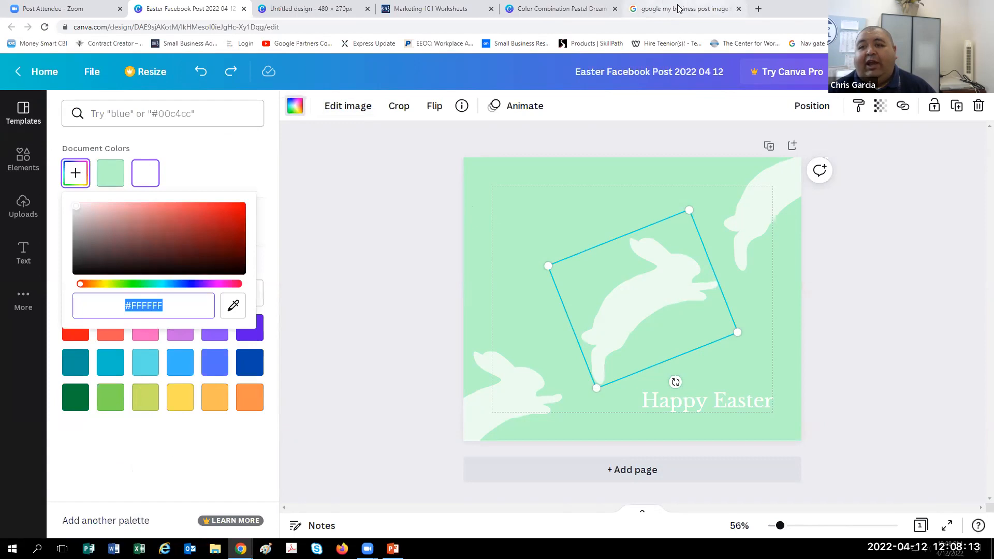
click(556, 13)
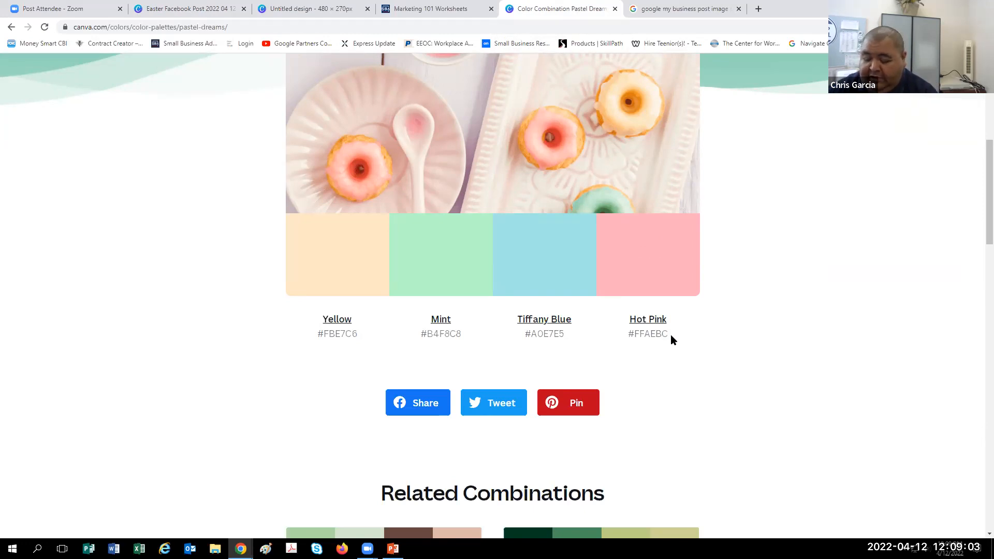
click(192, 8)
Select the lower-left bunny and set its colour to #FFAEBC.
drag(672, 281, 516, 395)
click(77, 172)
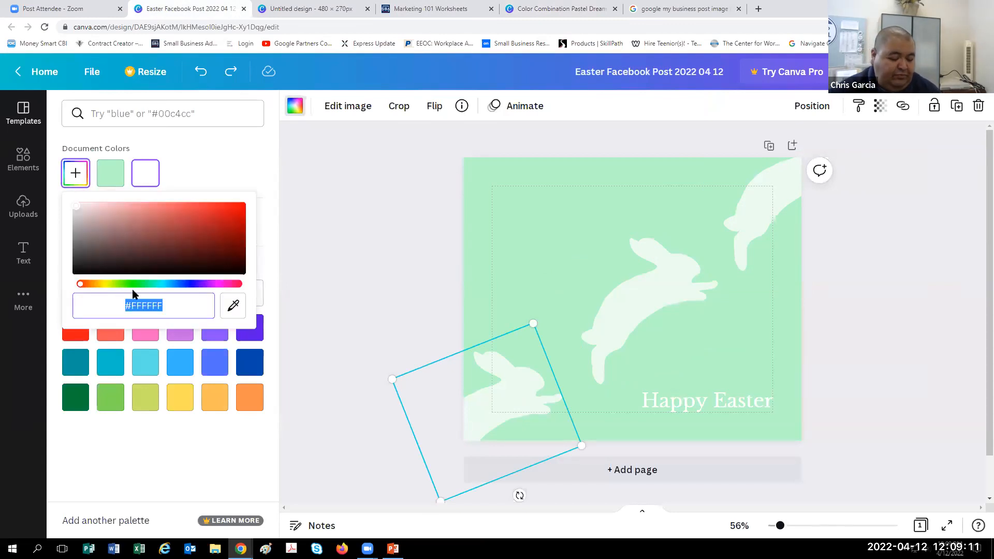
text(#FFAEBC)
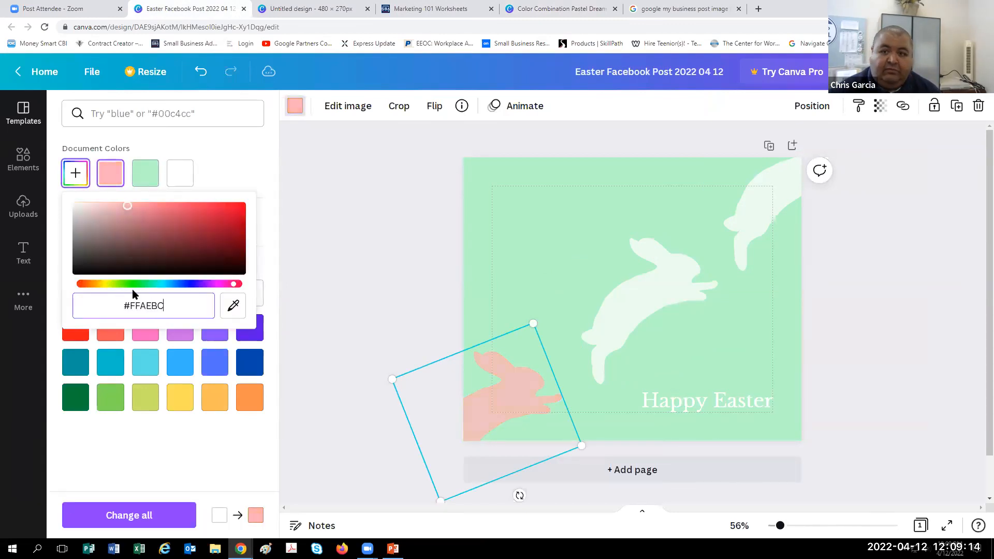
Select the middle bunny and set its colour to #A0E7E5.
click(662, 311)
click(76, 173)
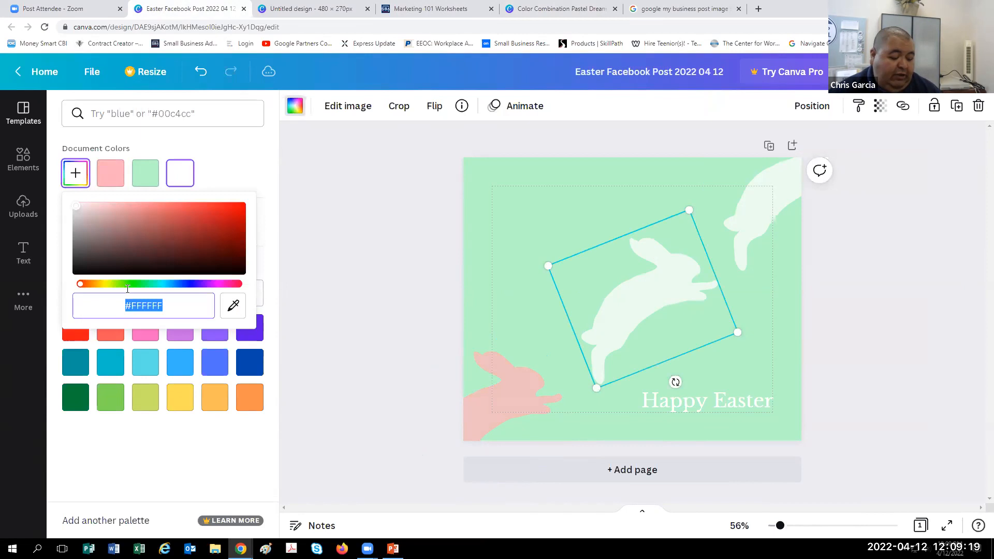
text(#AE)
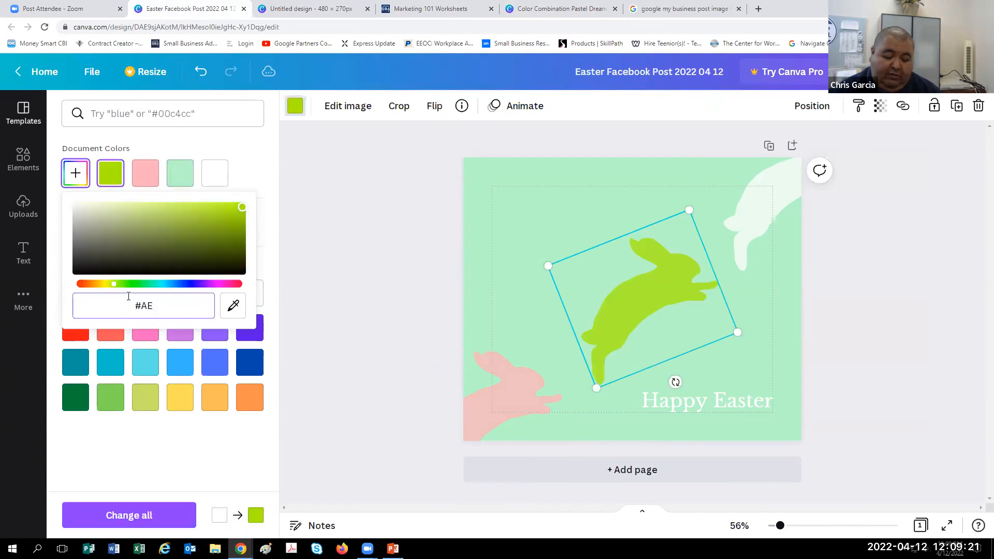
text(7E)
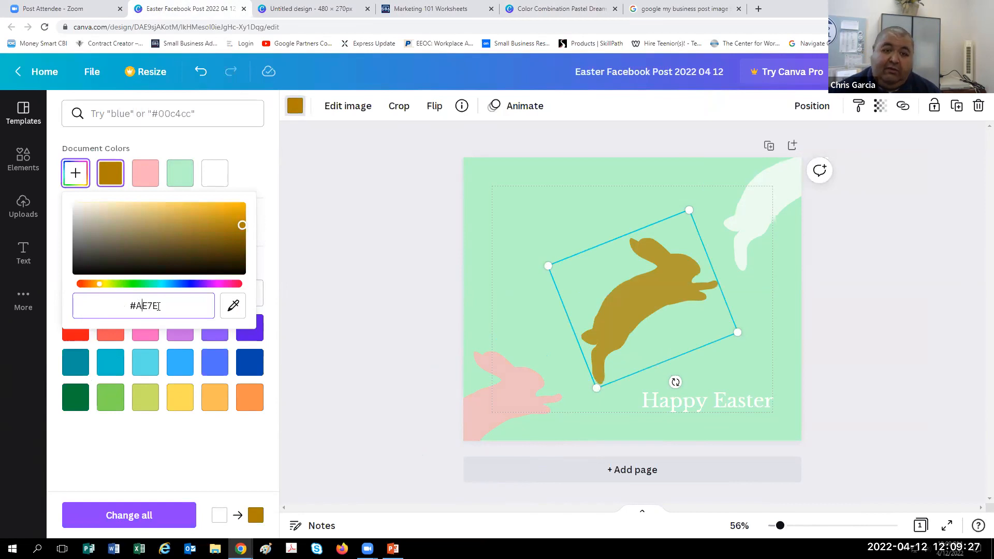
text(0)
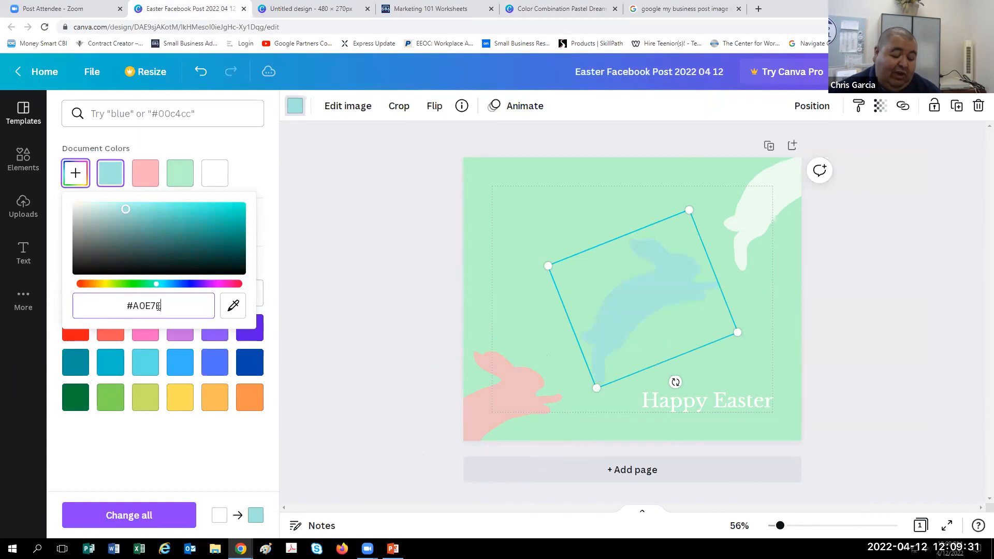
text(E)
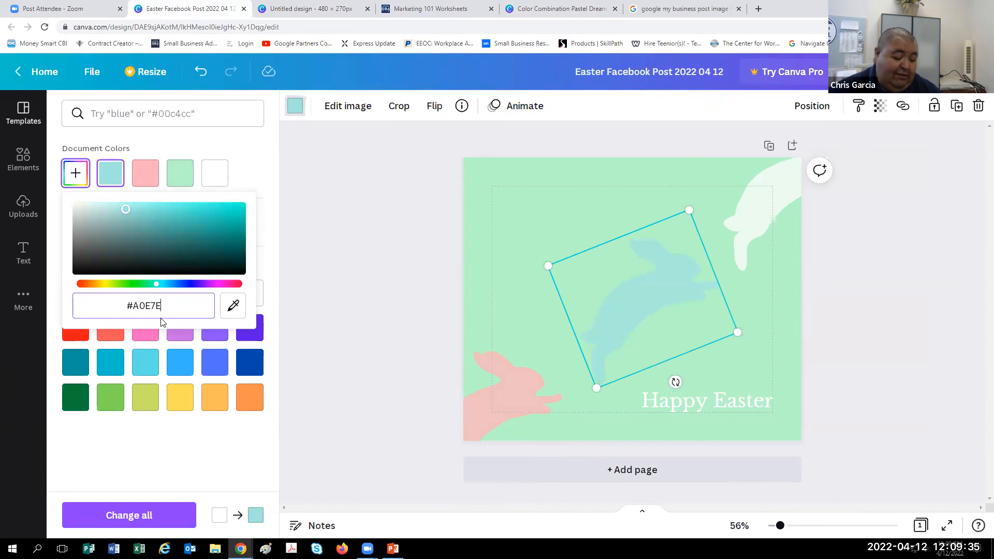
text(5)
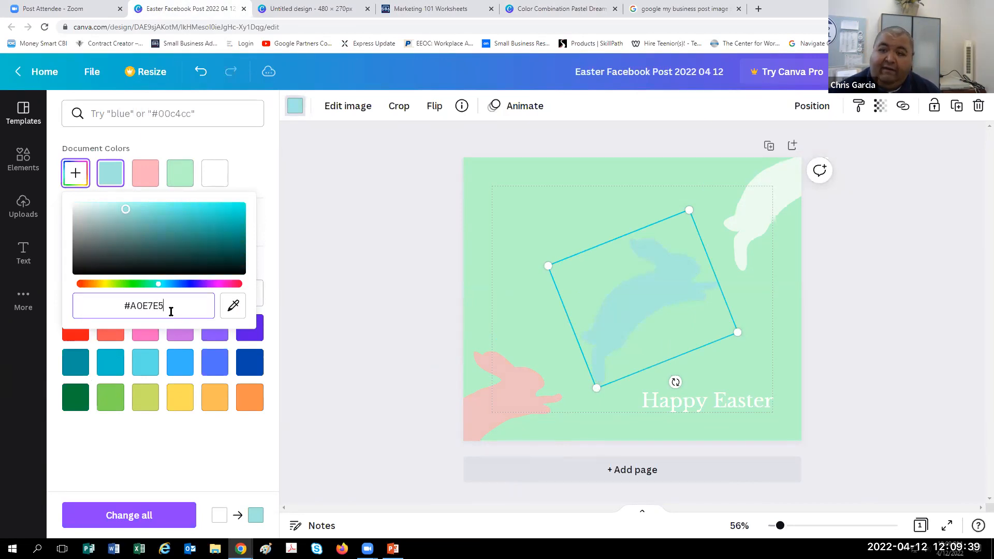
key(Return)
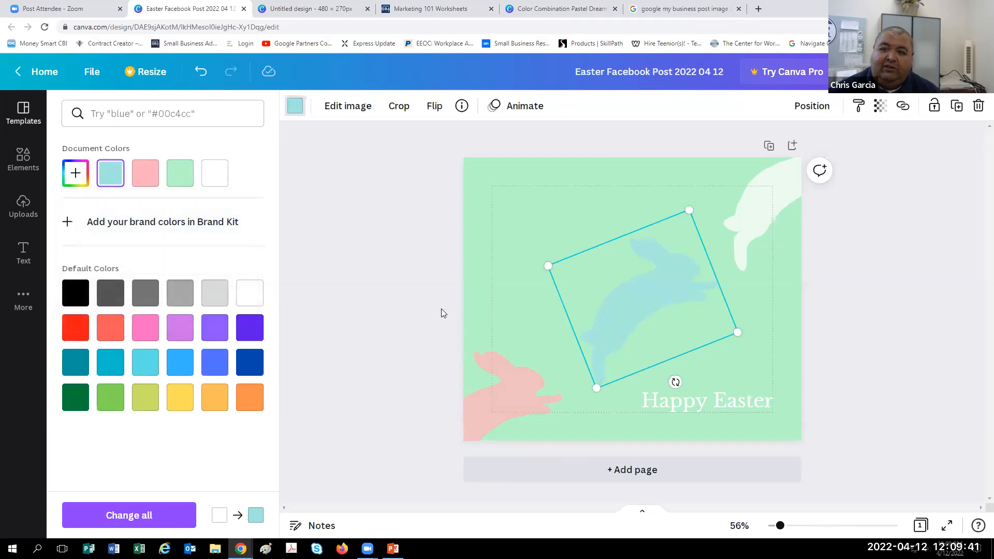
Select the top-right bunny and set its colour to #FBE7C6.
click(749, 244)
click(79, 181)
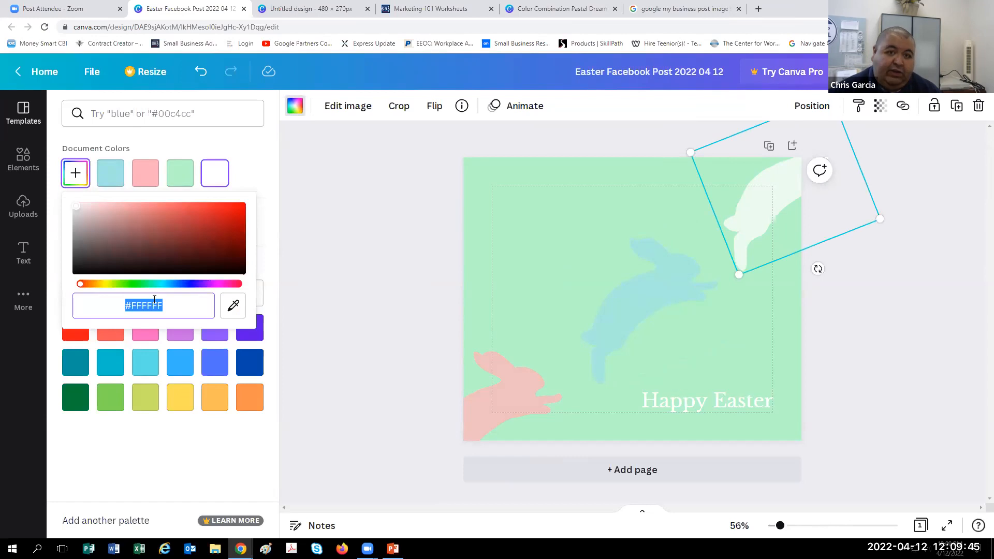
text(#FBE7)
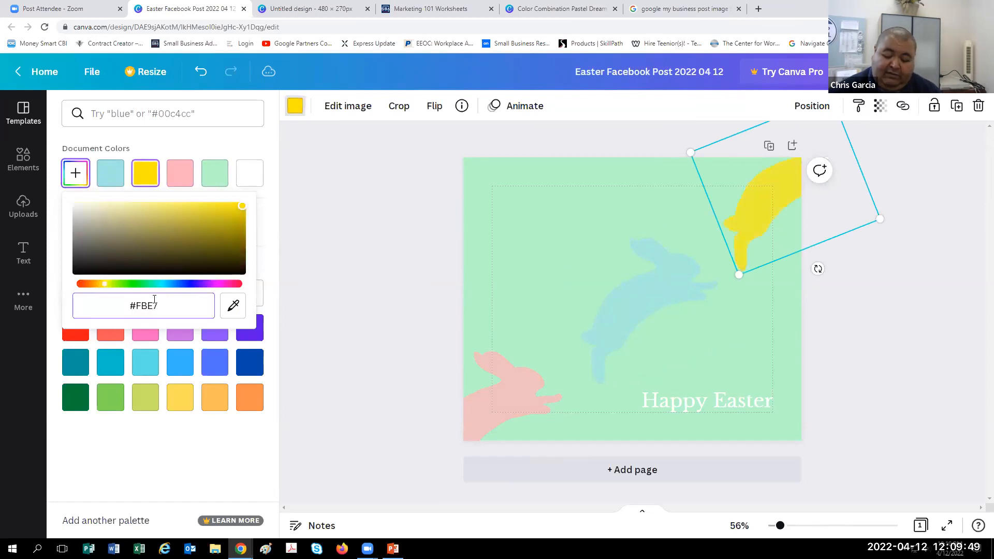
text(C6)
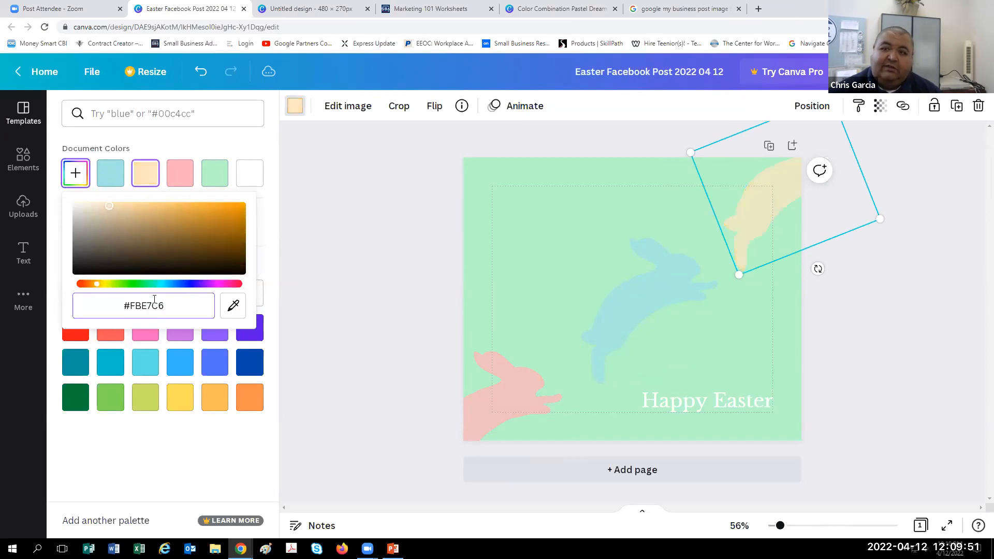
click(357, 285)
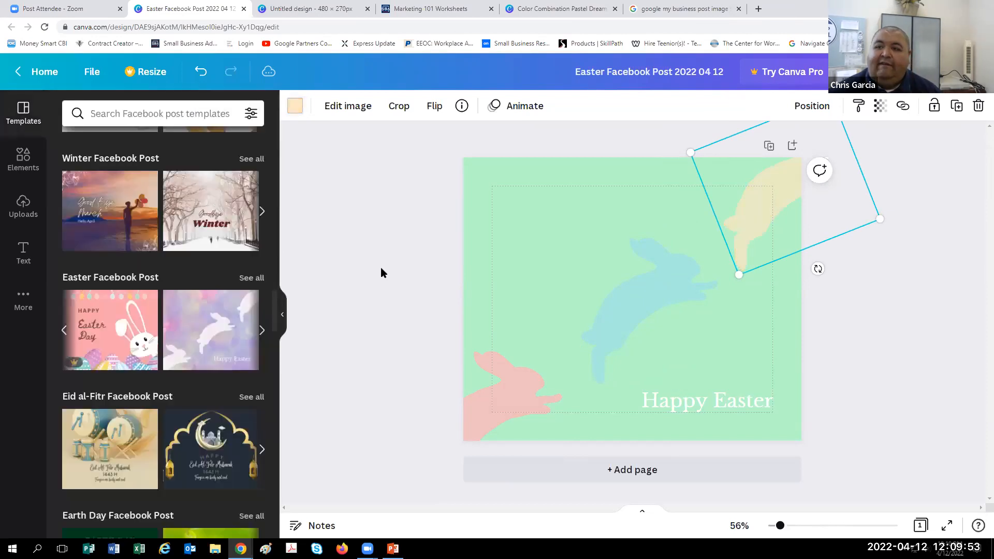
Select the Happy Easter text and colour it with the pink #FFAEBC document colour.
click(391, 251)
double_click(721, 402)
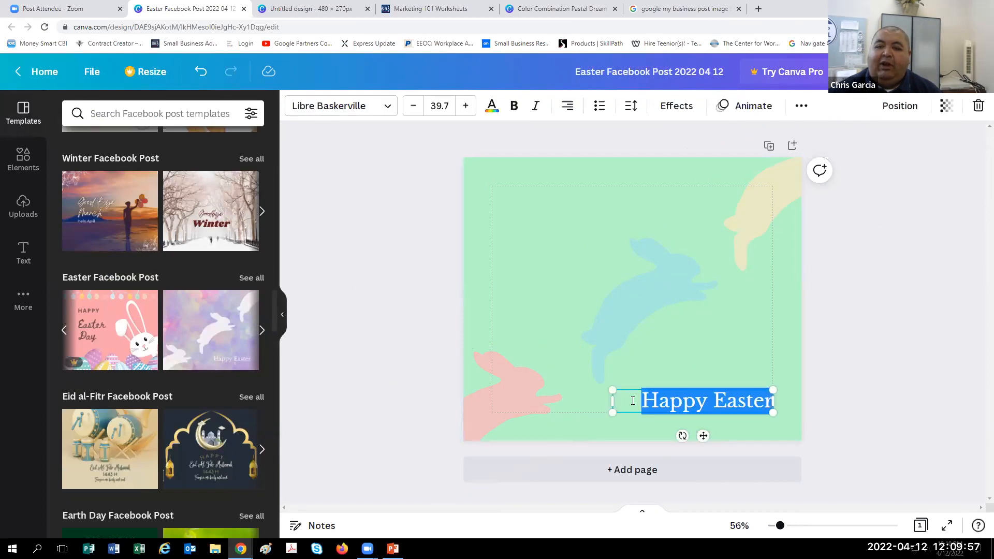
click(499, 109)
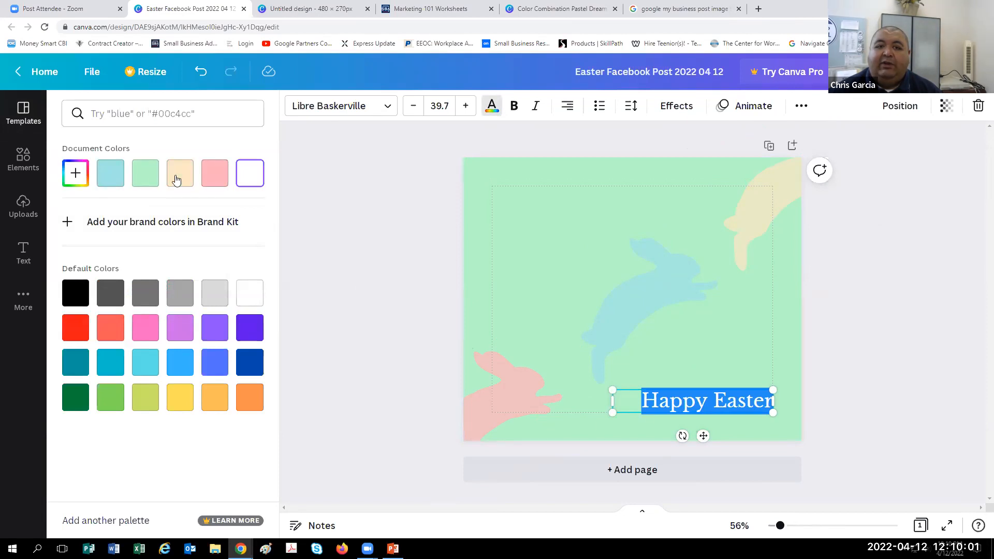
click(214, 178)
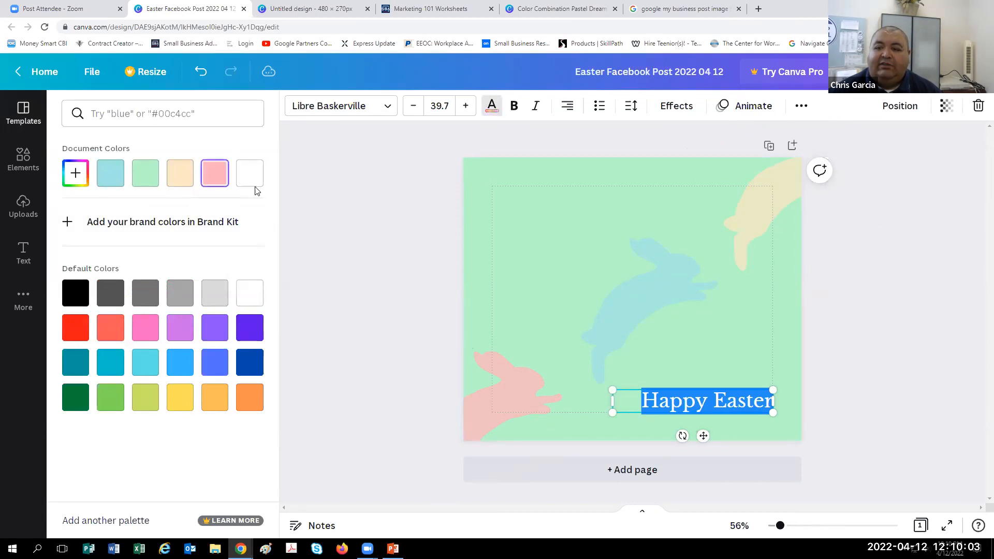
click(378, 199)
click(375, 436)
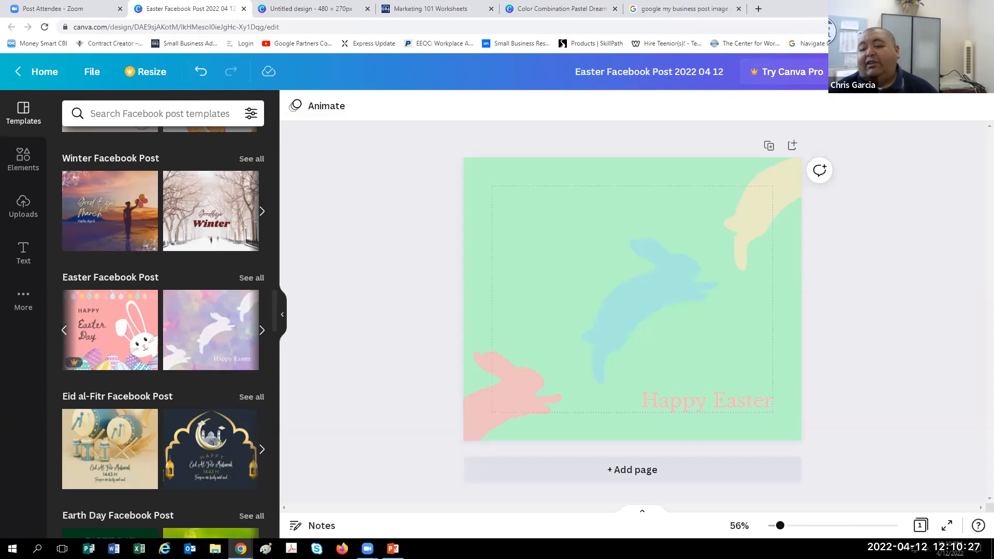
Open the design's sharing options and review the link-sharing access choices.
click(872, 72)
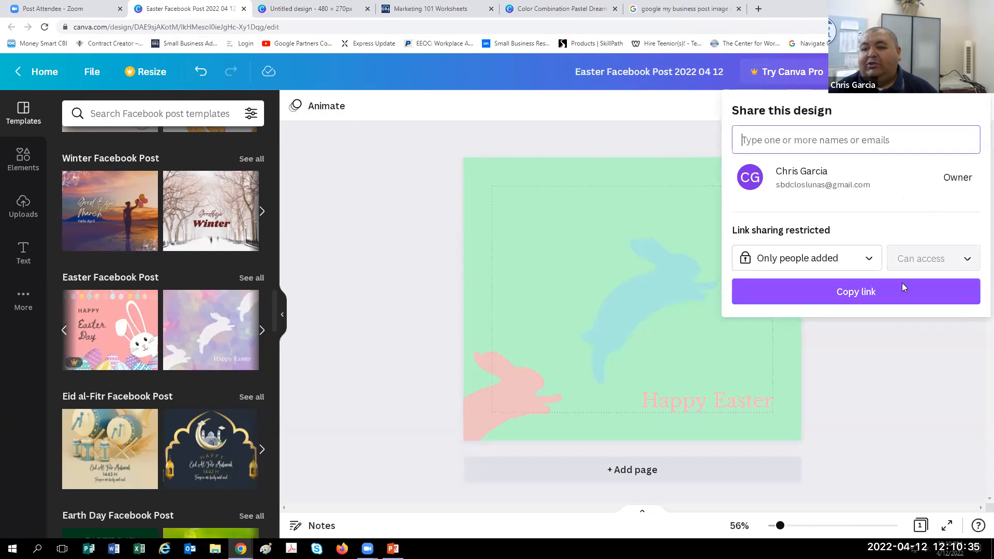
click(864, 263)
click(864, 265)
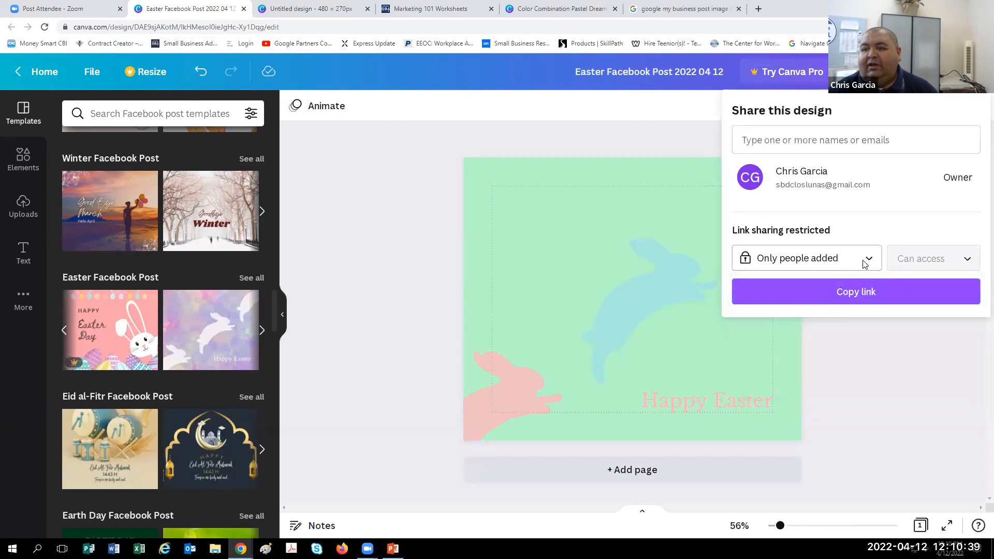
click(865, 265)
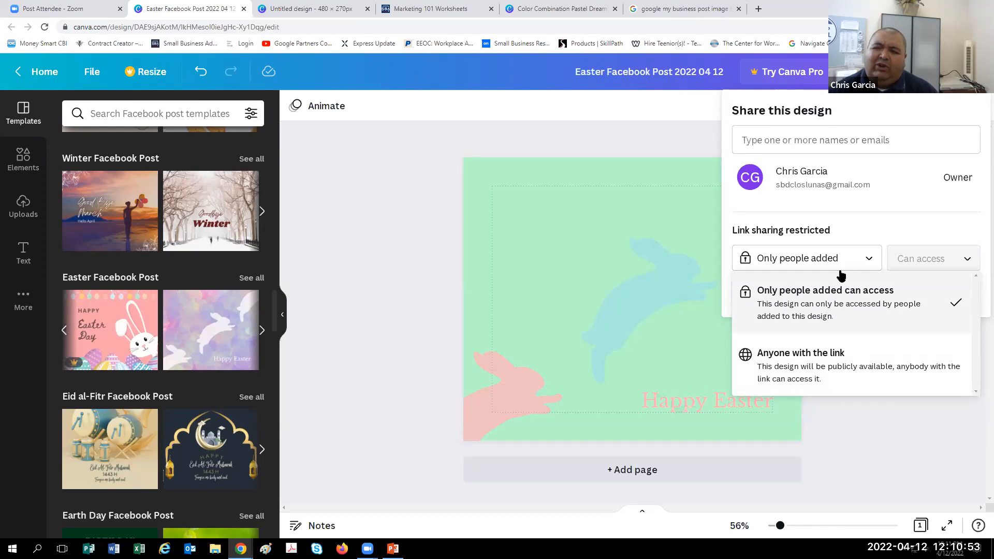
click(879, 200)
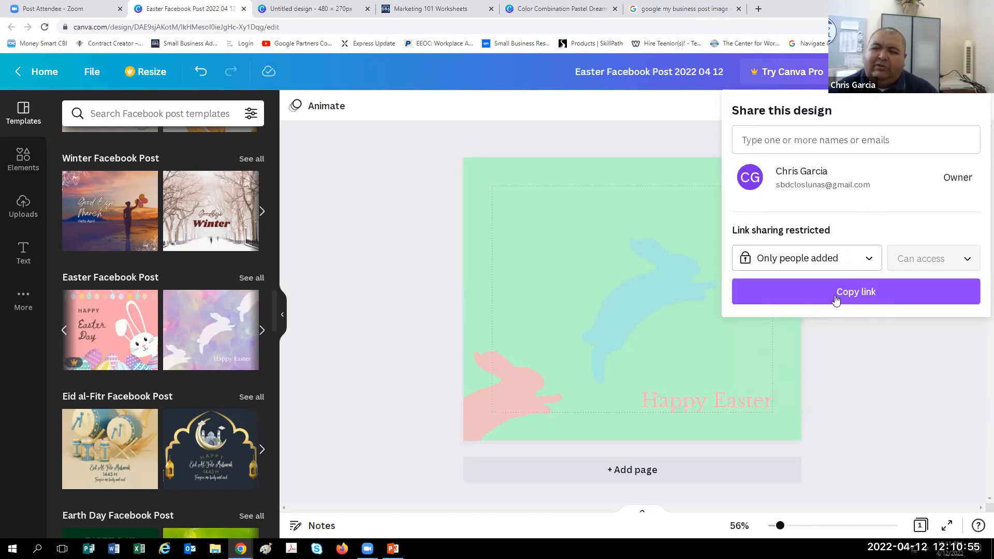
Enter a collaborator's e-mail address in the design's share field.
click(836, 262)
click(812, 302)
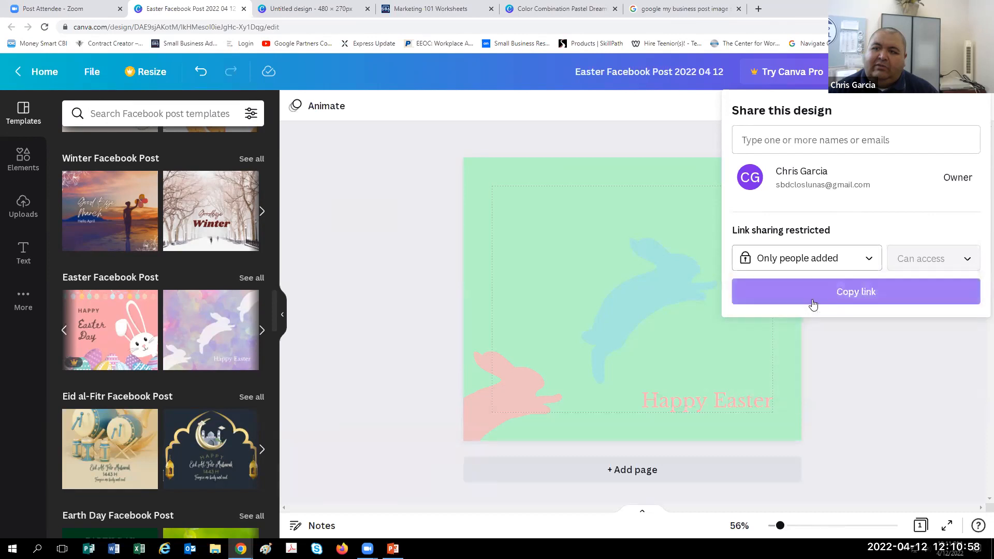
click(865, 139)
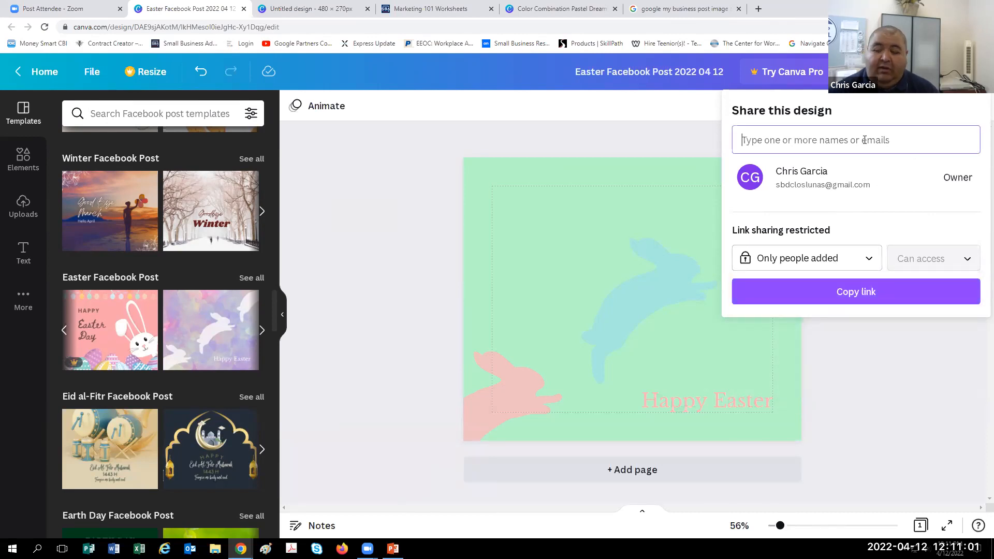
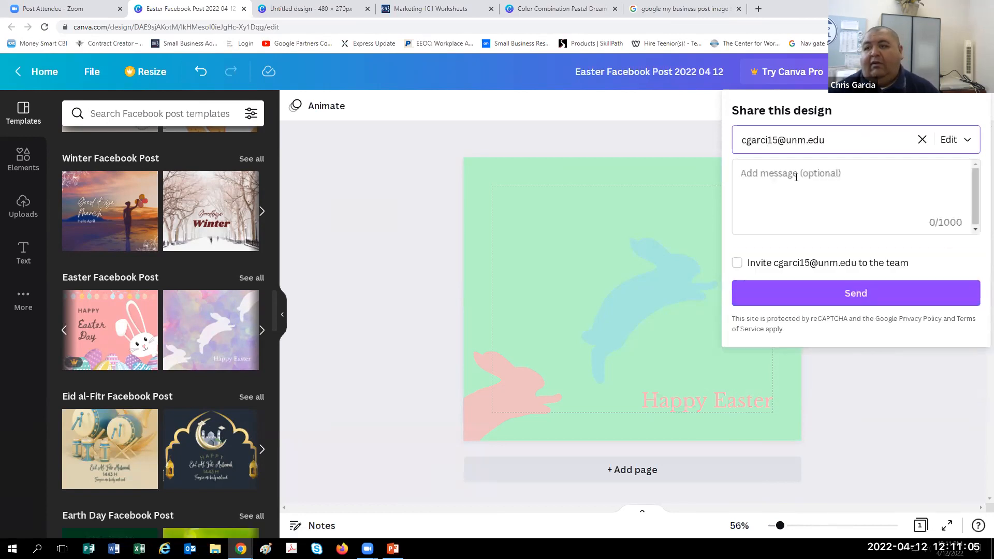
Add the share message "Hi Please join me in crating this Facebook Post".
click(797, 204)
text(Hi P)
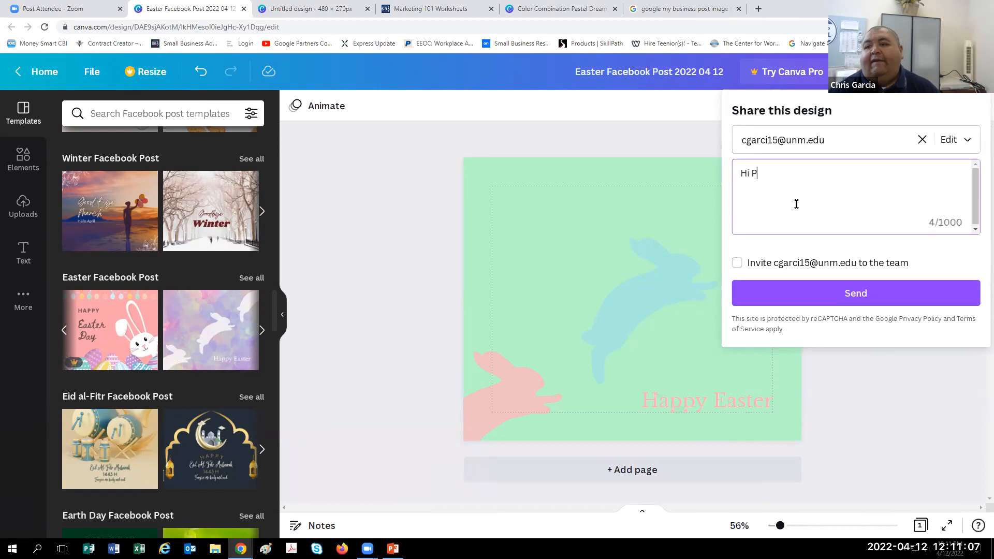
text(lease join )
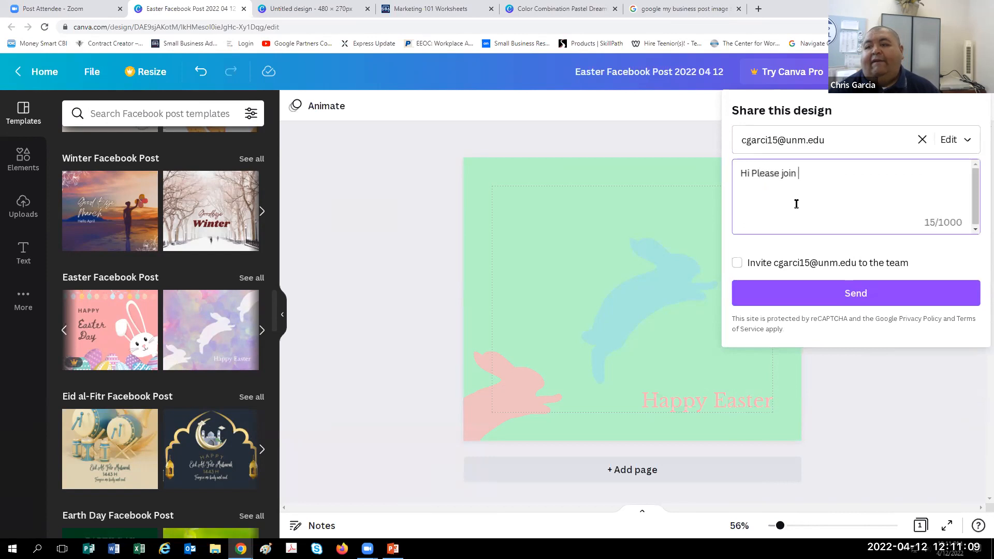
text(me in crating )
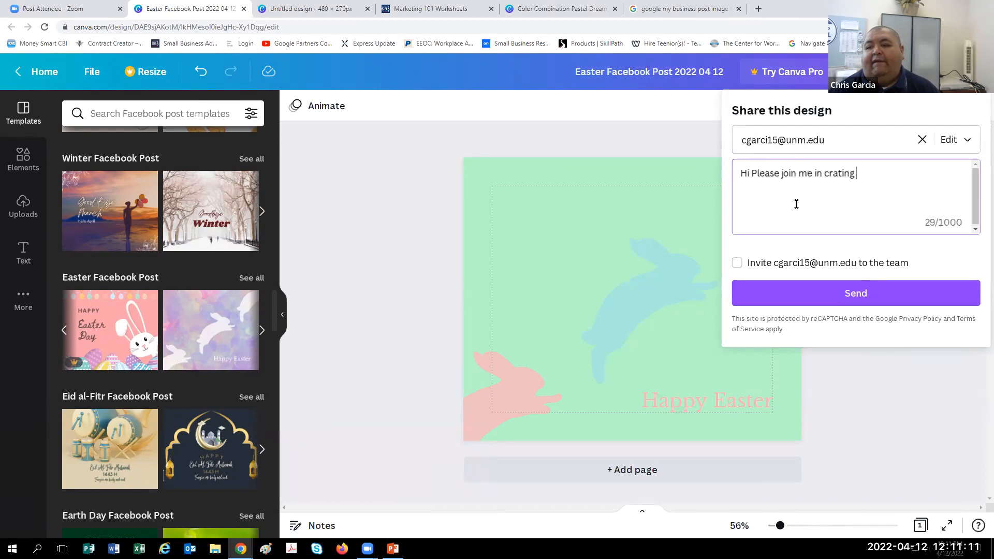
text(this Facebook Post)
click(739, 265)
click(737, 264)
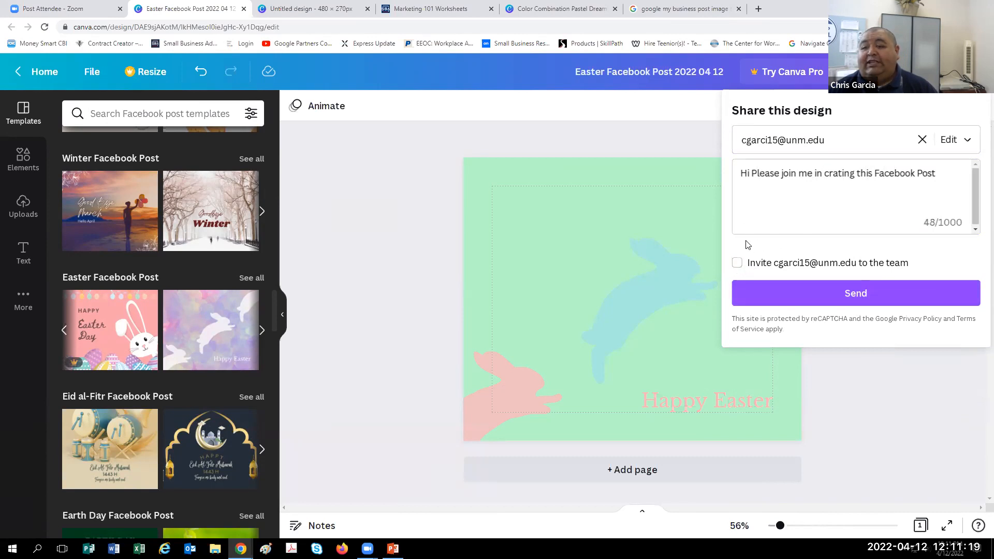
click(896, 285)
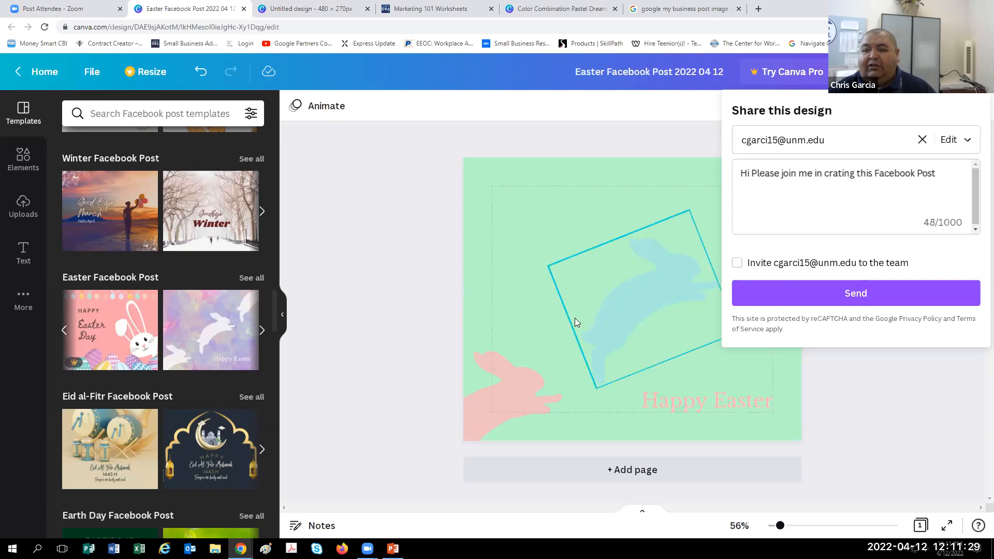
Keep Can edit access, send the share invitation and dismiss the team invitation prompt.
click(955, 140)
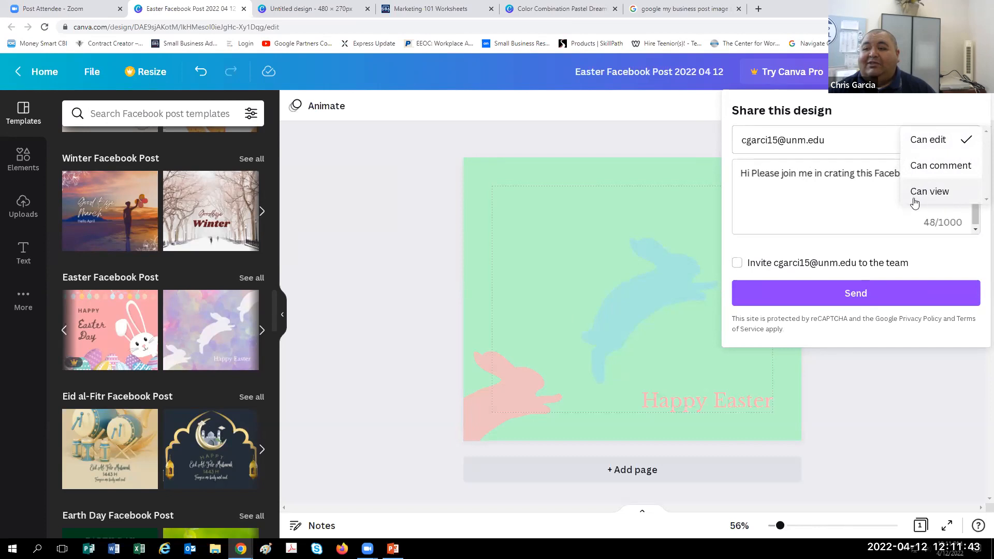
click(921, 141)
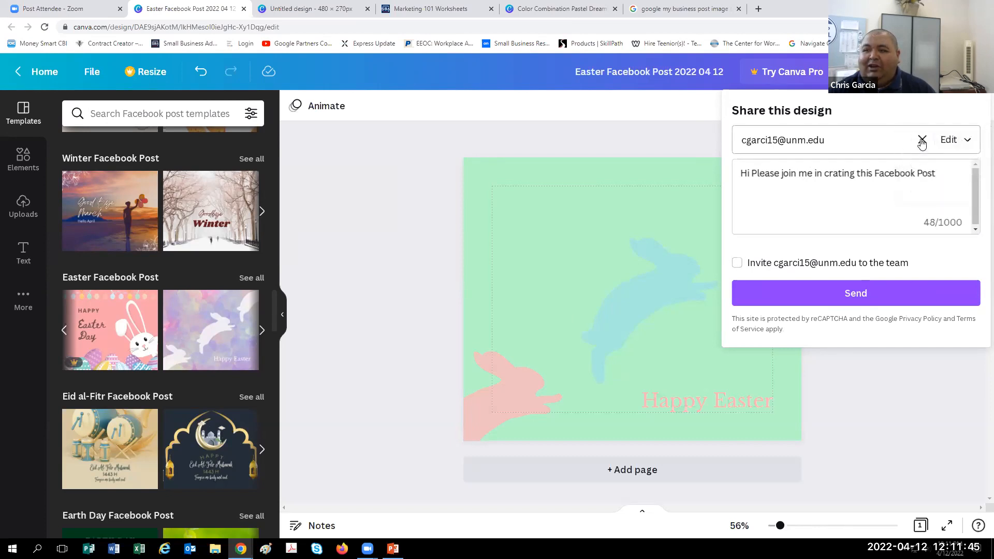
click(841, 296)
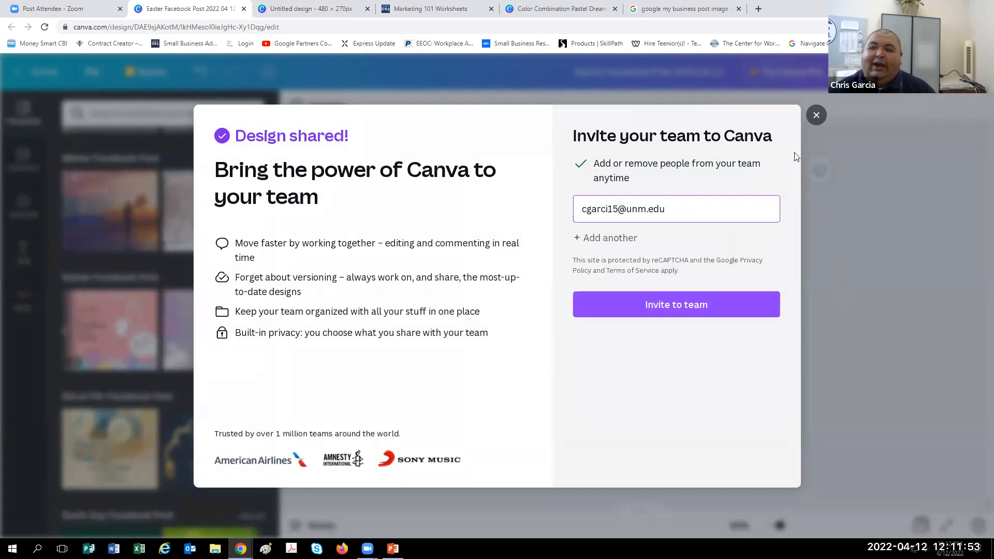
click(817, 115)
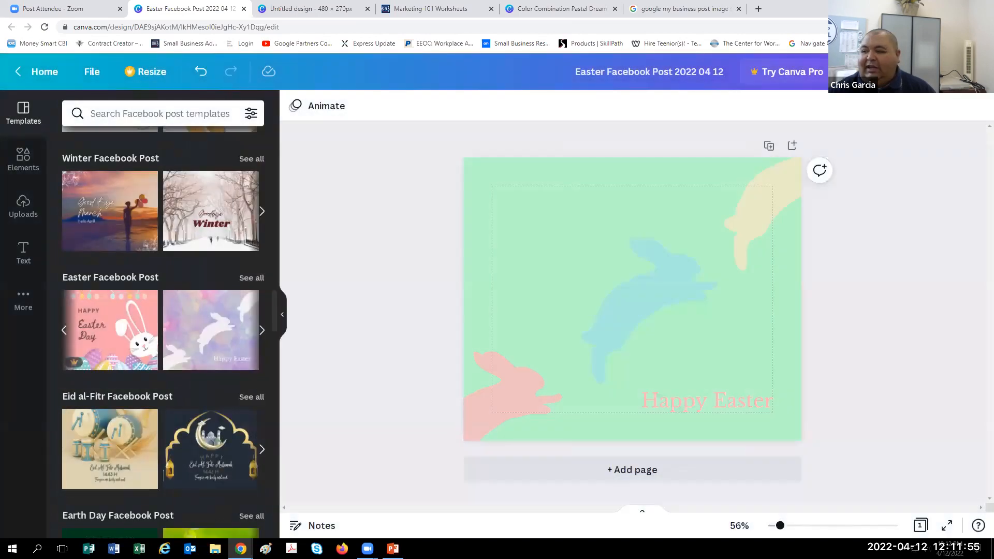
Switch to Outlook to view the received Canva share e-mail with its pictures loaded, and close the message.
click(190, 549)
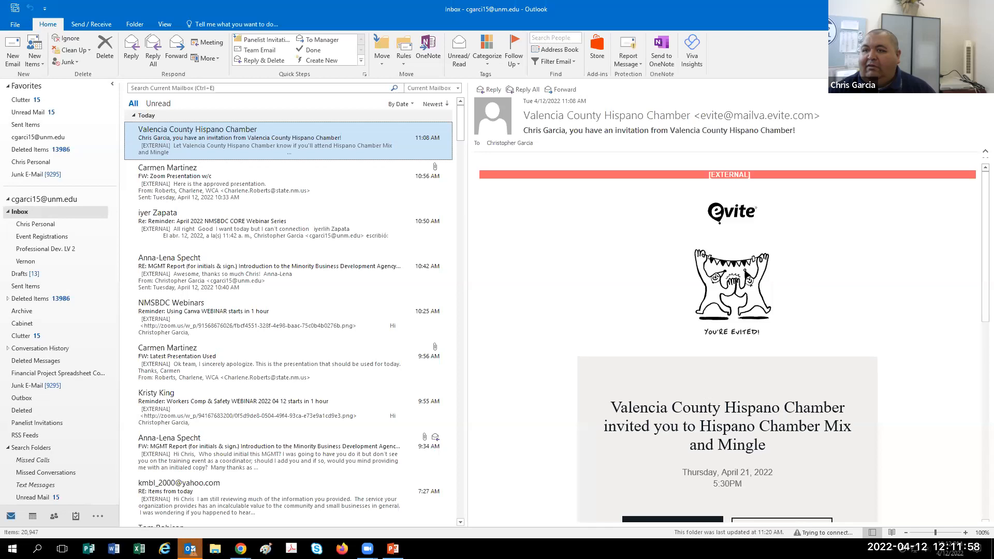
click(926, 7)
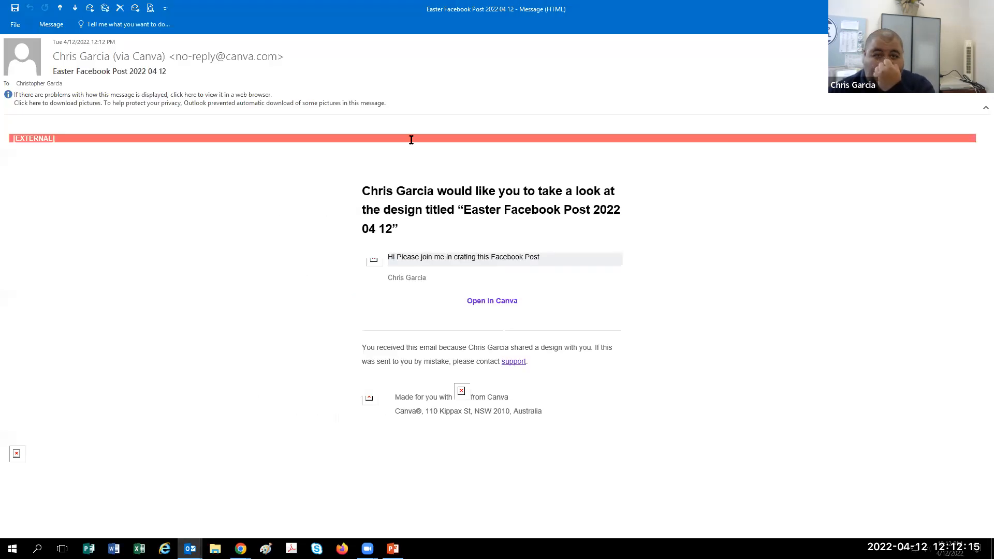
click(298, 108)
click(280, 112)
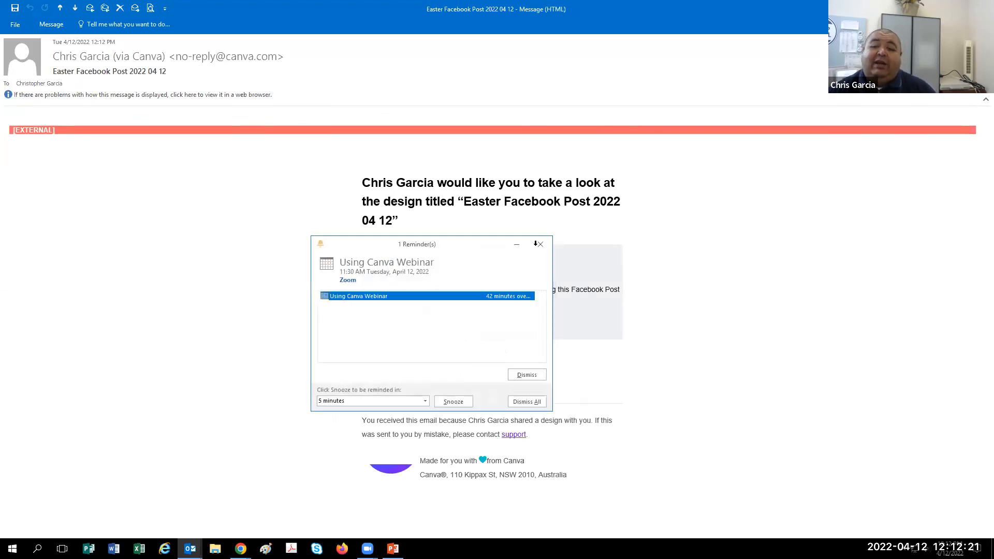
click(540, 244)
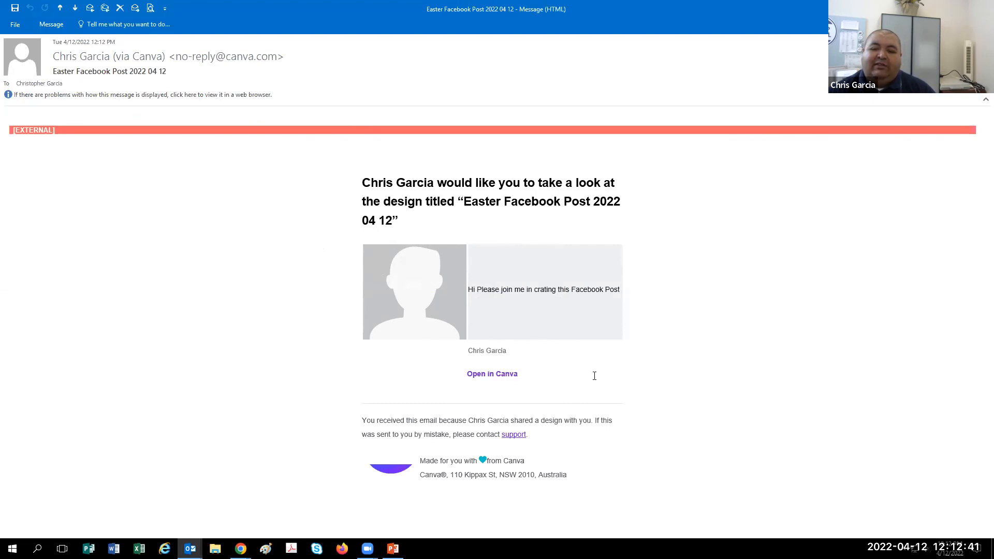
click(934, 8)
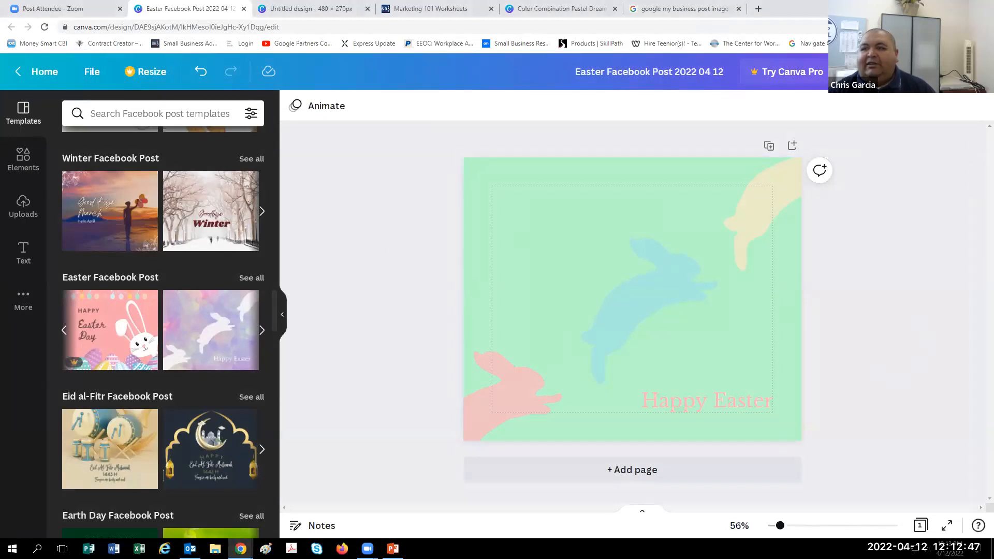
Review the design's Insights panel and the share menu's publishing and download options.
click(903, 72)
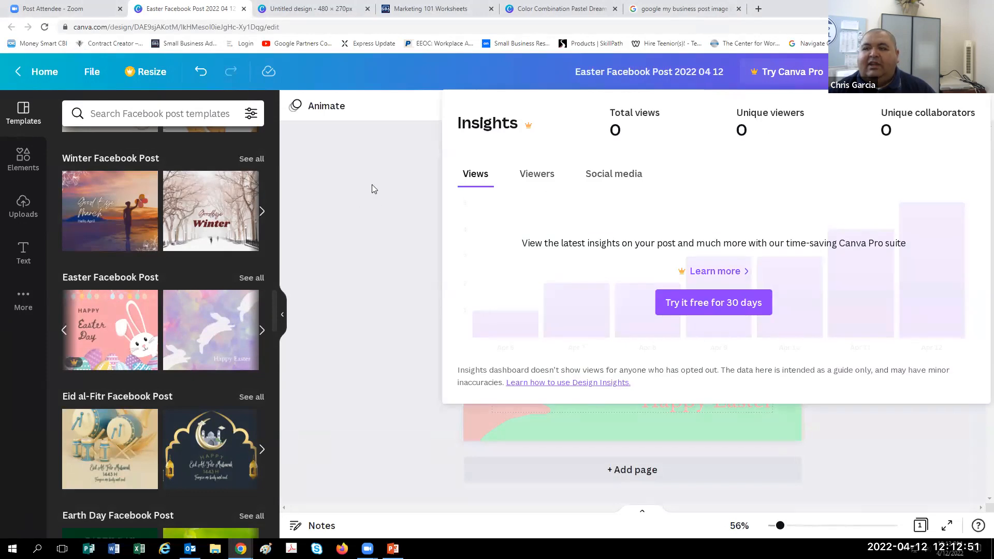
click(383, 173)
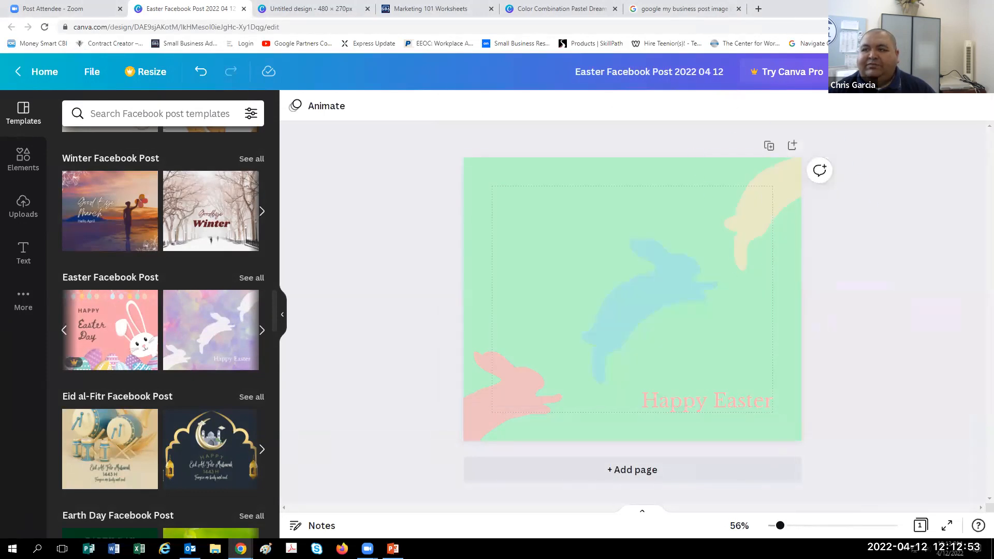
click(956, 72)
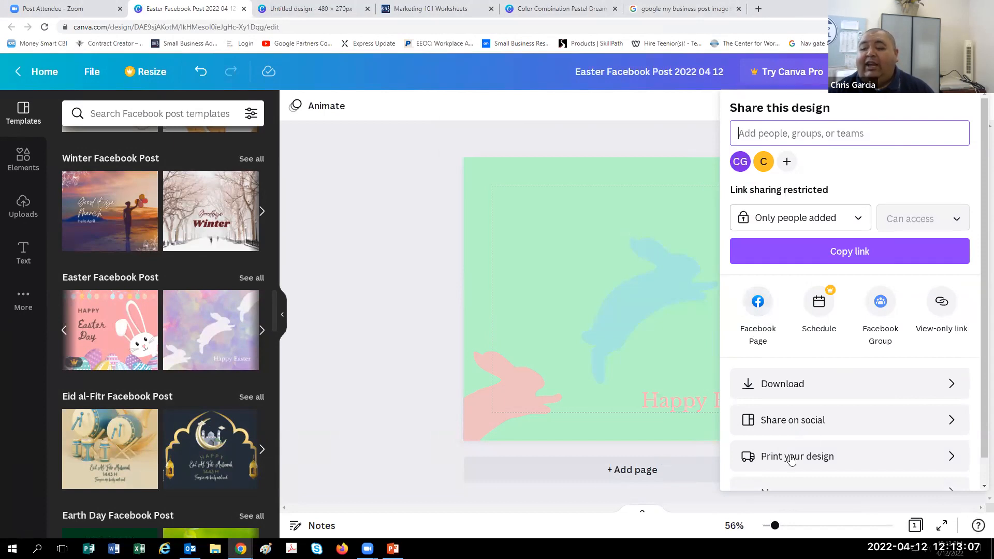
scroll(823, 352, down, 1)
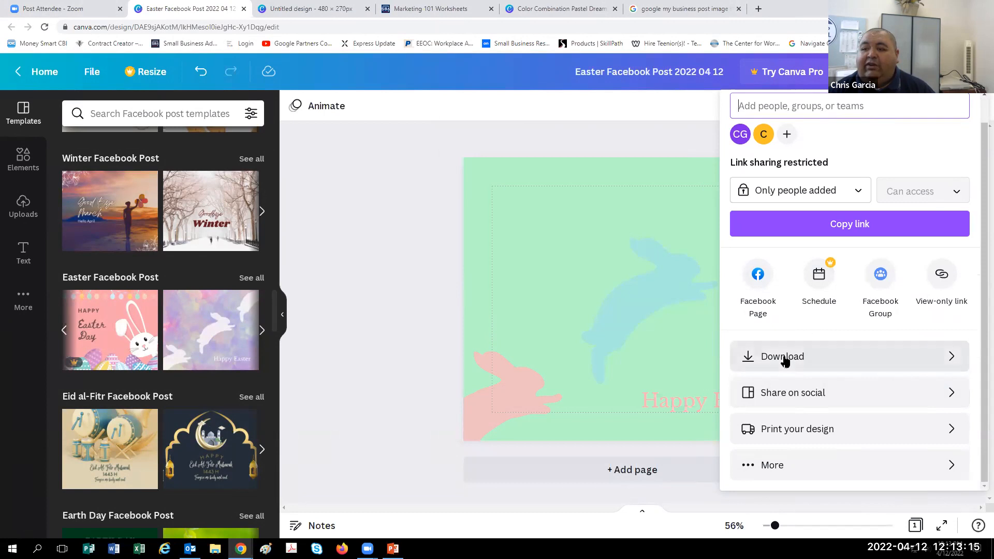
click(382, 164)
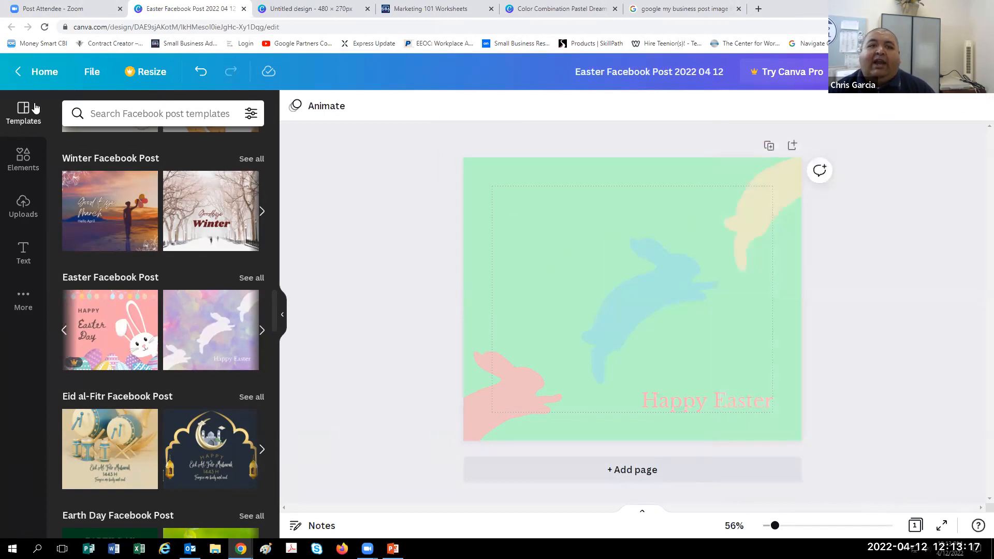
Download the design as a PNG file.
click(90, 74)
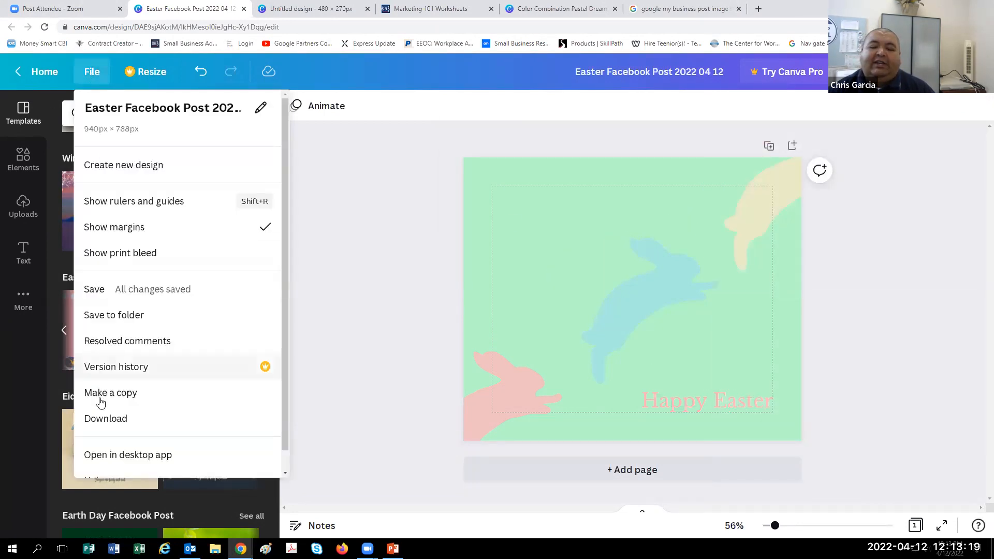
scroll(117, 421, down, 1)
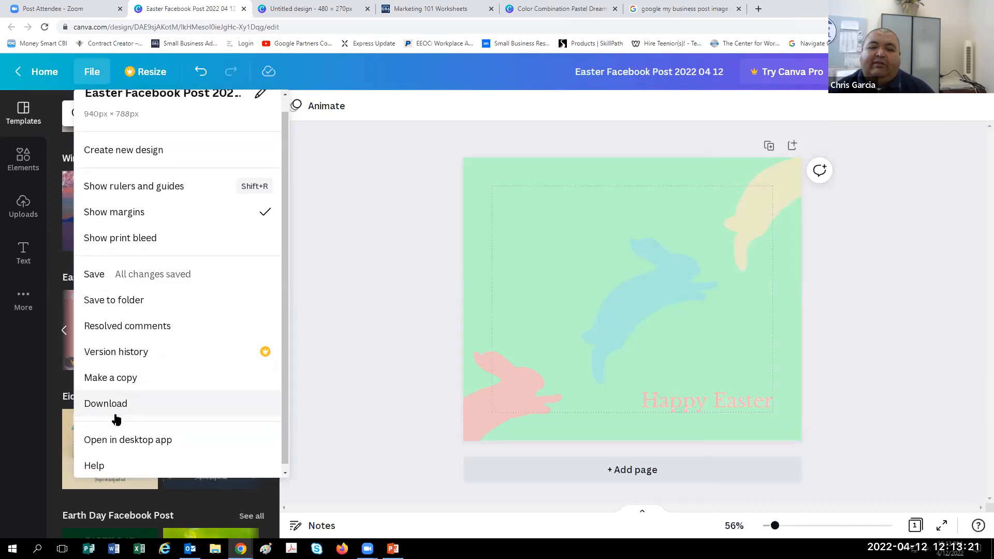
click(107, 398)
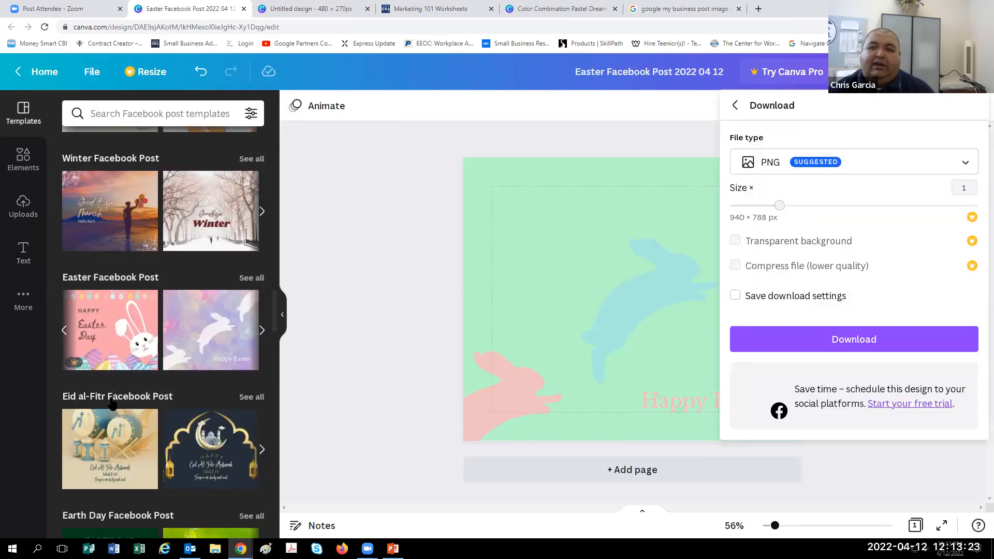
click(966, 163)
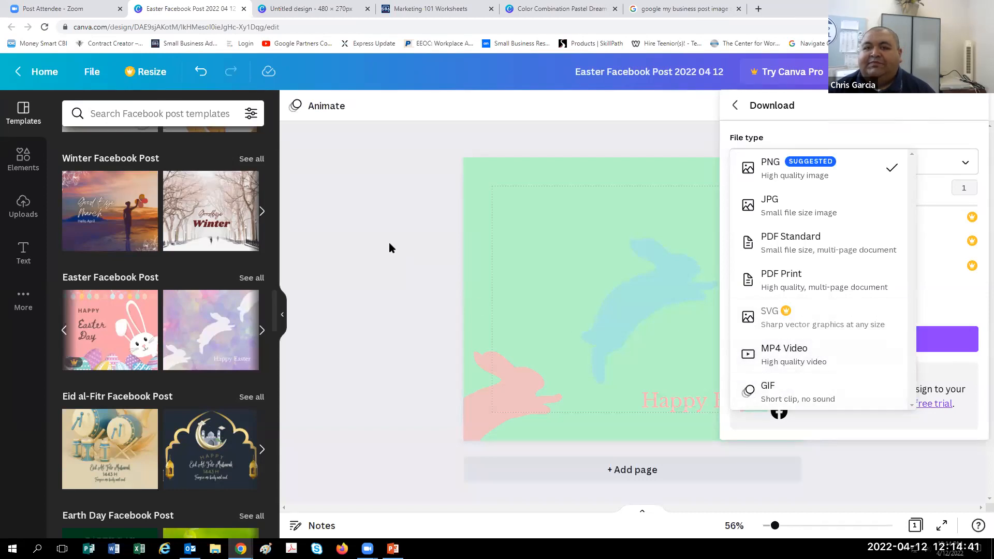
click(781, 178)
click(850, 342)
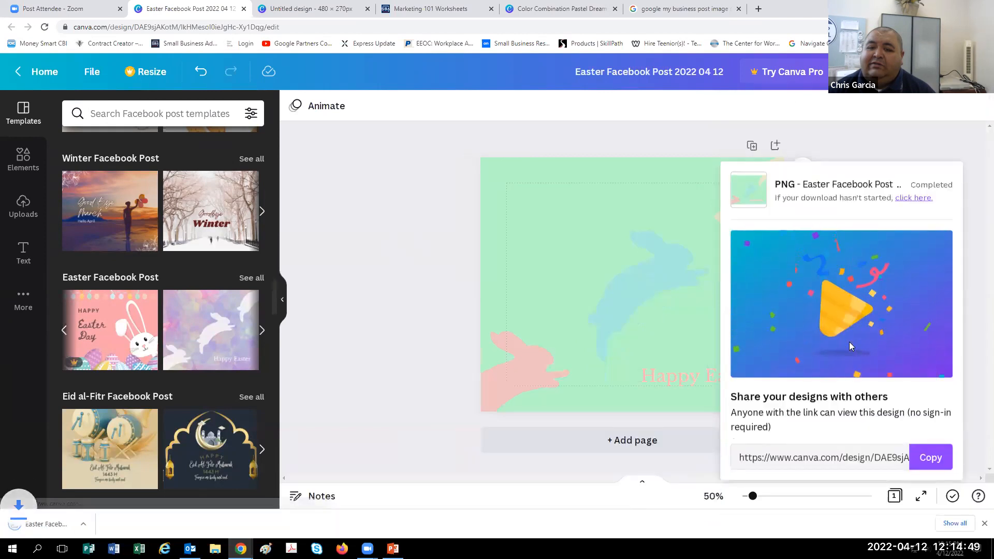
Open the downloaded PNG in Paint and save it as Easter Facebook Post 2022 04 12 on the Desktop.
click(50, 530)
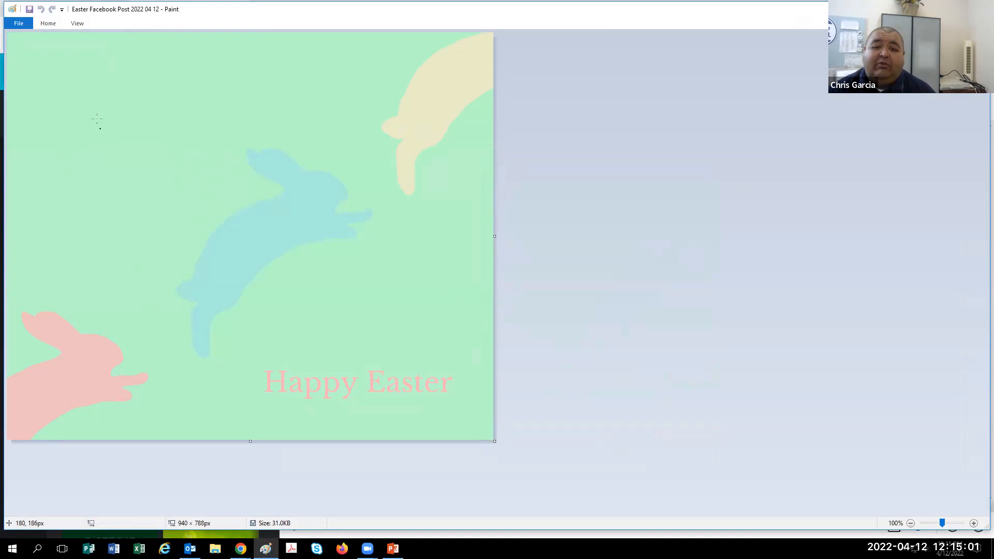
click(19, 24)
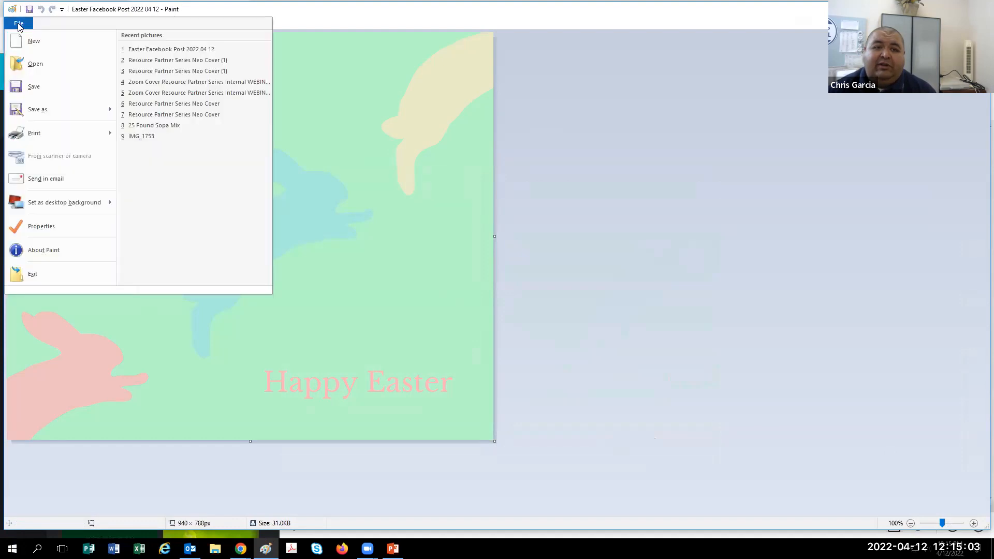
click(26, 108)
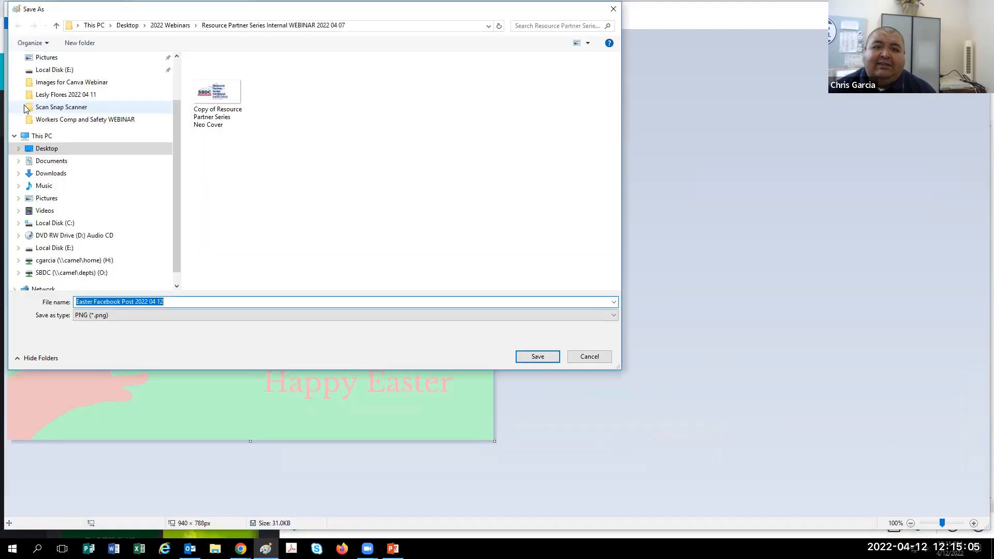
click(47, 149)
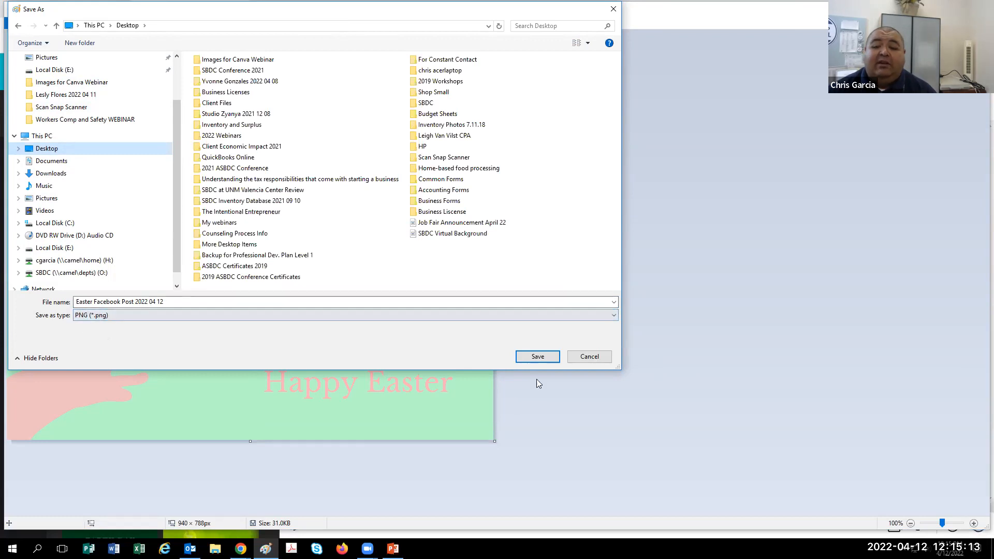
click(538, 357)
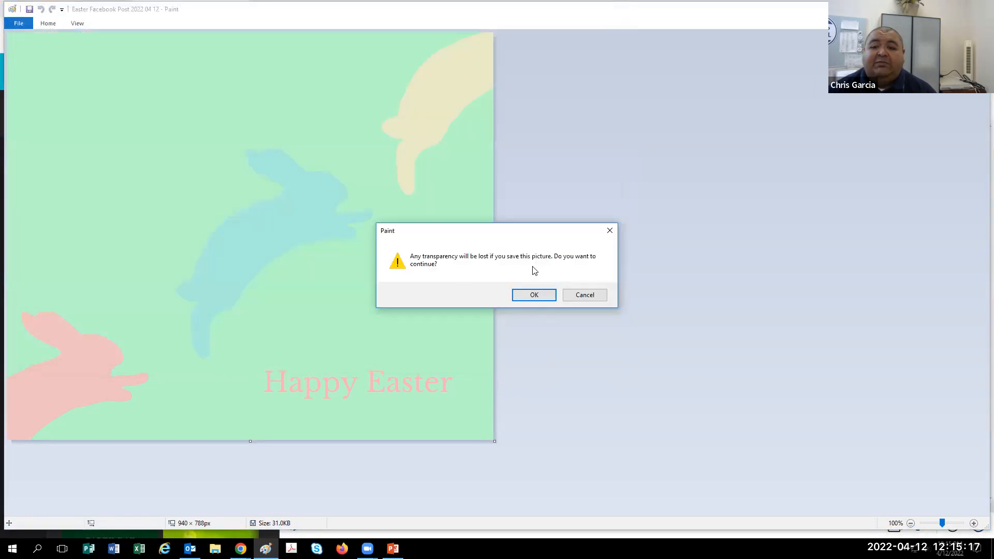
click(524, 296)
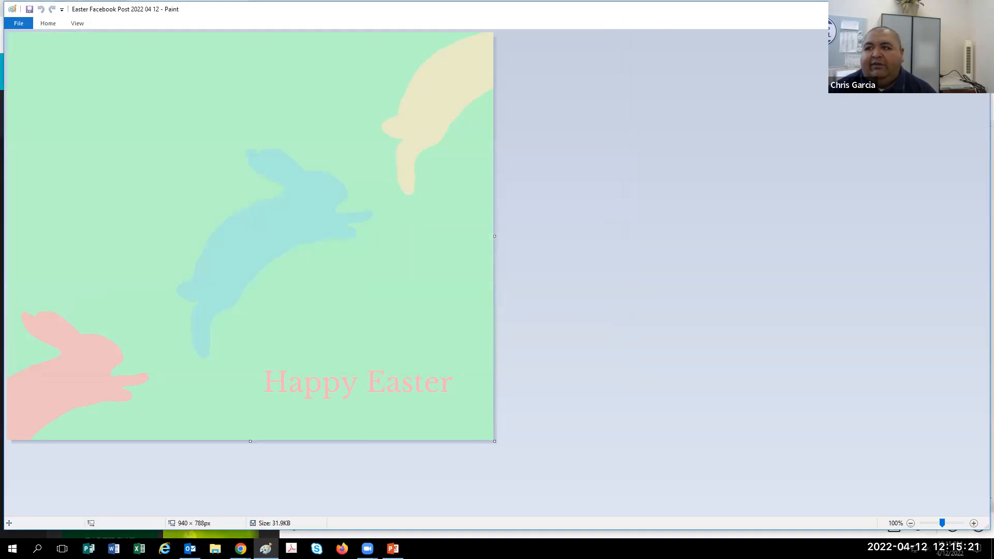
Open the saved Easter Facebook Post image from the Desktop to check it, and close it.
key(alt+Tab)
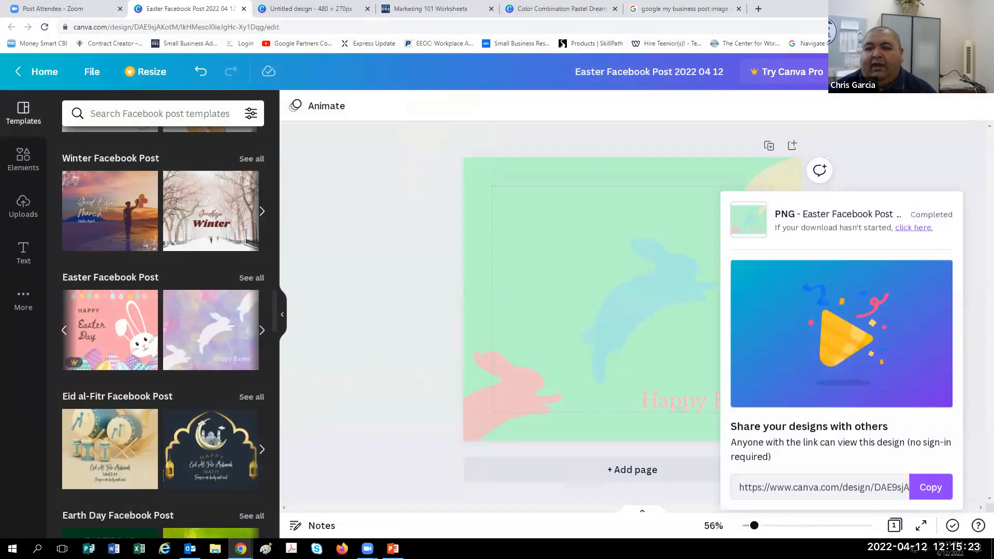
key(alt+Tab)
key(super+d)
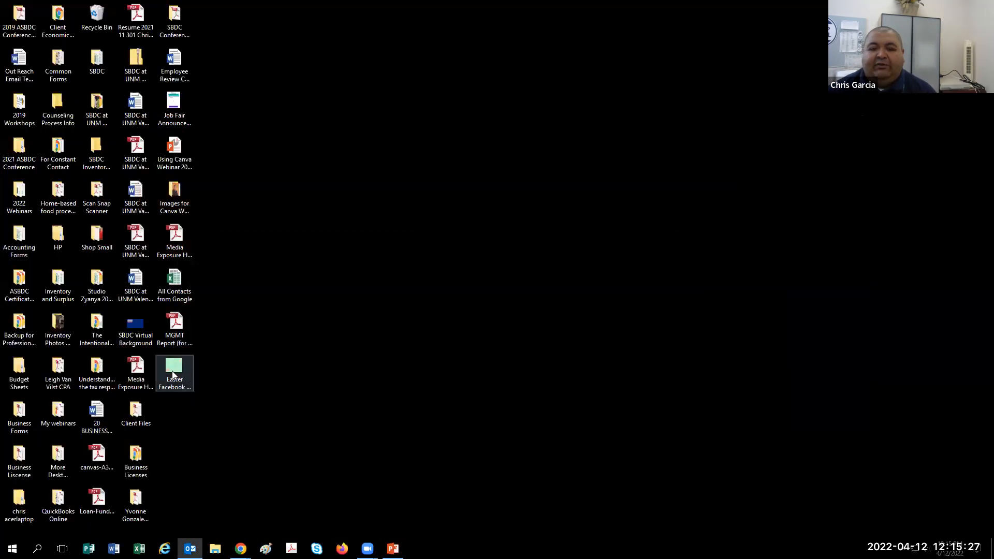
double_click(173, 373)
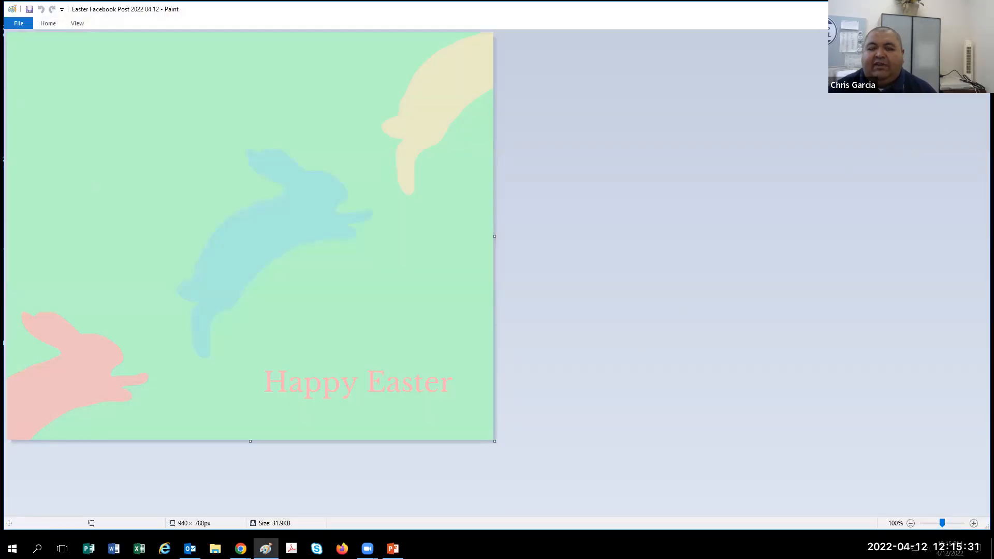
key(alt+F4)
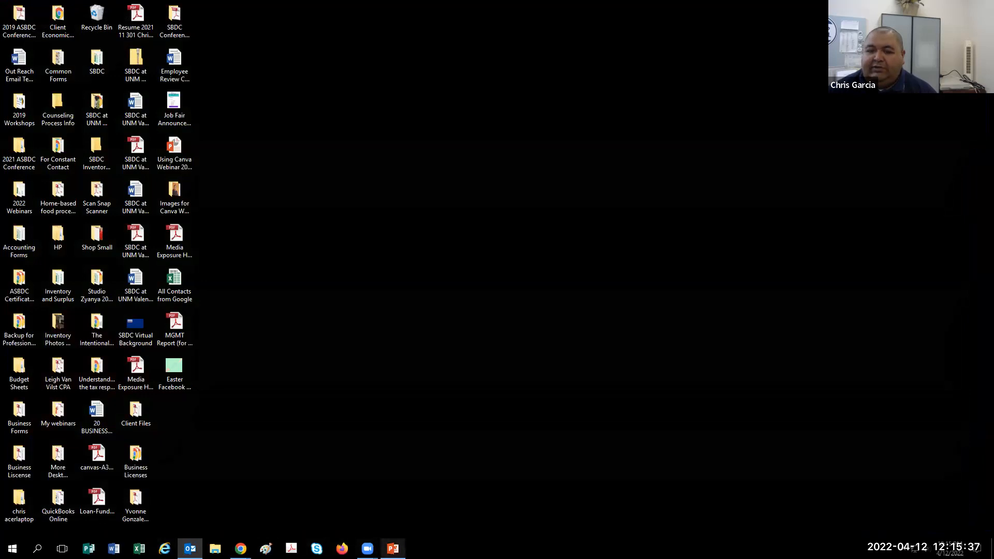
Return to the Using Canva Webinar PowerPoint presentation.
click(393, 548)
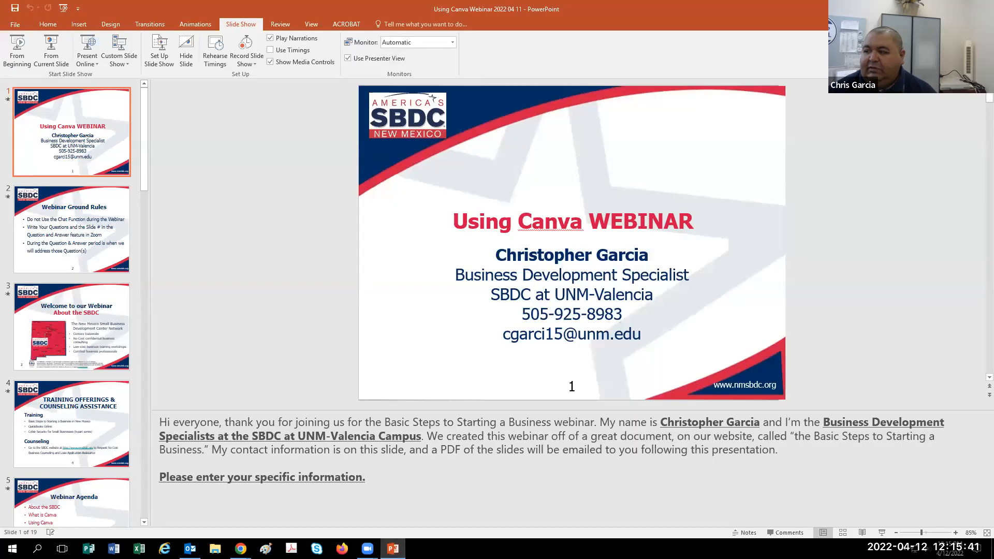
key(alt+Tab)
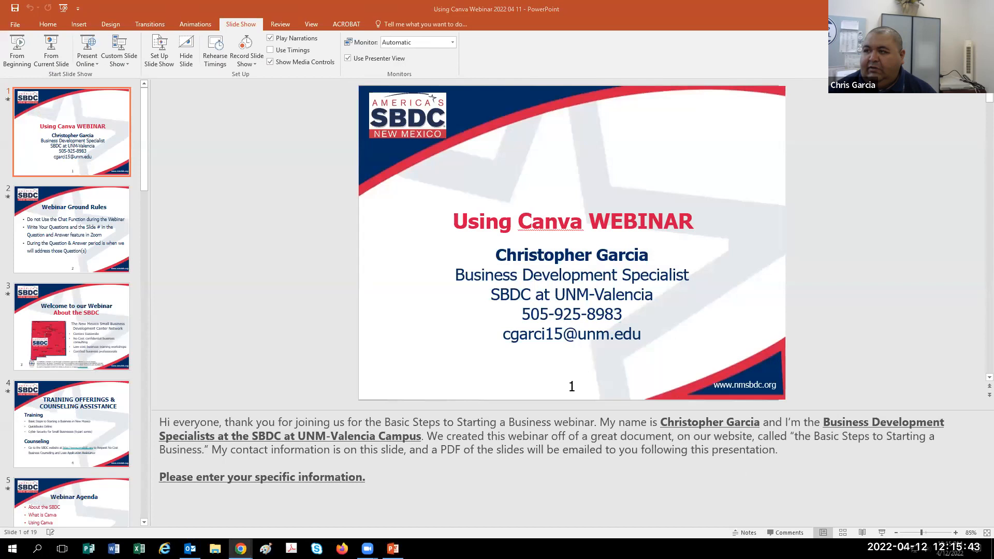
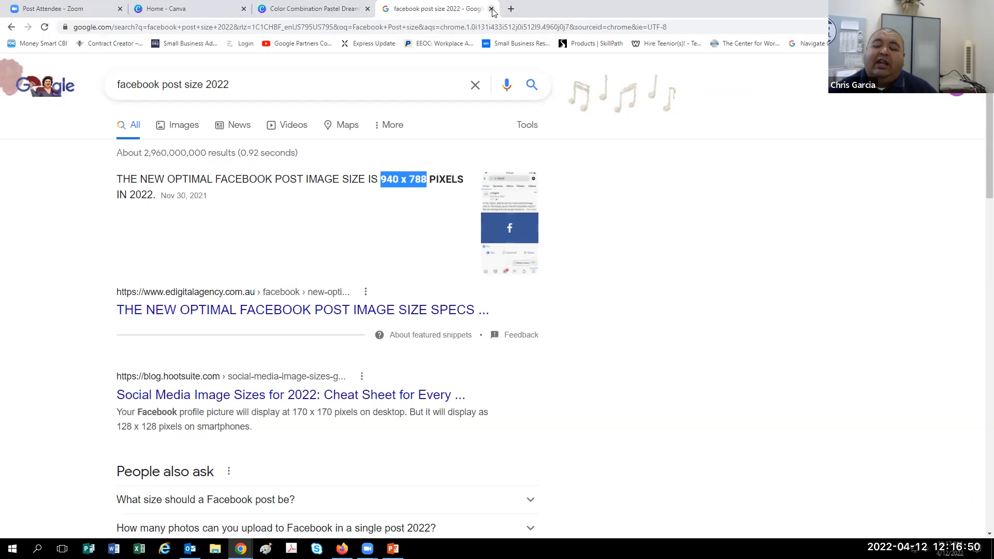
Create a new custom-size design of 940 × 788 px from the Canva home page.
click(333, 9)
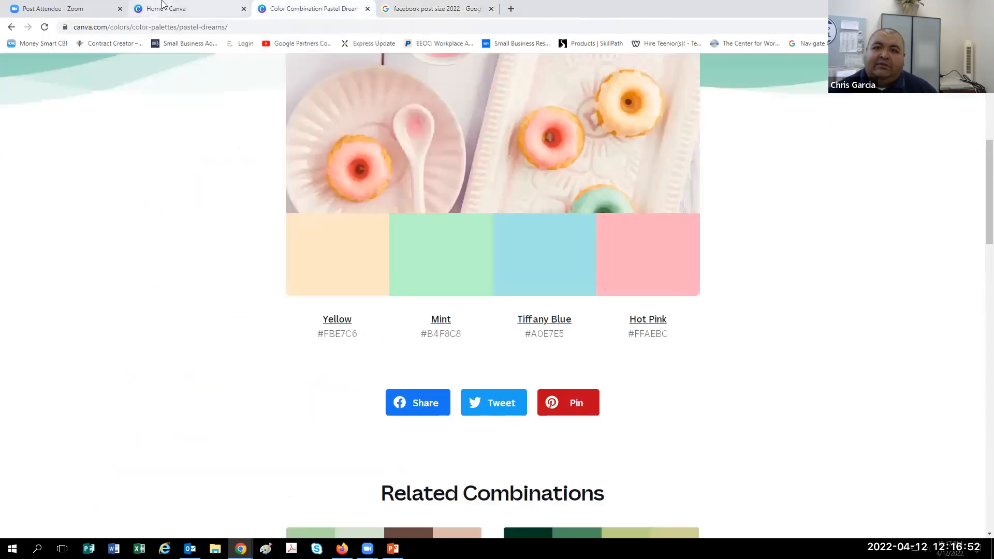
click(162, 6)
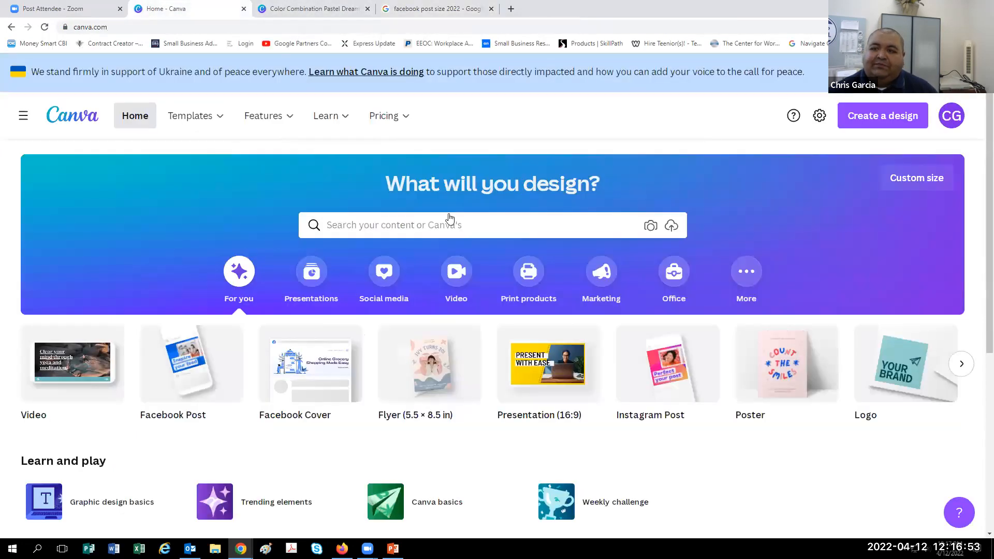
click(938, 189)
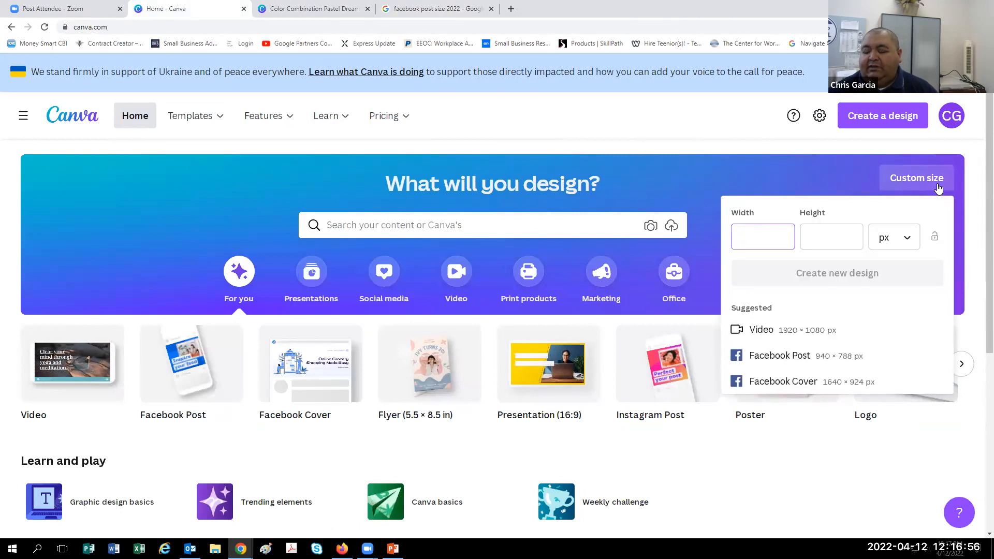
text(940)
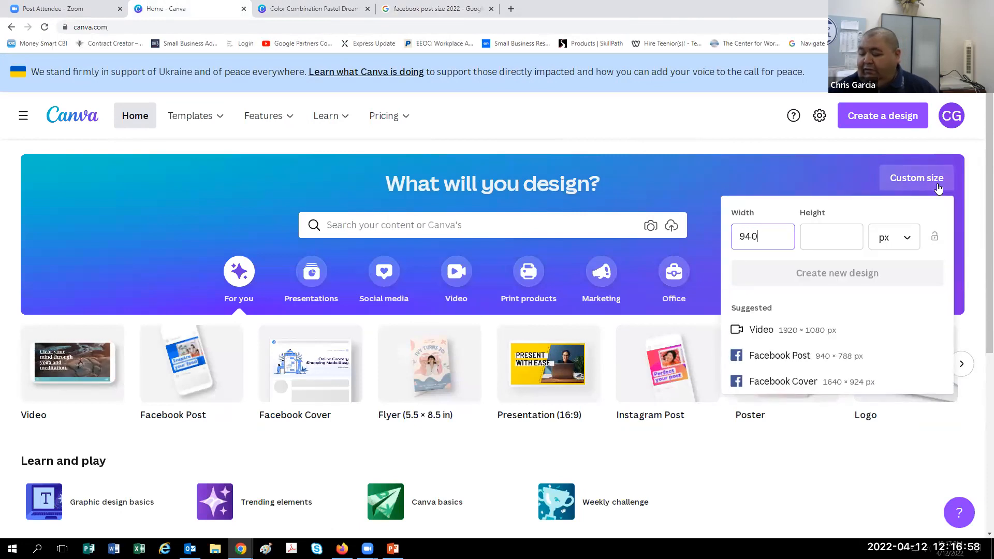
key(Tab)
text(788)
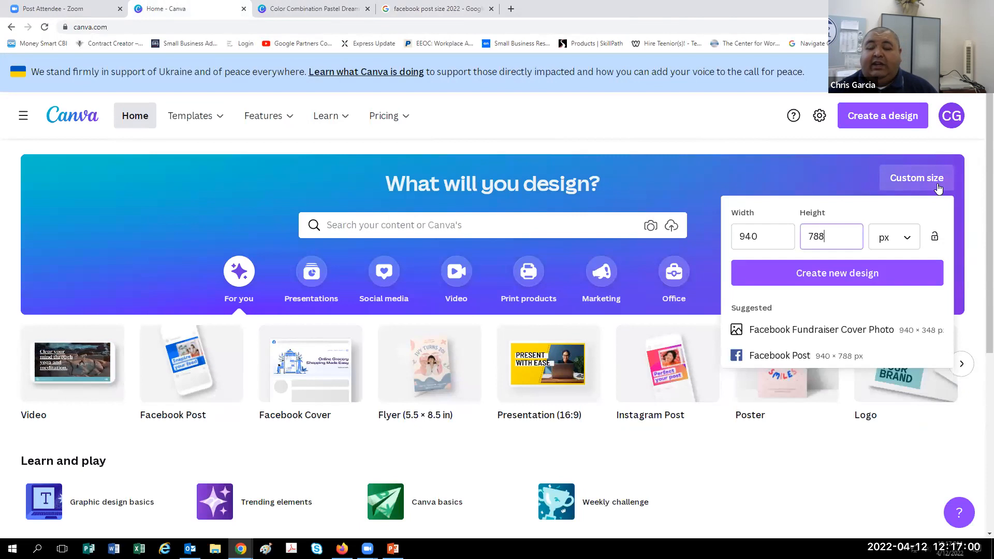
click(819, 279)
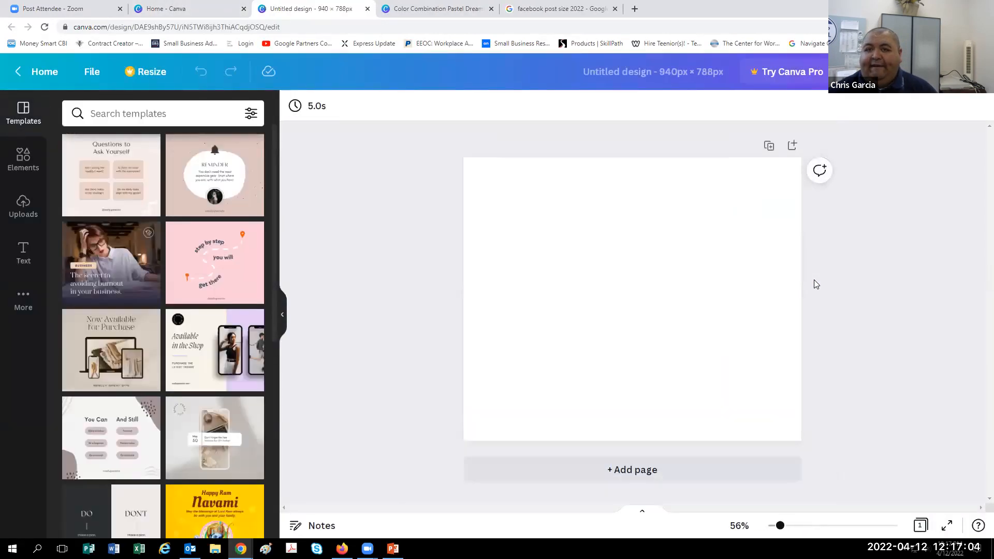
Rename the design with the presenter's first name followed by Image 2022 04 12.
click(670, 76)
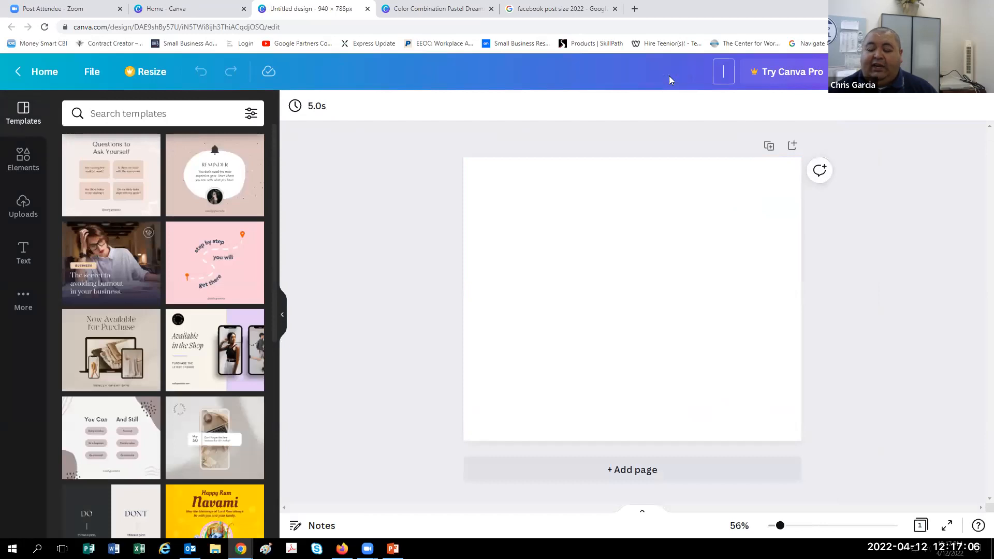
text(Chris )
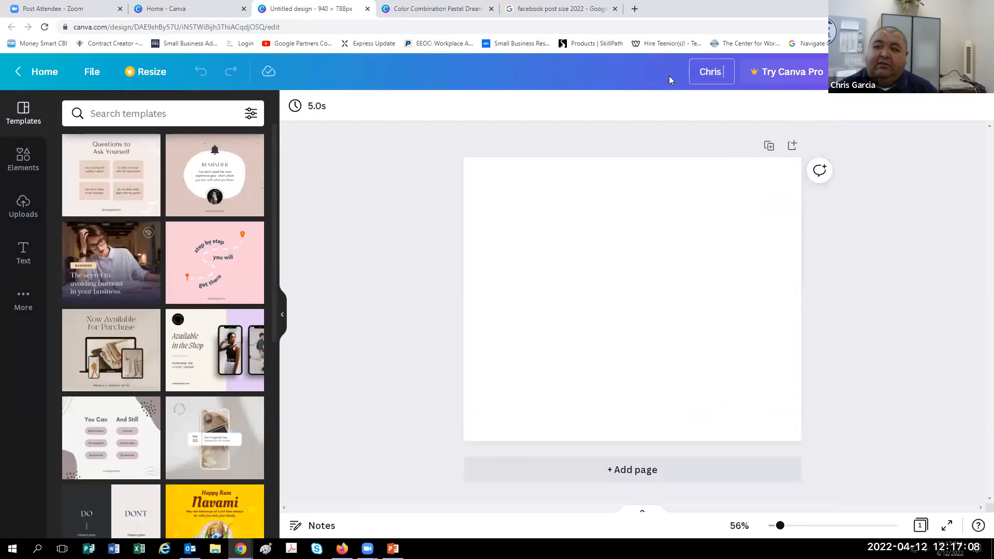
text(Image 20)
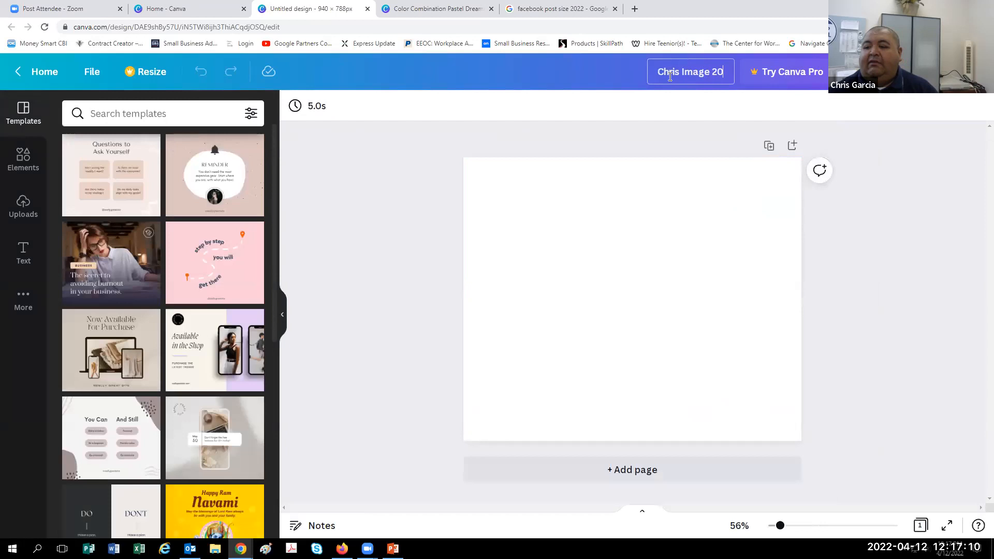
text(22 04 12)
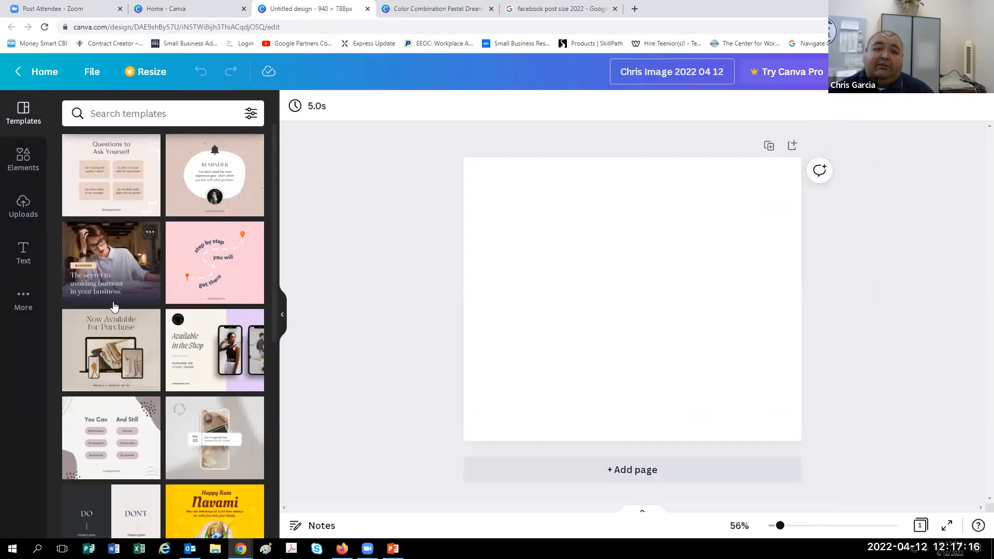
Fill the page background with the default yellow colour.
click(595, 214)
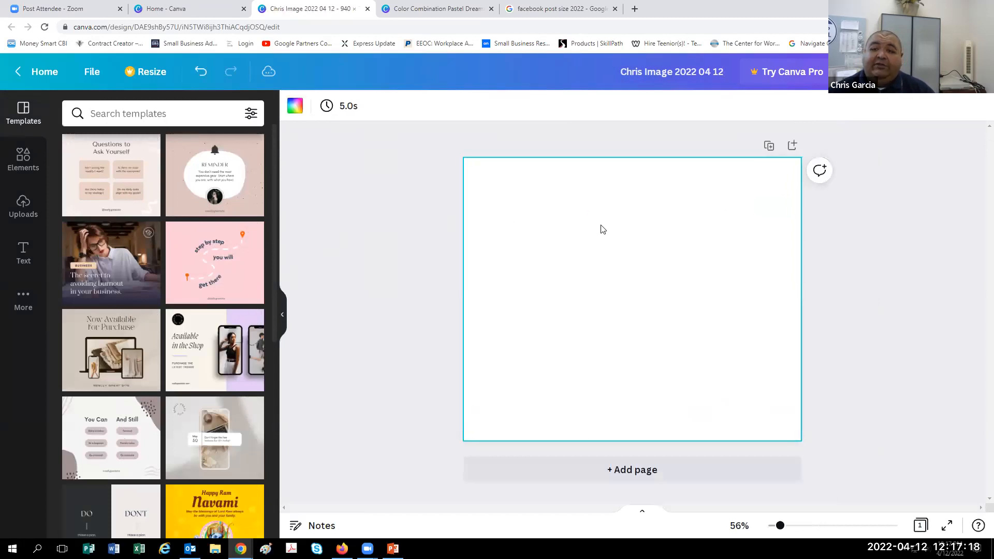
click(342, 218)
click(589, 237)
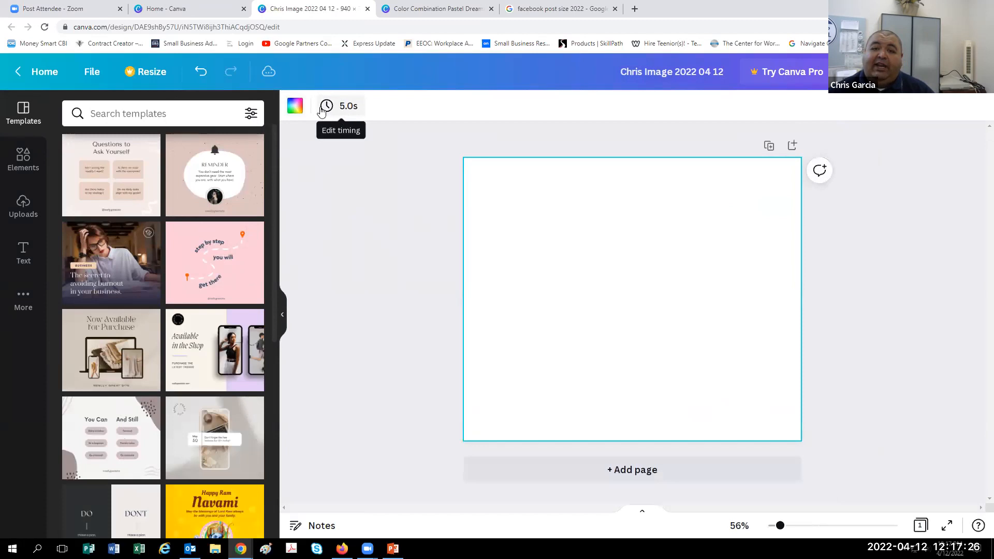
click(295, 110)
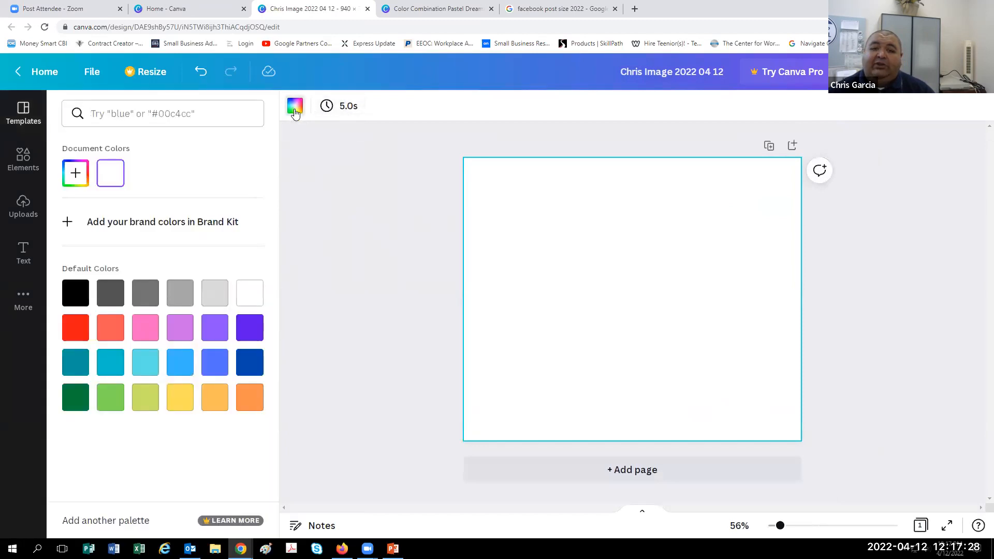
click(182, 406)
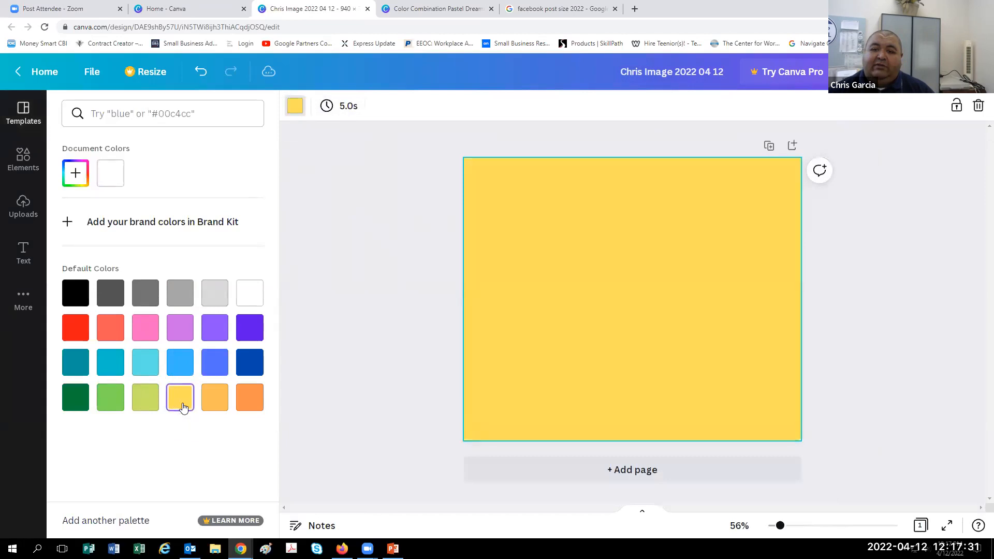
click(355, 148)
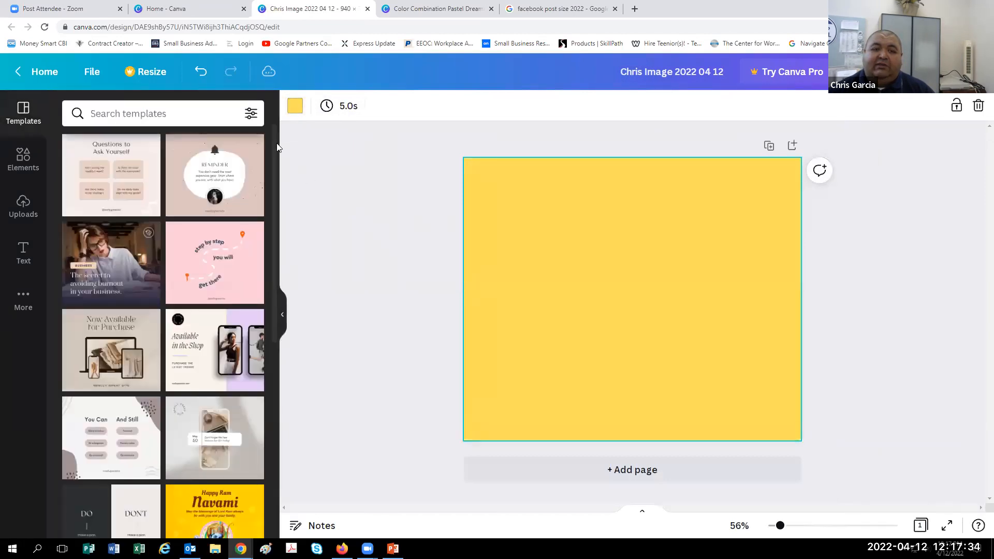
Upload the presenter's Zoom photo from the Images for Canva Webinar folder on the Desktop.
click(23, 213)
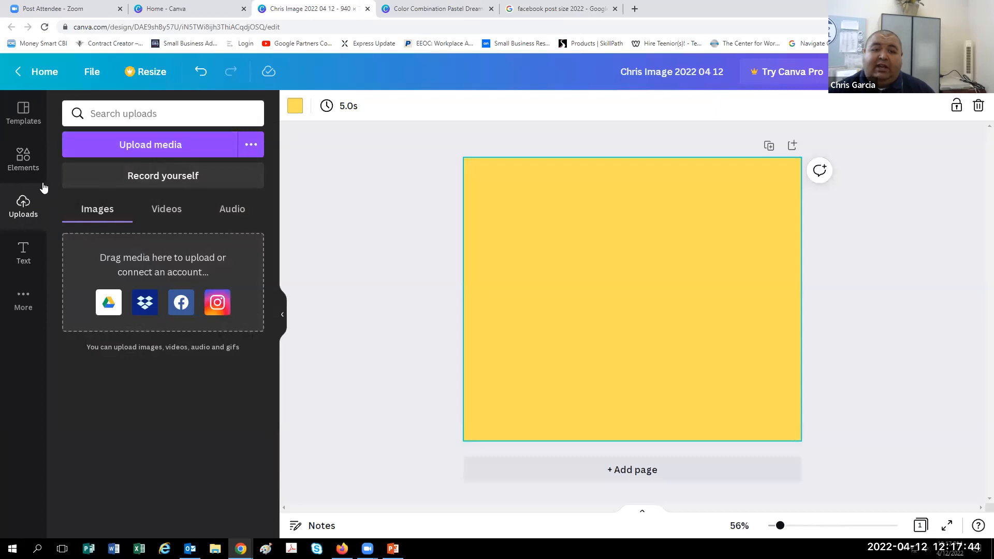
click(165, 146)
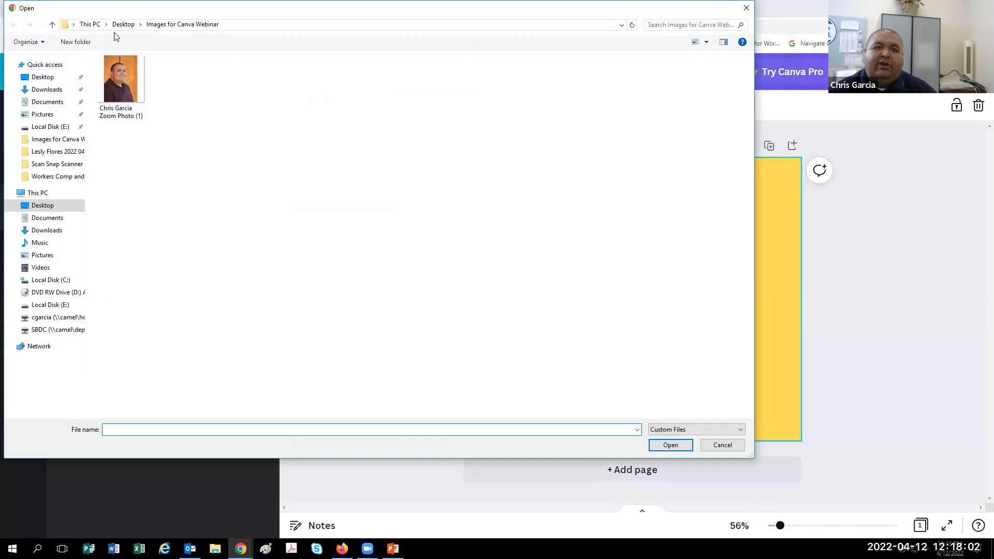
double_click(128, 94)
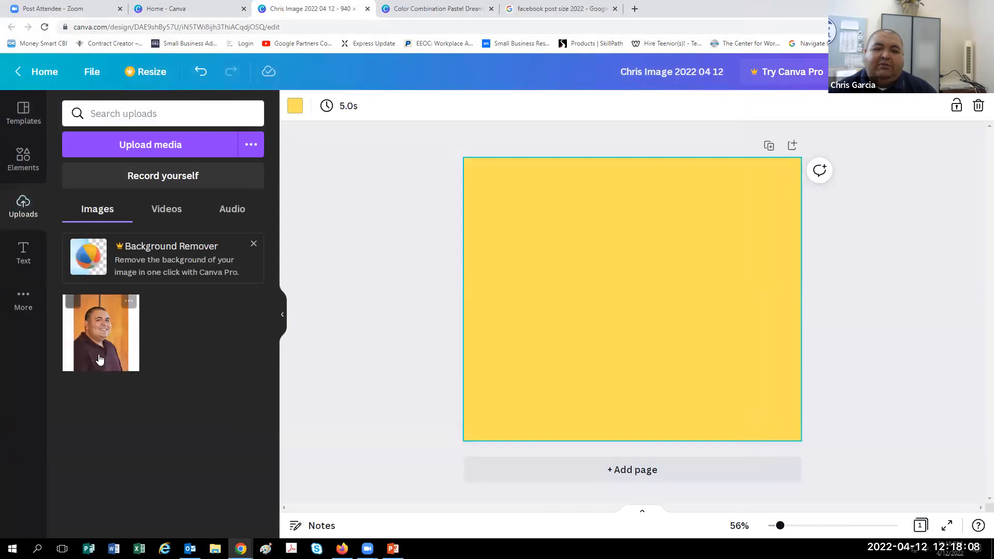
Place the uploaded photo on the page, enlarge it to about 556 × 556 px and centre it.
click(101, 332)
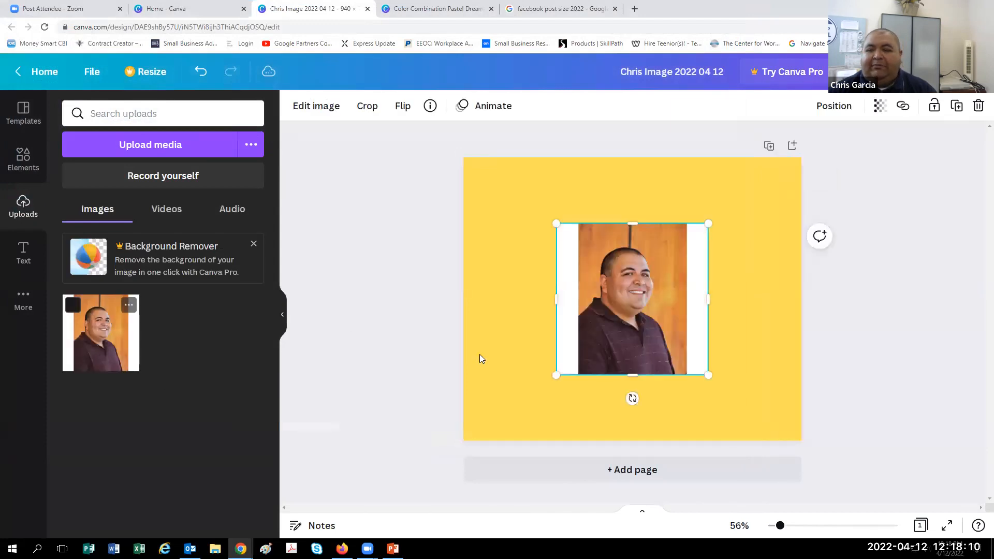
drag(708, 375, 757, 423)
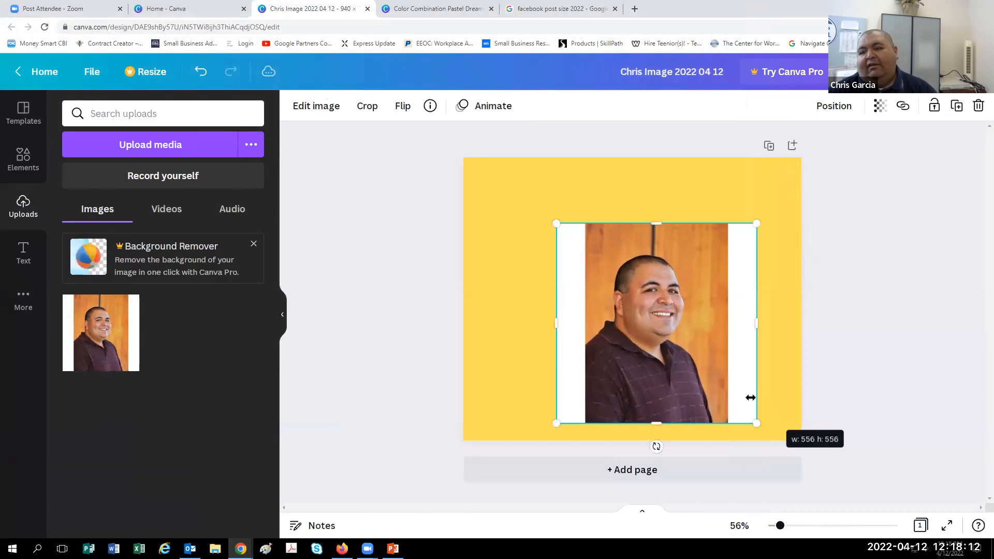
drag(653, 325, 629, 302)
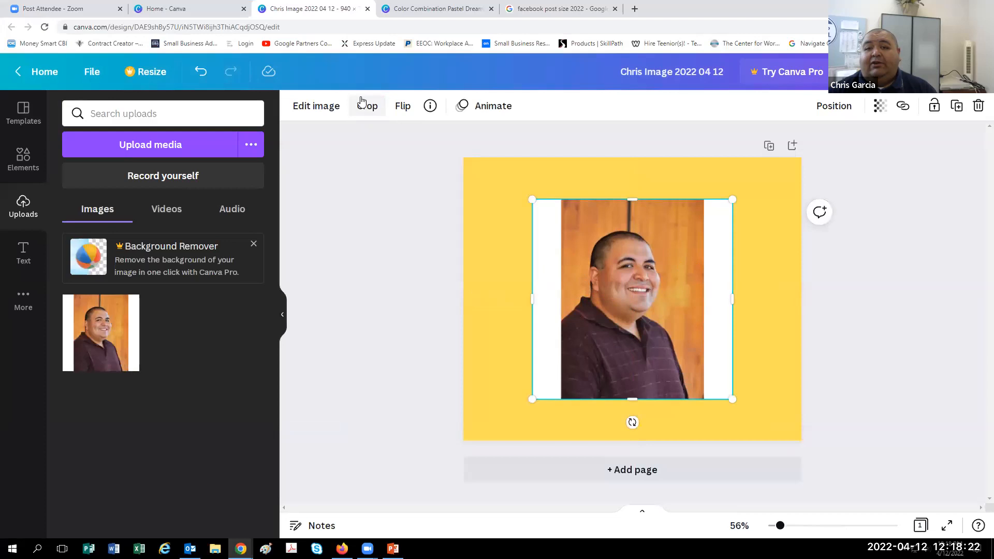
Apply the Auto Enhance image effect to the photo.
click(315, 107)
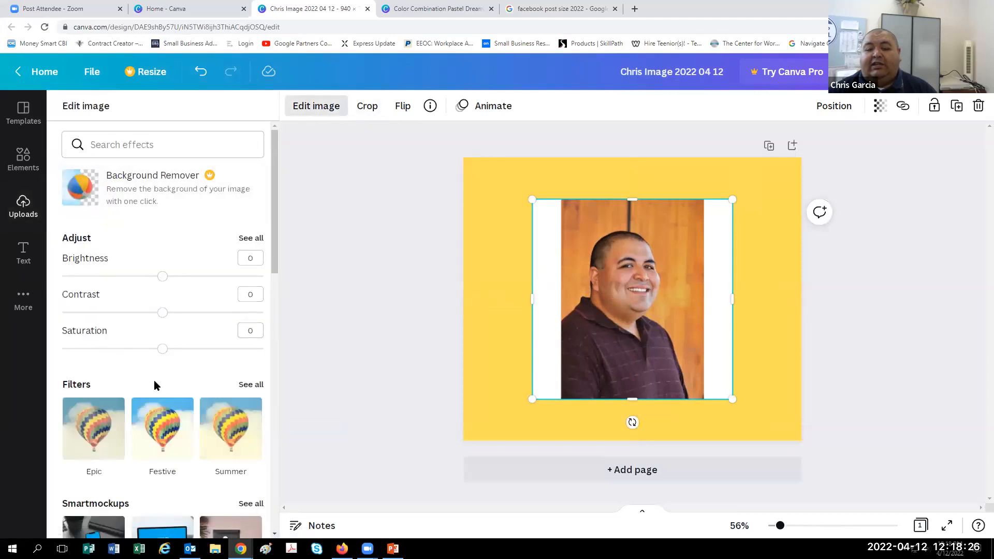
scroll(176, 414, down, 5)
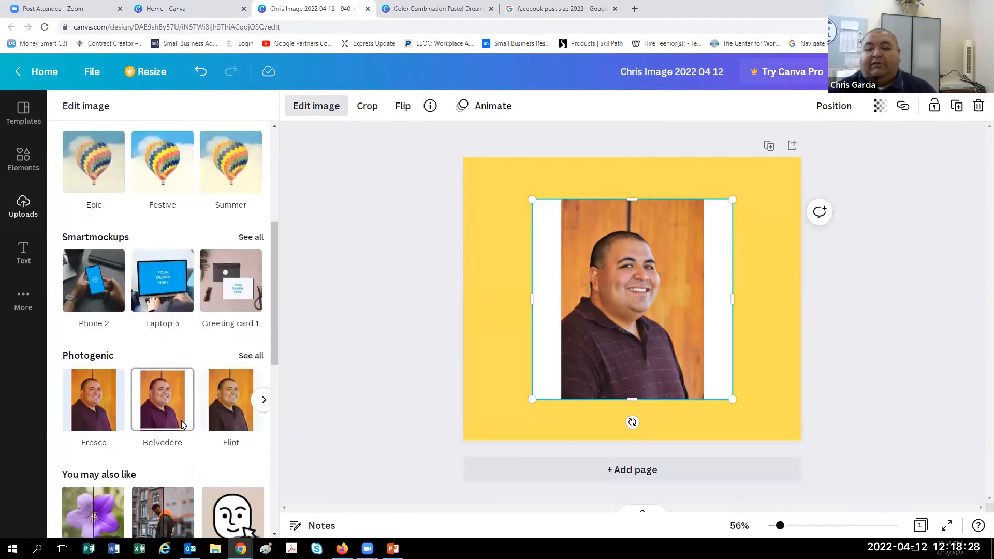
scroll(181, 420, down, 3)
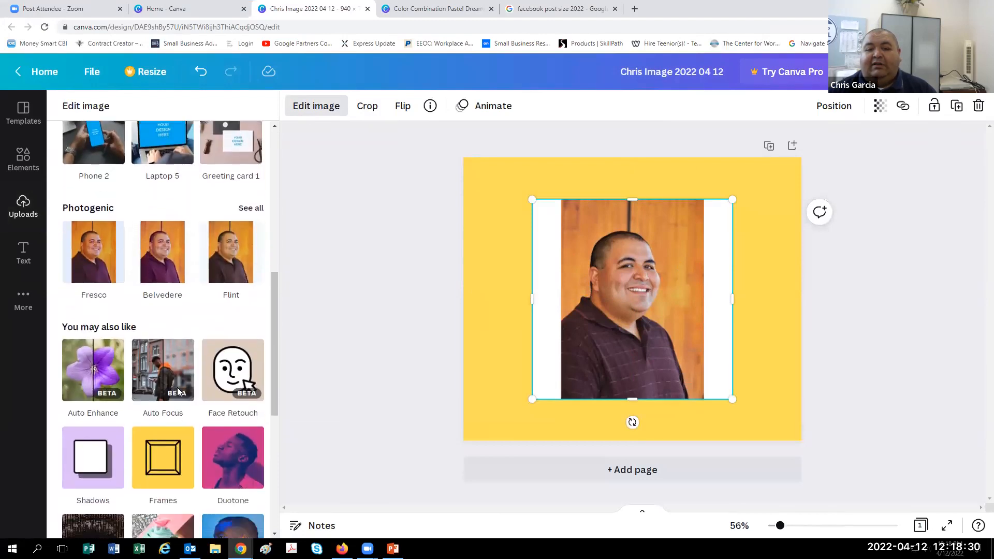
scroll(177, 343, down, 2)
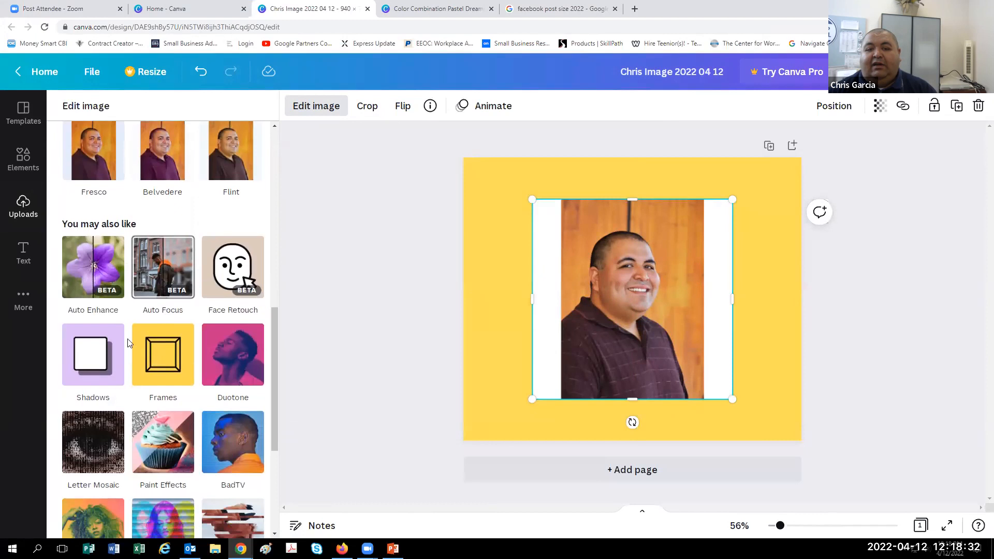
click(97, 276)
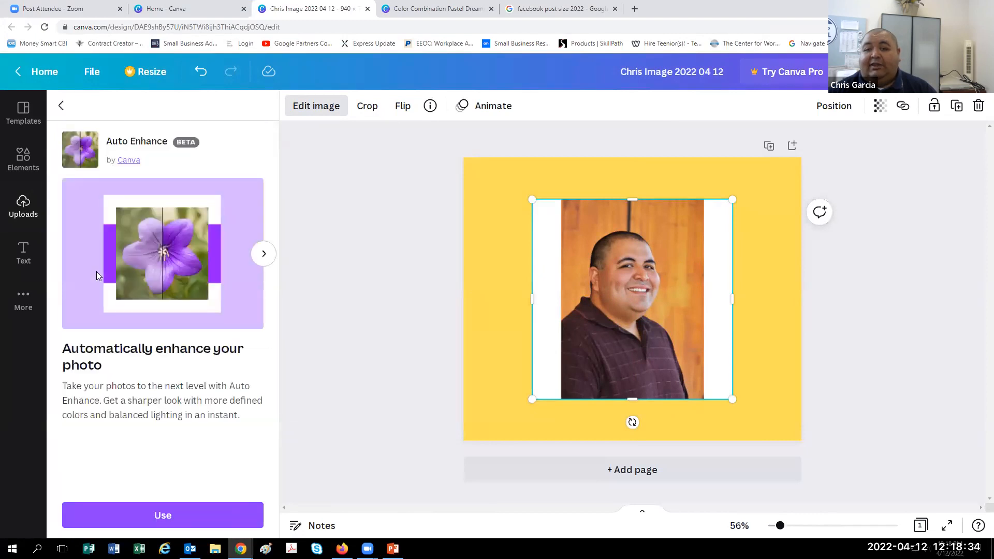
click(163, 516)
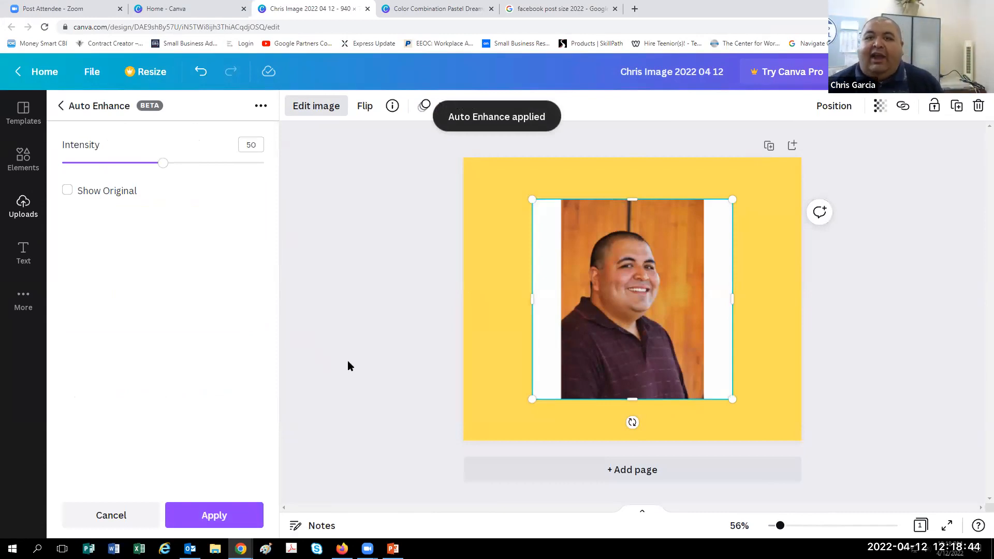
click(365, 109)
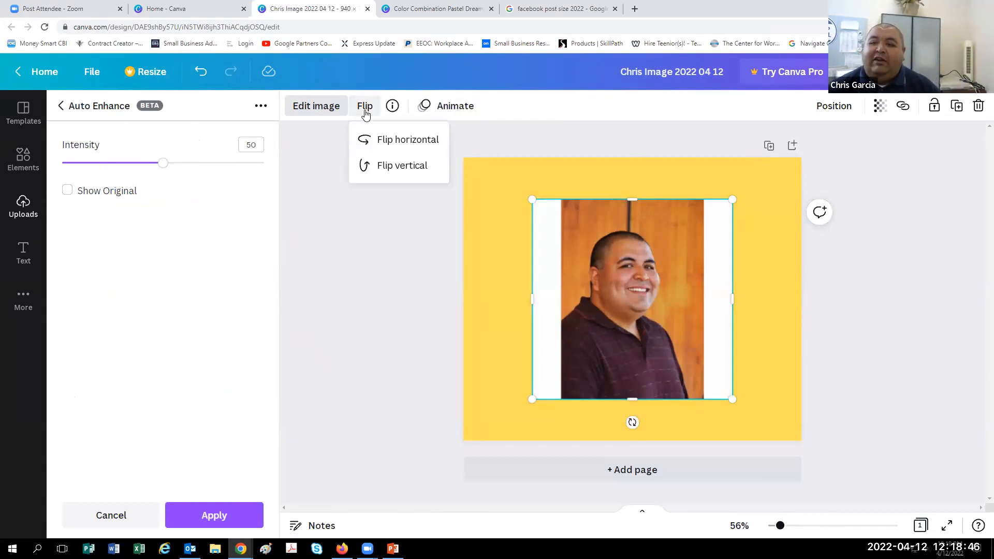
click(380, 141)
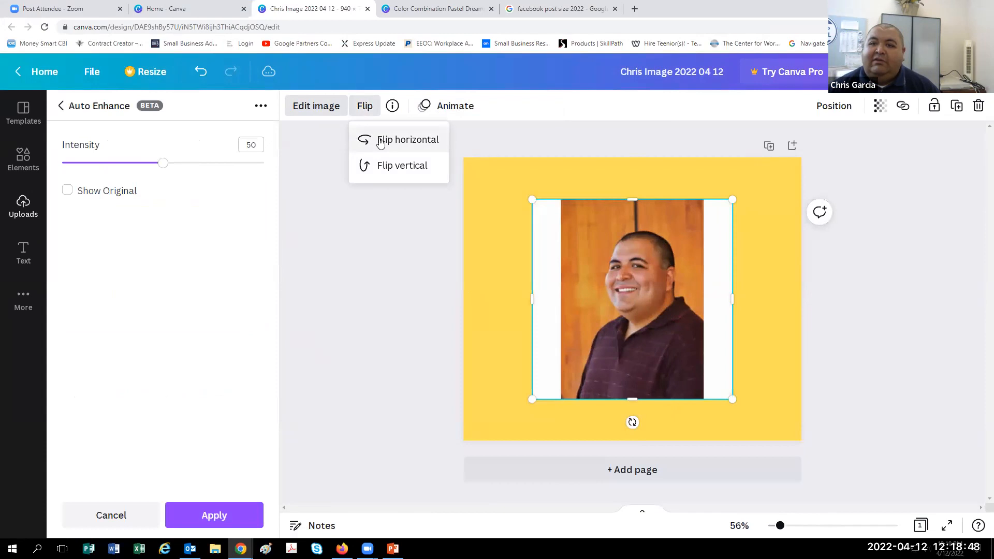
click(380, 141)
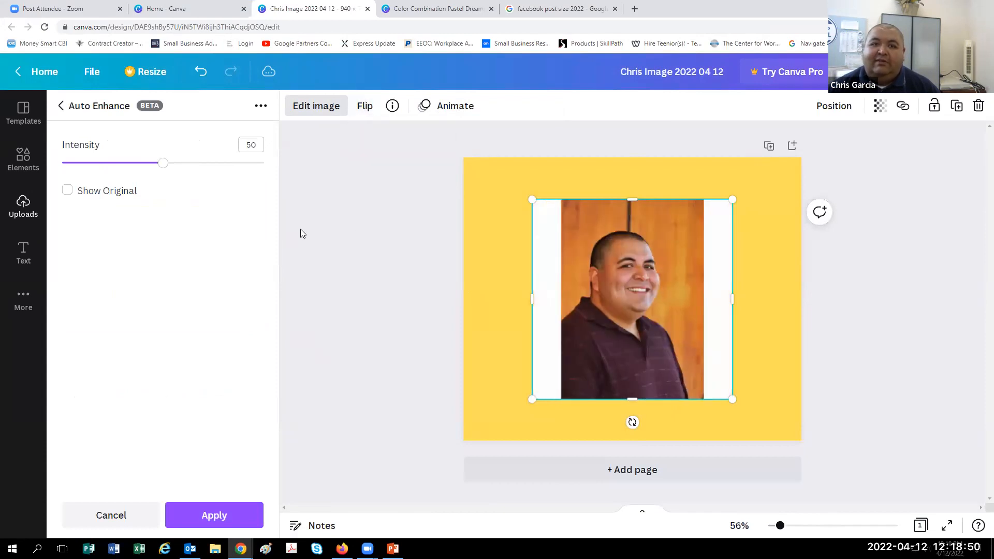
Crop the white bands off both sides of the photo.
click(62, 106)
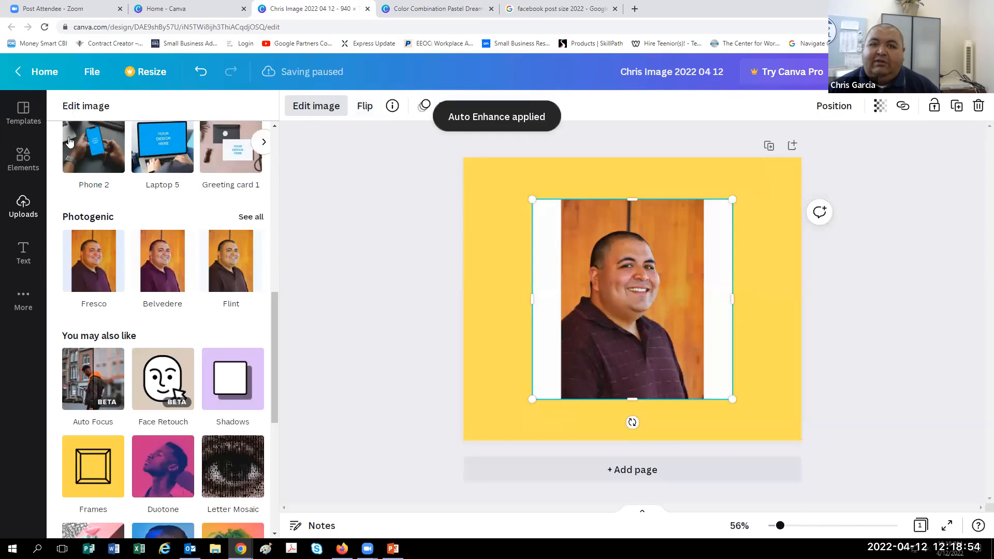
key(Escape)
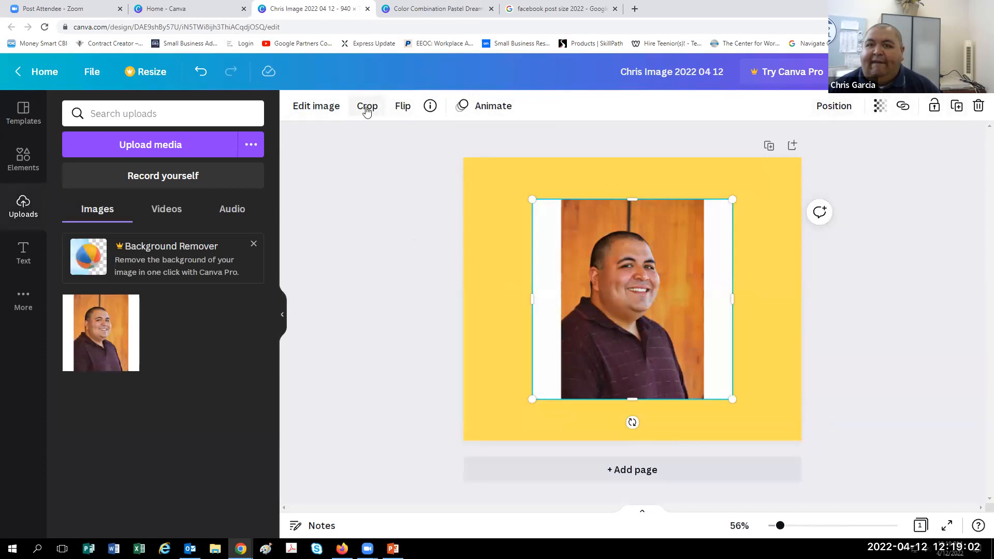
click(367, 106)
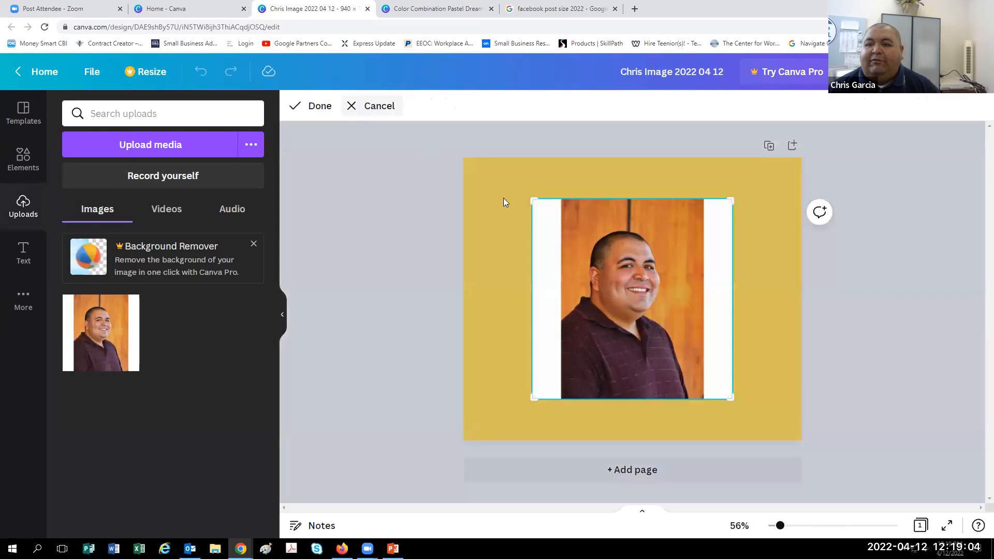
drag(534, 201, 563, 198)
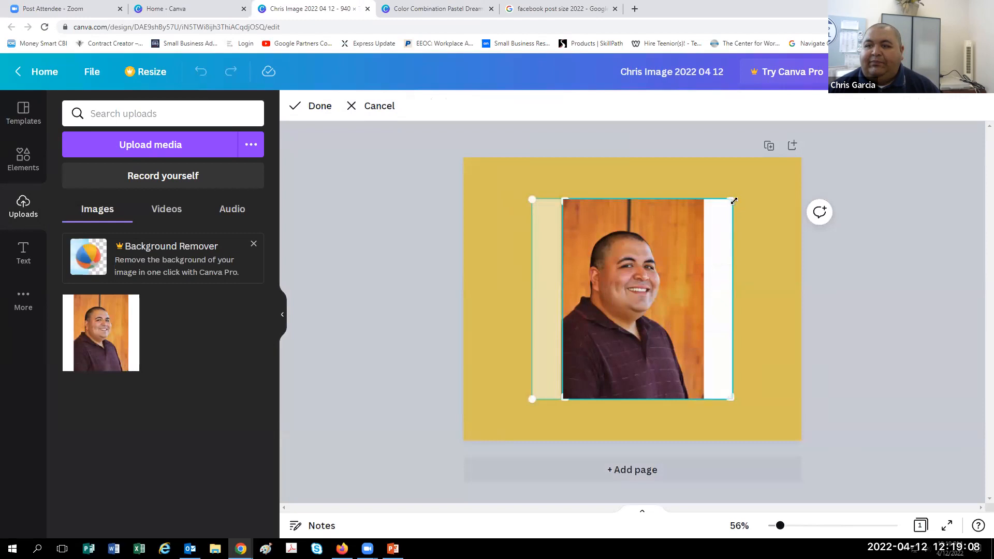
drag(735, 202, 708, 220)
key(Return)
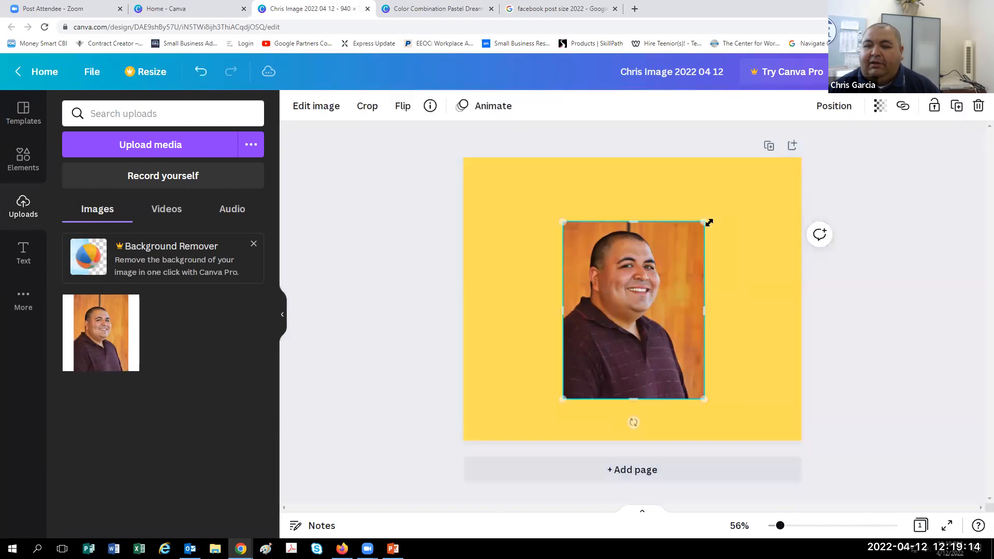
Enlarge the photo slightly and move it up a little on the page.
drag(705, 401, 735, 420)
drag(663, 369, 650, 344)
click(798, 321)
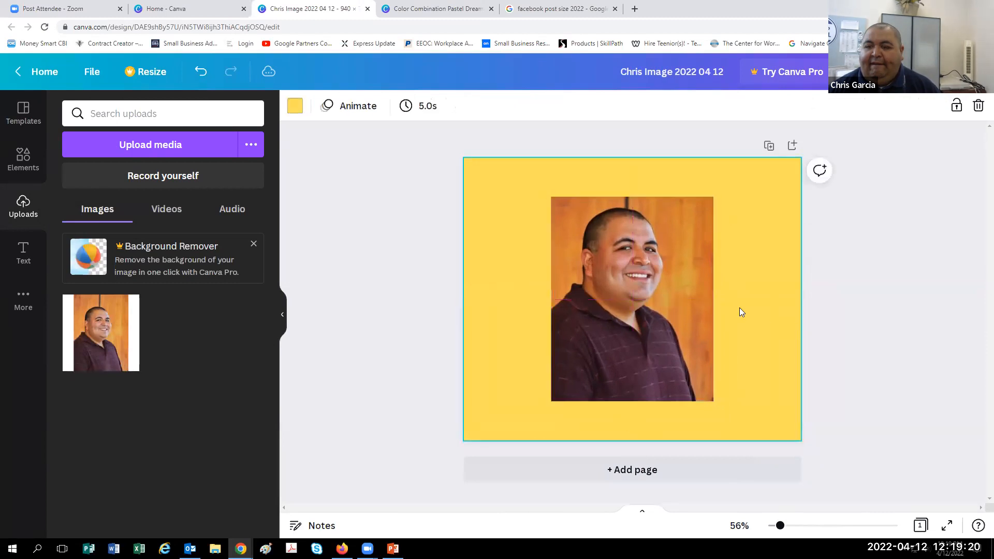
Rotate the photo slightly so it sits at a tilt on the yellow page.
click(561, 390)
drag(553, 403, 578, 373)
mouse_move(644, 393)
mouse_down()
mouse_move(624, 381)
mouse_move(660, 382)
mouse_move(619, 384)
mouse_move(651, 385)
mouse_up()
click(538, 247)
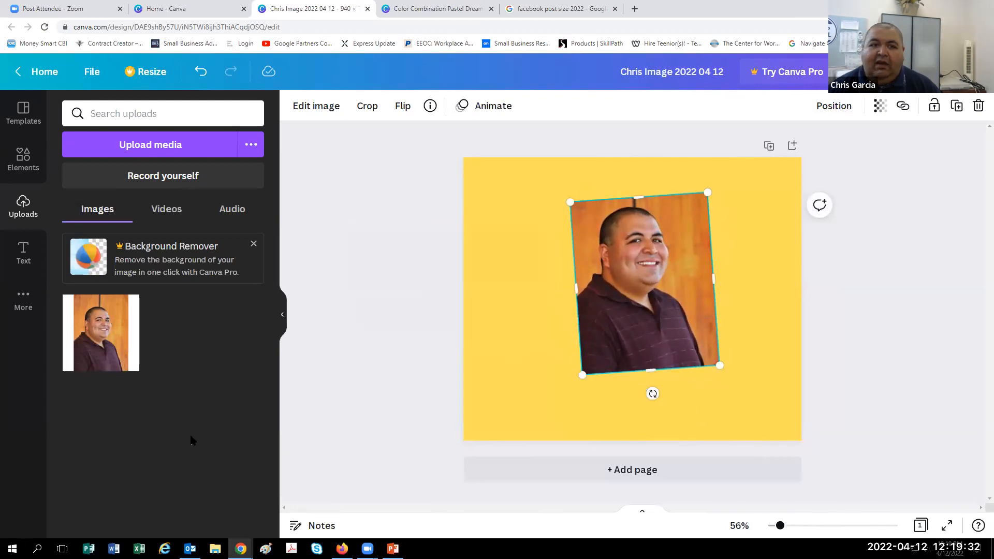
Add an arrow line from Elements and place it below the photo.
click(27, 166)
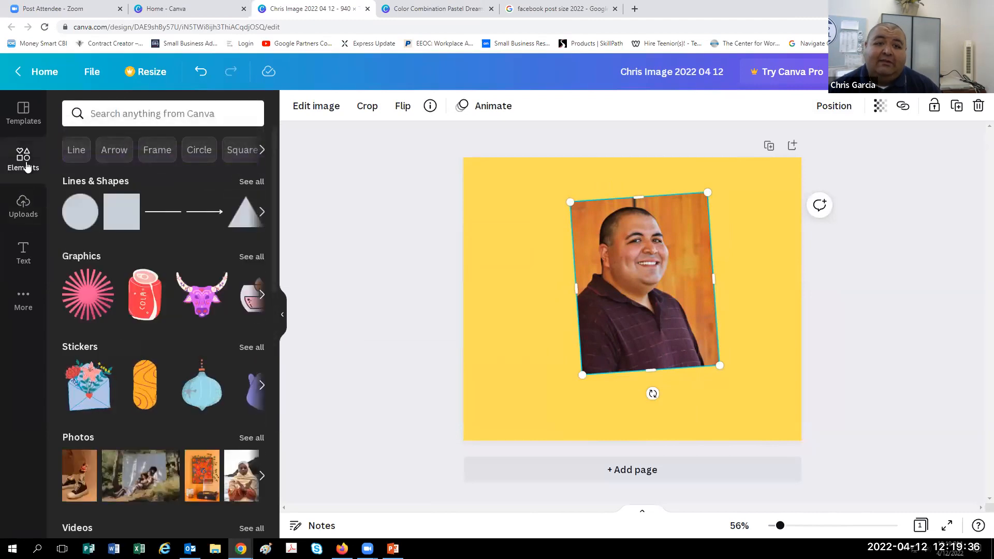
click(203, 216)
drag(664, 297, 653, 428)
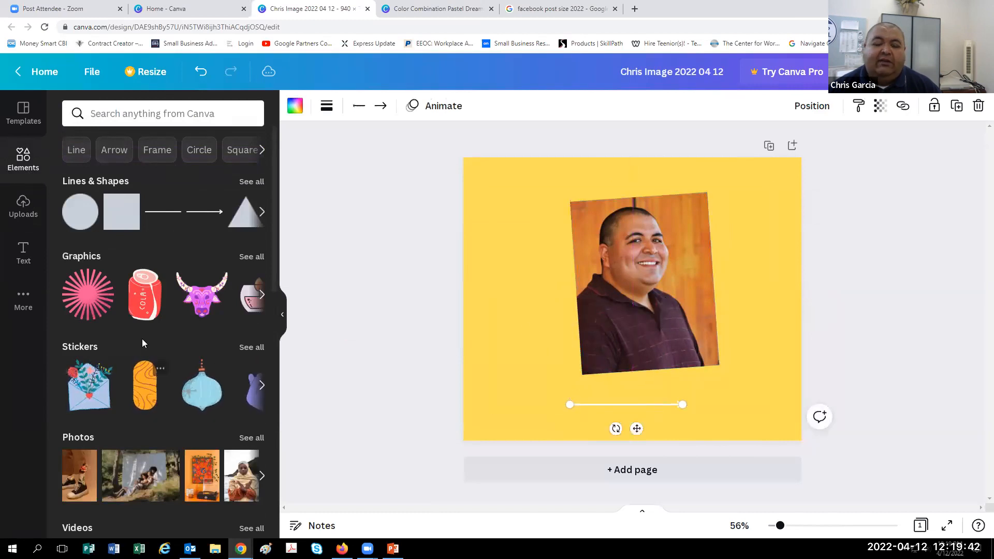
Add the pink starburst graphic and move it into the page's upper-left corner.
click(88, 294)
drag(639, 318, 494, 188)
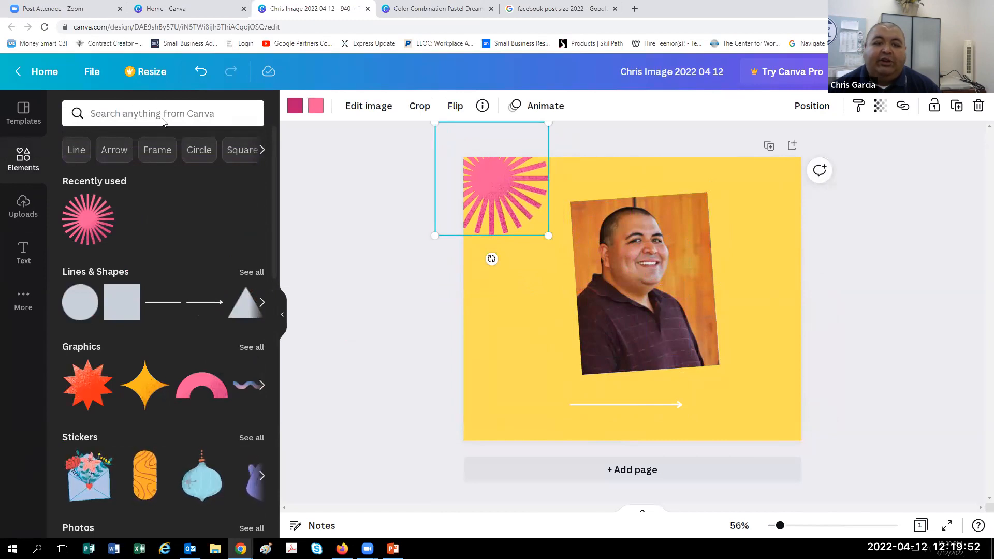
Browse the Elements categories for a suitable frame.
scroll(102, 337, down, 2)
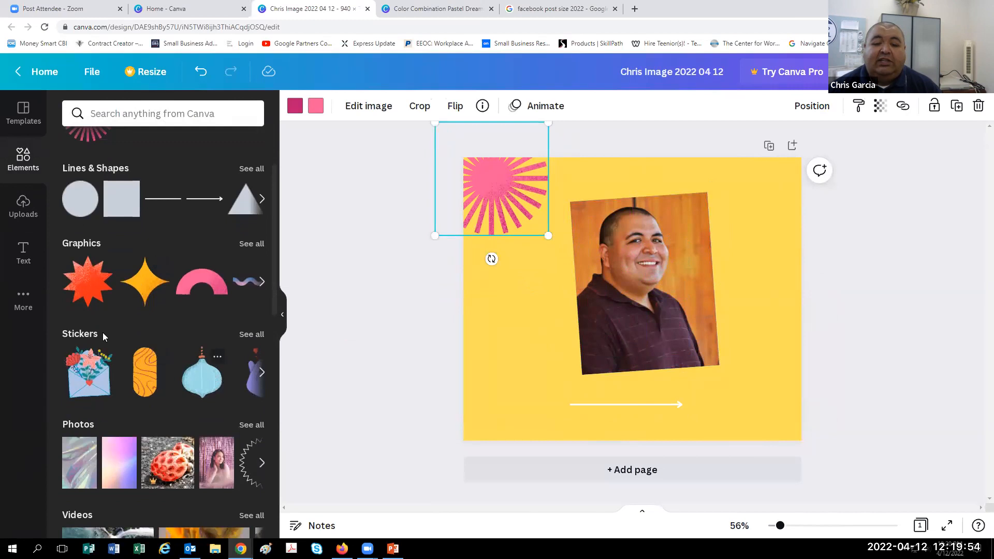
scroll(228, 399, down, 1)
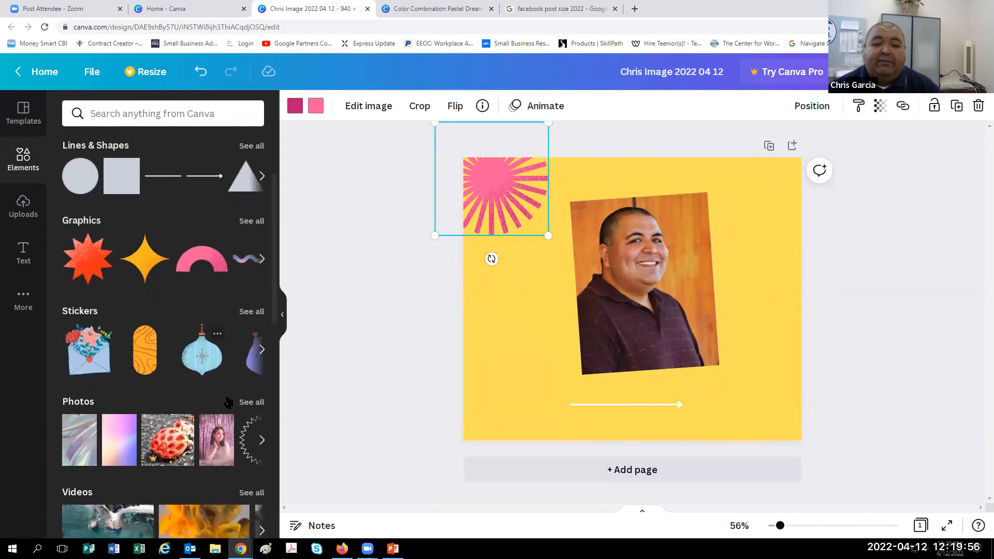
scroll(228, 401, down, 3)
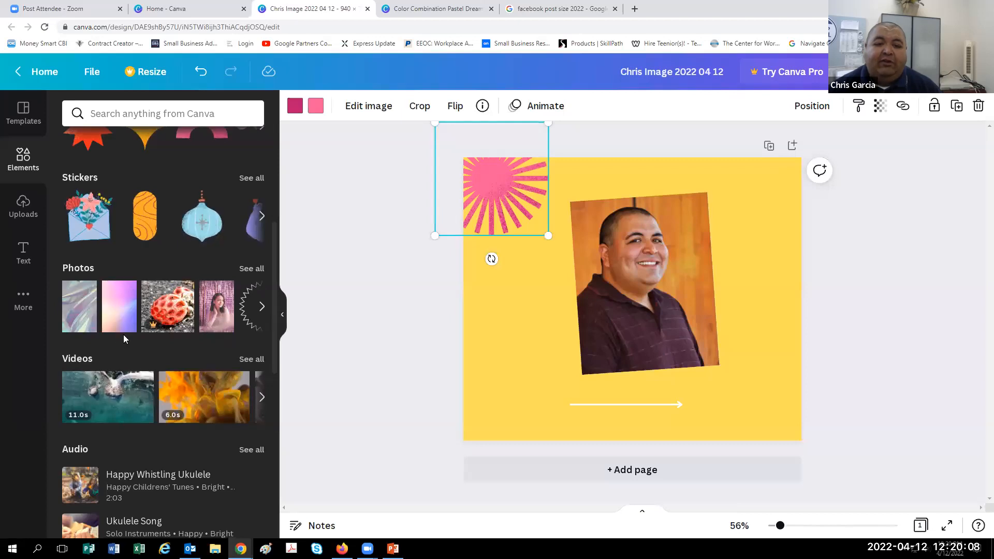
scroll(123, 334, down, 2)
scroll(133, 352, down, 3)
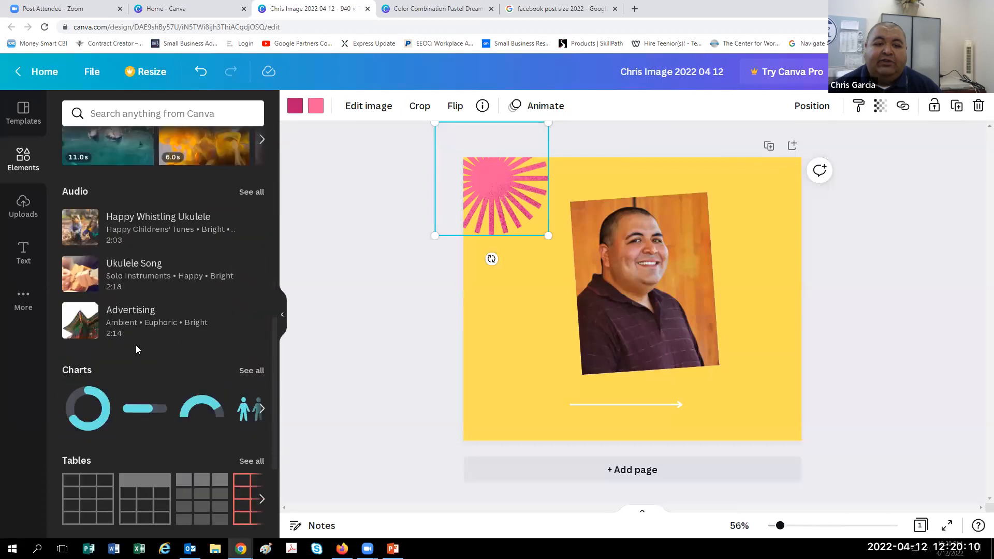
scroll(115, 411, down, 1)
scroll(115, 414, down, 1)
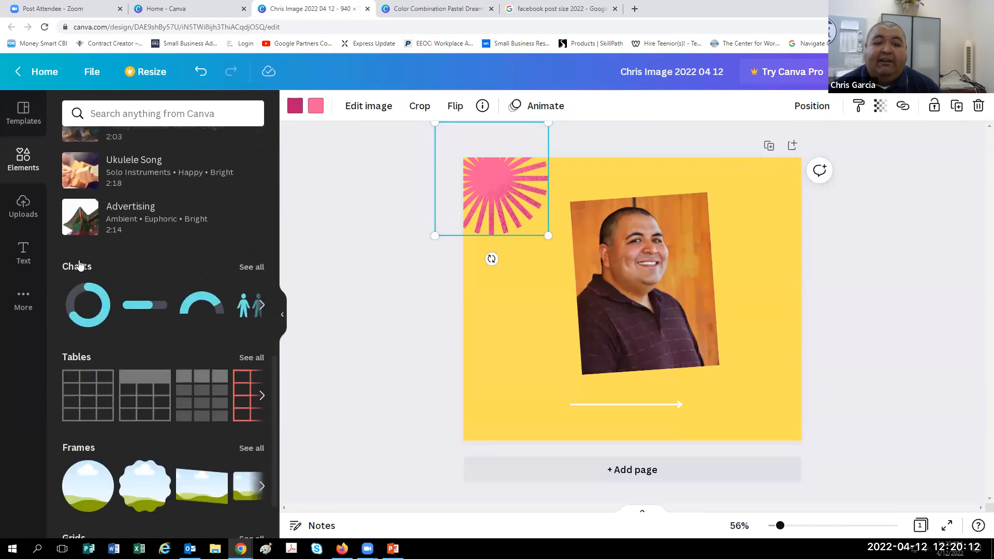
scroll(139, 409, down, 1)
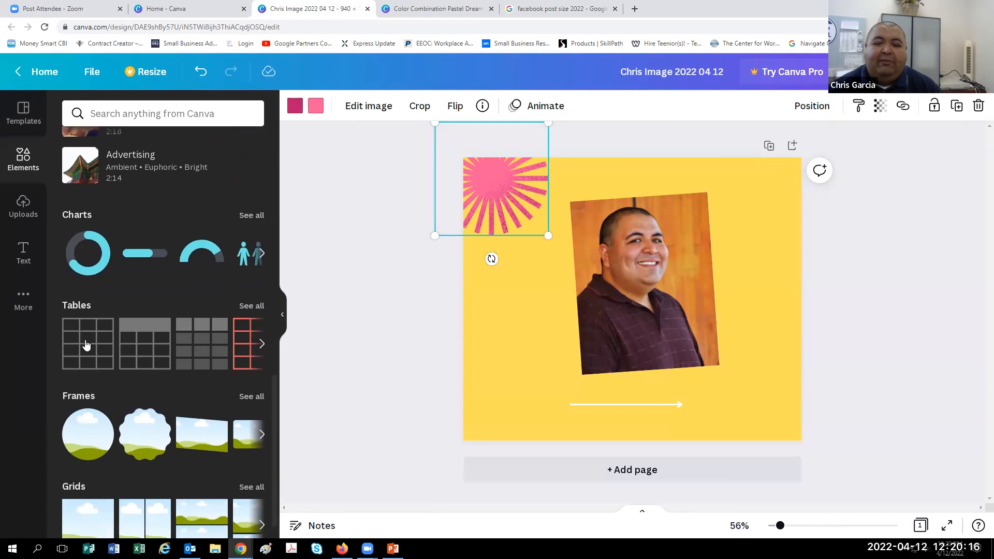
scroll(100, 342, down, 1)
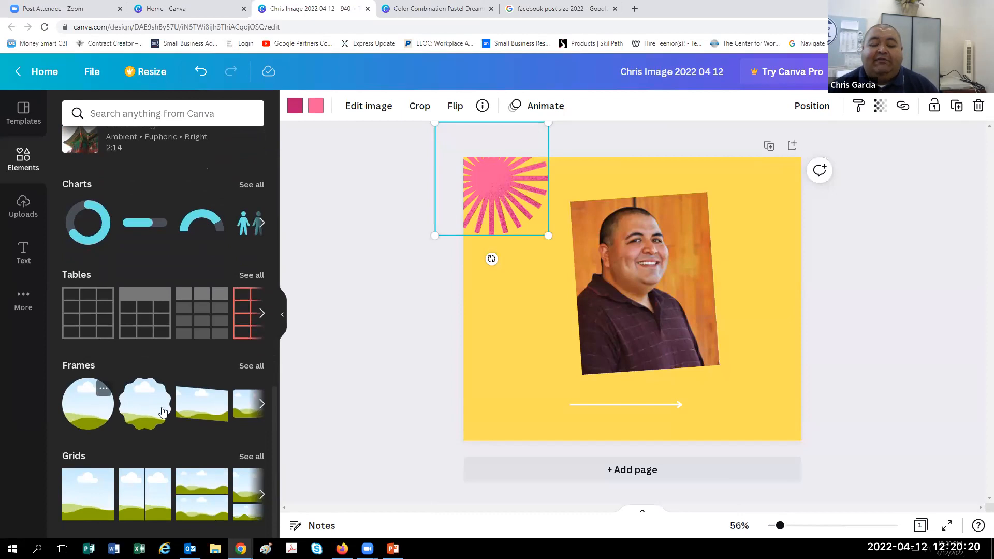
Add a double-bordered rectangular frame from all frames and drop the photo into it.
click(252, 366)
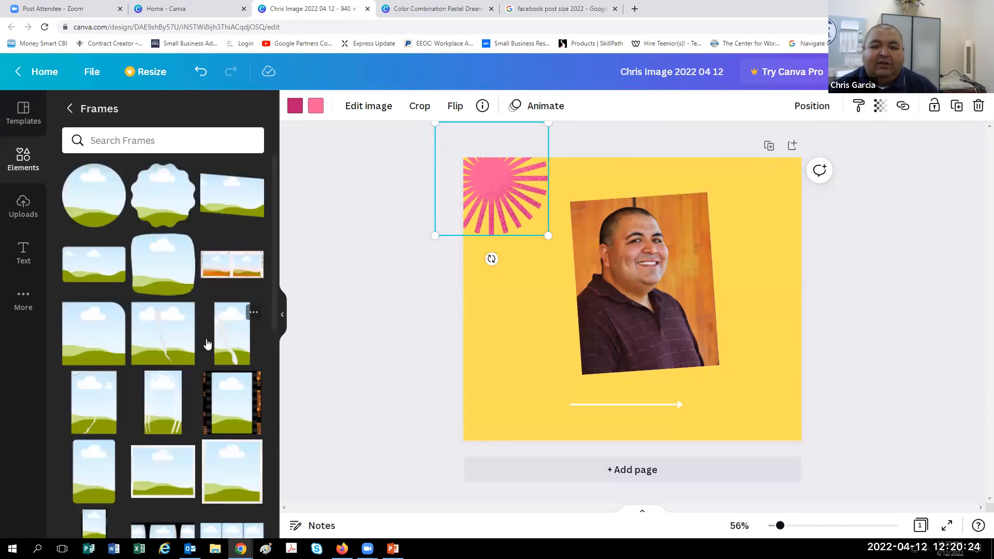
scroll(171, 352, down, 5)
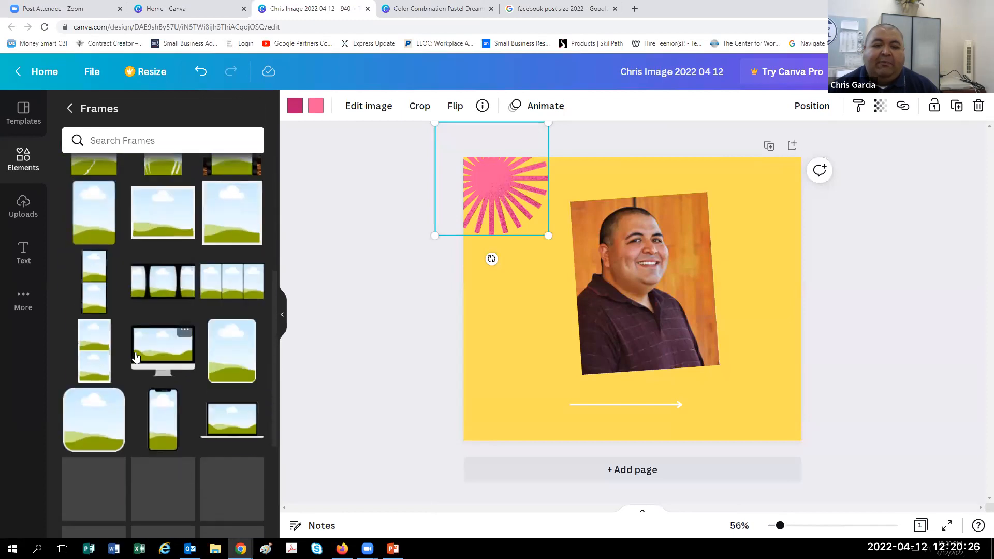
scroll(136, 357, up, 5)
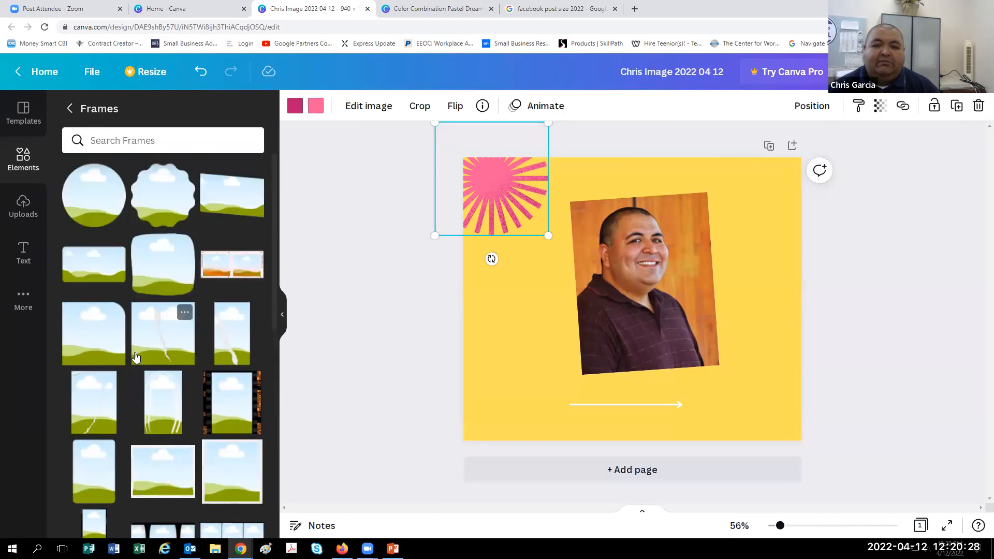
scroll(136, 358, down, 10)
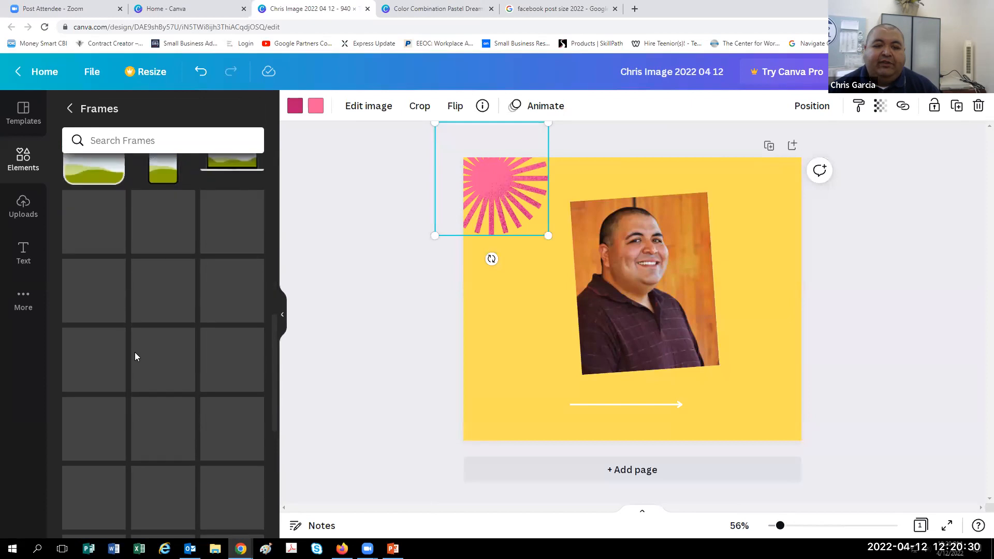
scroll(135, 357, down, 4)
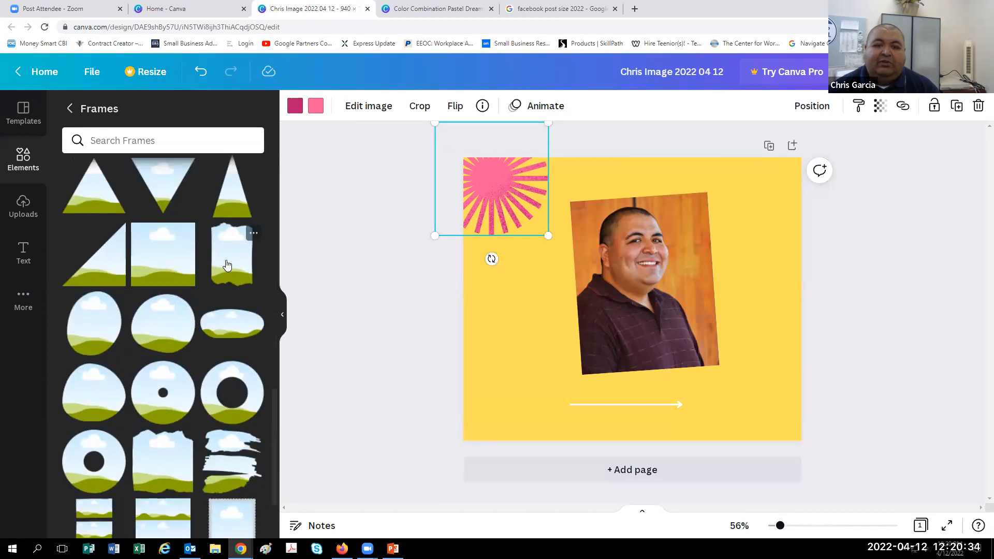
scroll(127, 358, down, 4)
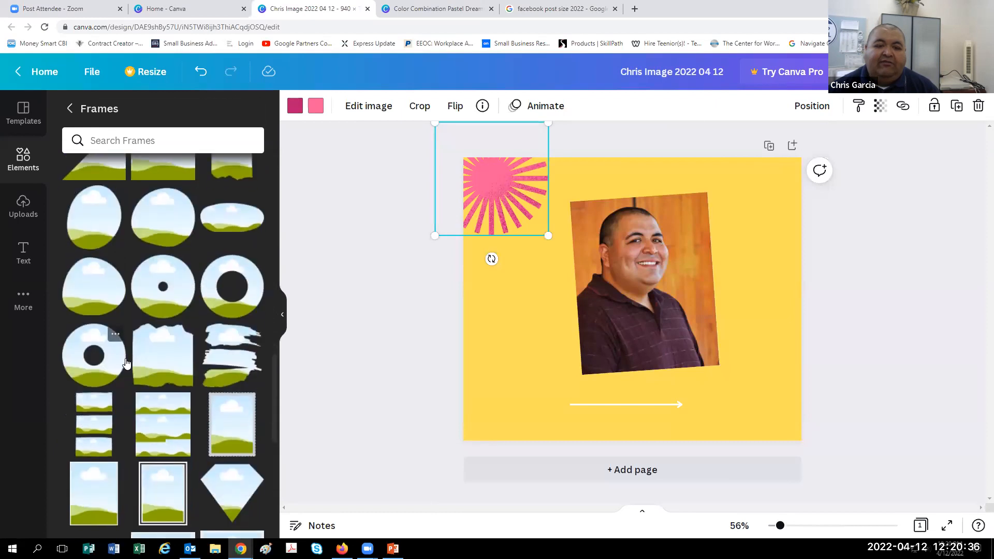
scroll(125, 362, down, 2)
drag(164, 302, 523, 310)
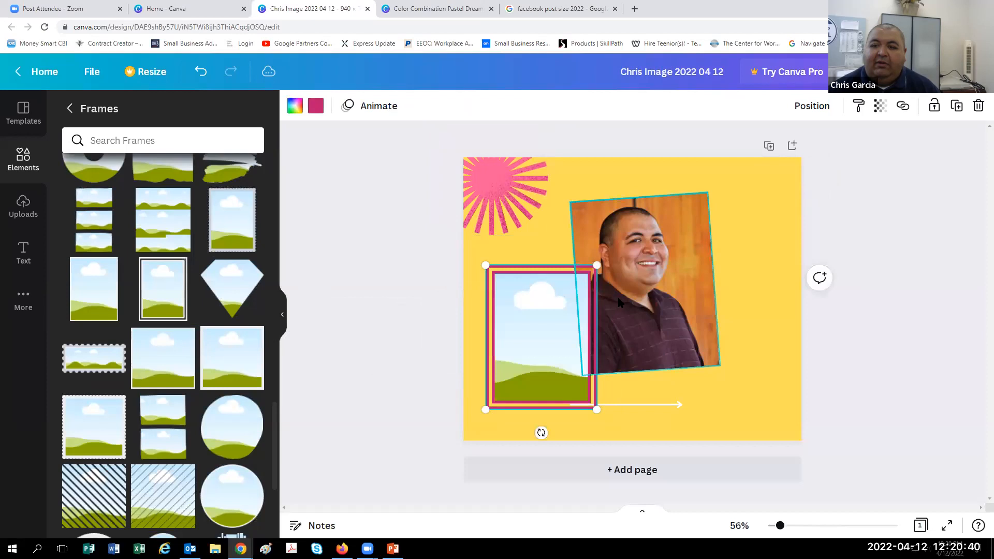
drag(660, 287, 619, 318)
click(534, 360)
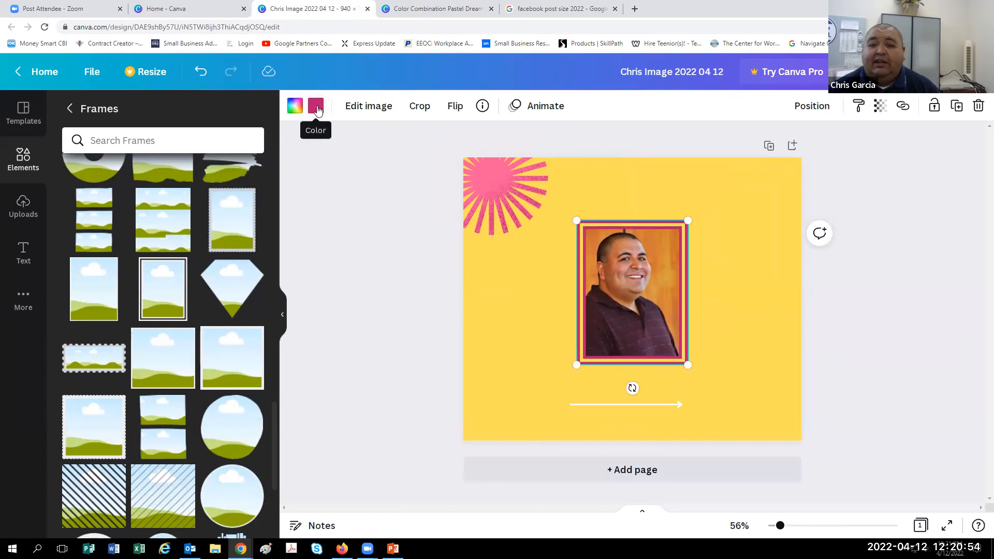
Set the frame's first border colour to Tiffany Blue #A0E7E5 from the Pastel Dreams palette.
click(297, 109)
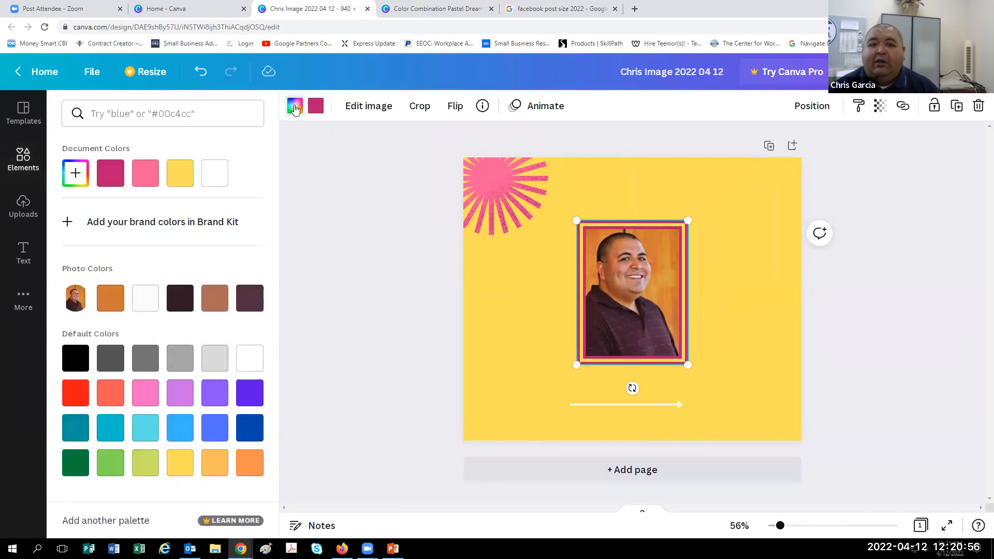
click(447, 8)
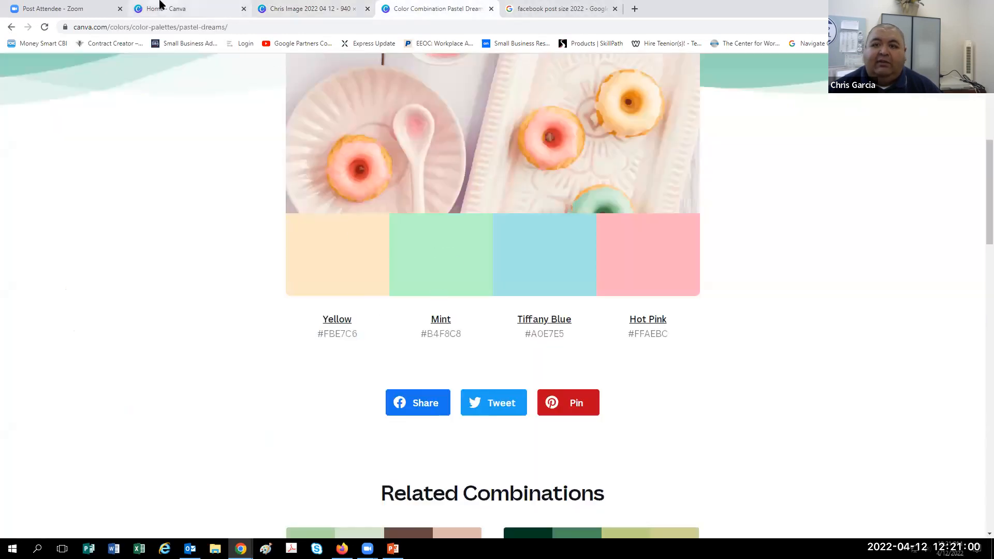
click(159, 6)
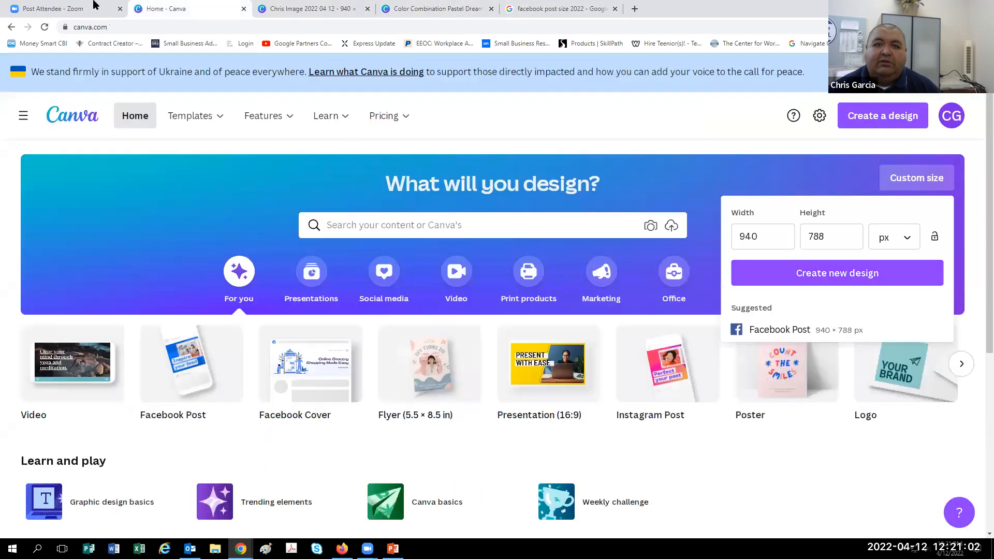
click(302, 10)
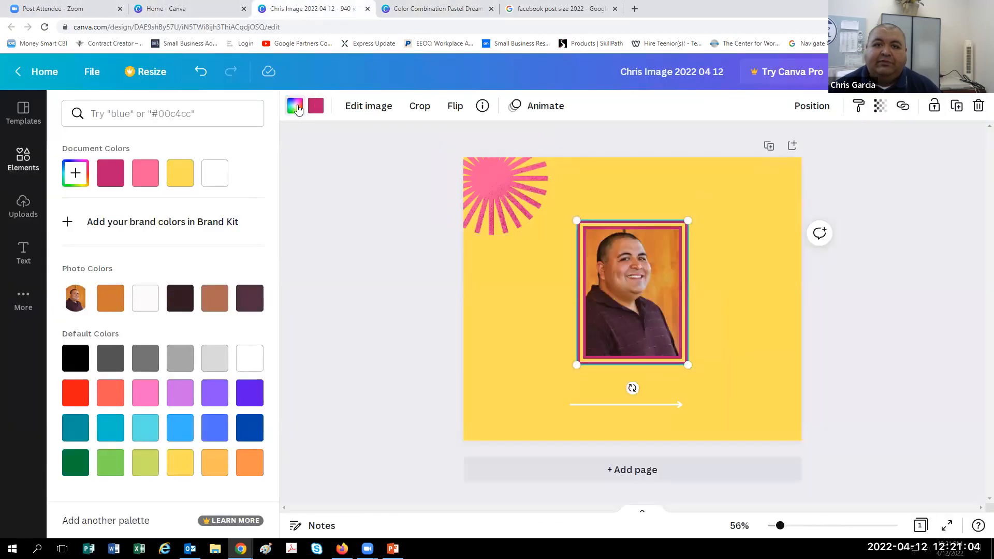
click(315, 107)
click(300, 109)
click(76, 173)
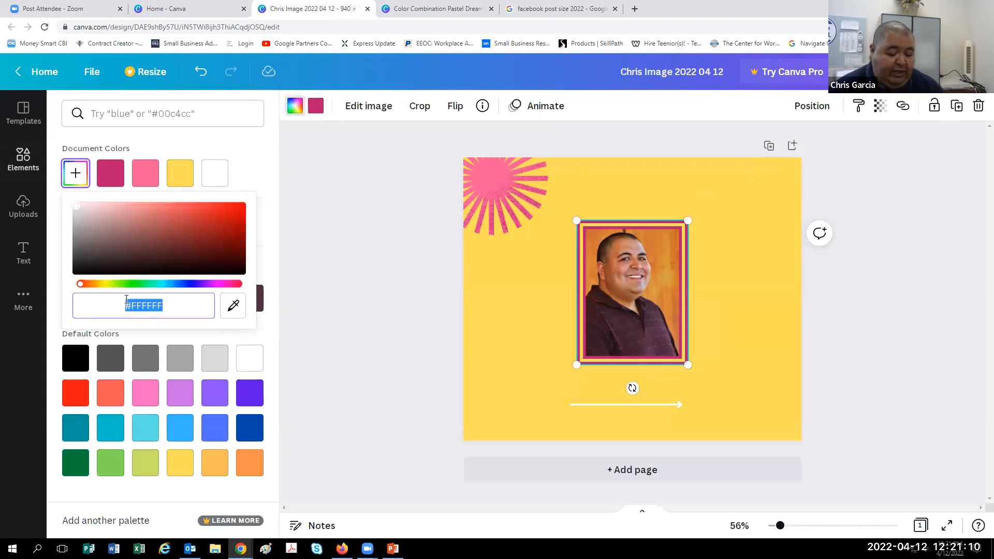
text(#A0E)
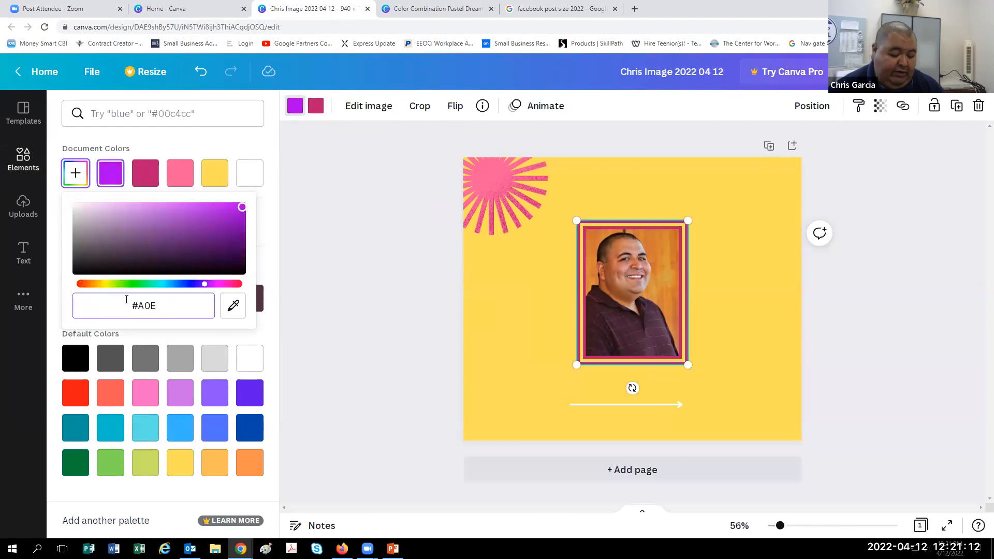
text(7E5)
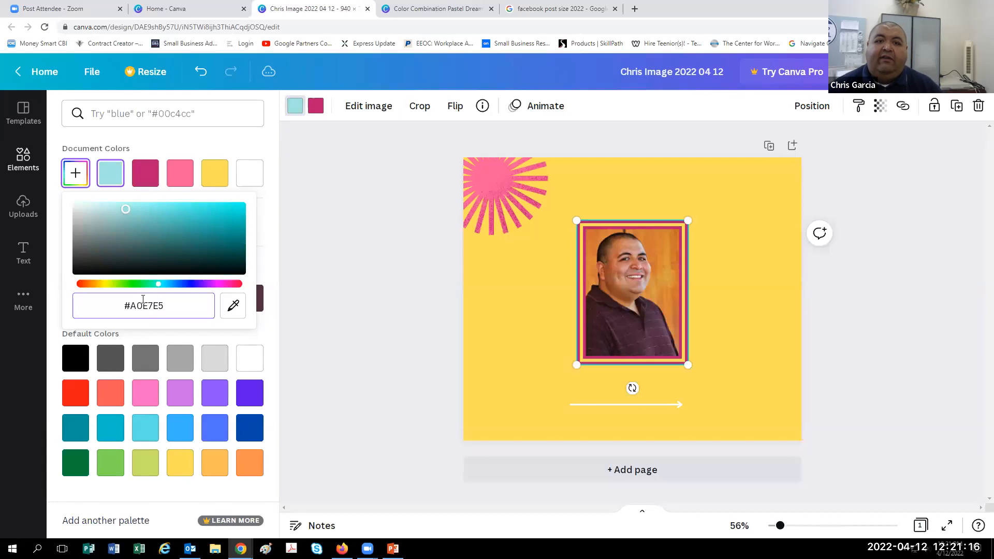
click(111, 181)
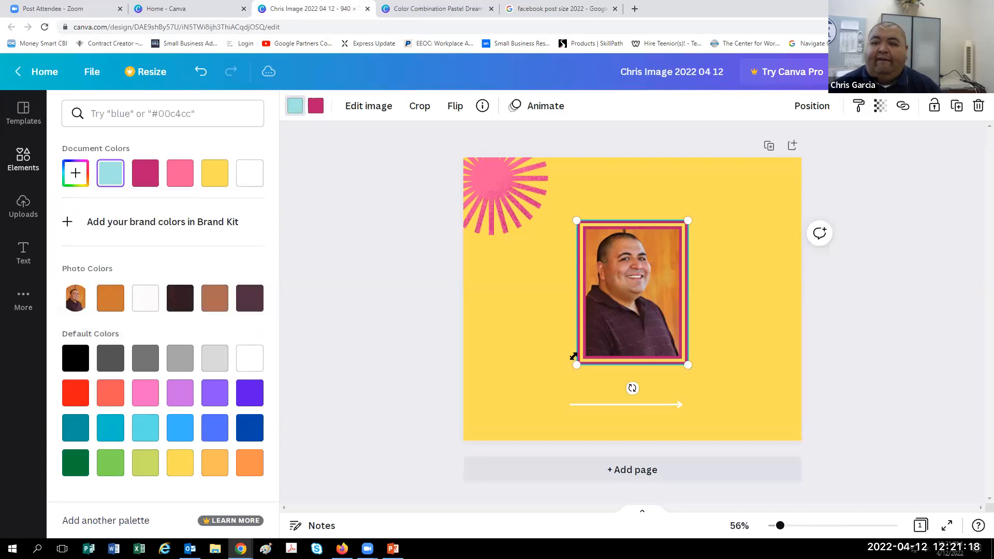
Recolour the frame's second border with the same Tiffany Blue.
click(674, 185)
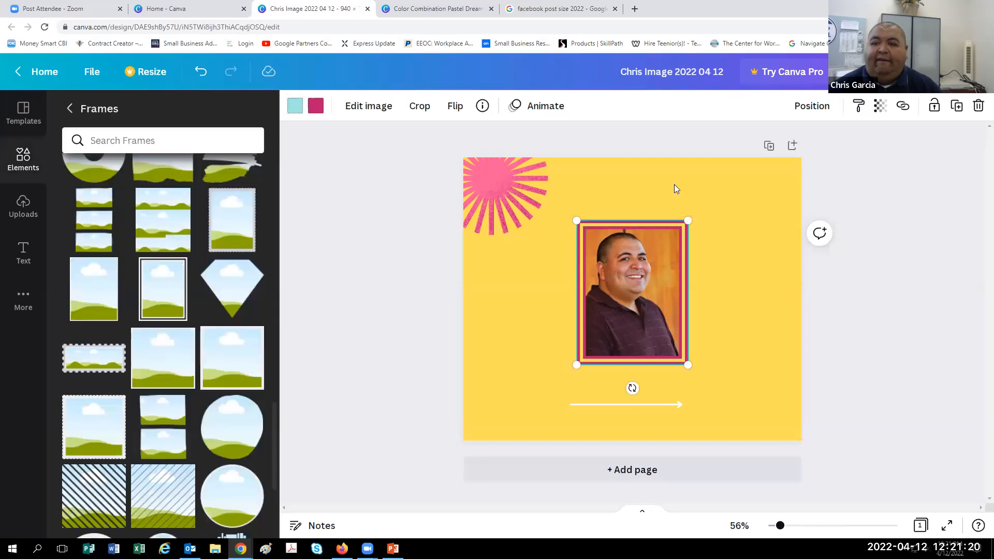
click(672, 321)
click(314, 114)
click(109, 171)
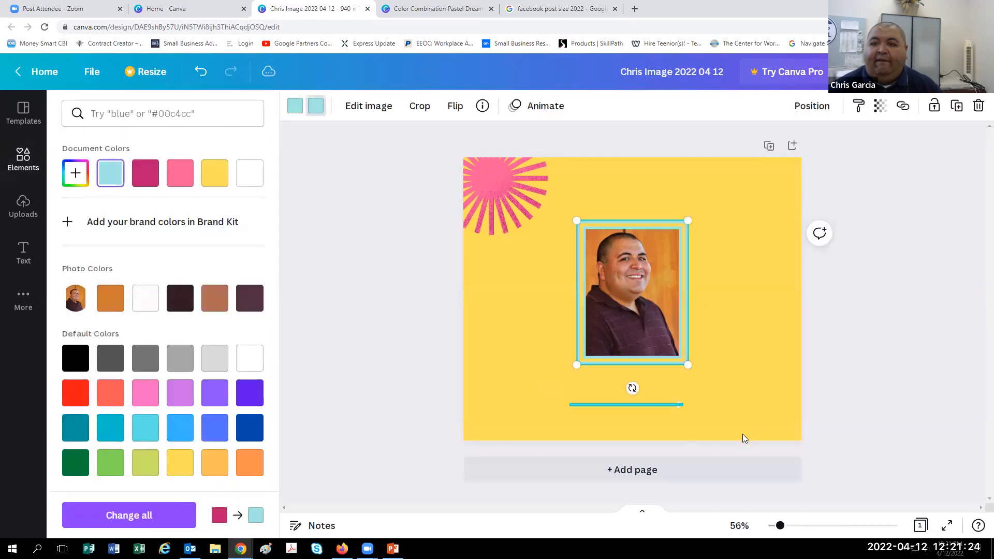
click(795, 370)
Enlarge the framed photo by resizing the frame from its corner.
click(682, 358)
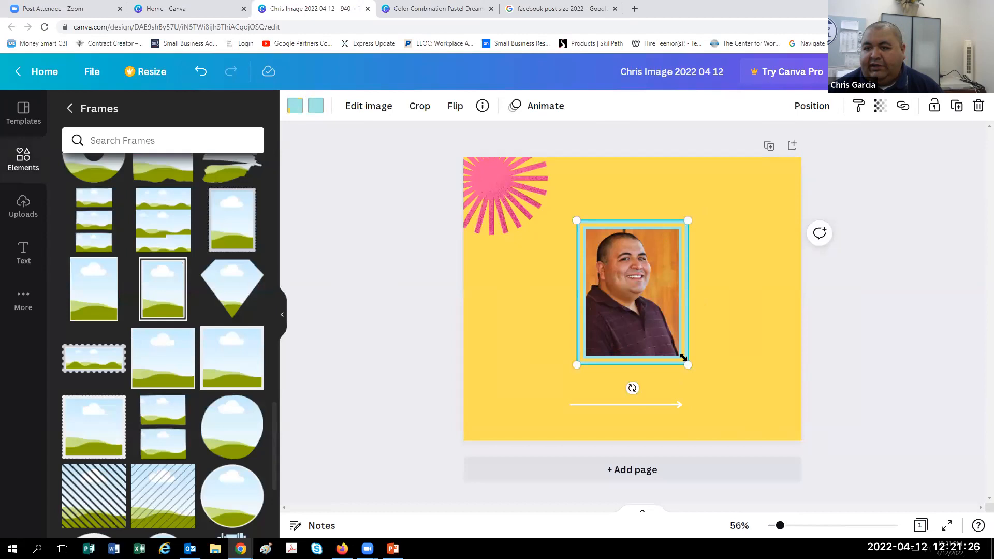
drag(686, 365, 686, 415)
click(686, 414)
click(650, 340)
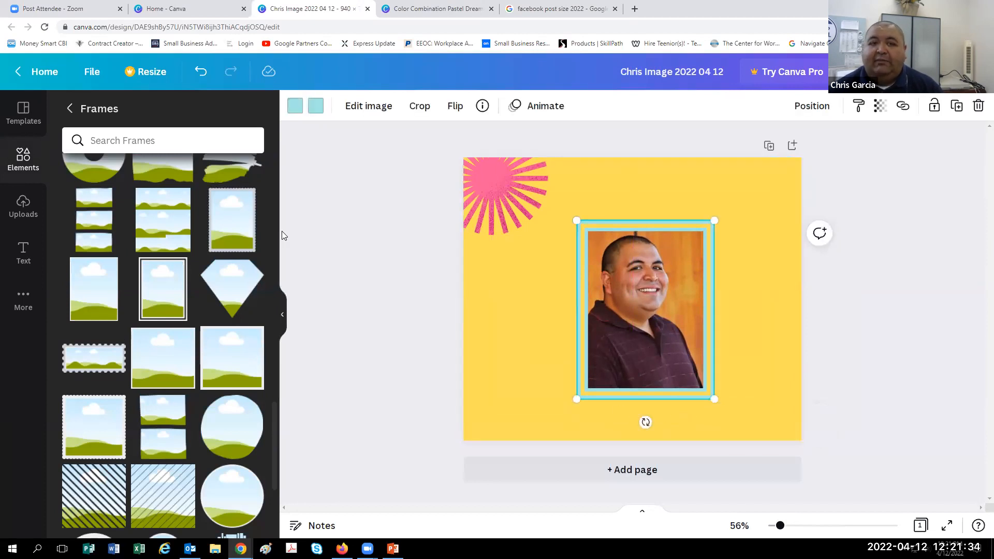
Delete the pink sunburst graphic from the top-left corner of the post.
click(69, 109)
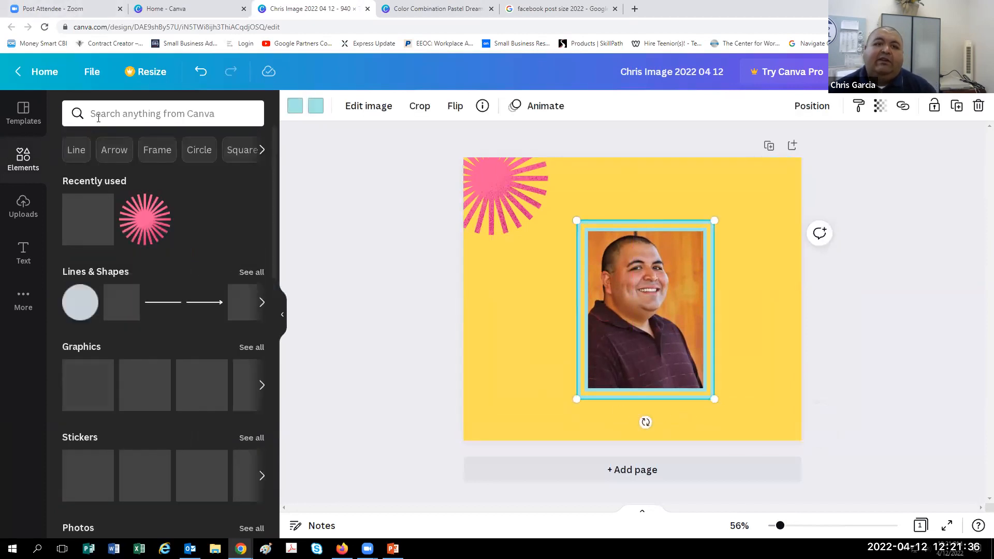
click(257, 273)
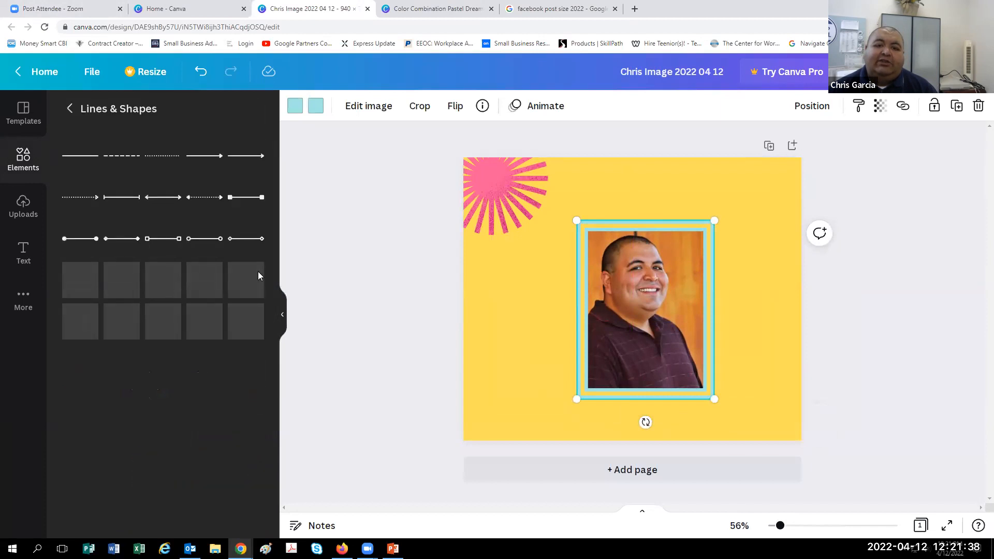
scroll(200, 329, down, 5)
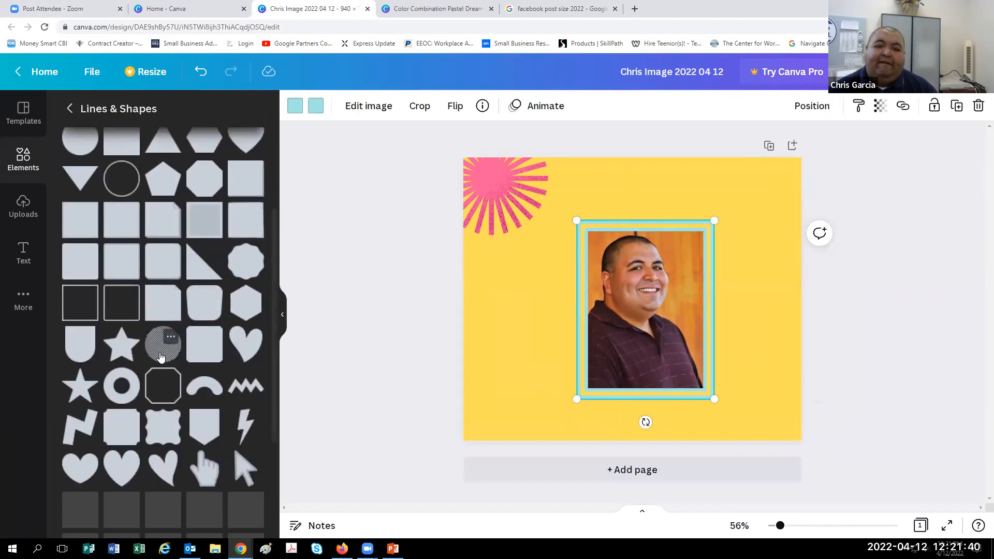
click(505, 206)
key(Delete)
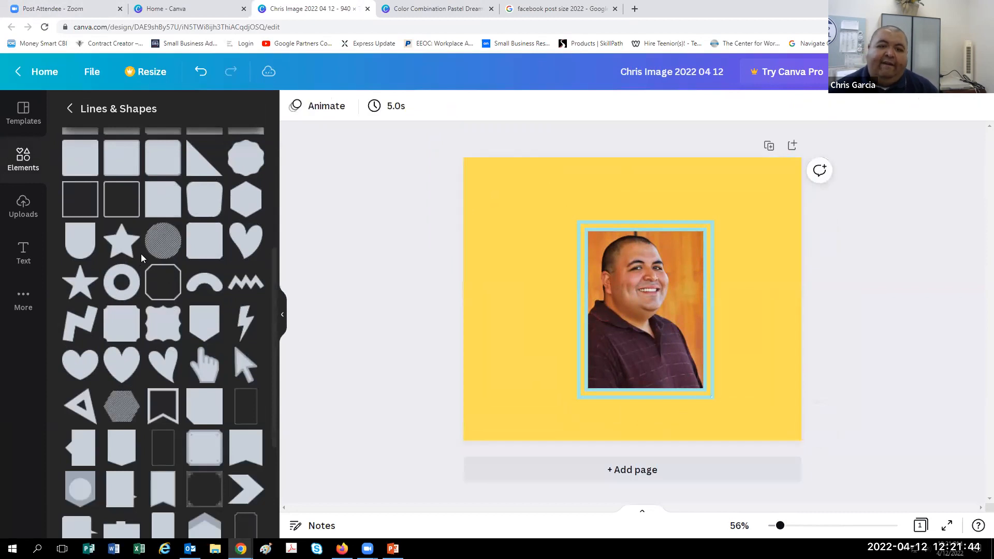
Move the framed photo toward the left side of the post.
scroll(141, 254, down, 7)
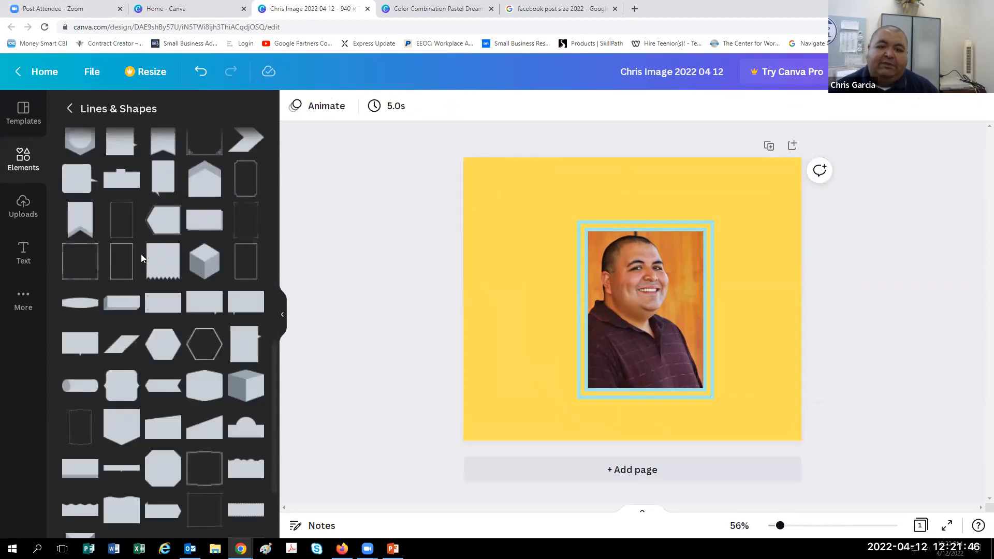
scroll(141, 254, down, 4)
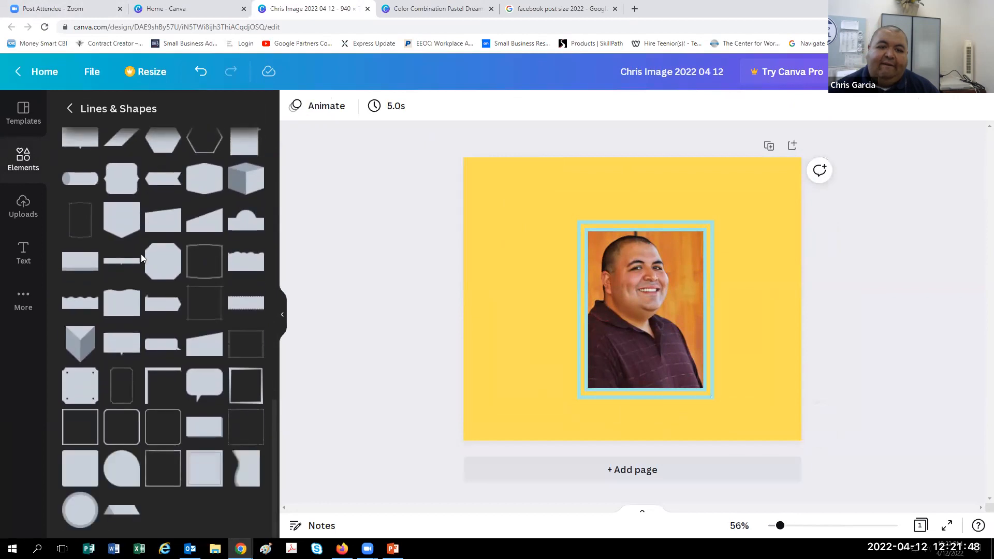
drag(624, 305, 544, 315)
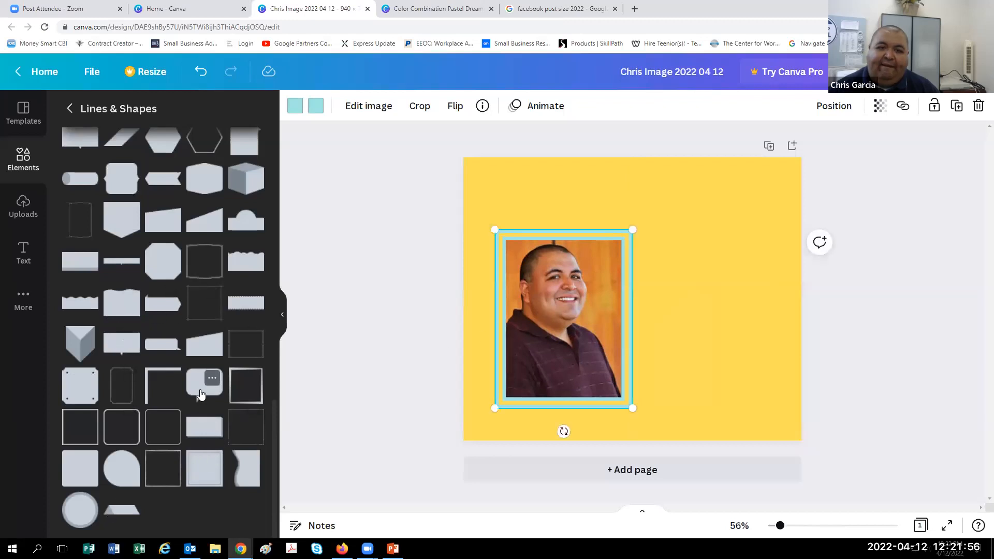
Add a speech bubble shape from Lines & Shapes to the upper right of the post, beside the photo.
scroll(190, 415, up, 2)
scroll(190, 416, down, 1)
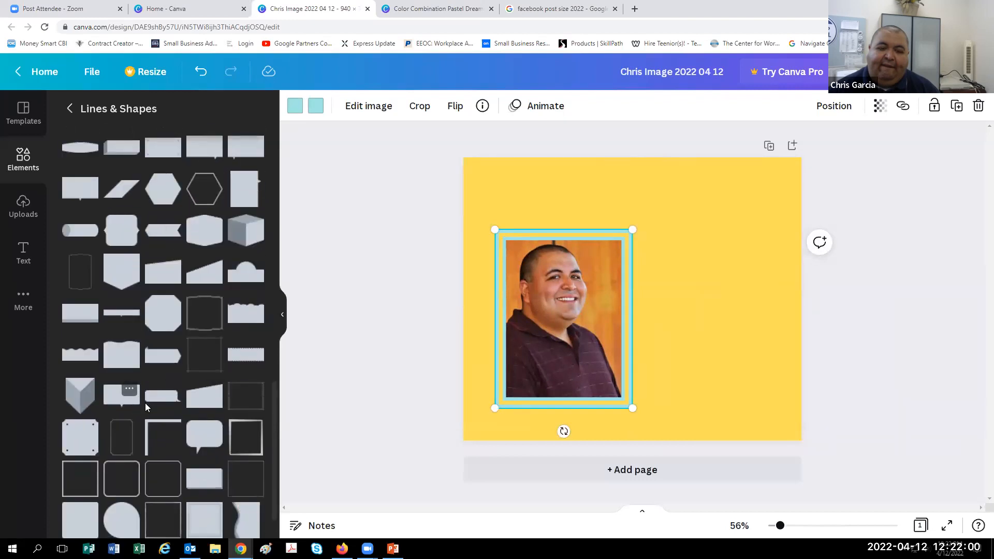
drag(199, 442, 716, 239)
drag(650, 302, 694, 235)
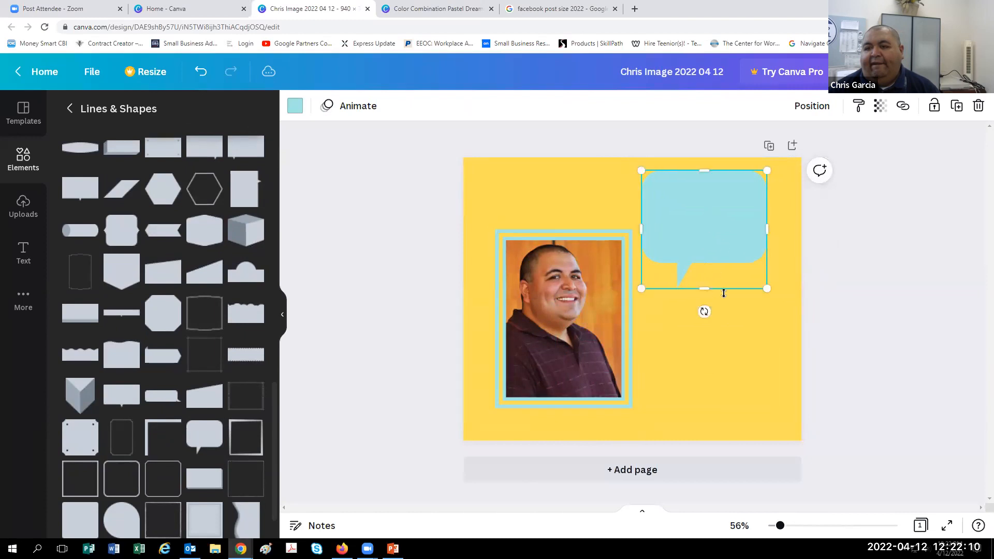
click(769, 346)
click(701, 224)
key(Delete)
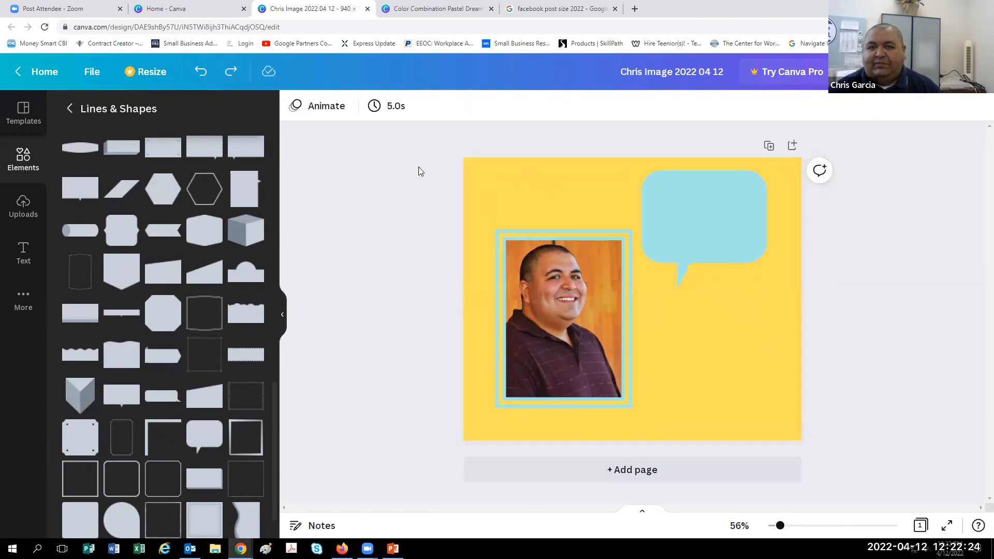
Recolour the speech bubble white.
click(708, 197)
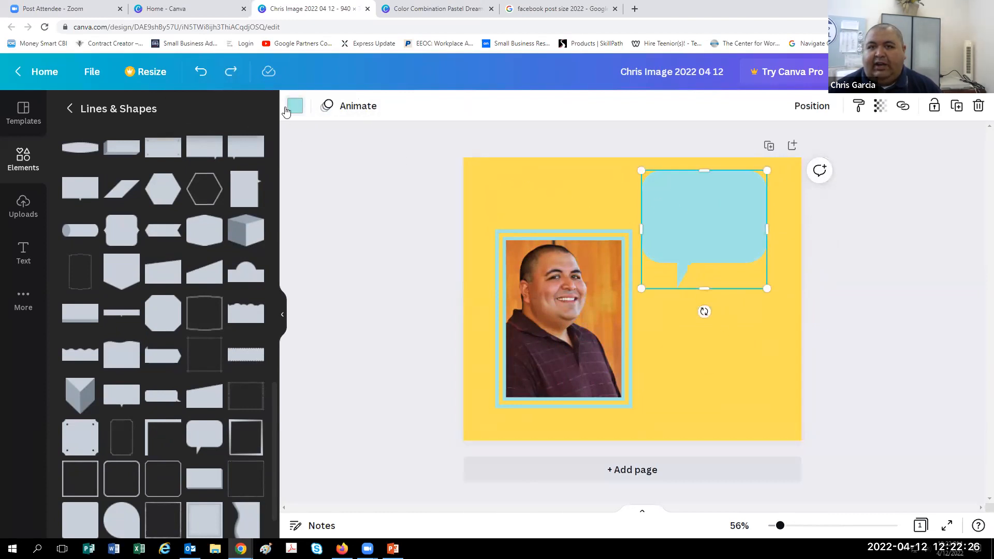
click(294, 107)
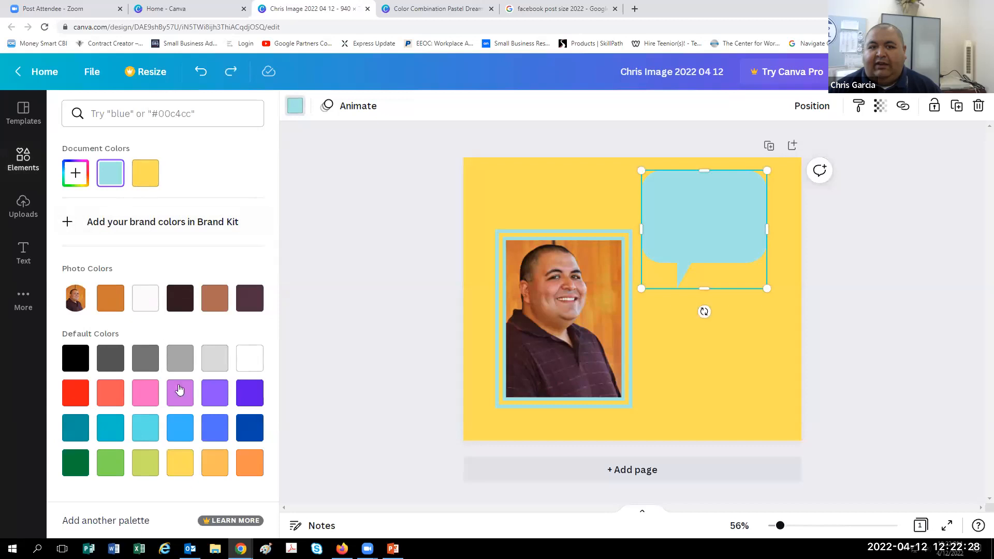
click(250, 358)
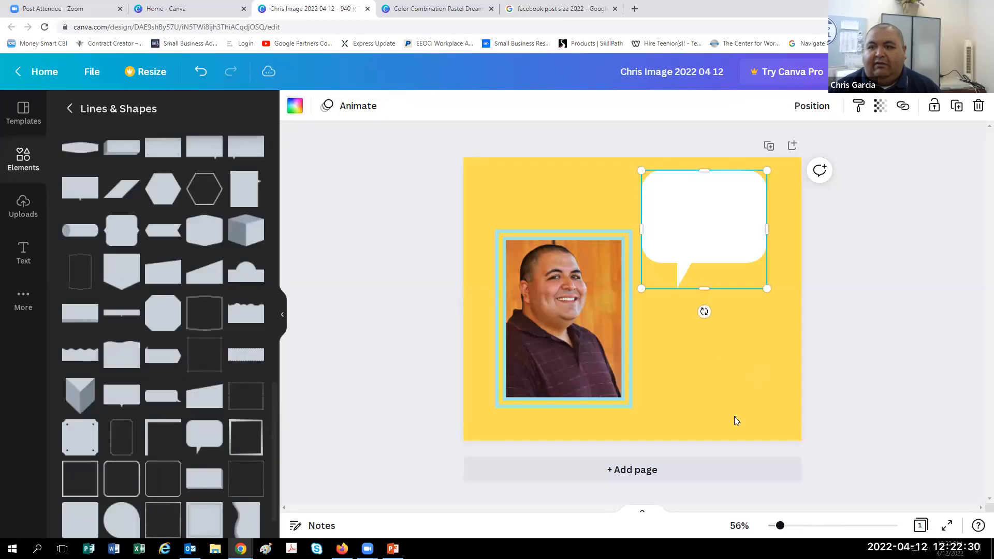
click(736, 420)
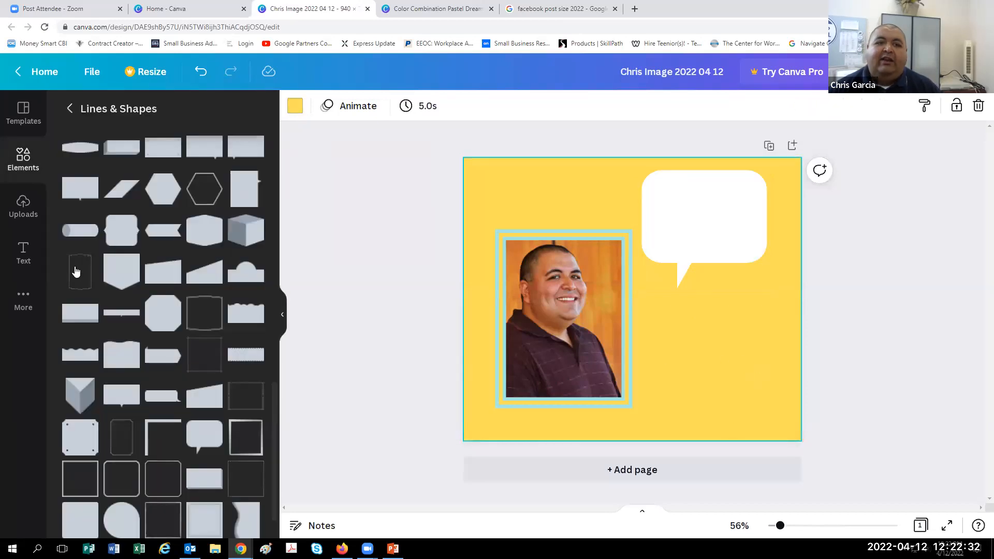
Add a body text box to the post.
click(16, 260)
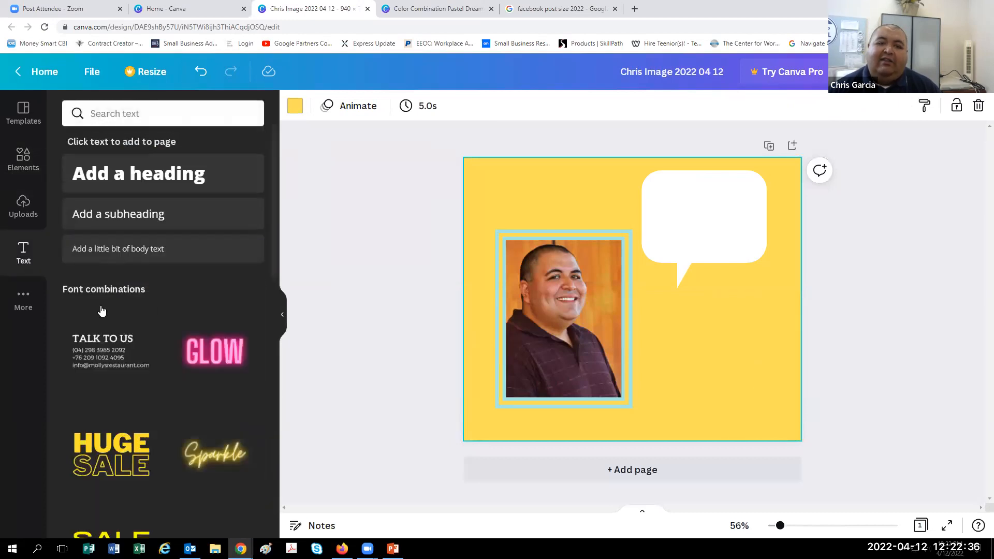
scroll(134, 357, down, 7)
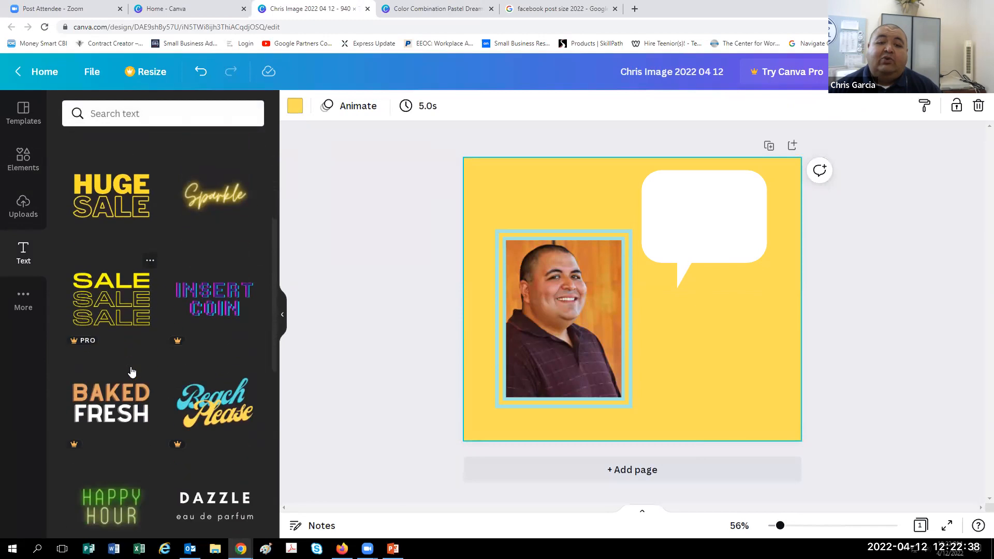
scroll(132, 372, down, 2)
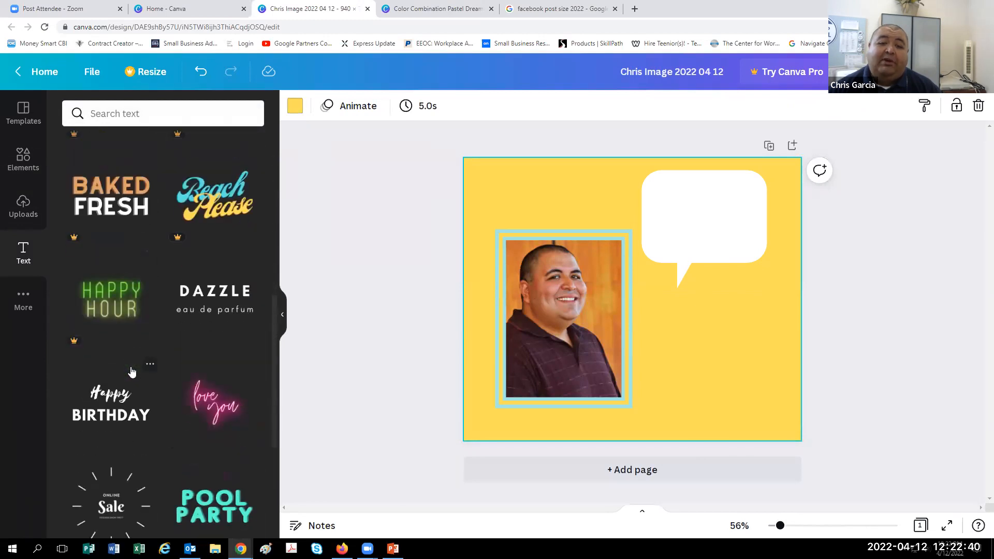
scroll(132, 372, down, 6)
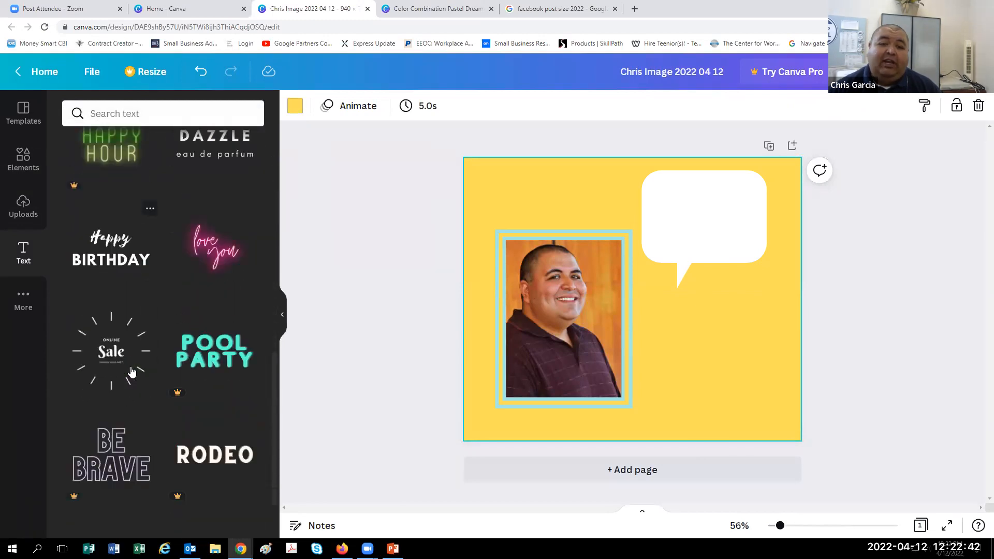
scroll(191, 463, down, 5)
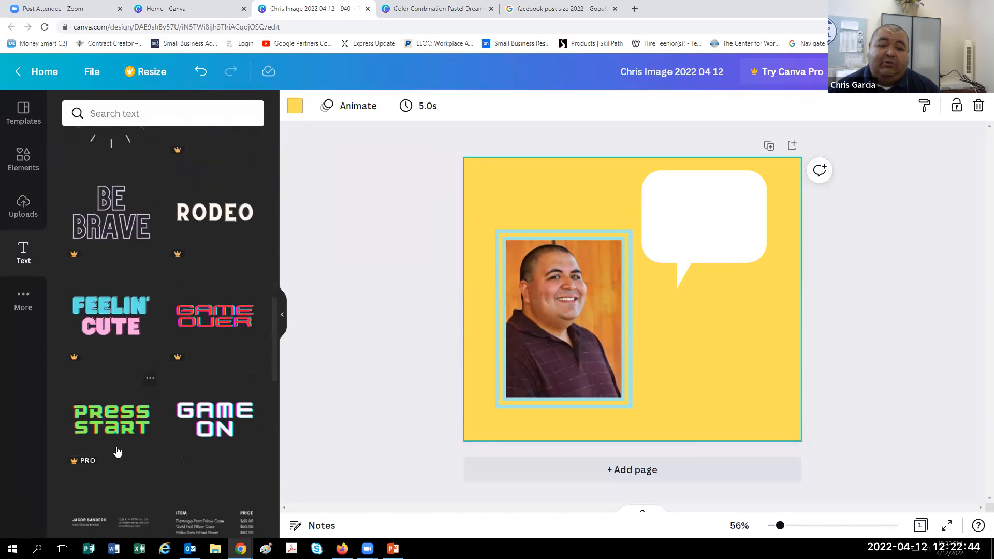
scroll(202, 474, down, 6)
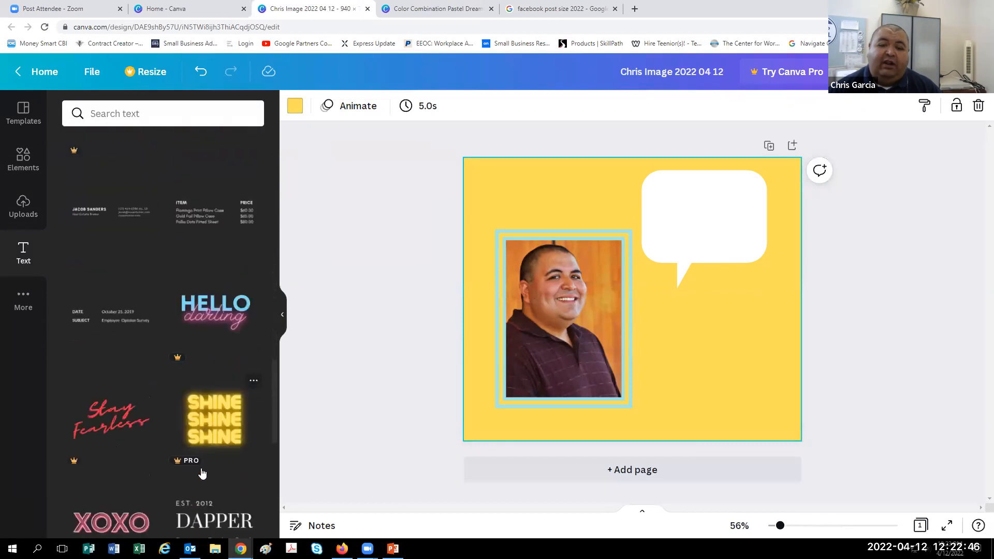
scroll(202, 473, up, 15)
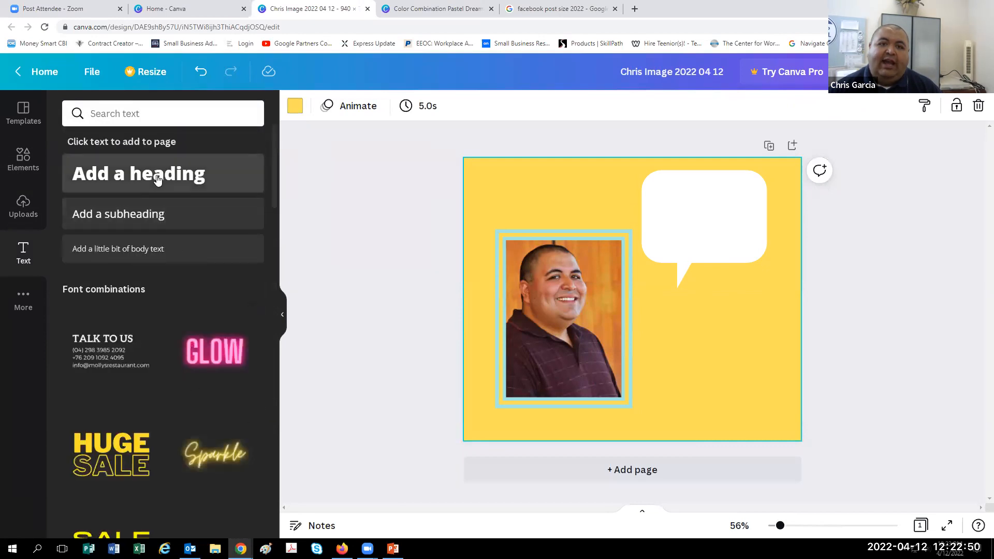
click(130, 258)
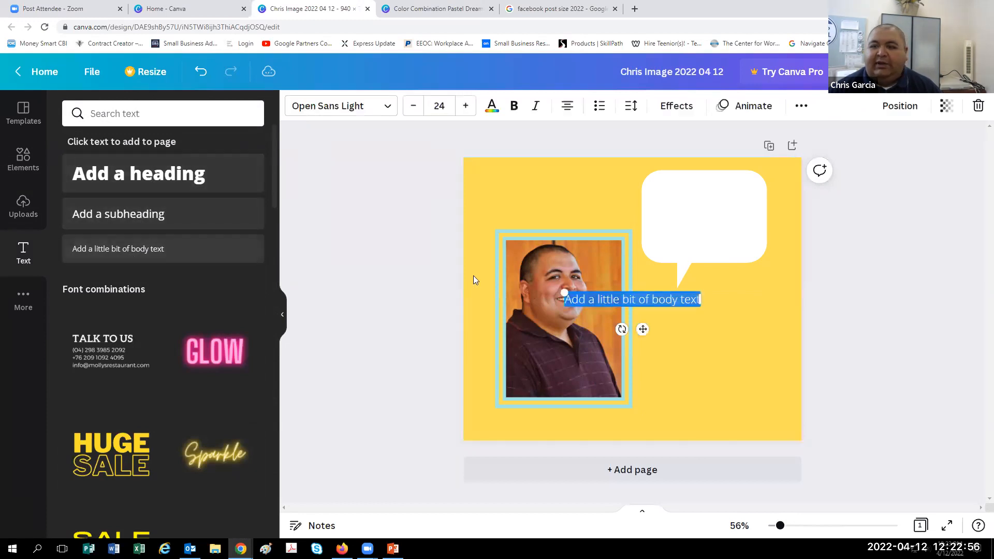
Move the text box into the speech bubble and enlarge it to about 27.6 size.
drag(640, 307, 717, 221)
drag(777, 210, 761, 239)
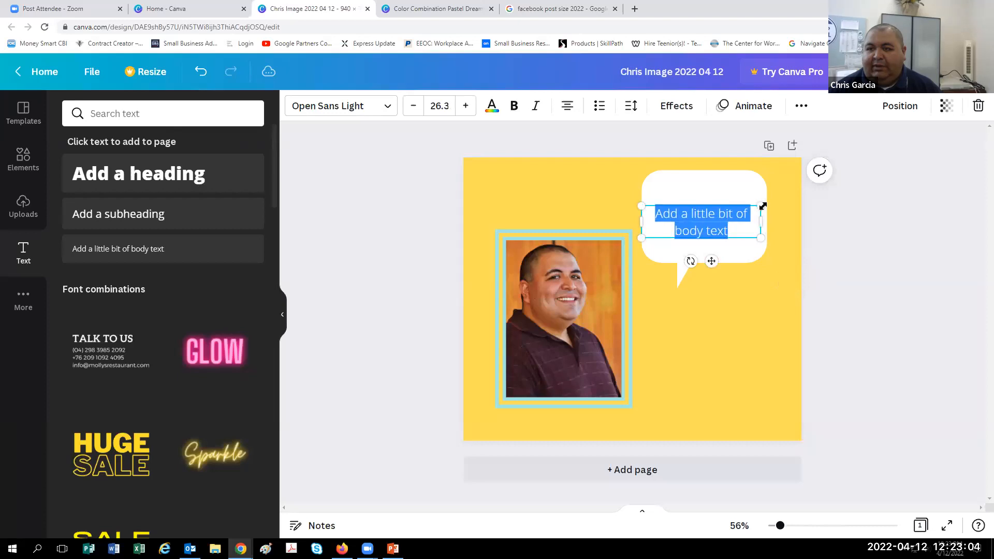
drag(764, 205, 765, 202)
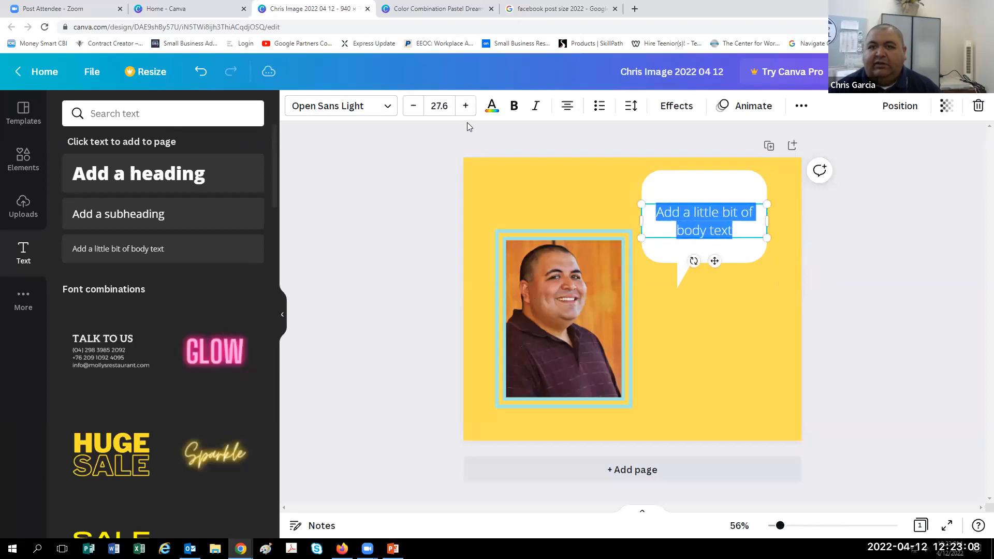
Change the text's font to Agrandir Medium.
click(384, 110)
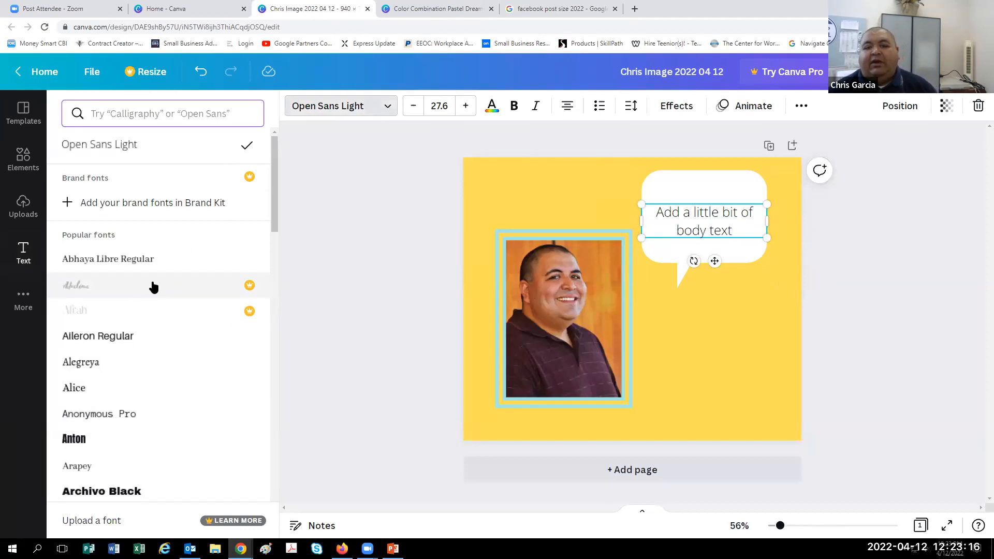
click(80, 447)
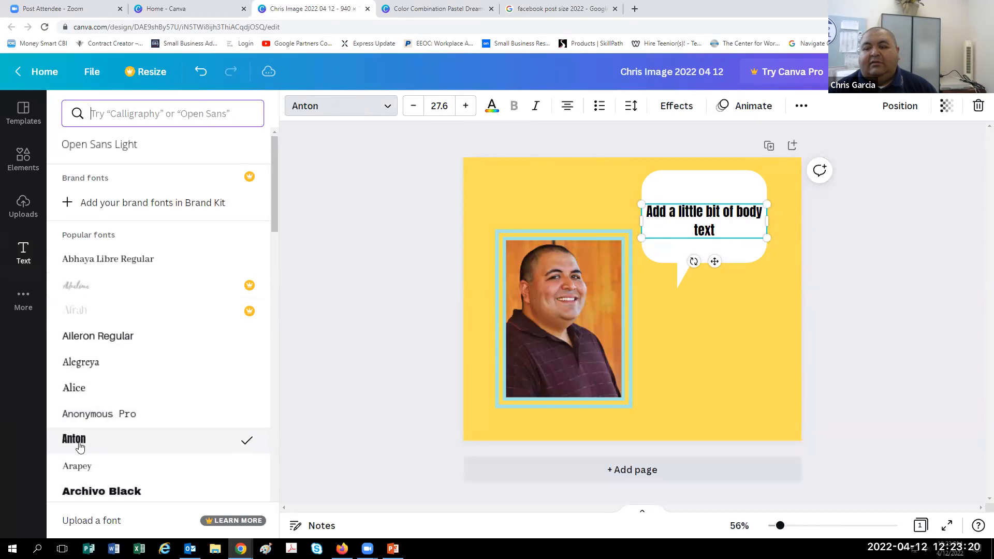
scroll(99, 370, down, 2)
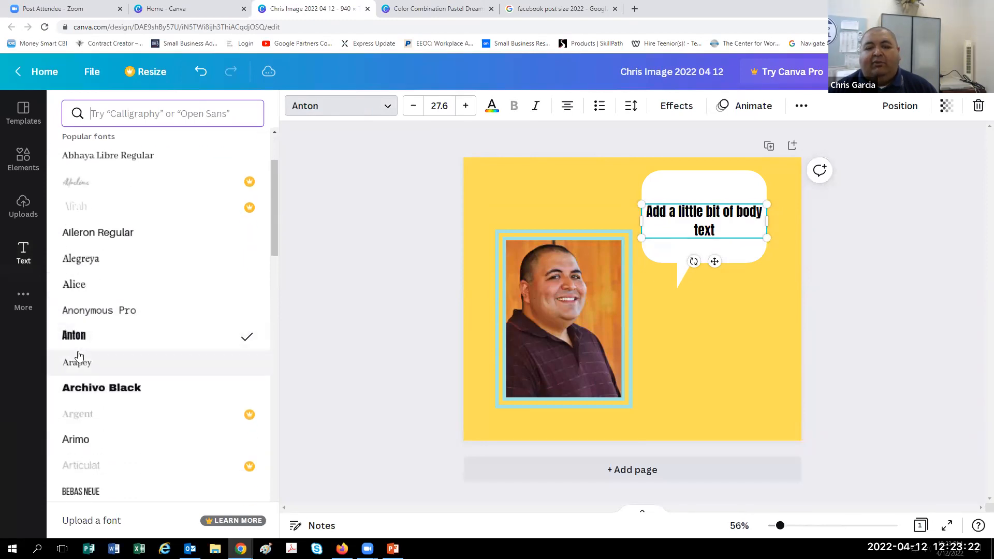
scroll(79, 362, down, 3)
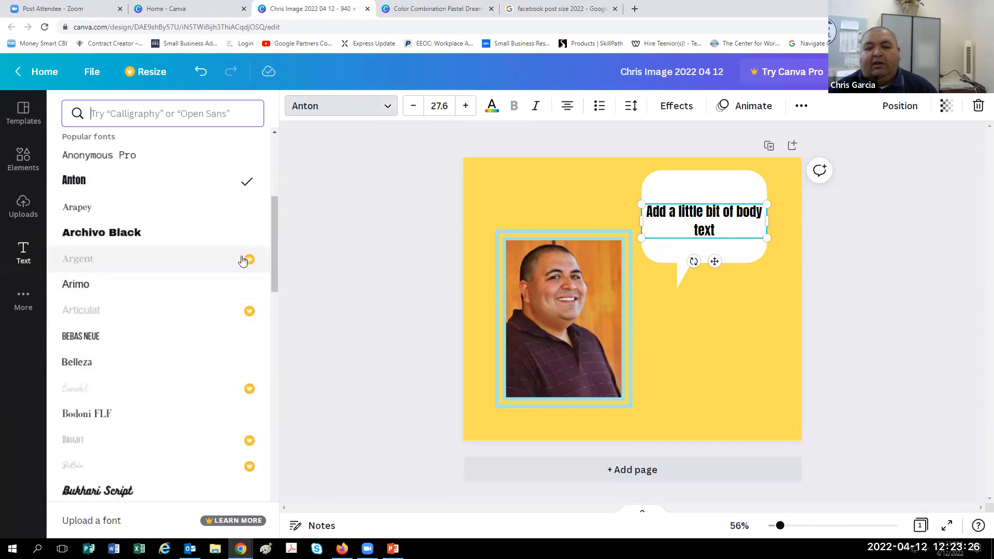
scroll(155, 415, down, 6)
scroll(136, 425, down, 12)
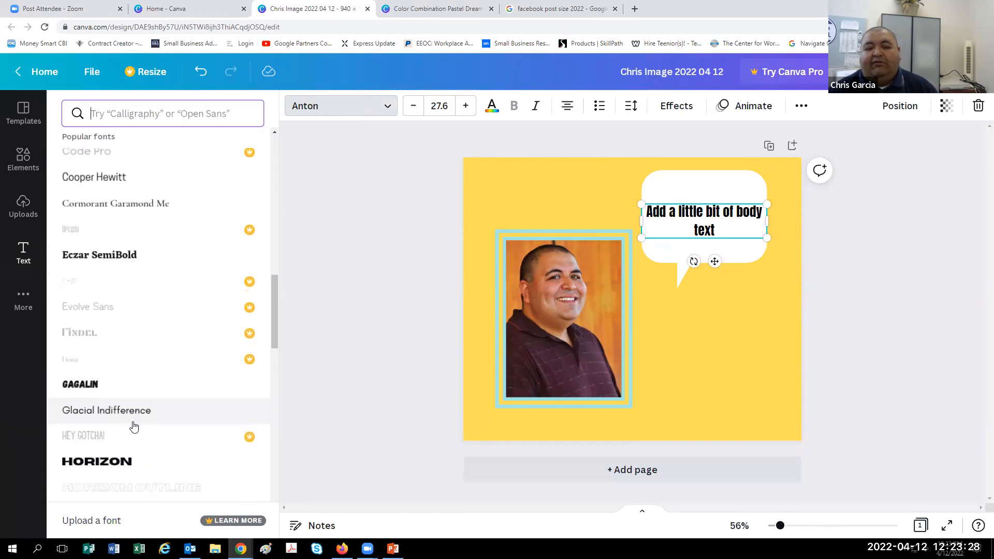
scroll(133, 426, down, 10)
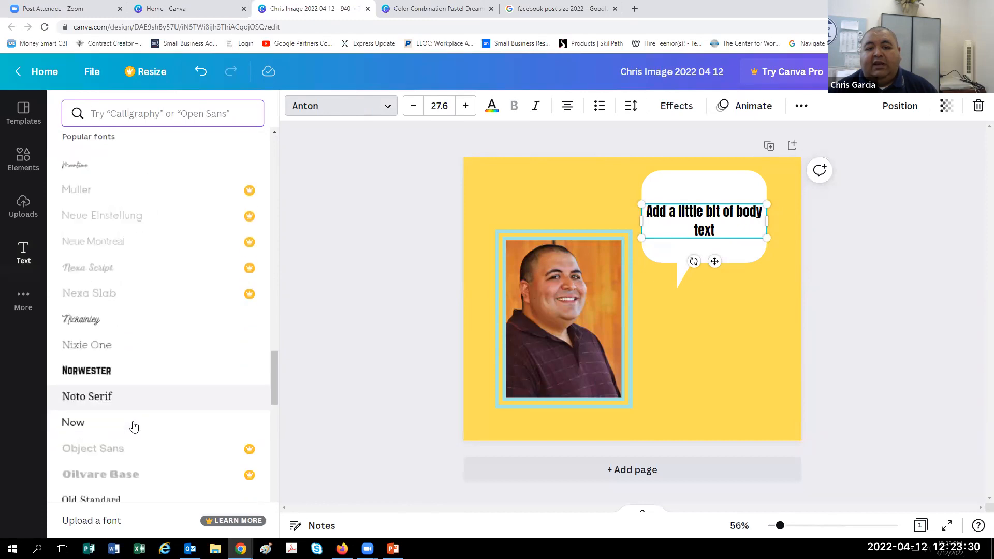
scroll(134, 425, down, 10)
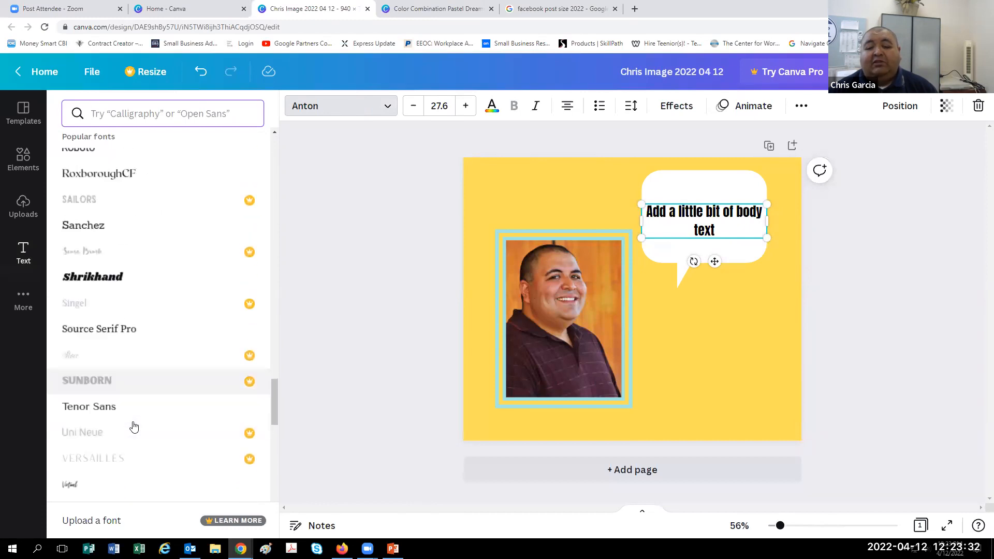
scroll(134, 425, down, 4)
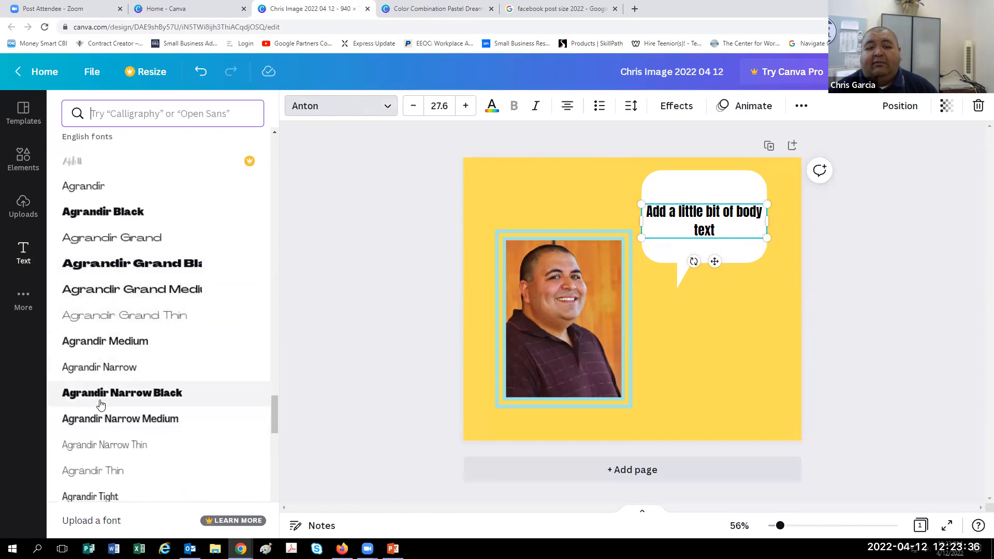
click(107, 342)
Replace the bubble text with "Happy Easter!".
triple_click(692, 214)
text(H)
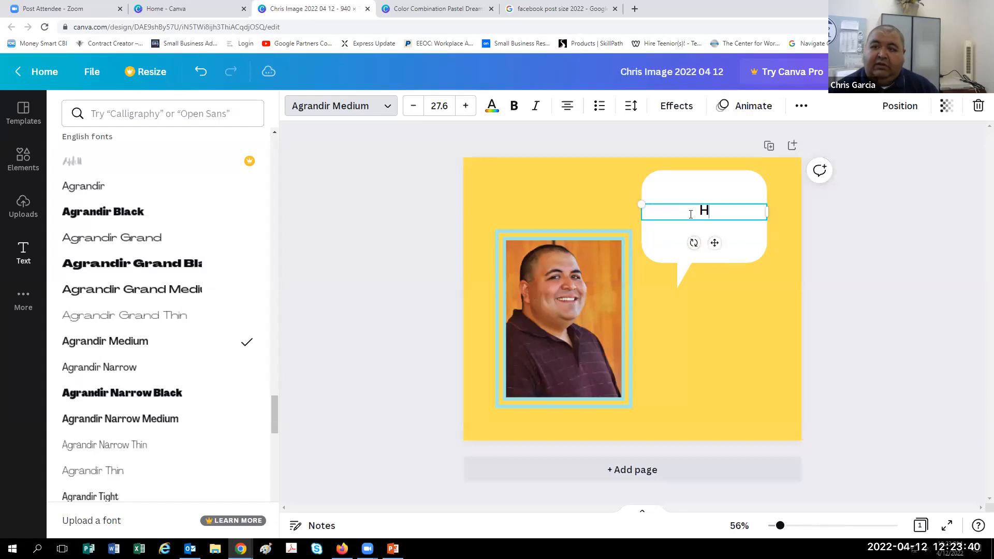
text(appy Easter)
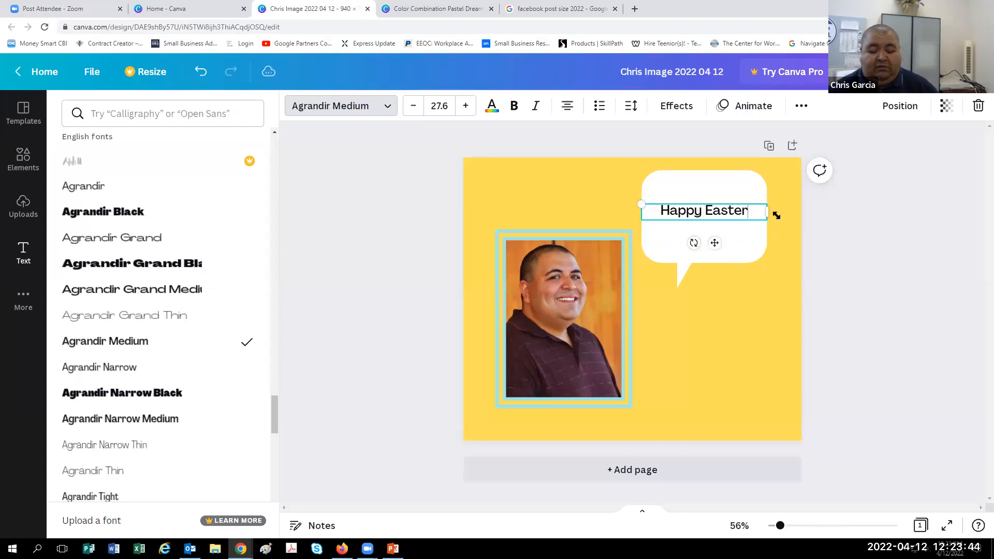
text(!)
click(716, 370)
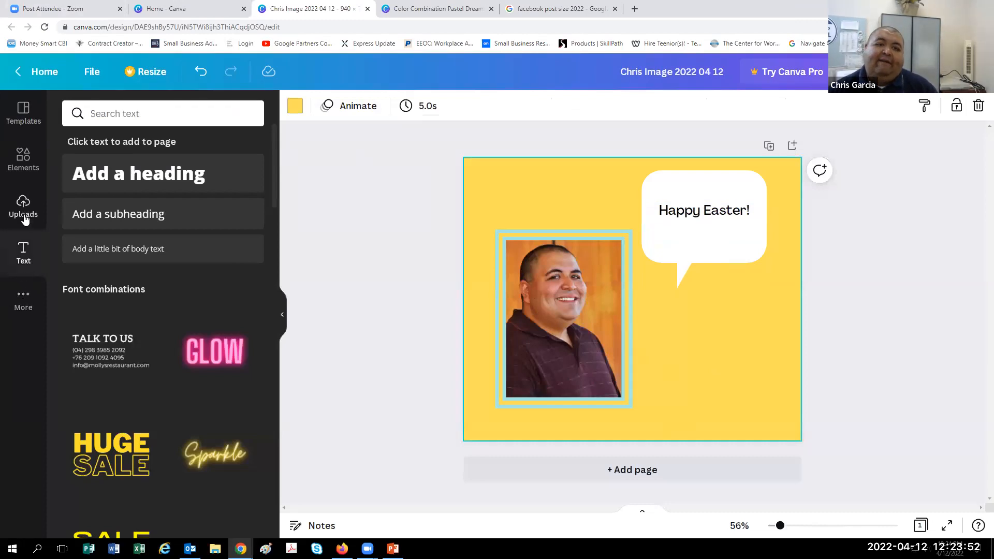
Search the elements library for Easter graphics and add the light blue bunny silhouette below the speech bubble.
click(22, 303)
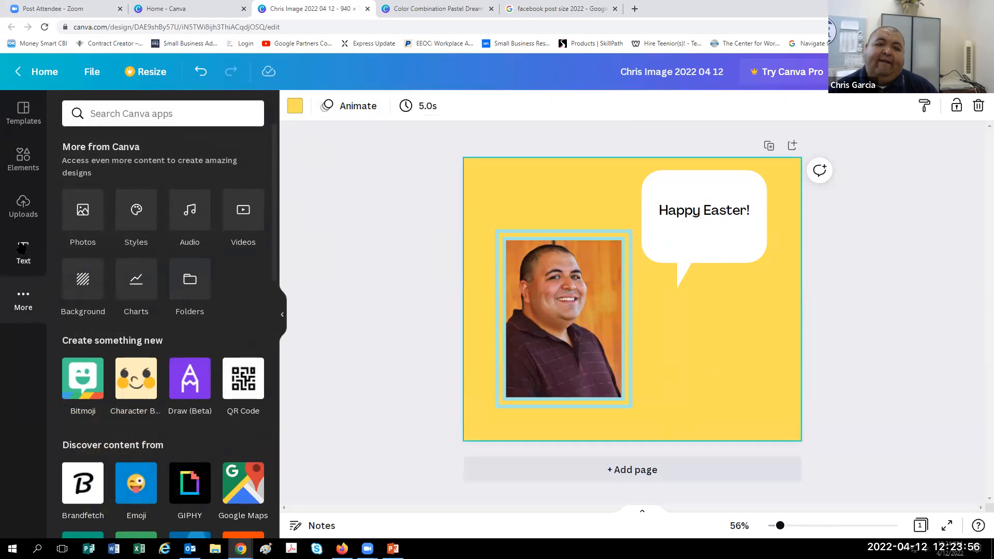
click(23, 163)
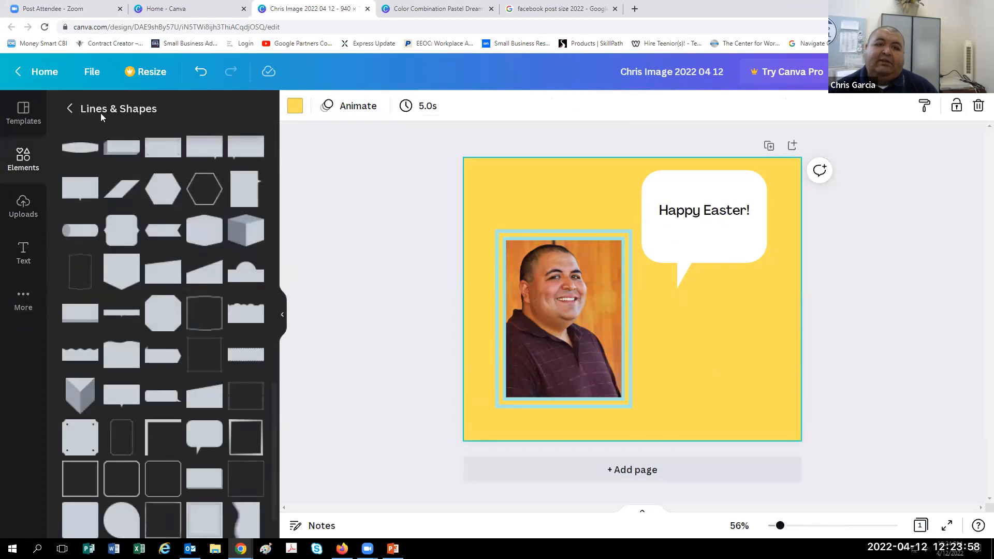
click(70, 109)
click(132, 113)
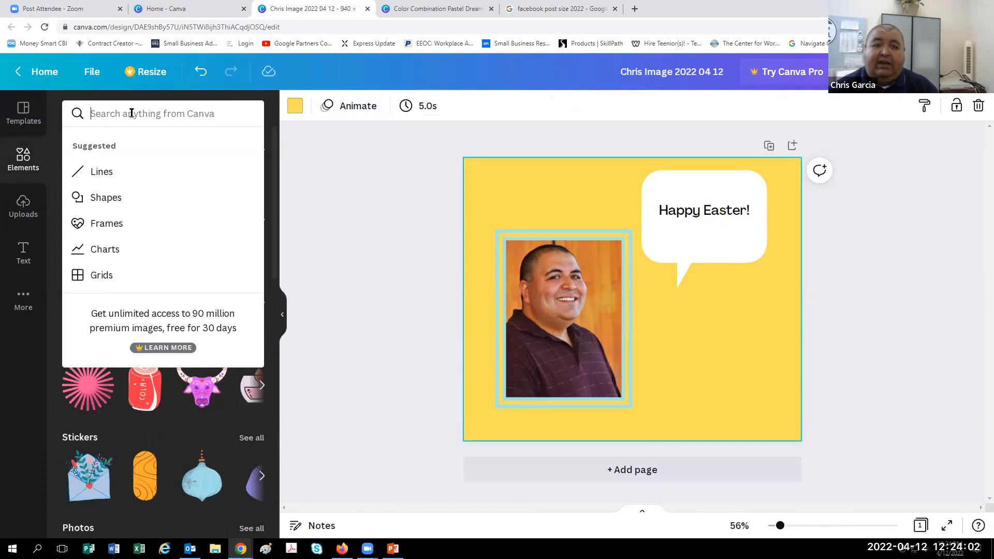
text(Easter)
key(Return)
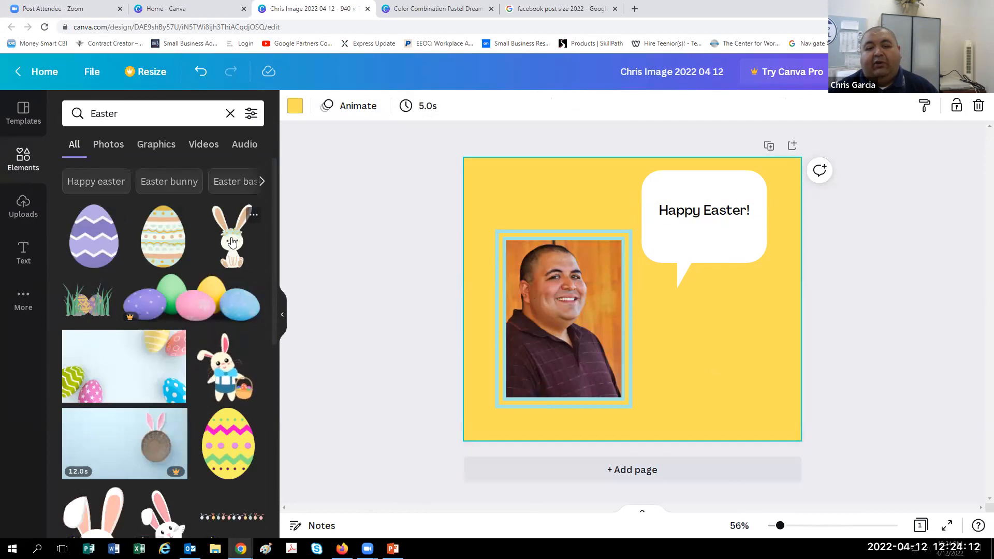
scroll(128, 250, down, 3)
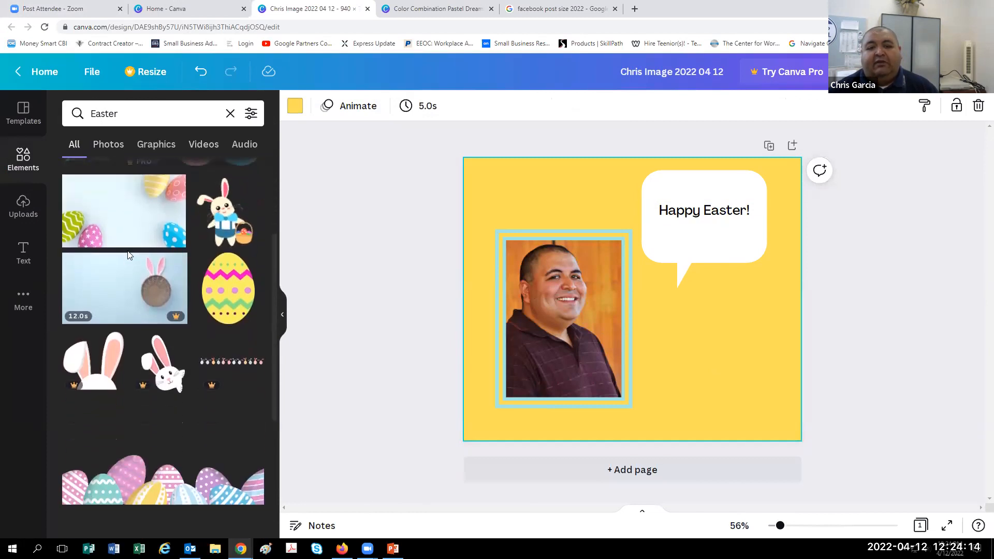
scroll(224, 276, down, 1)
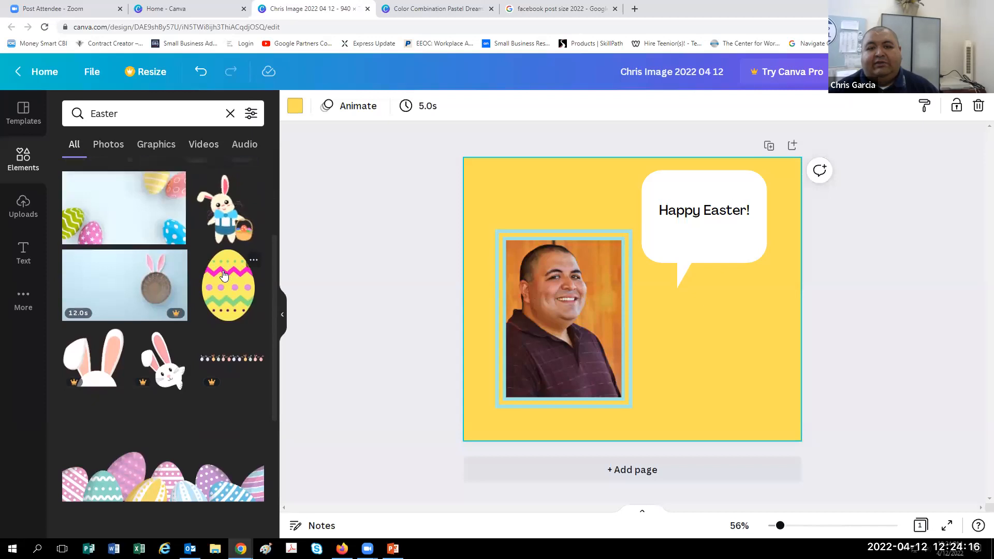
scroll(224, 274, down, 1)
scroll(223, 276, up, 2)
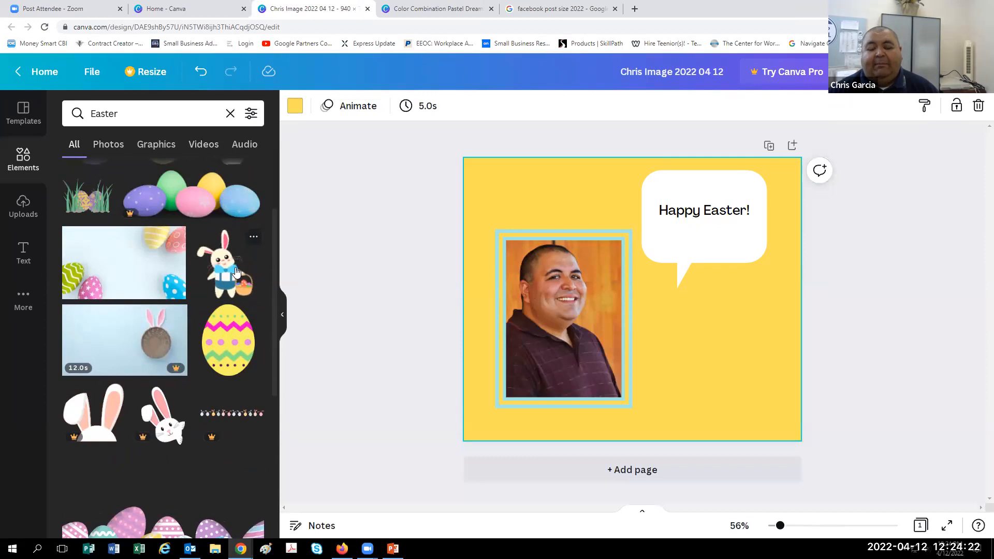
scroll(235, 271, down, 5)
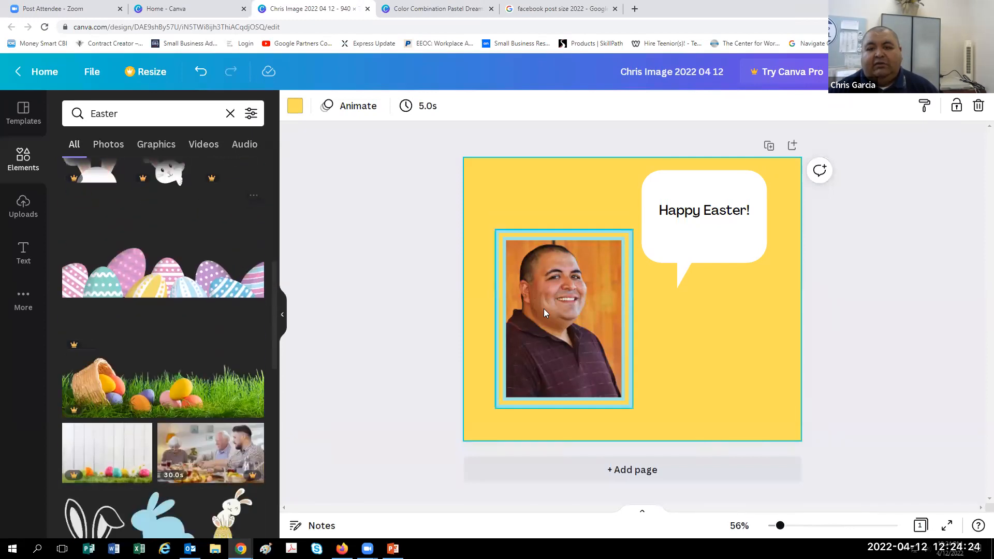
scroll(109, 365, down, 3)
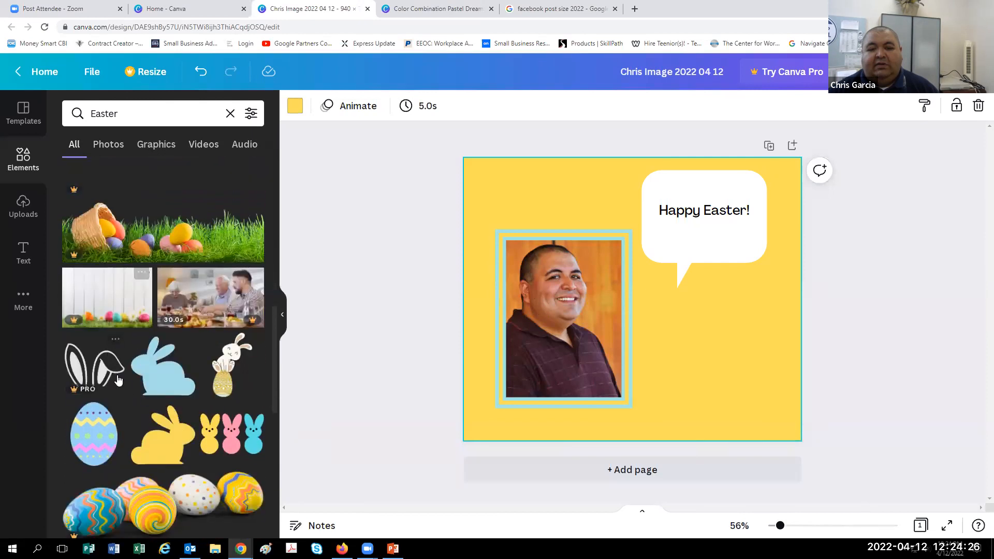
click(167, 381)
drag(652, 317, 735, 369)
click(811, 264)
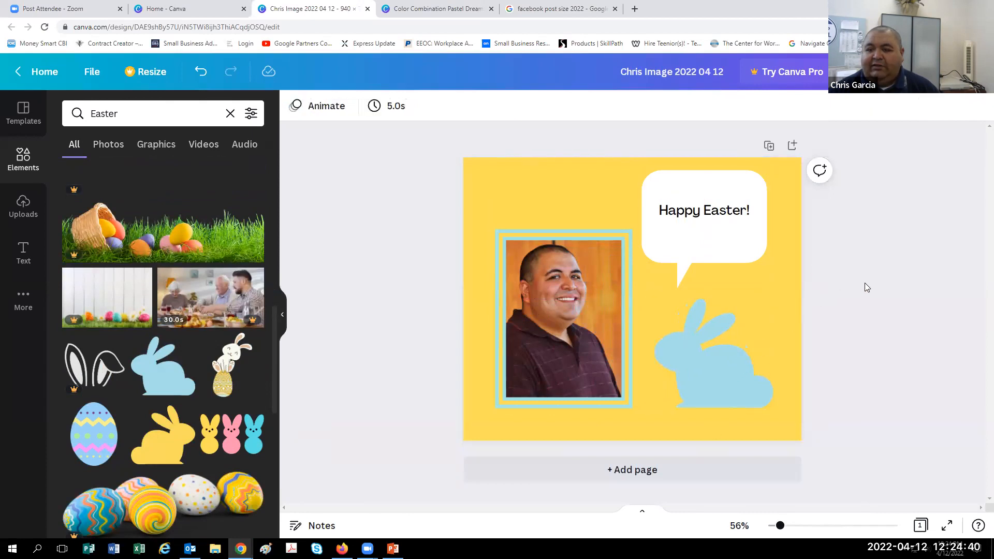
Move the speech bubble and its text slightly lower on the post.
drag(725, 258, 725, 271)
drag(697, 215, 697, 227)
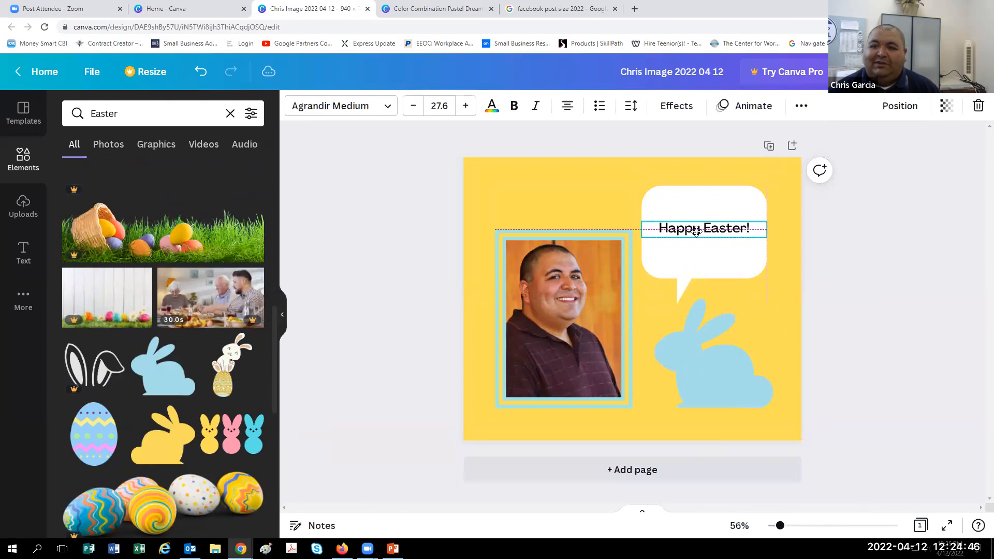
Change the colour of the "Happy Easter!" text to dark blue.
double_click(697, 228)
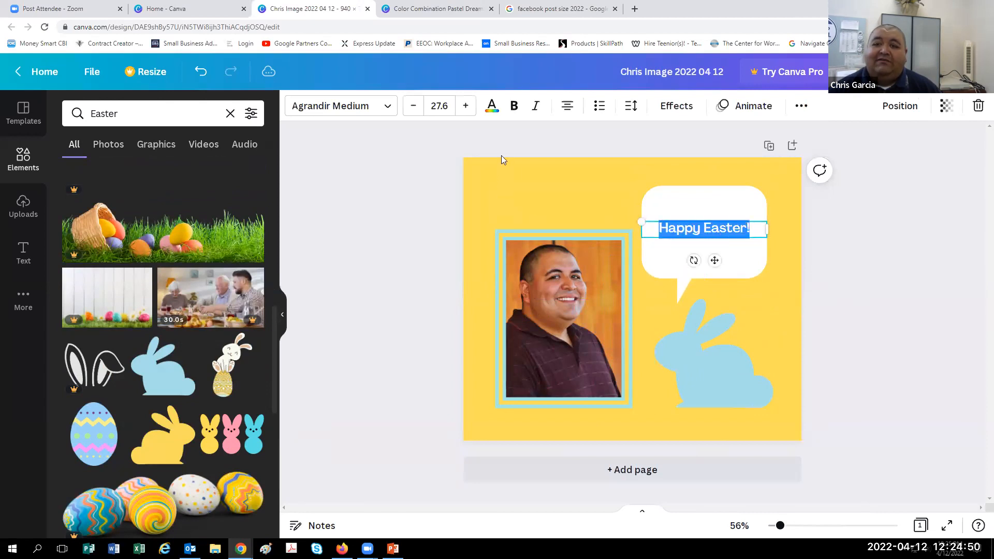
click(492, 109)
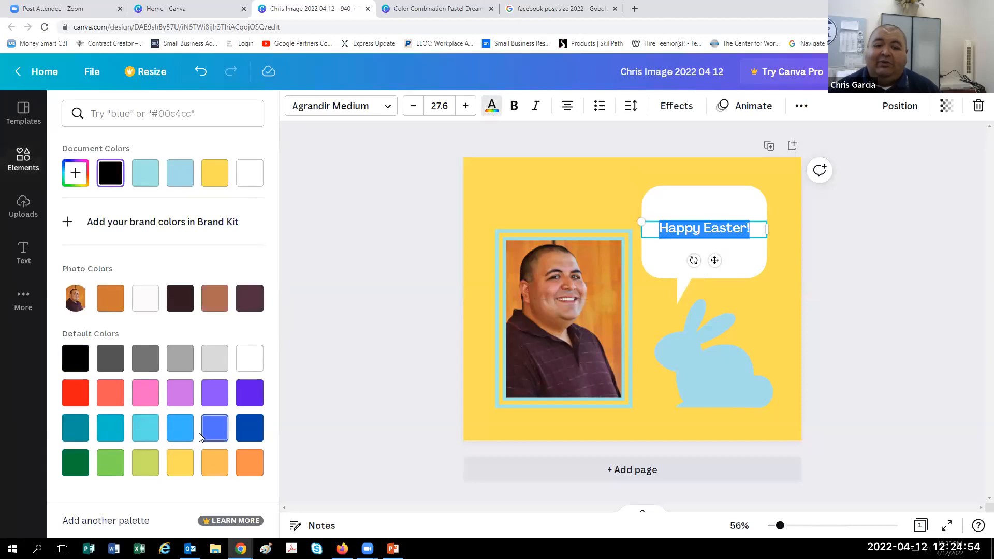
click(250, 435)
click(879, 260)
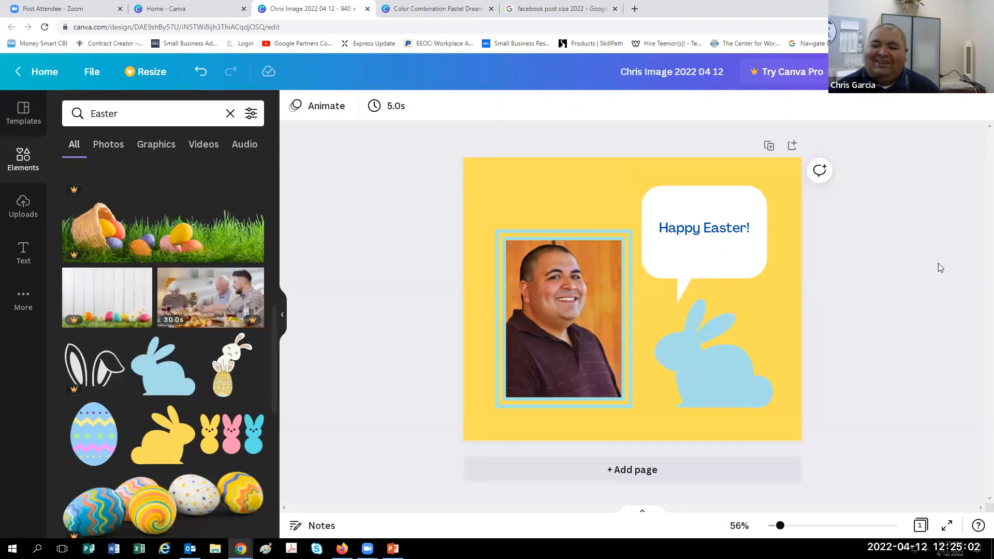
Add the yellow, pink and blue bunnies graphic, shrink it and place it above the photo.
click(225, 441)
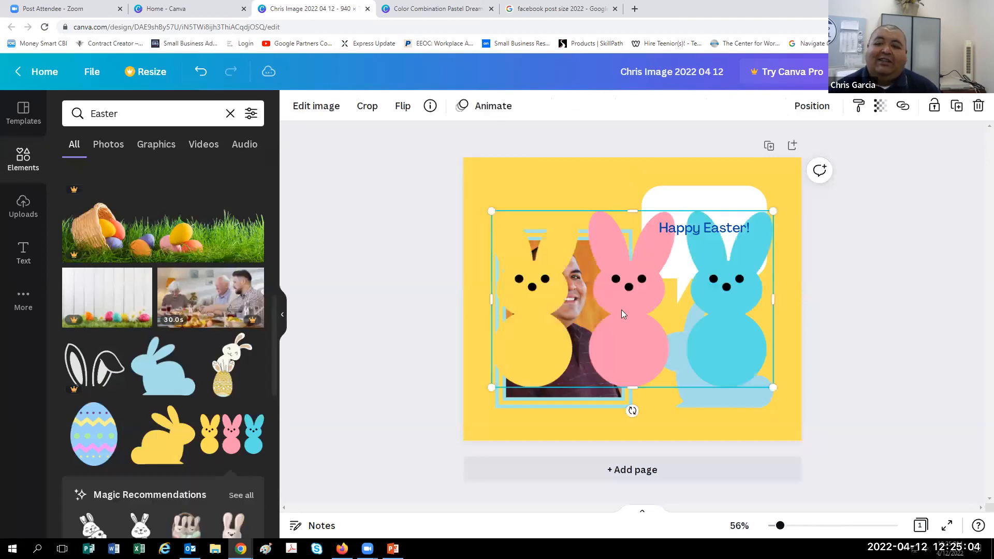
drag(498, 386, 685, 268)
drag(757, 251, 589, 204)
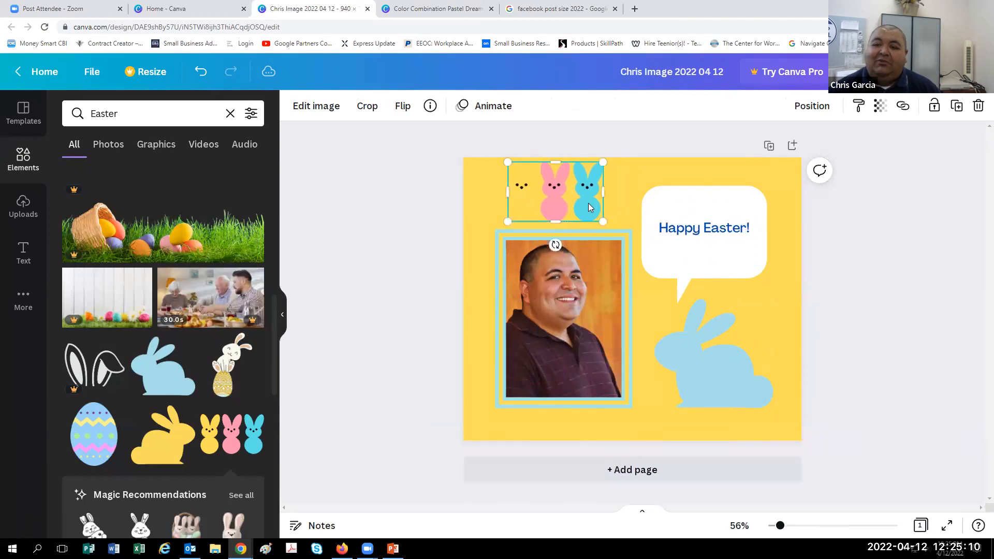
click(891, 245)
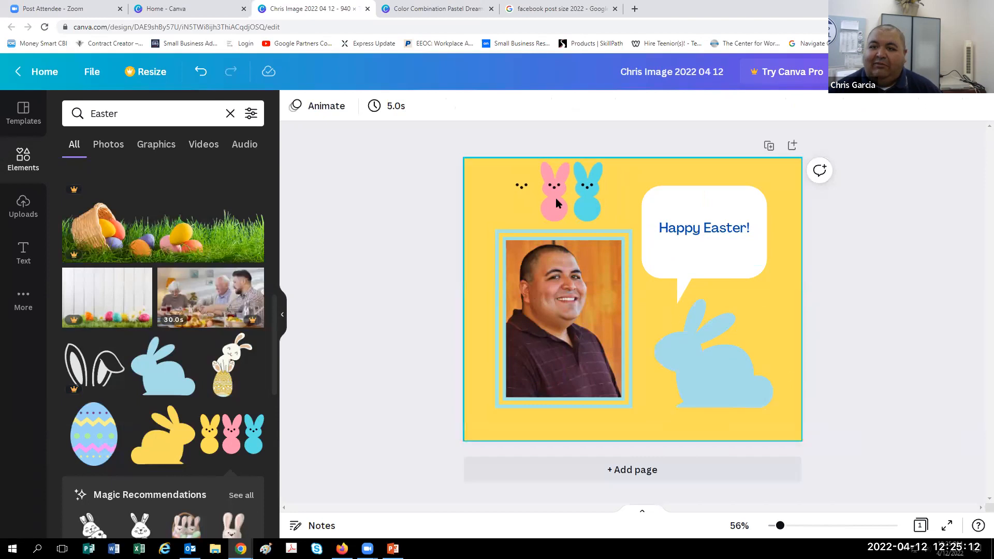
Crop the bunnies graphic to remove the yellow bunny, keeping the pink and blue ones.
click(516, 197)
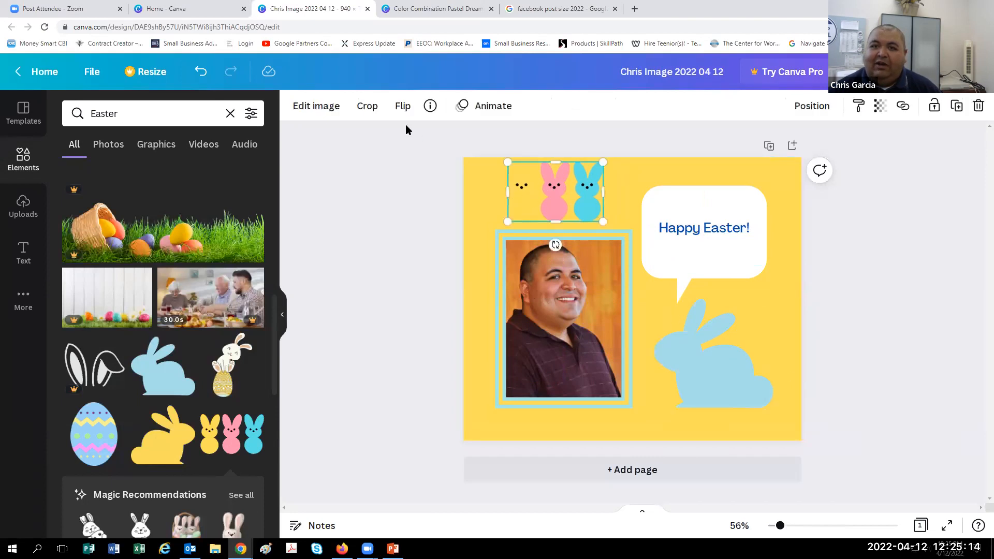
click(366, 105)
drag(508, 219, 523, 206)
key(Return)
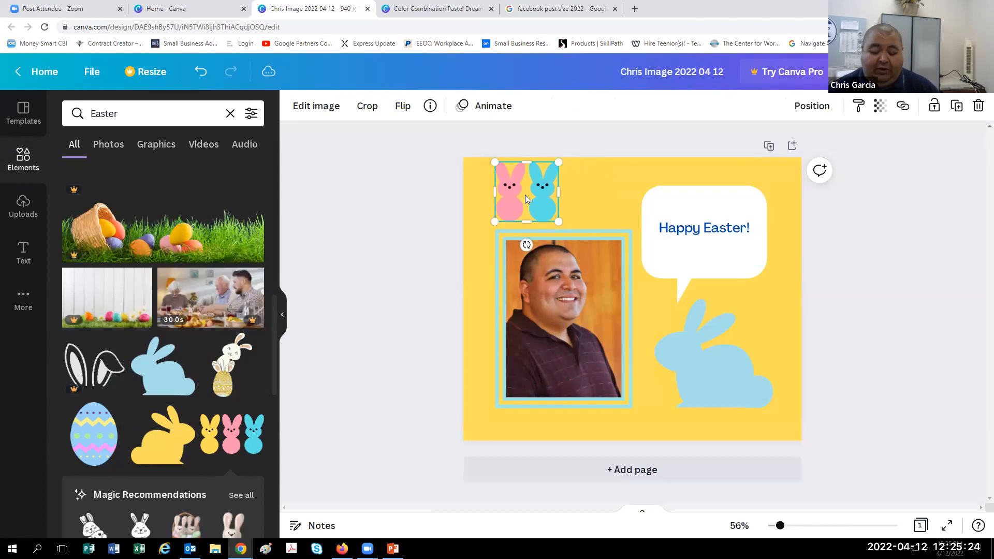
Duplicate the cropped bunnies and place the copy beside the original to form a row of four.
key(ctrl+d)
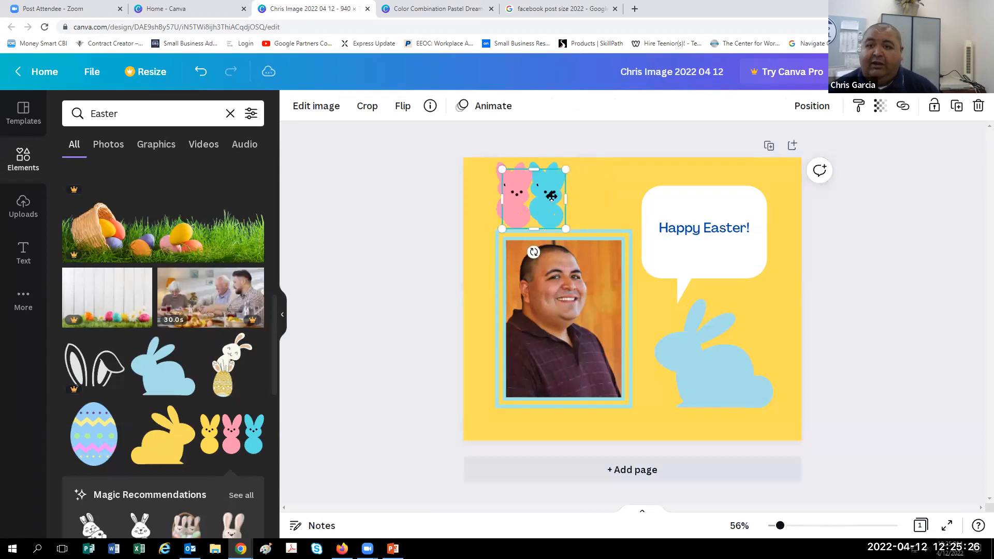
drag(525, 195, 582, 189)
click(897, 245)
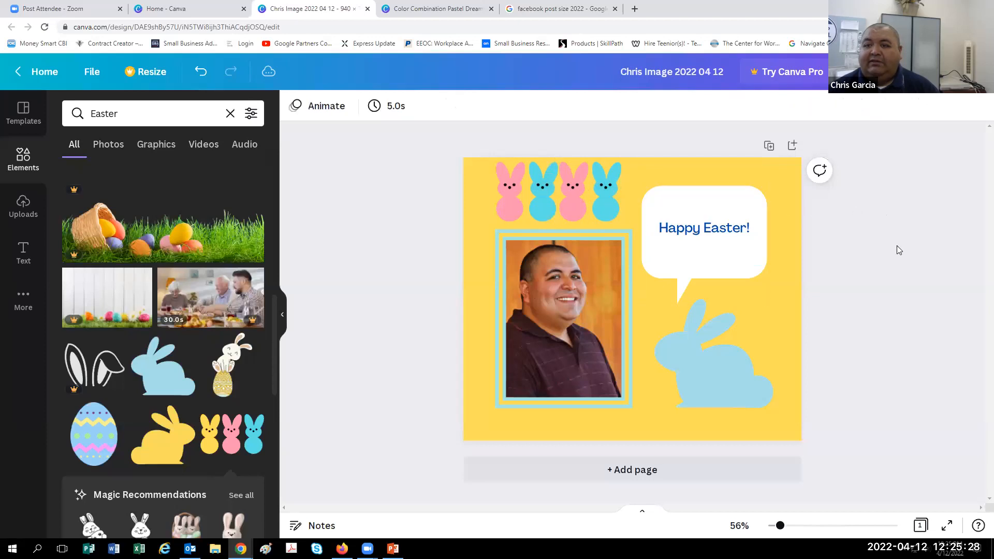
Select both bunny pairs and group them, nudging the group into place above the photo.
click(520, 193)
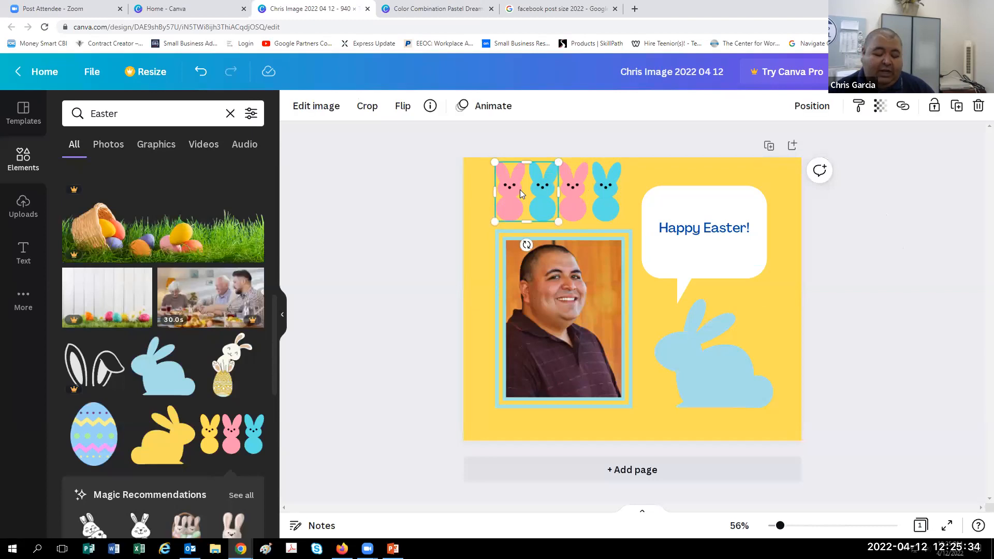
shift+click(611, 195)
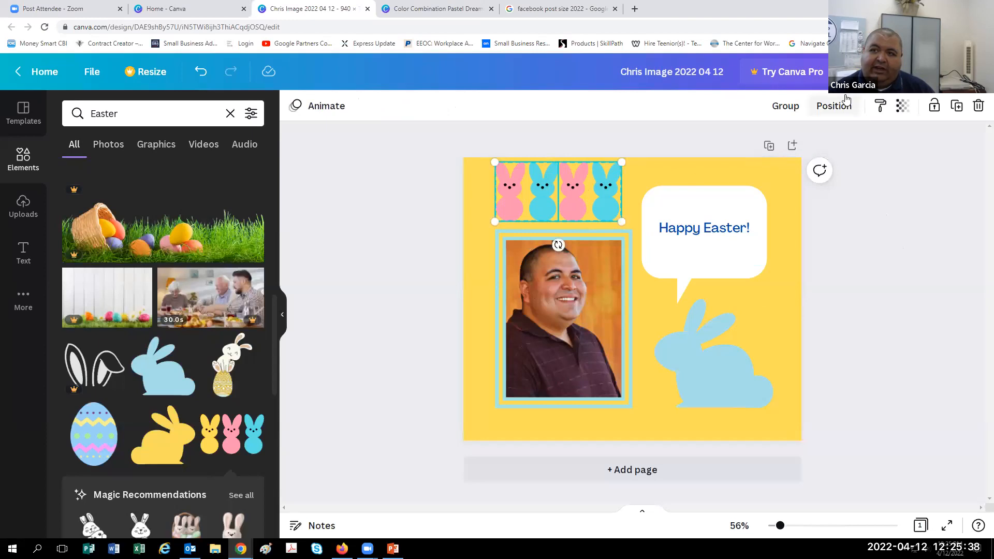
click(793, 107)
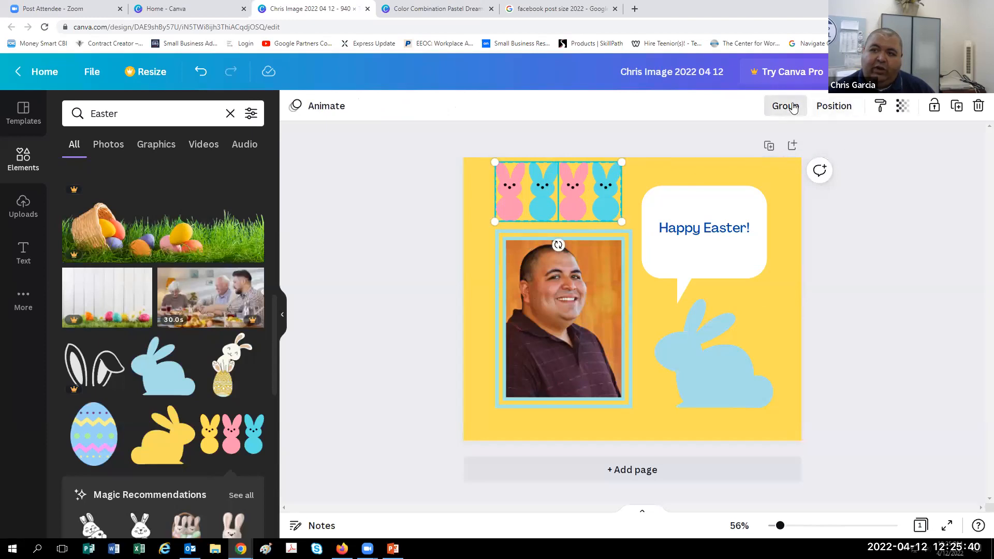
click(764, 143)
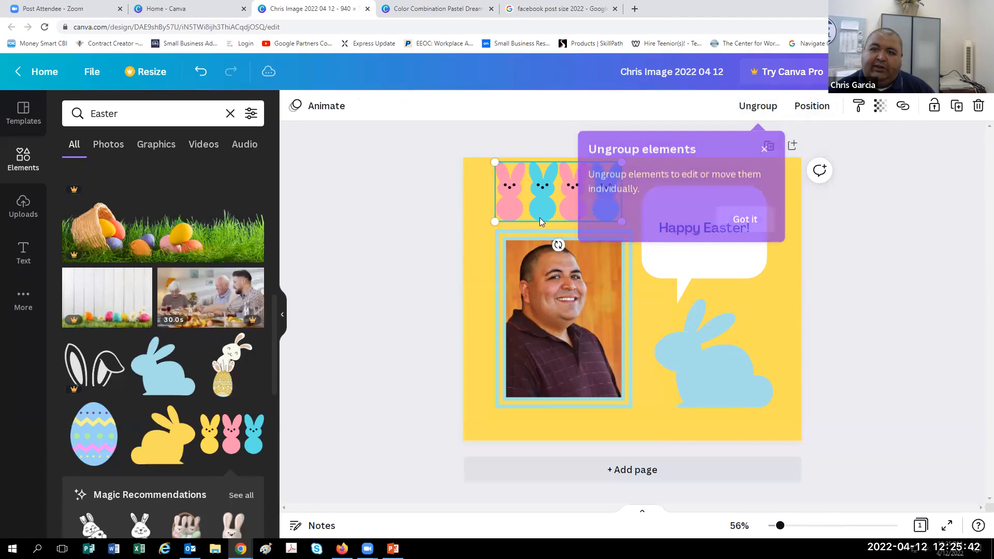
drag(552, 206, 554, 209)
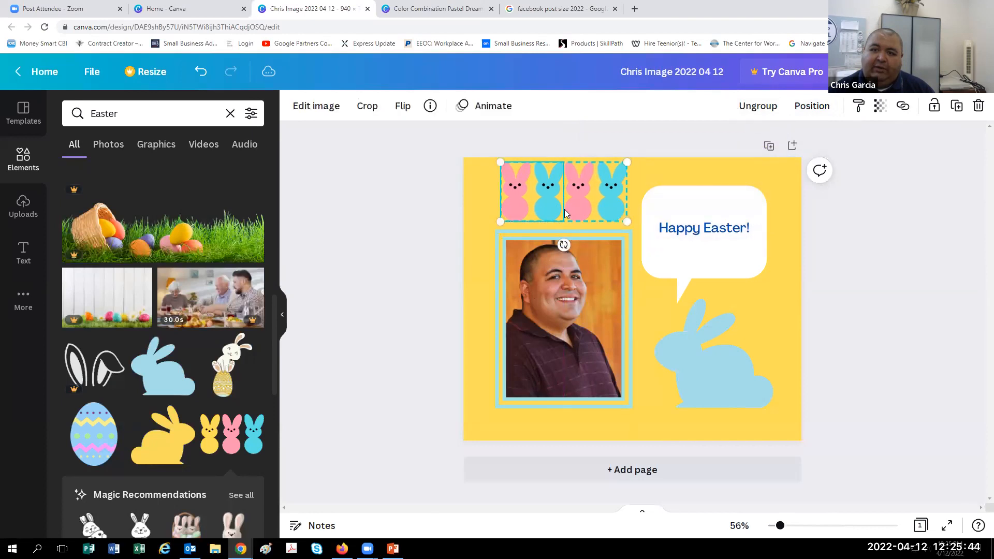
click(850, 261)
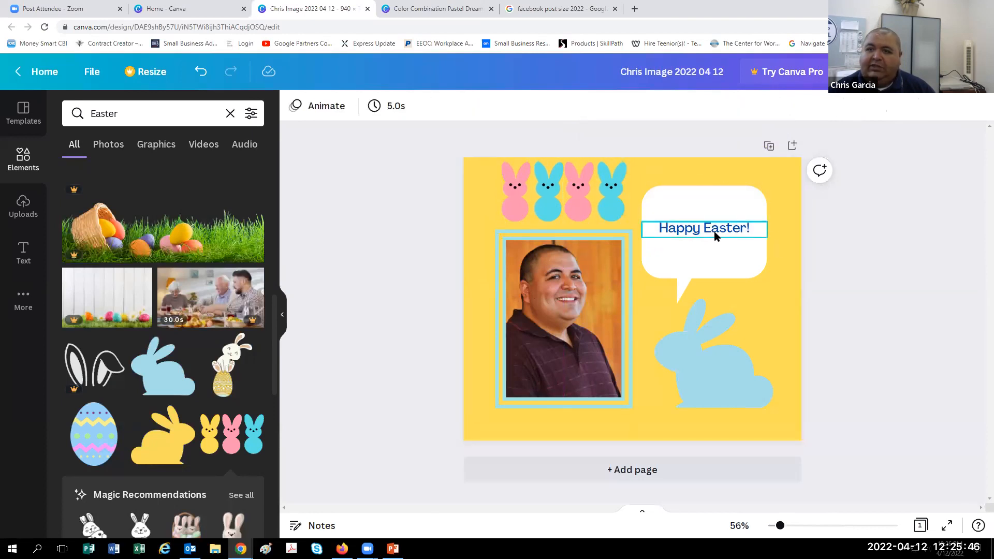
Move the bunny group over the speech bubble and send it backward.
click(577, 197)
drag(586, 200, 725, 199)
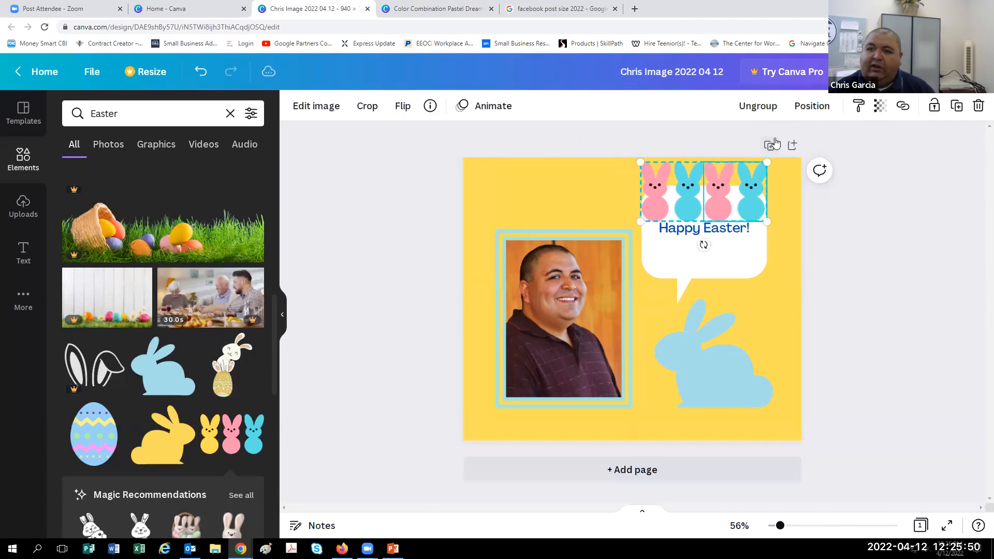
click(808, 109)
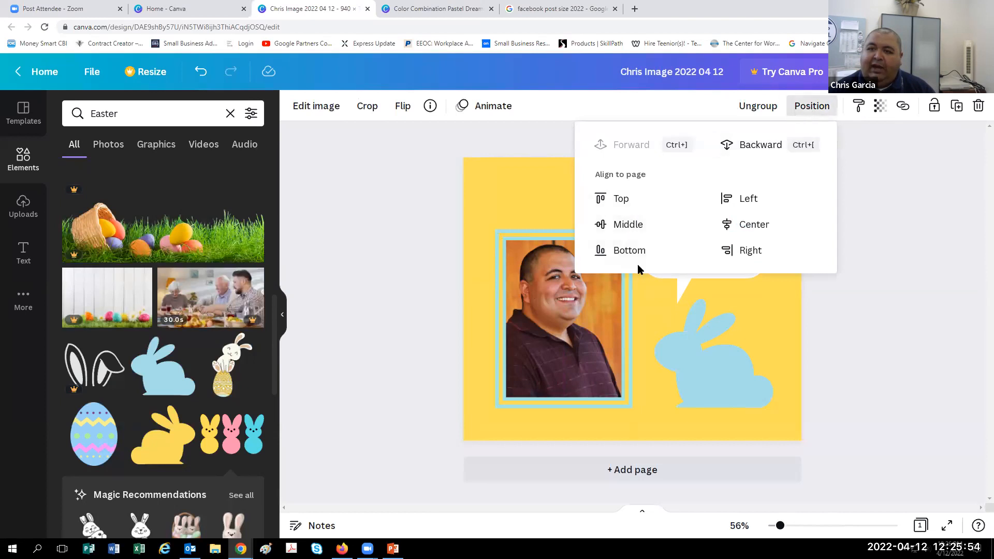
click(774, 146)
click(895, 215)
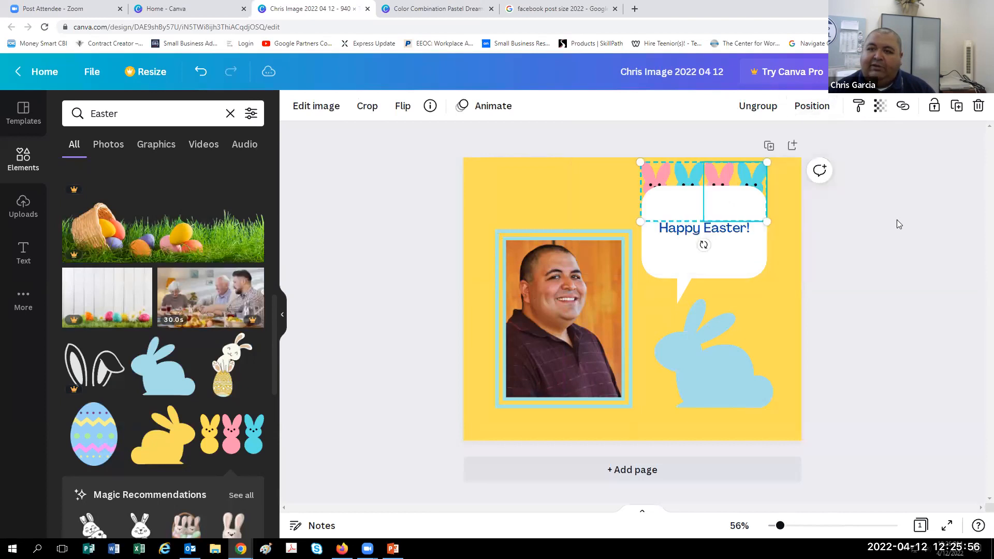
Move the bunny group back above the photo frame.
click(889, 239)
drag(688, 174, 549, 178)
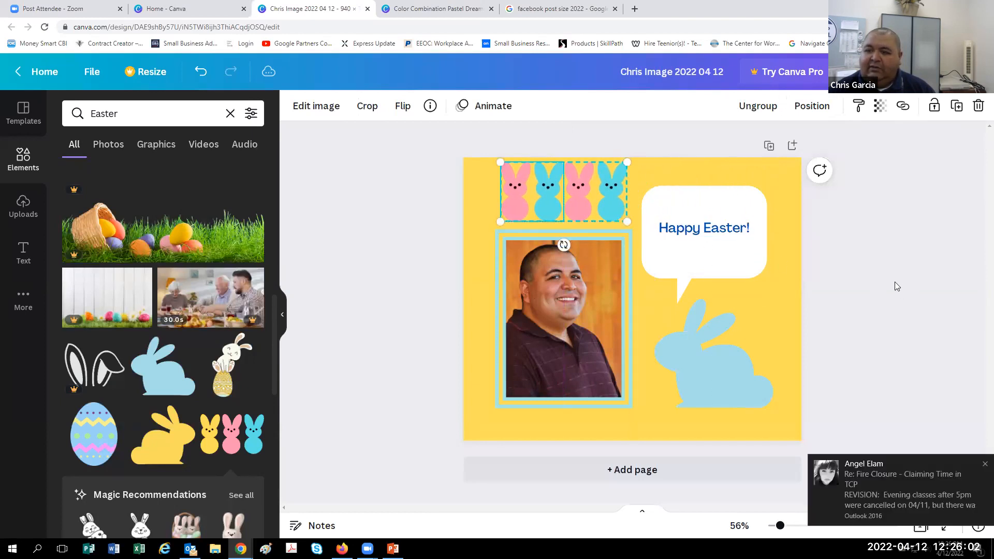
click(895, 282)
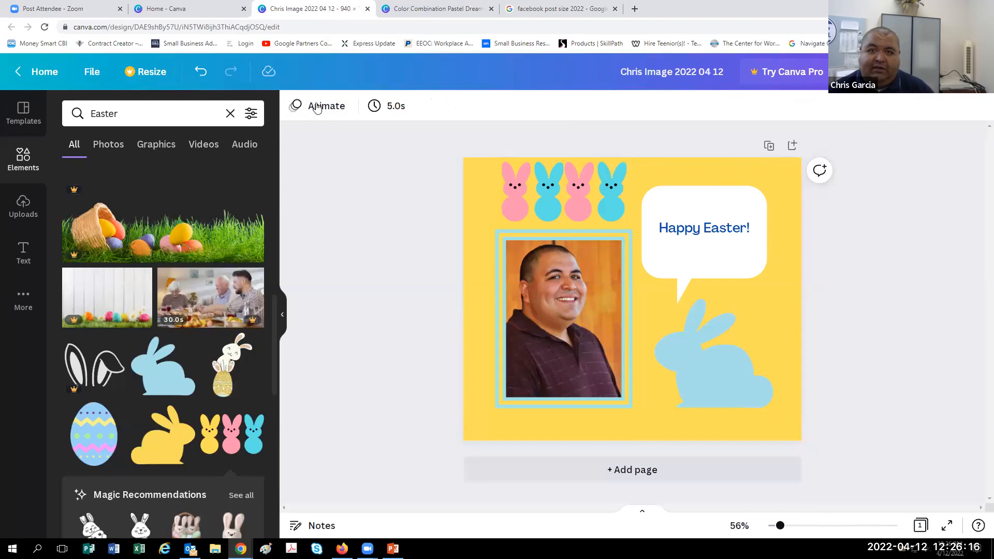
Browse the available page animations for the post.
click(334, 109)
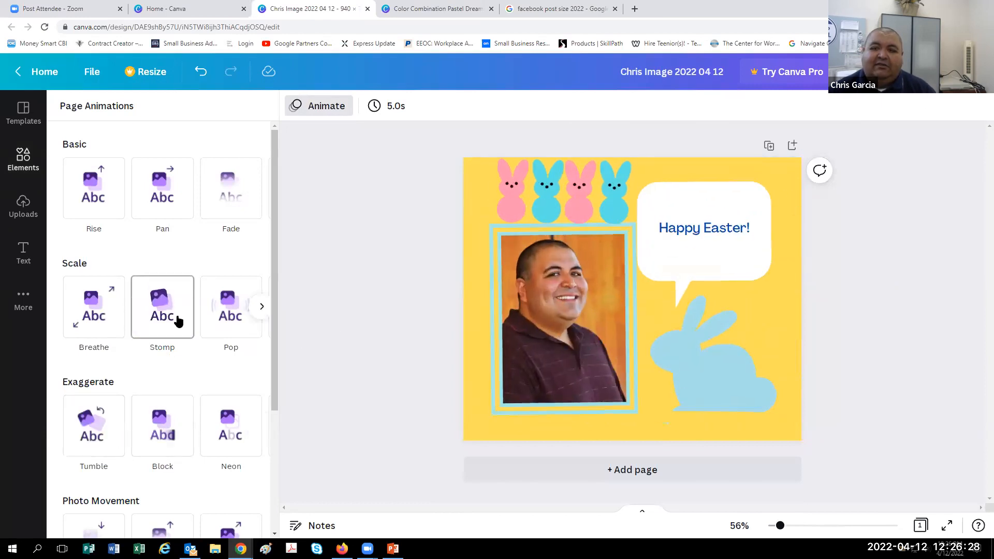
click(343, 268)
Download the design as a 940 × 788 px PNG file.
click(91, 71)
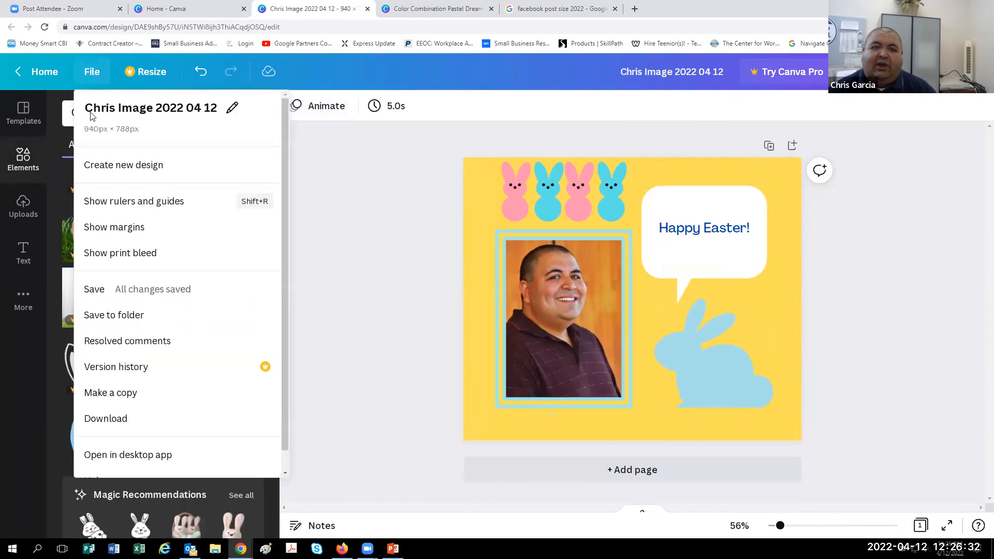
click(106, 418)
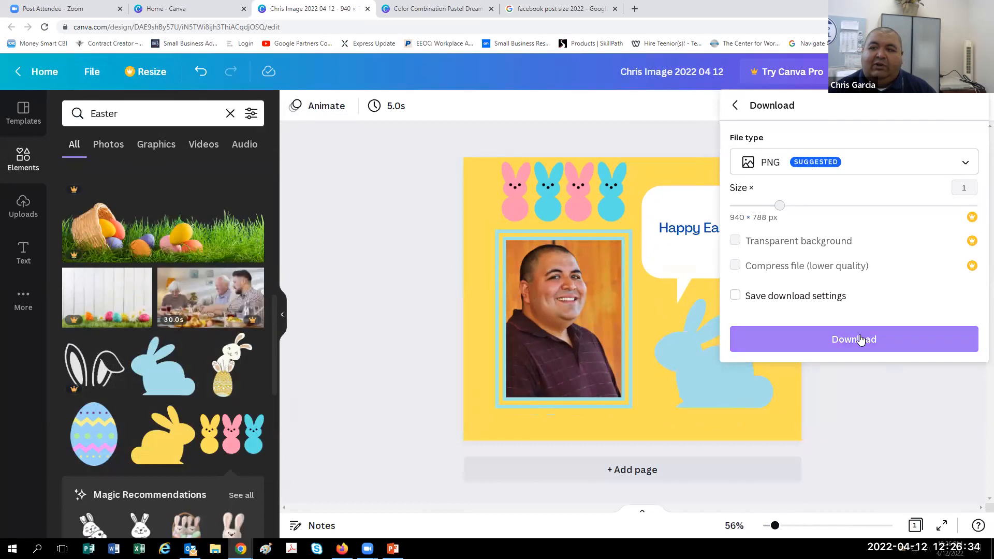
click(834, 347)
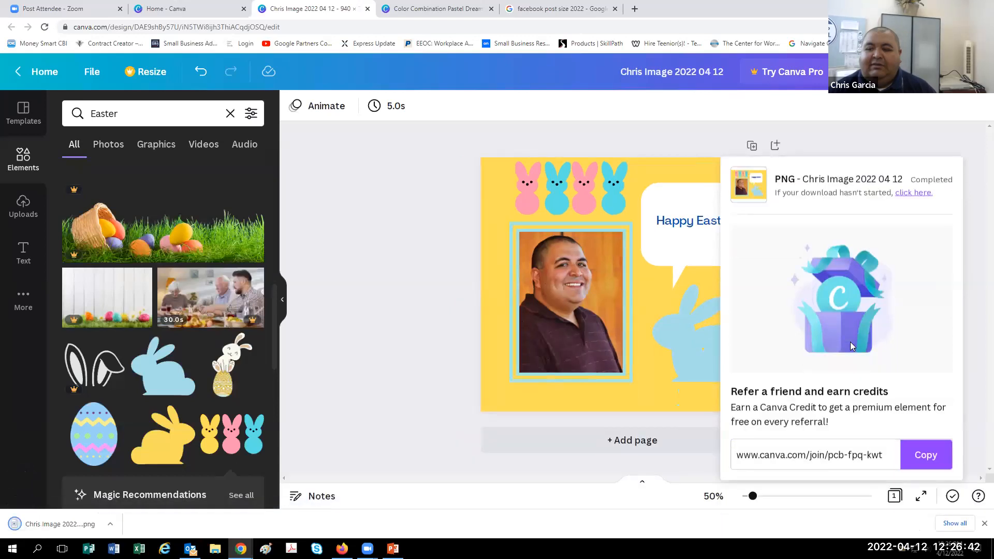
Open the downloaded PNG in Paint and save it as a PNG named Chris Image 2022 04 12 on the Desktop.
click(57, 524)
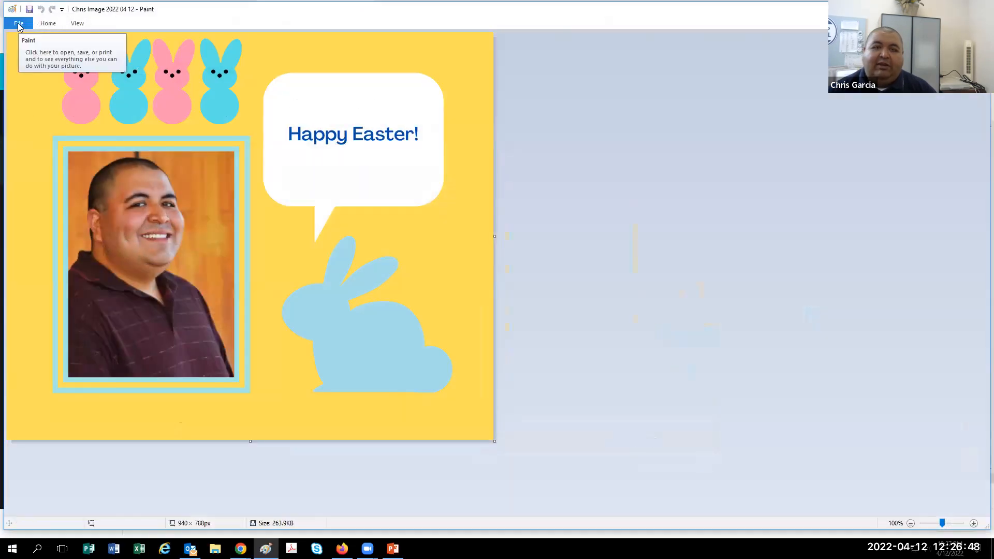
click(18, 24)
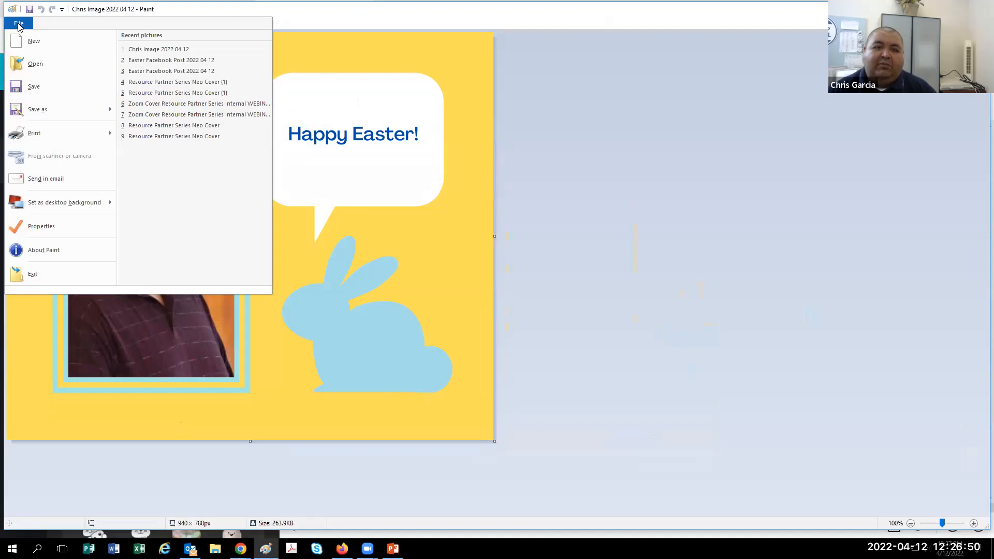
click(36, 109)
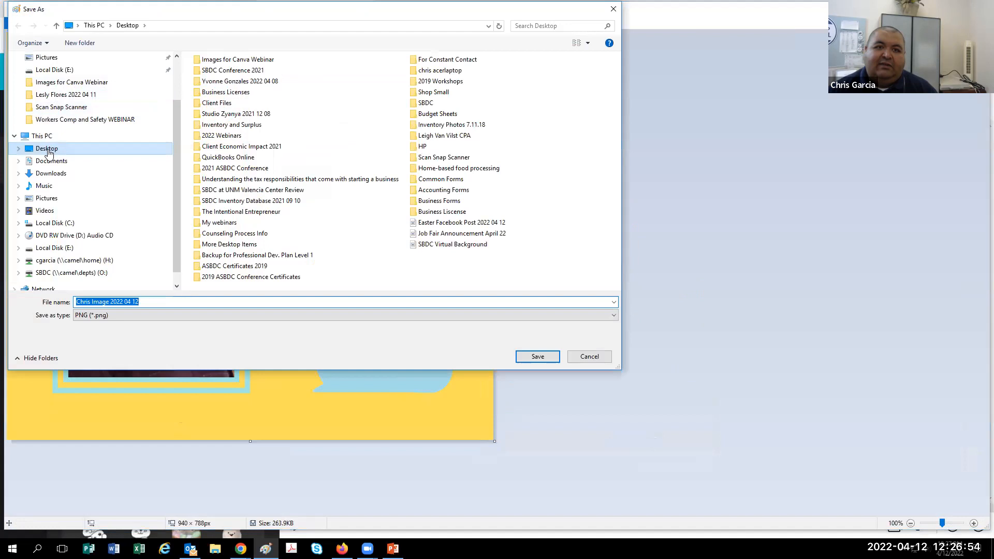
click(48, 151)
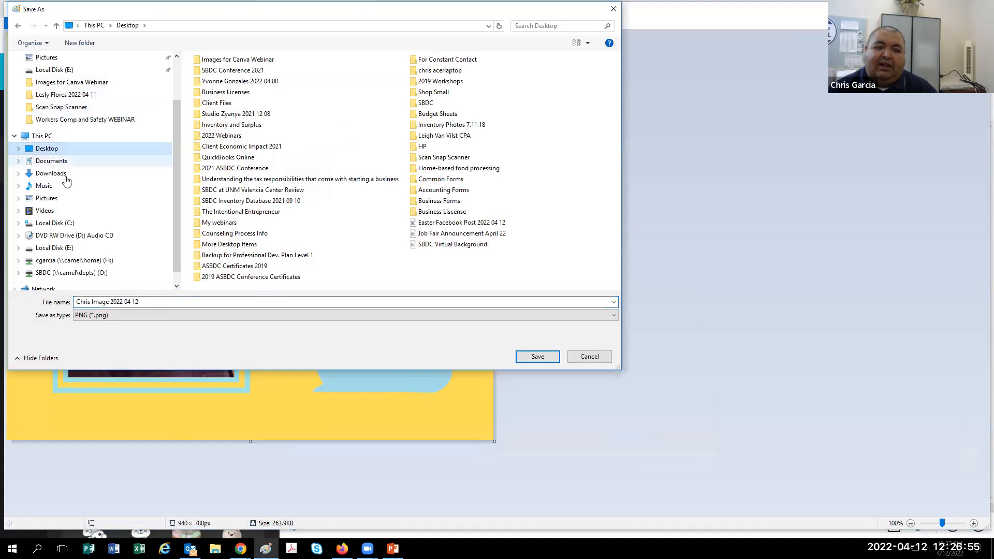
click(538, 358)
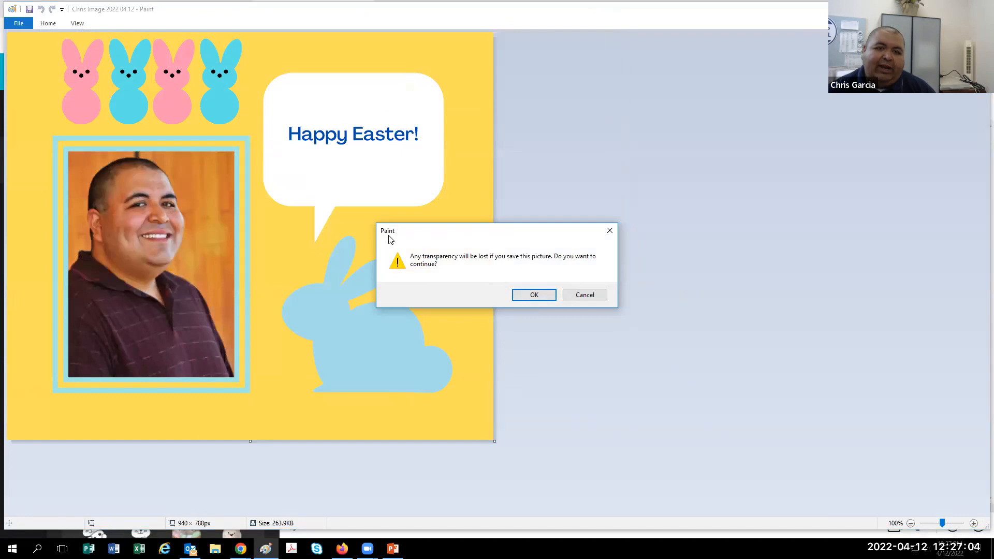
click(529, 296)
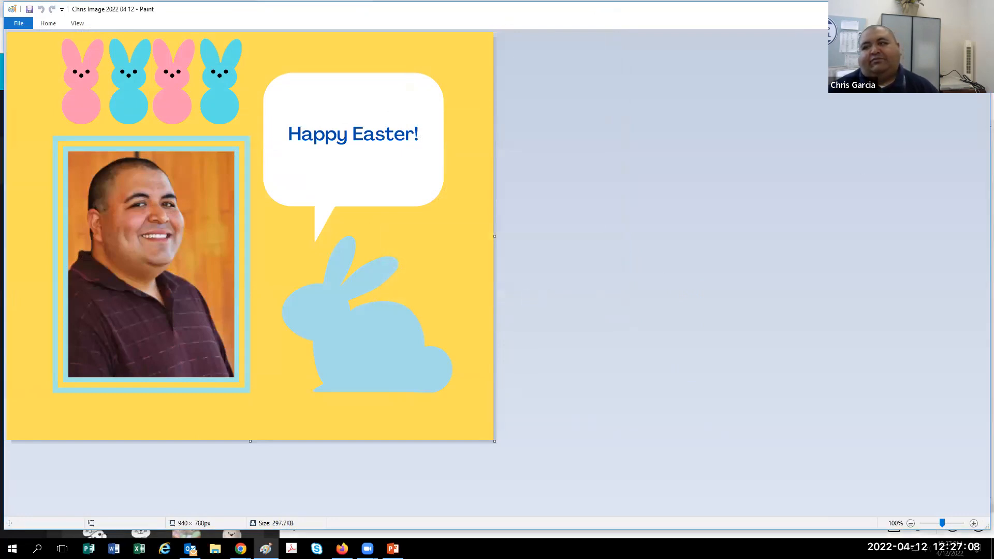
Close Paint and make a copy of the Canva design.
click(979, 9)
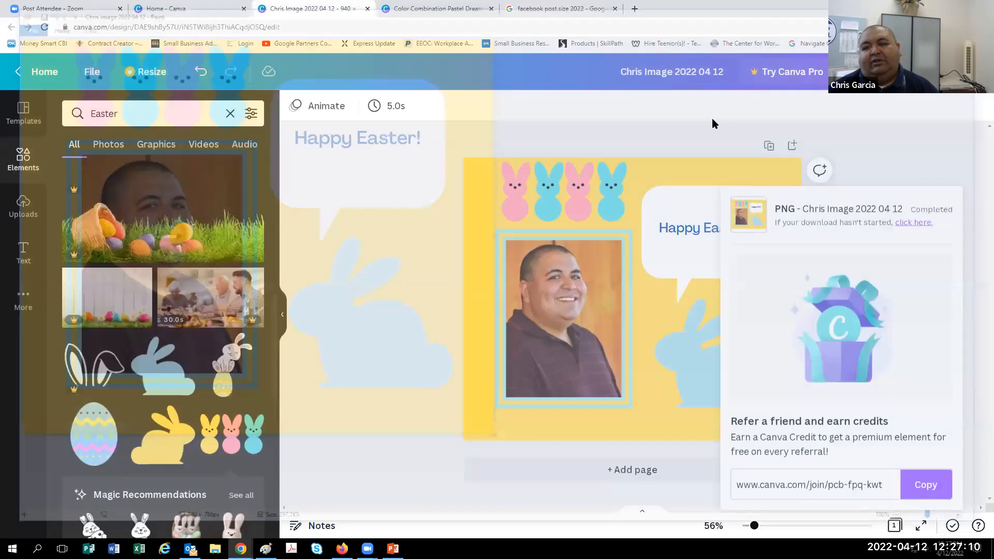
click(383, 172)
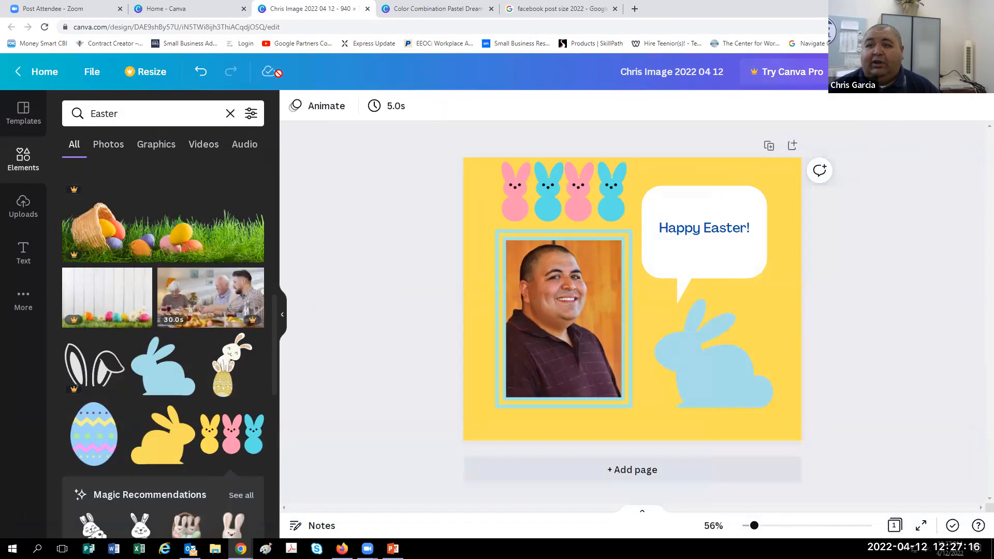
click(92, 71)
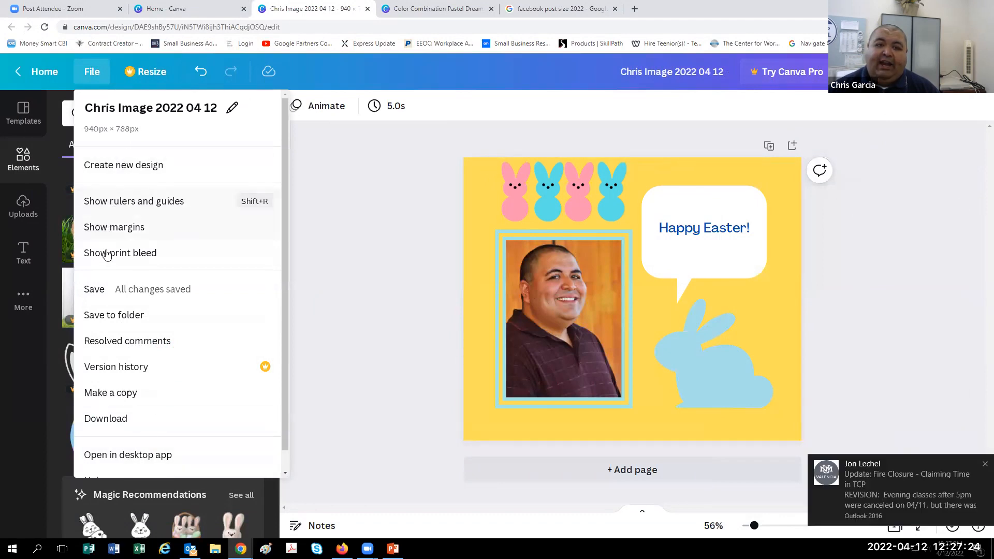
click(119, 396)
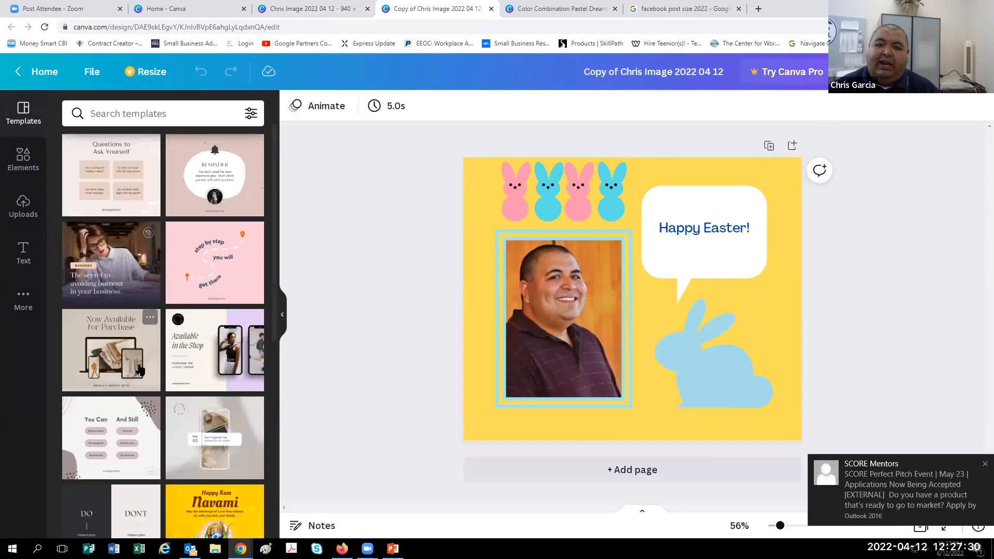
Remove the photo from the frame in the copied design, leaving the empty frame.
double_click(576, 345)
drag(569, 309, 494, 377)
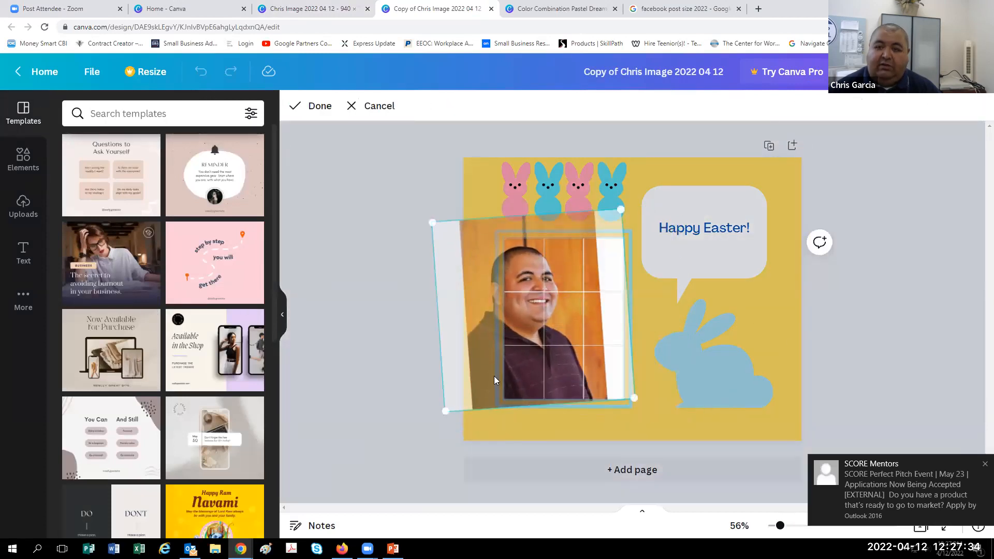
key(Delete)
click(23, 209)
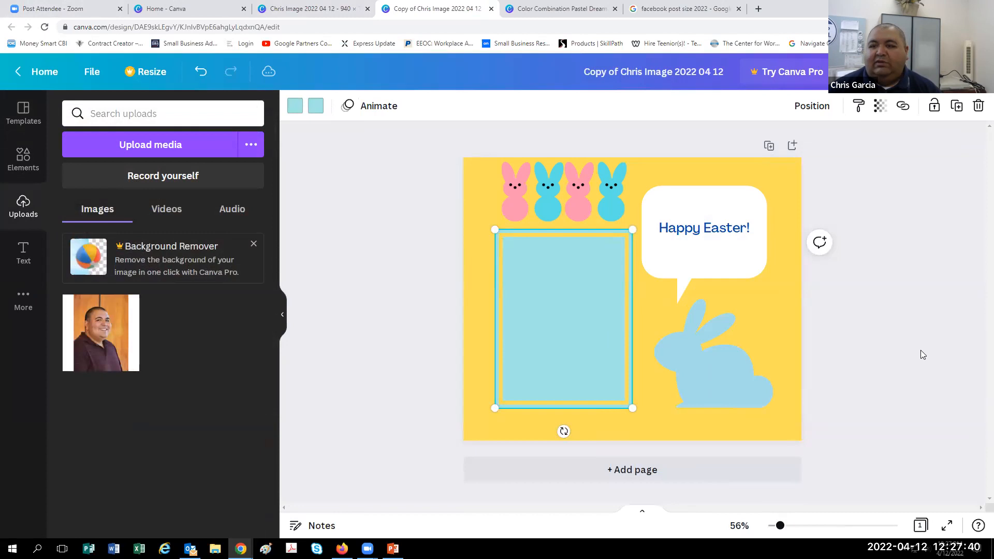
click(898, 349)
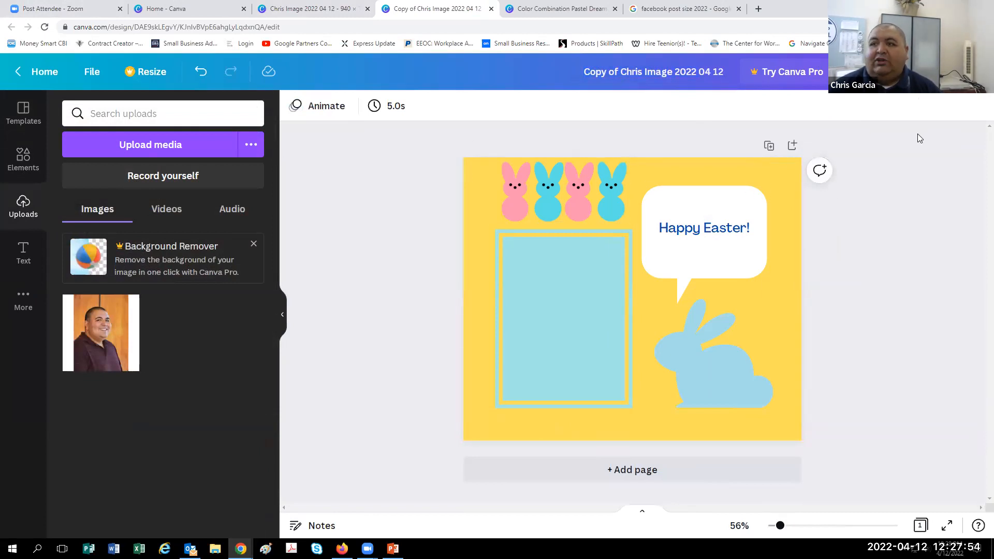
Save the copied design into a new folder named Facebook Posts.
click(88, 74)
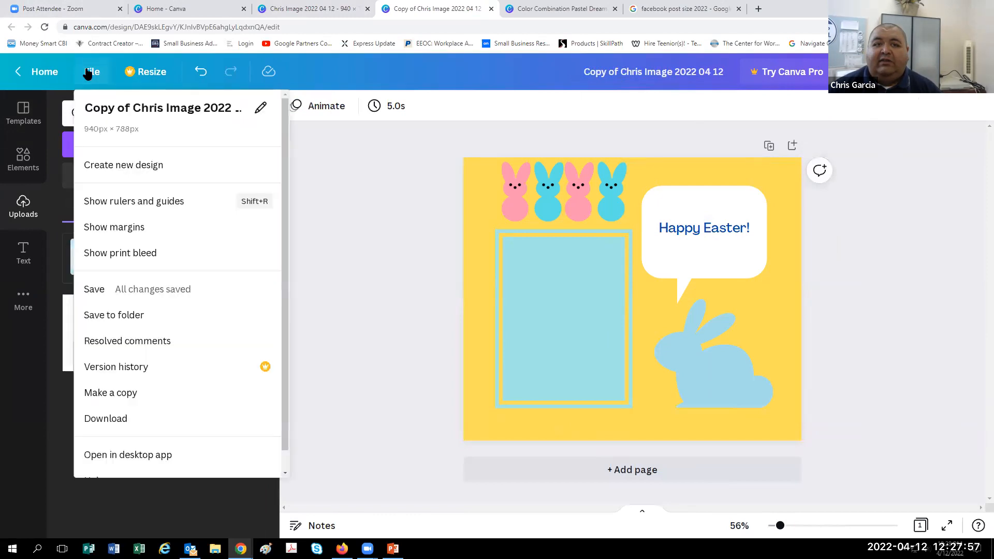
click(121, 318)
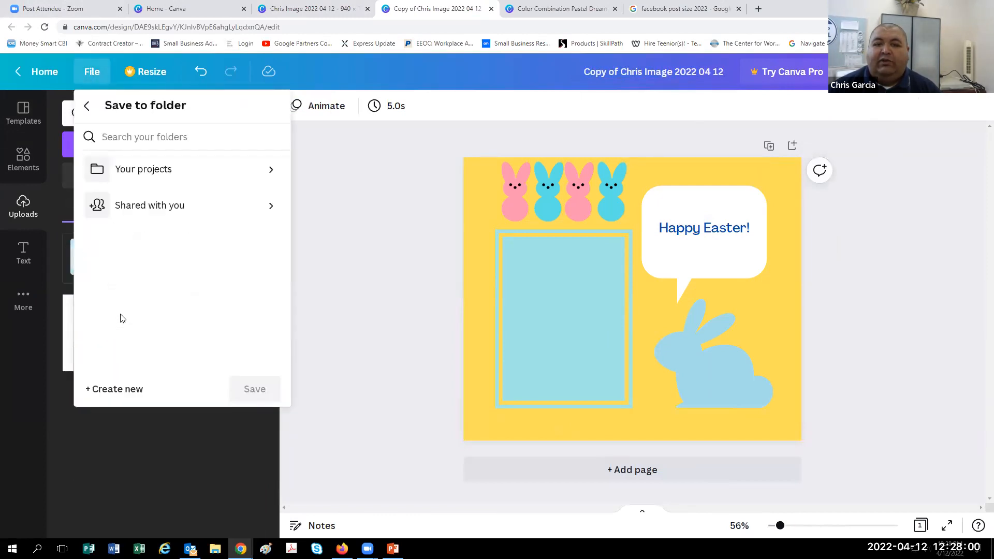
click(118, 393)
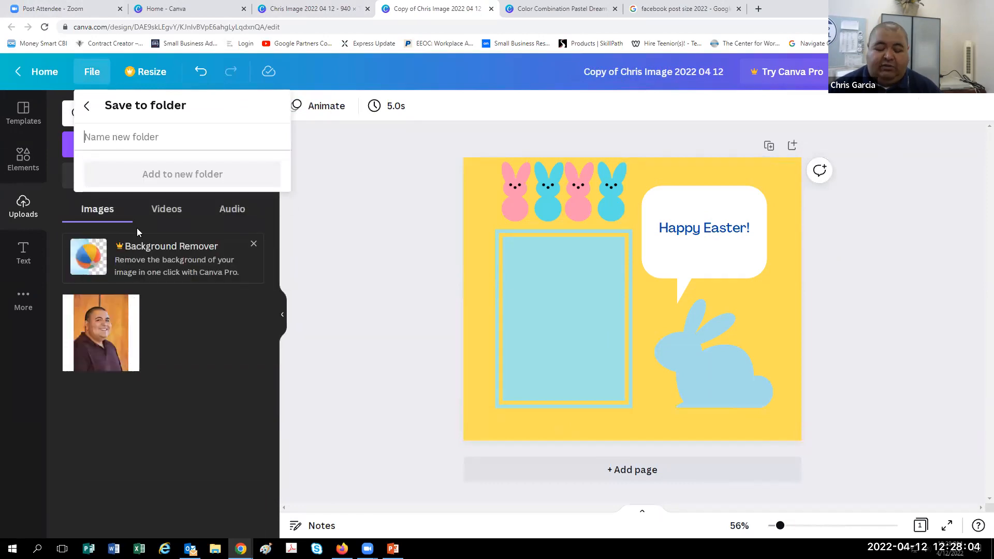
text(Chris Personal)
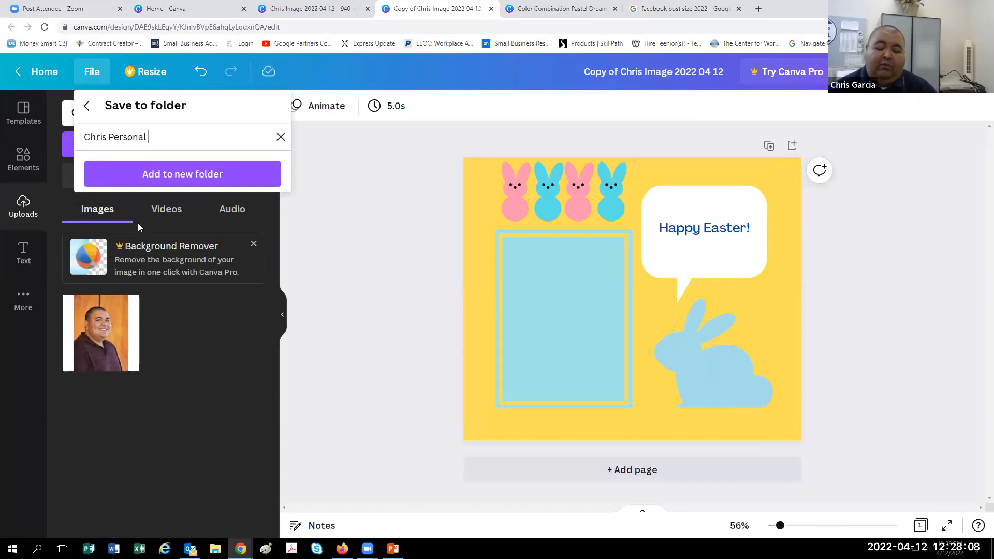
key(BackSpace)
key(BackSpace)
key(BackSpace)
key(BackSpace)
key(BackSpace)
key(BackSpace)
key(BackSpace)
key(BackSpace)
key(BackSpace)
key(BackSpace)
key(BackSpace)
key(BackSpace)
key(BackSpace)
key(BackSpace)
text(F)
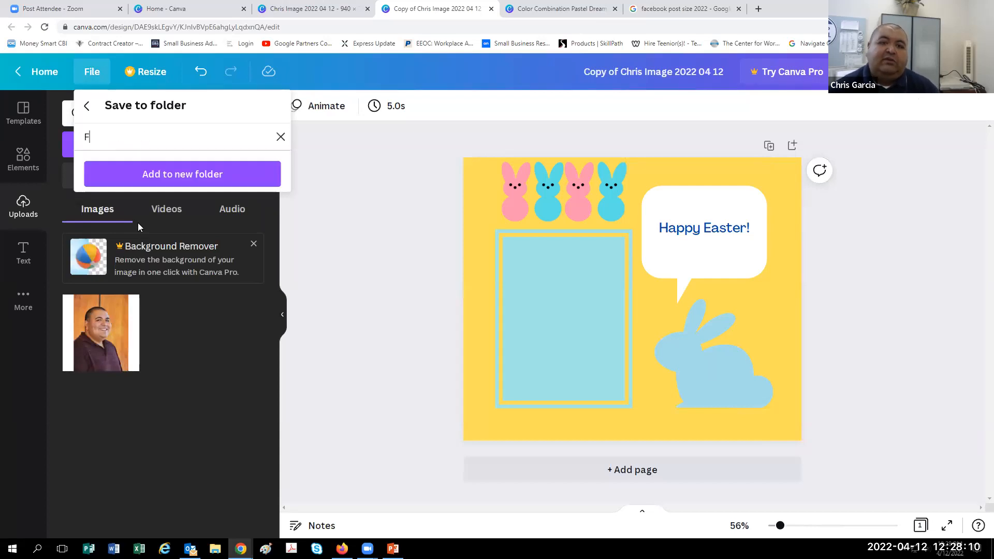
text(acebook Posts)
click(153, 176)
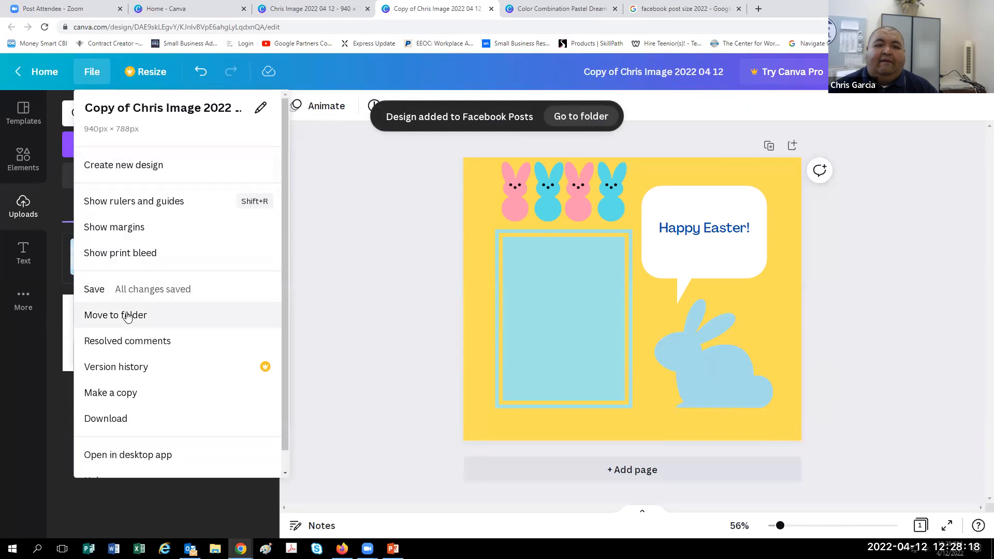
Return to the Canva home page and browse the recent designs list.
click(47, 71)
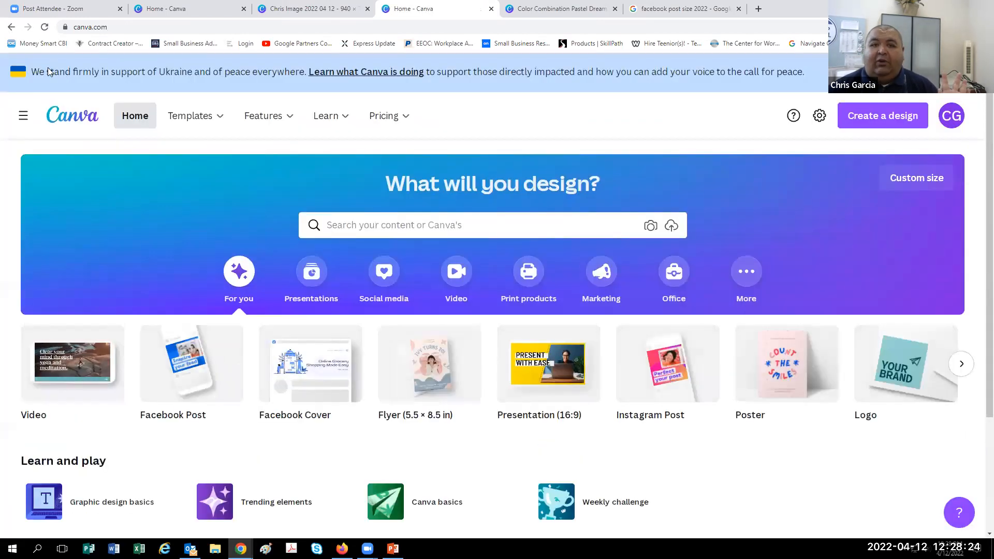
scroll(188, 247, down, 2)
scroll(188, 247, down, 4)
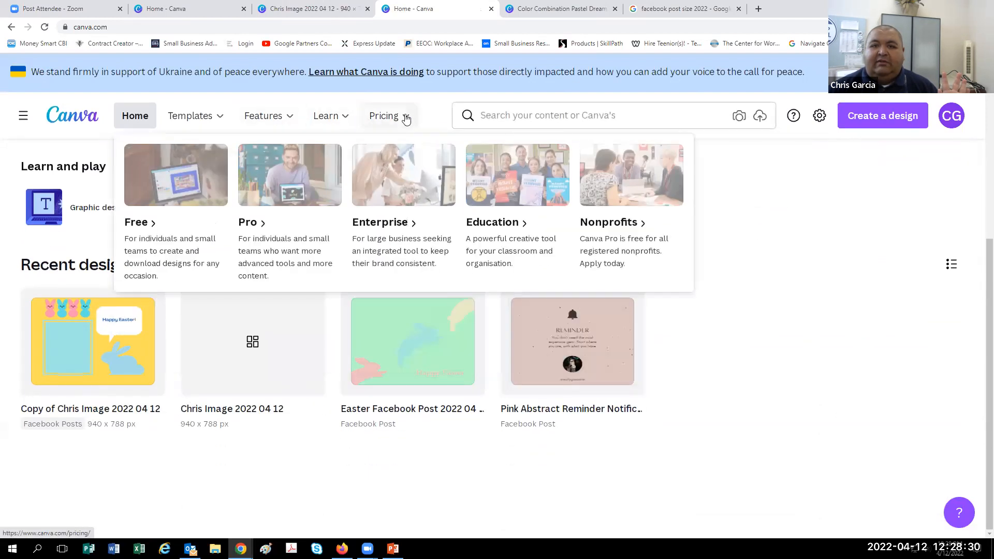
scroll(389, 401, up, 6)
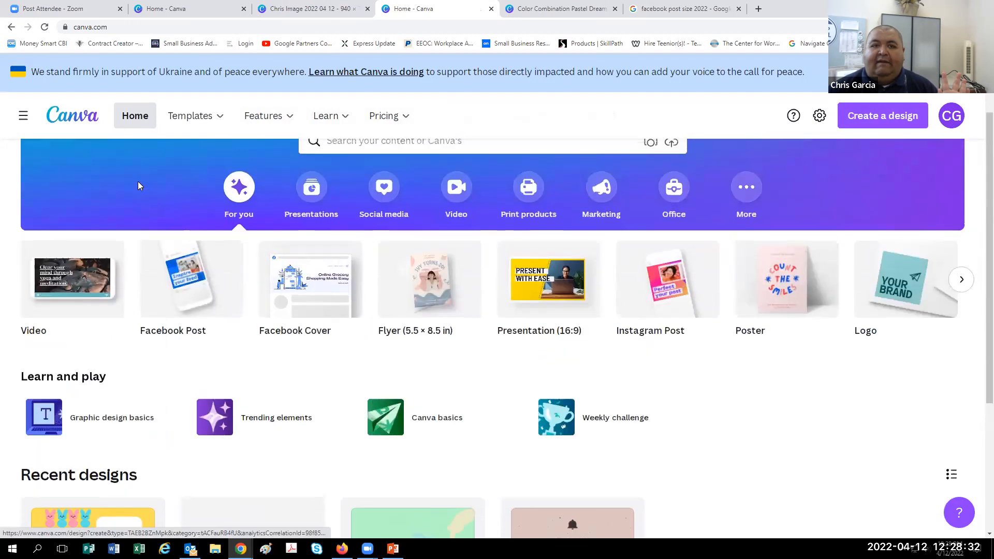
click(23, 116)
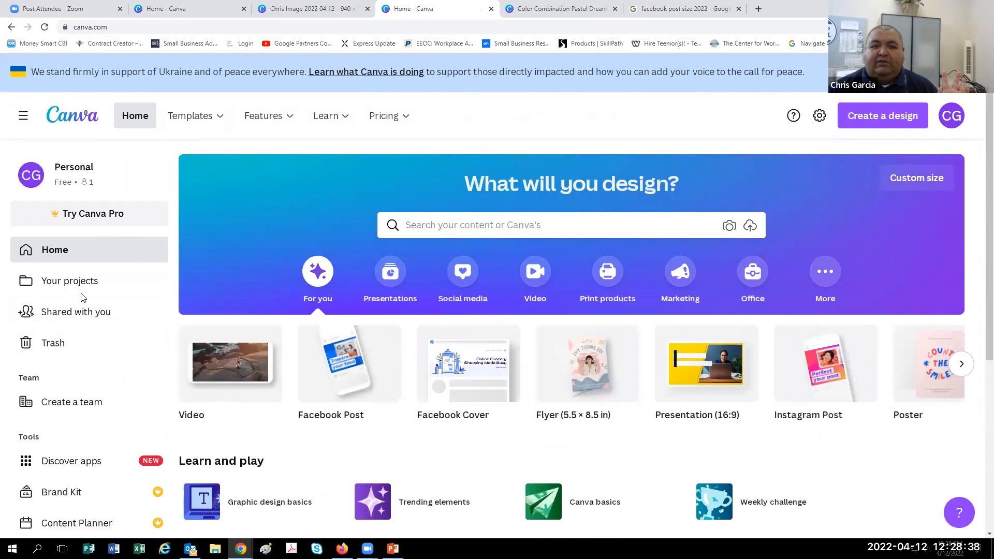
scroll(82, 298, down, 5)
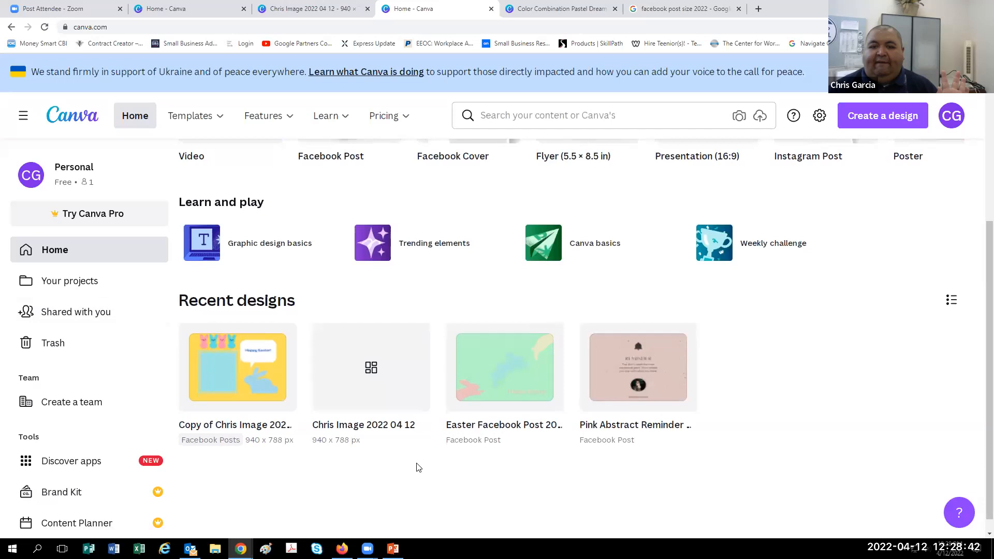
scroll(88, 389, down, 1)
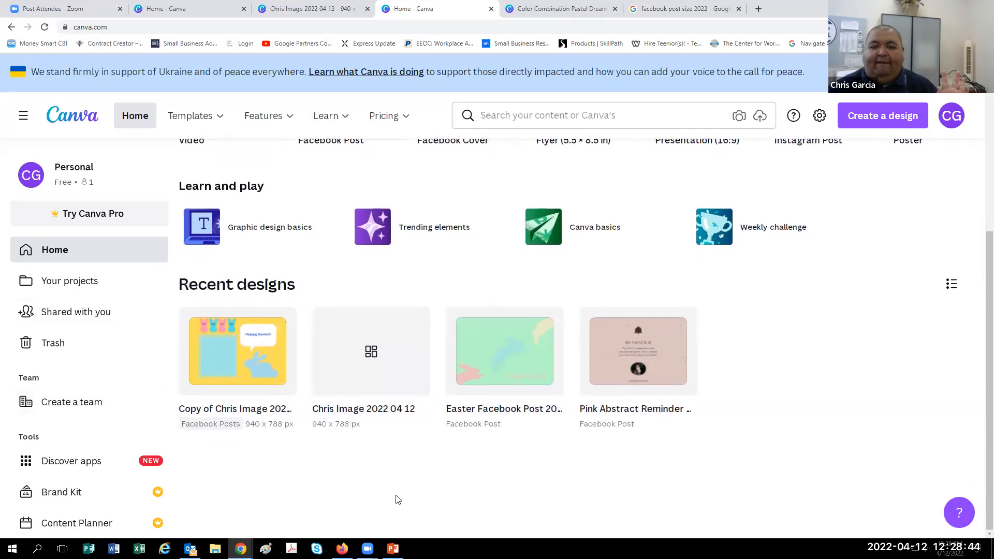
scroll(396, 500, up, 5)
mouse_move(261, 116)
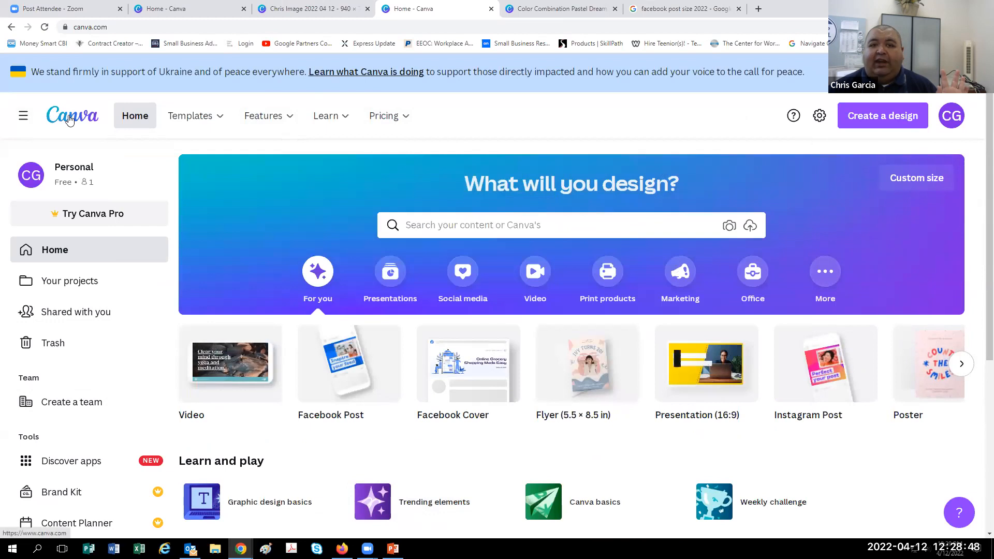
scroll(157, 131, down, 1)
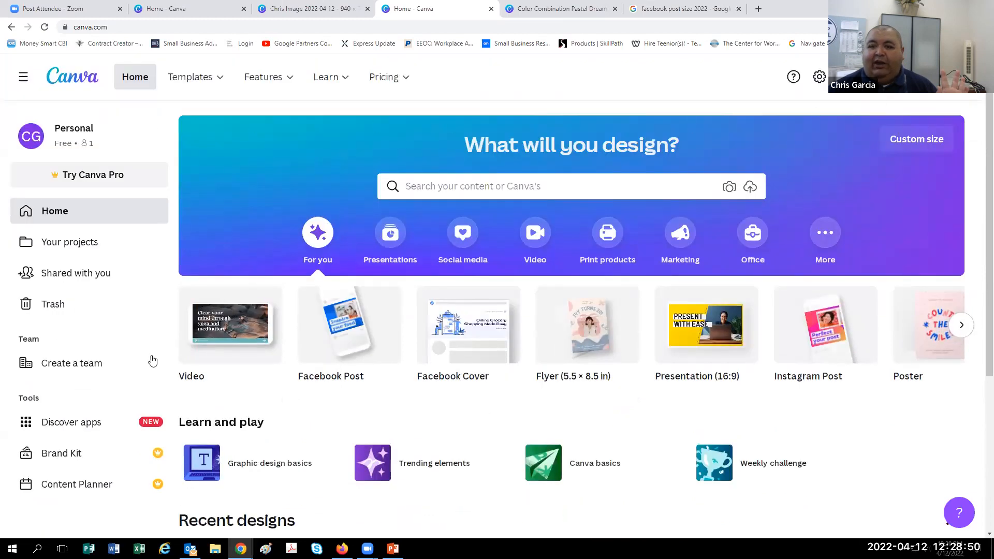
scroll(375, 491, down, 4)
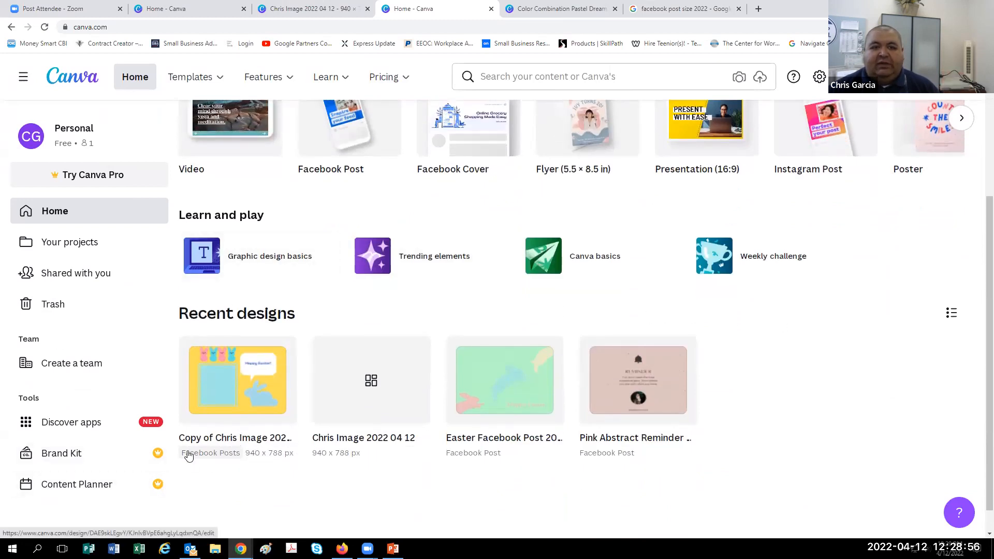
Open Your projects and view its folders.
click(50, 251)
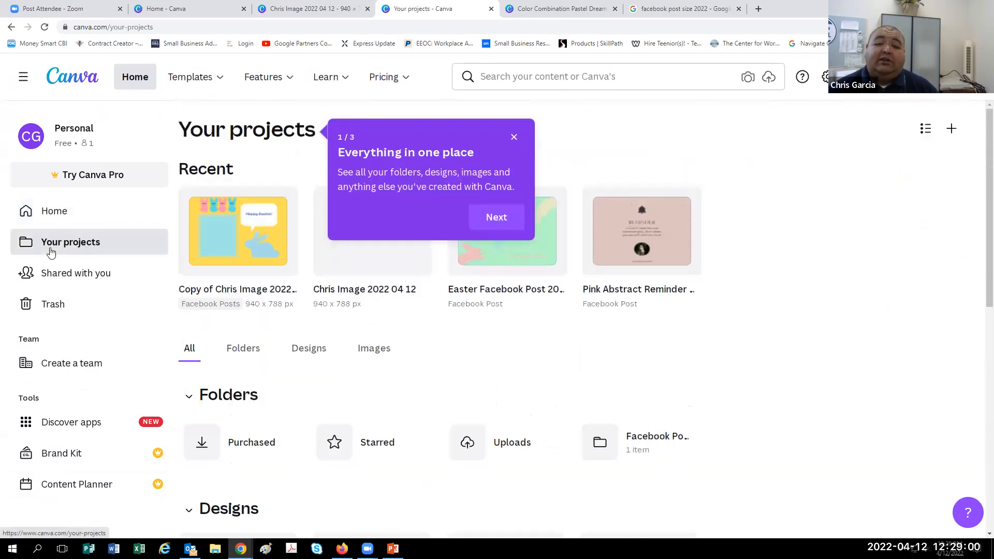
scroll(464, 389, down, 10)
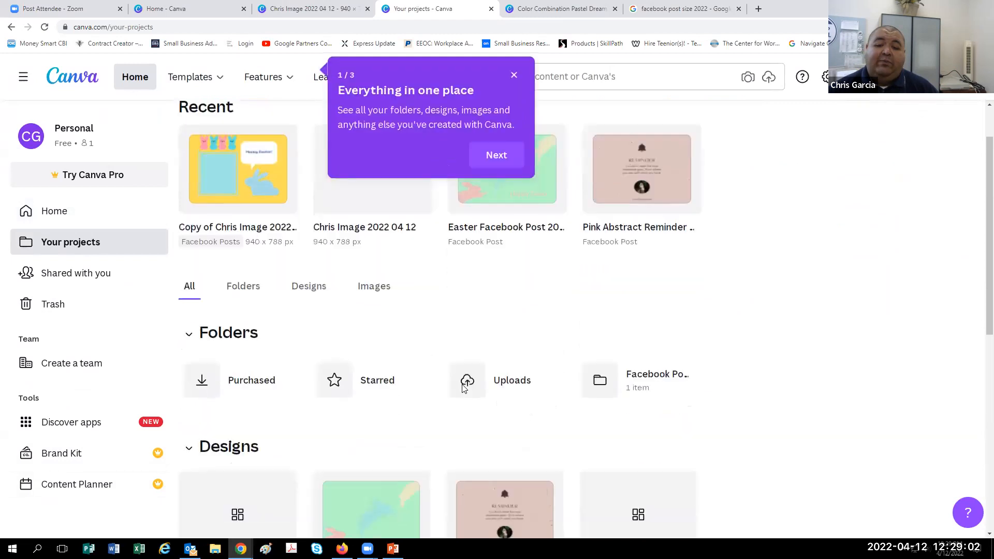
scroll(464, 389, up, 10)
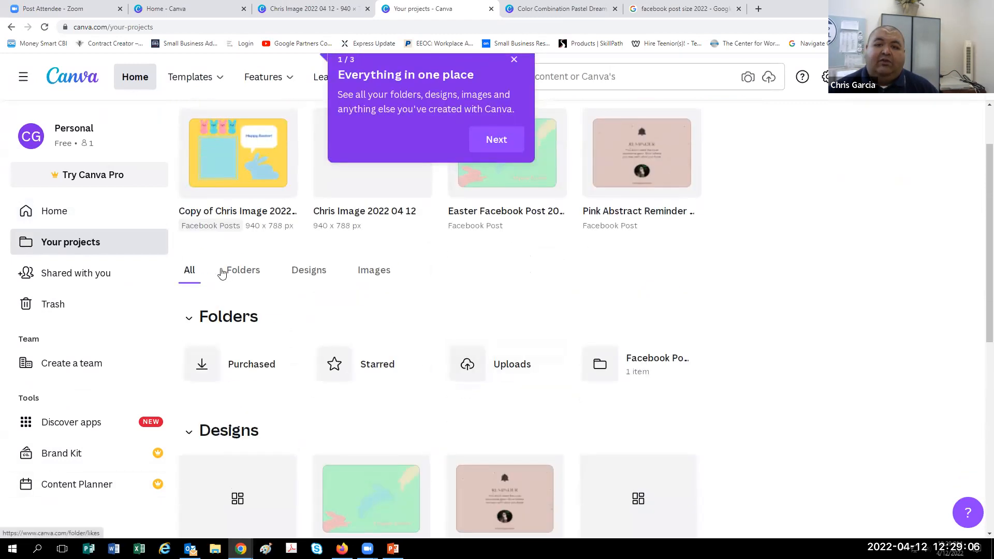
click(243, 272)
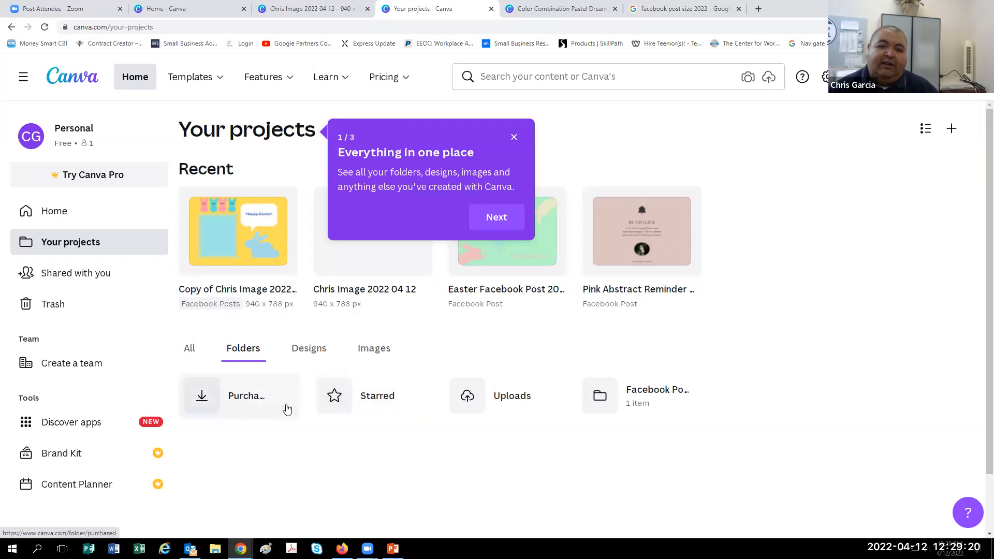
Open the Purchased folder, then return to the home page and reopen Your projects.
click(234, 402)
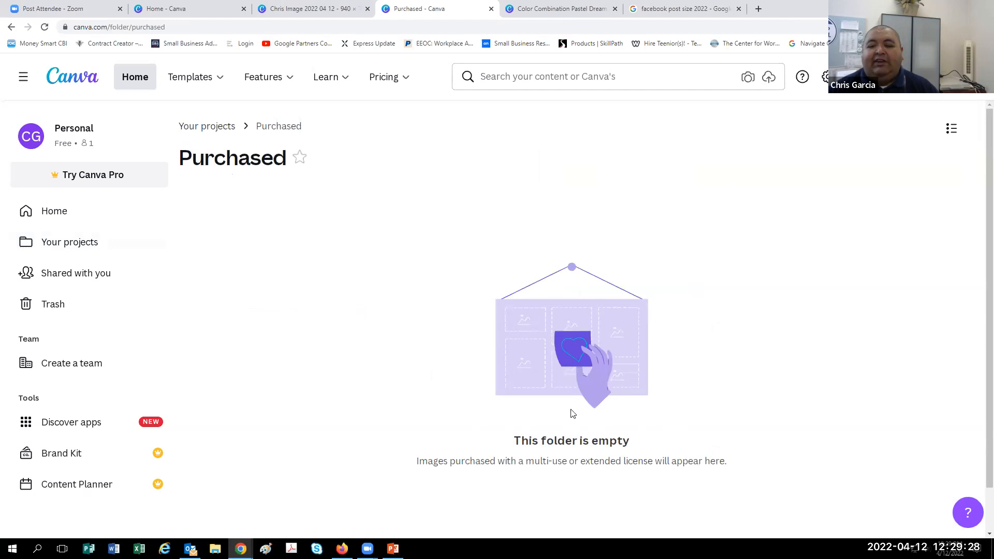
click(135, 78)
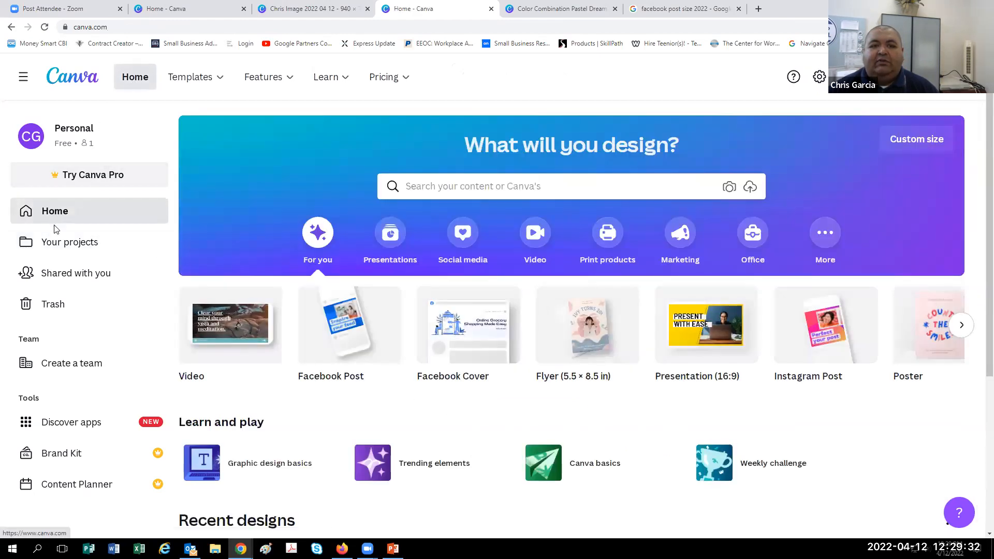
click(56, 248)
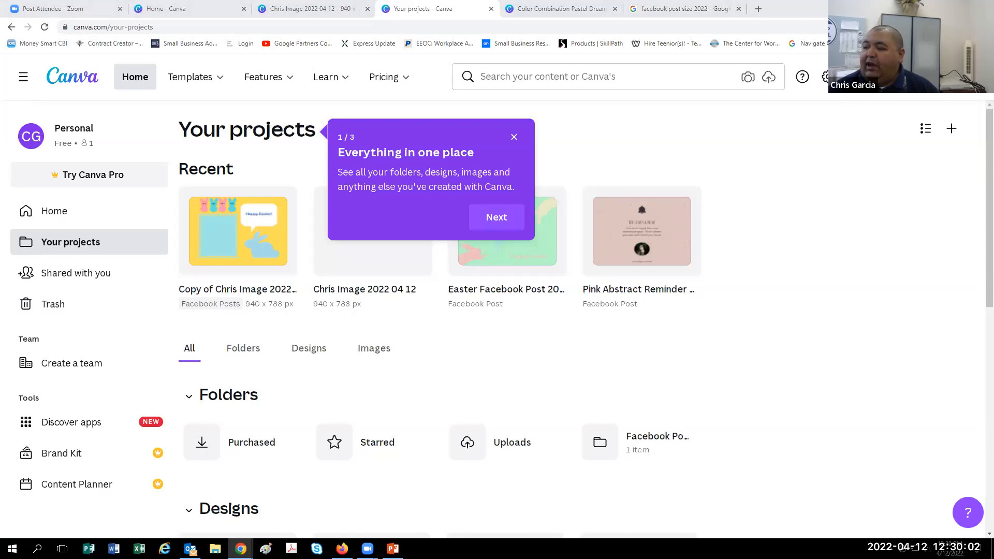
Browse the Discover icons page from the Features menu, then go back to the home page.
click(201, 82)
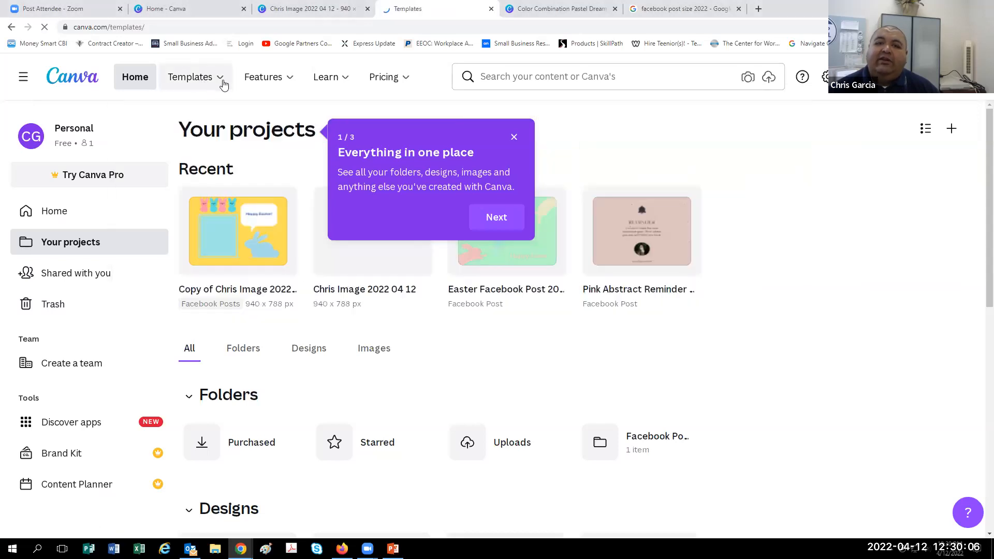
mouse_move(224, 80)
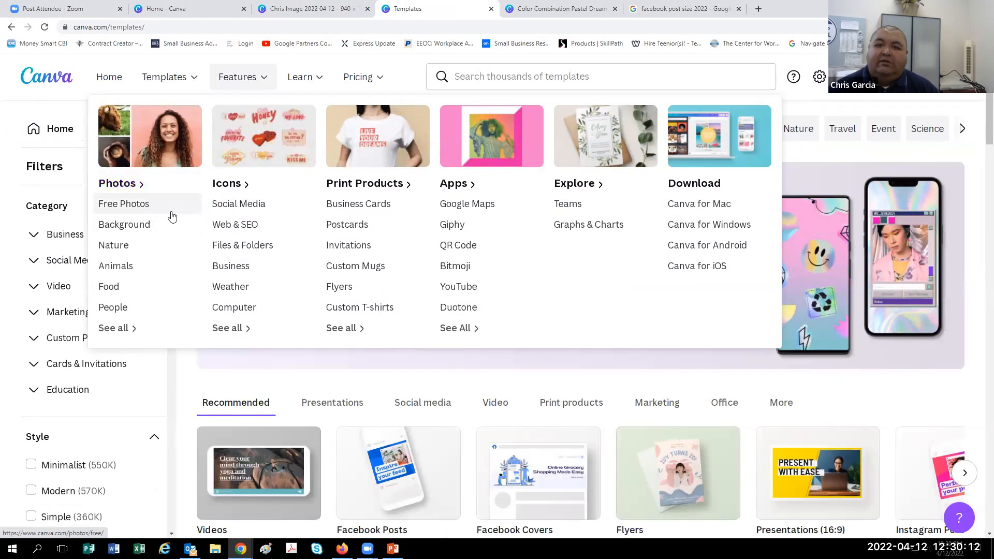
click(234, 329)
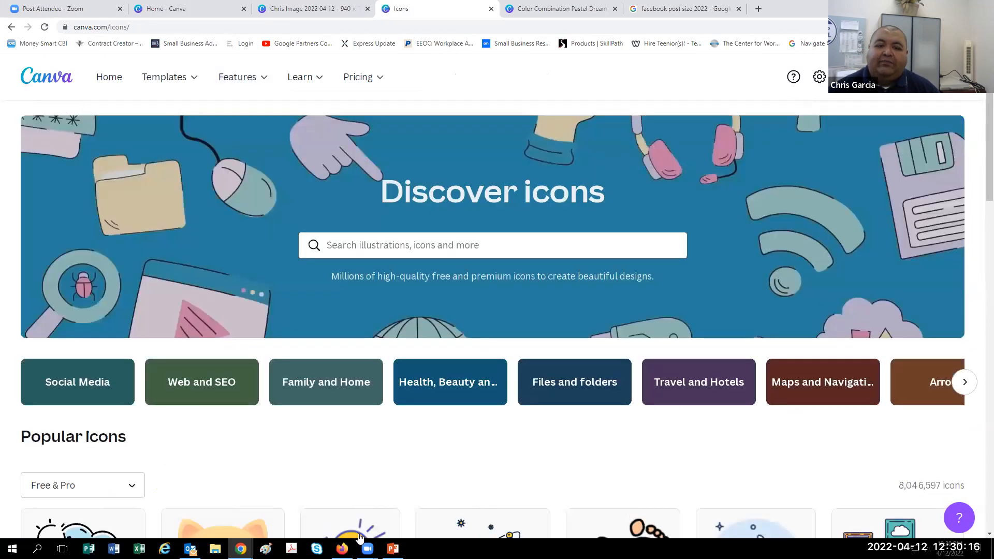
scroll(268, 487, down, 4)
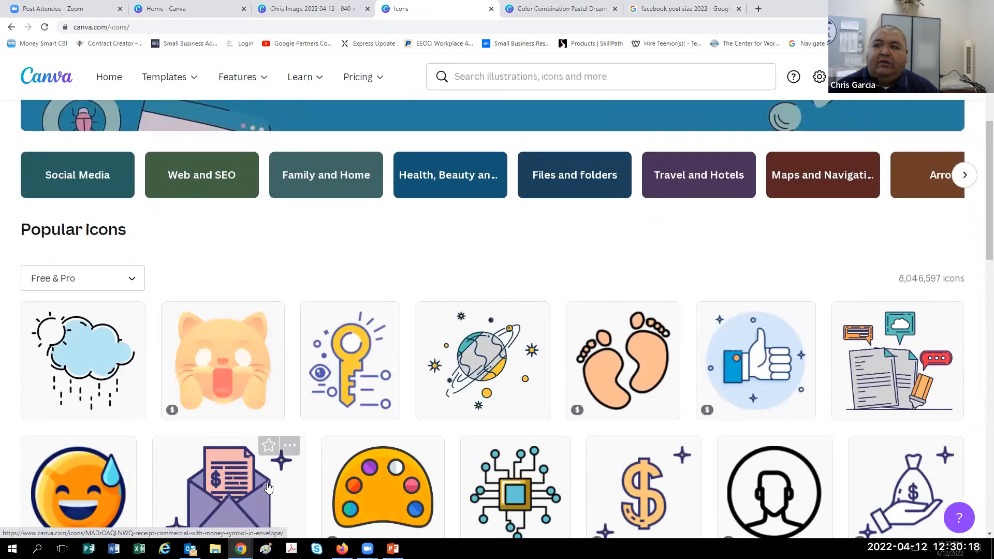
scroll(268, 487, up, 4)
click(111, 85)
mouse_move(190, 86)
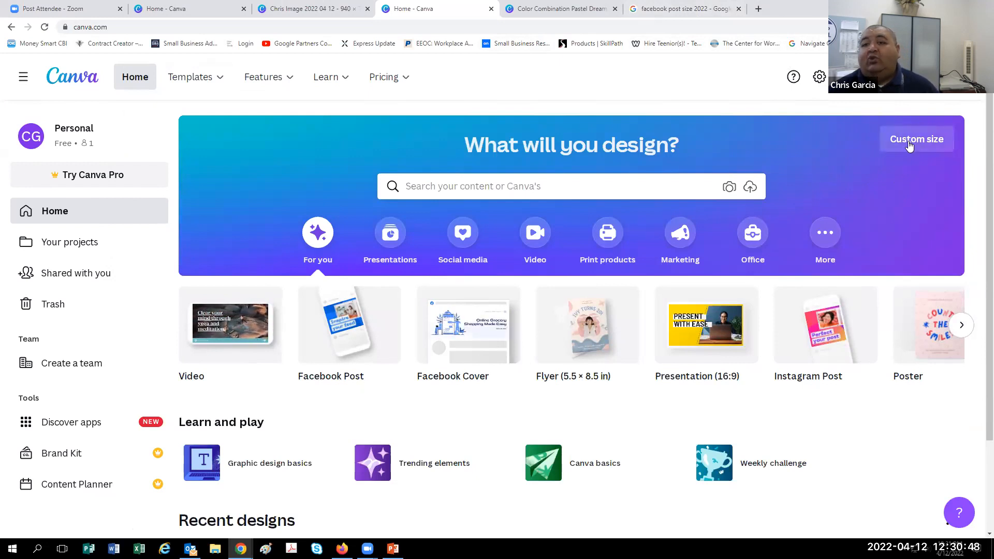
Switch to the Google search tab and search for google my business post image size.
click(665, 6)
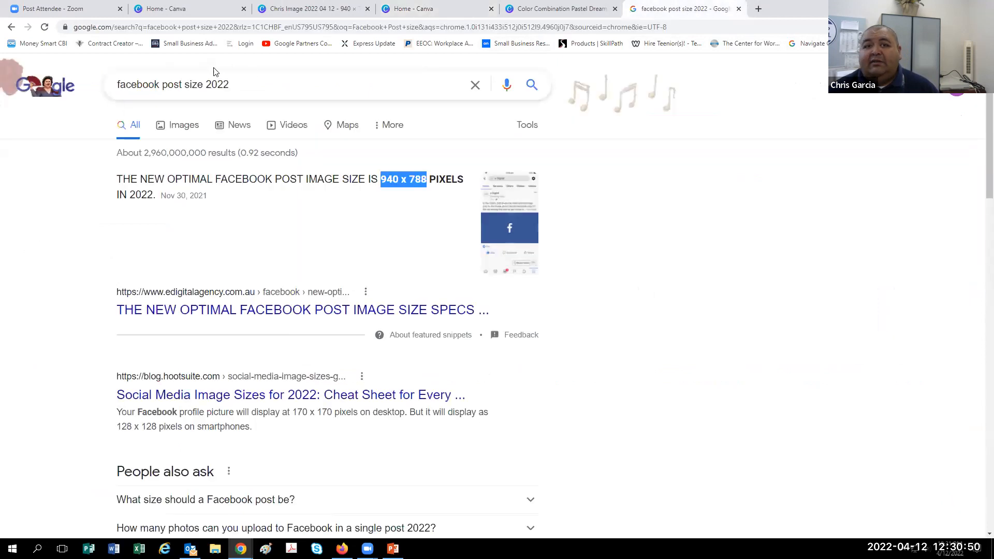
click(199, 28)
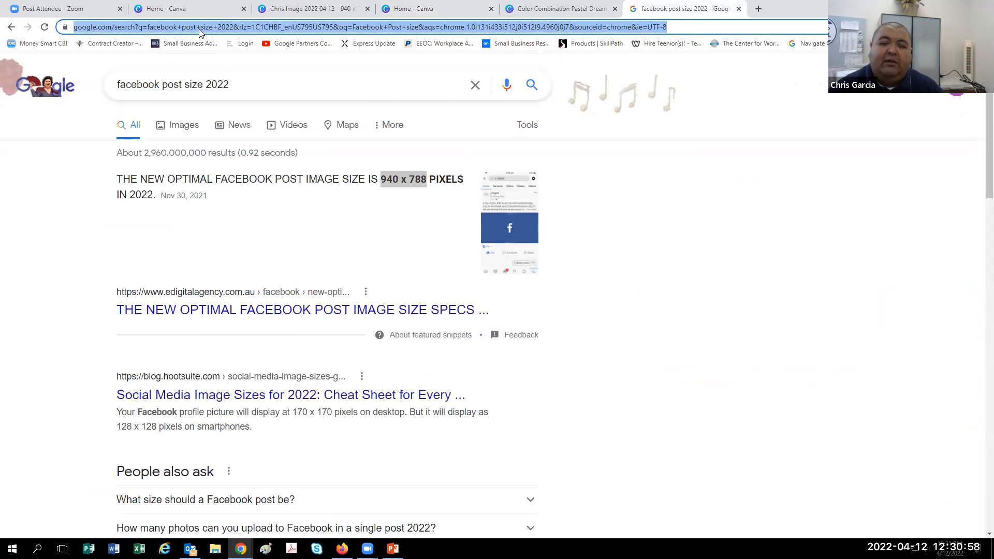
text(Google)
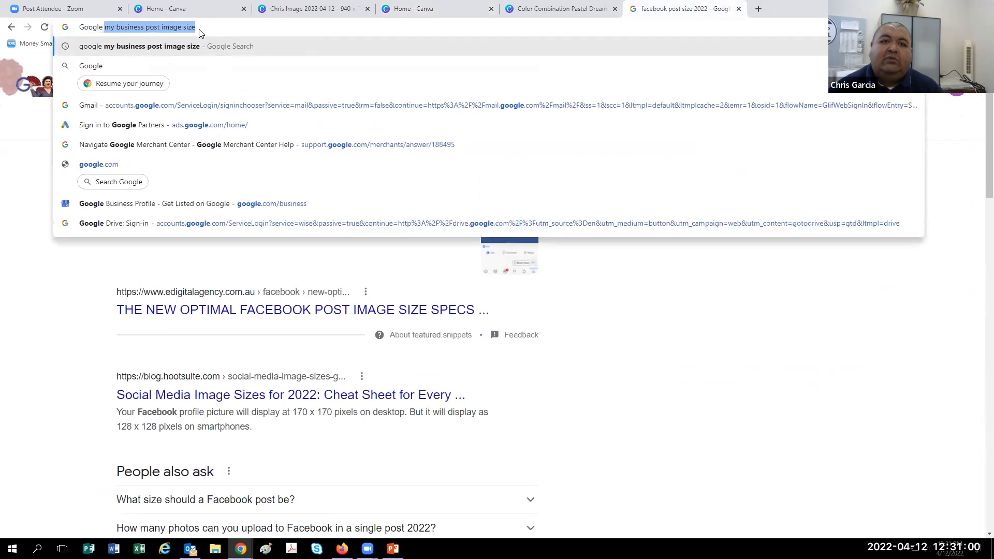
key(Right)
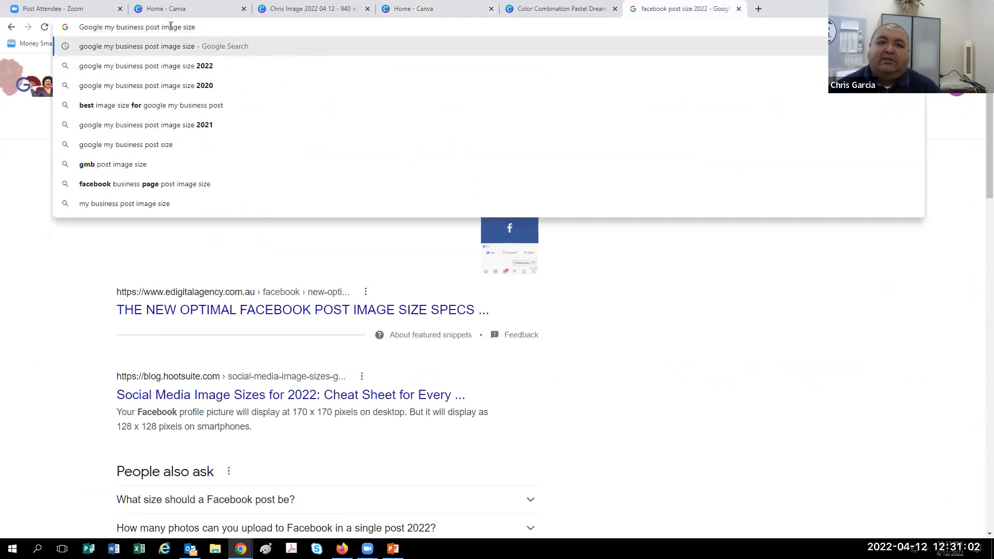
key(Return)
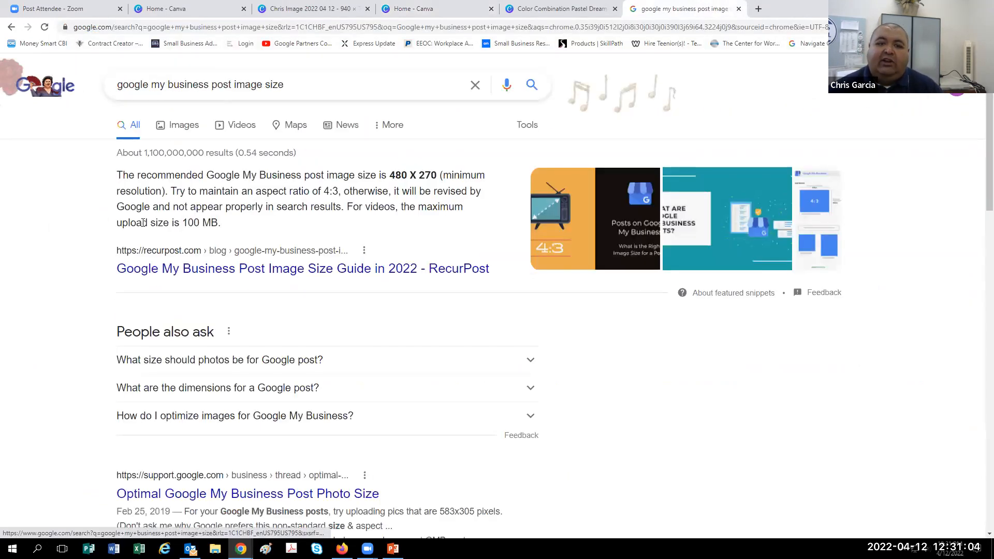
scroll(133, 366, down, 1)
scroll(134, 365, down, 4)
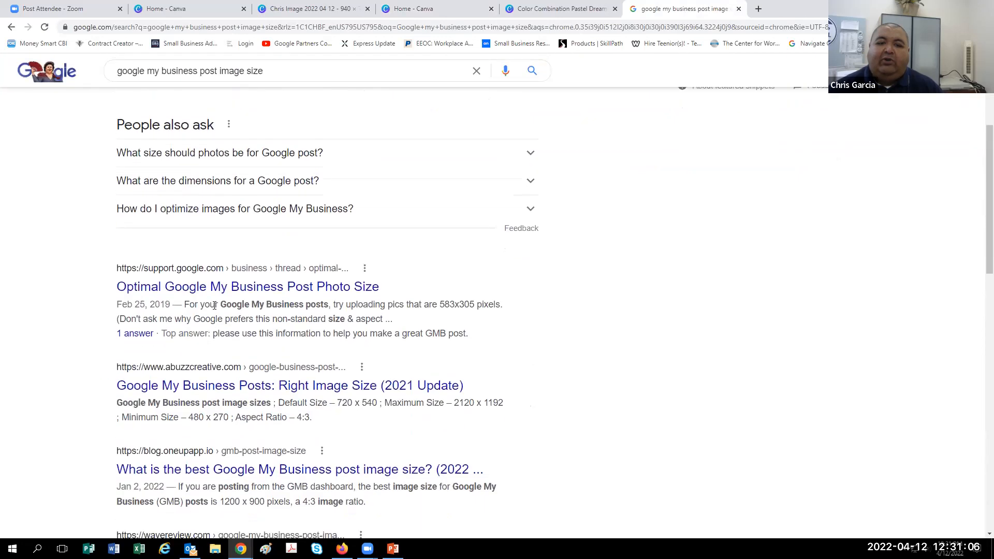
Open the Optimal Google My Business Post Photo Size thread and read through its replies.
click(252, 289)
scroll(414, 391, down, 3)
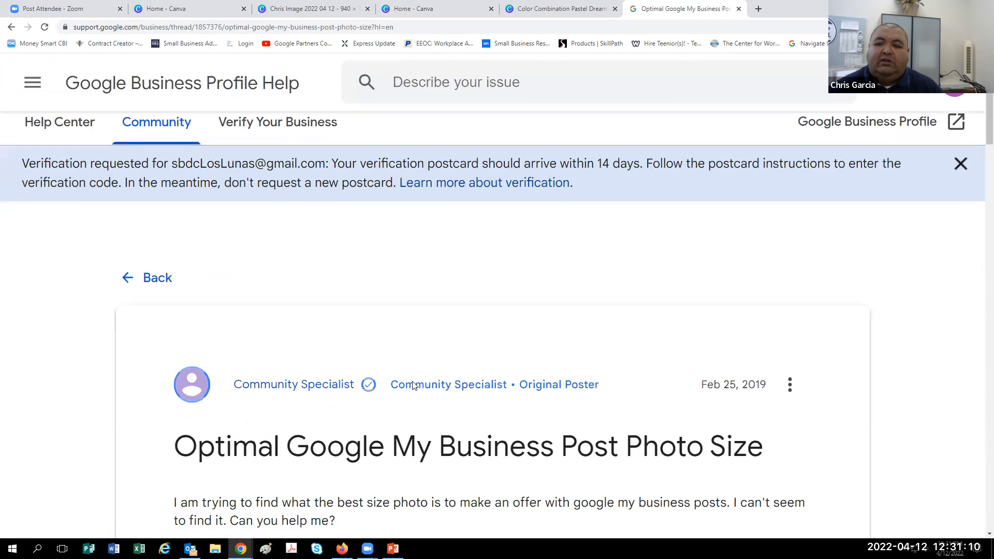
scroll(278, 297, up, 1)
scroll(279, 300, down, 6)
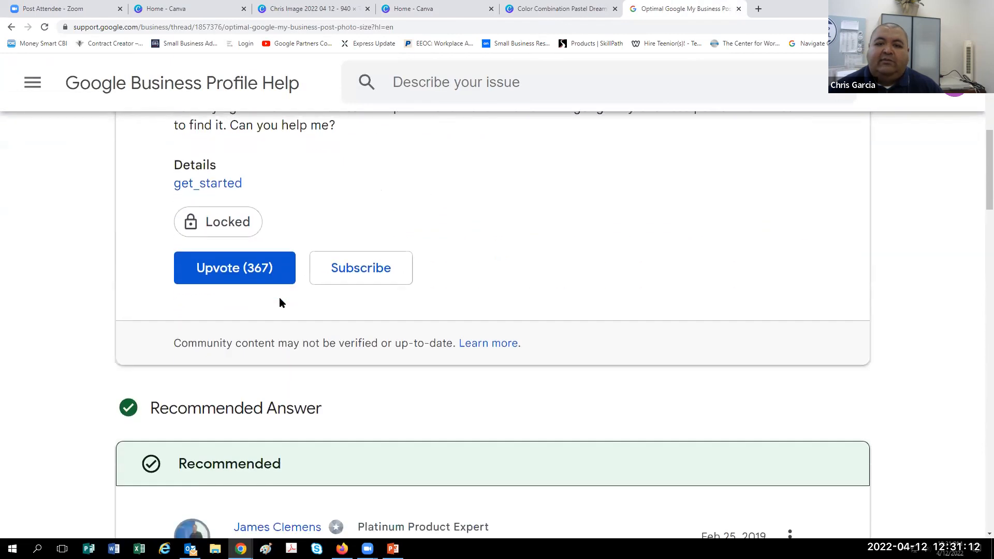
scroll(360, 347, down, 10)
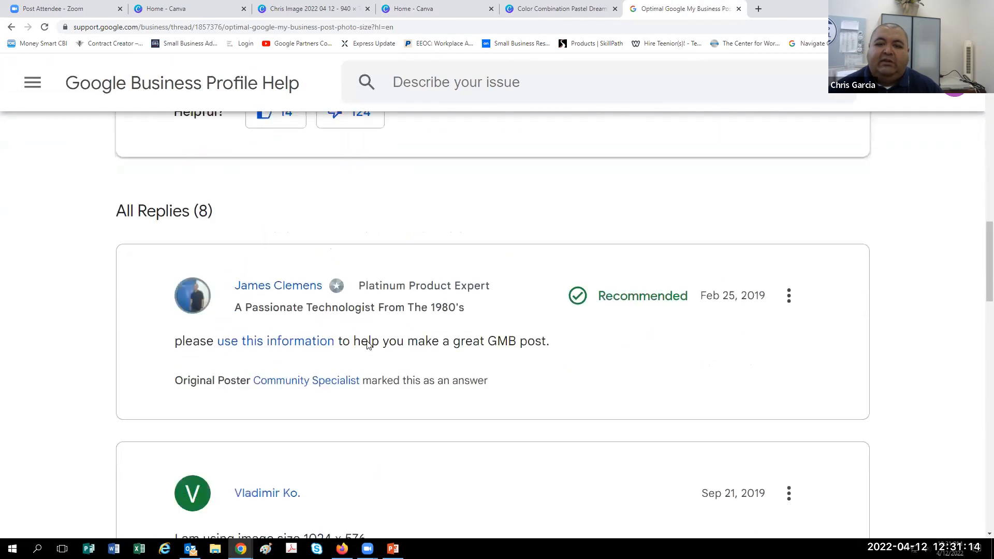
scroll(336, 345, down, 1)
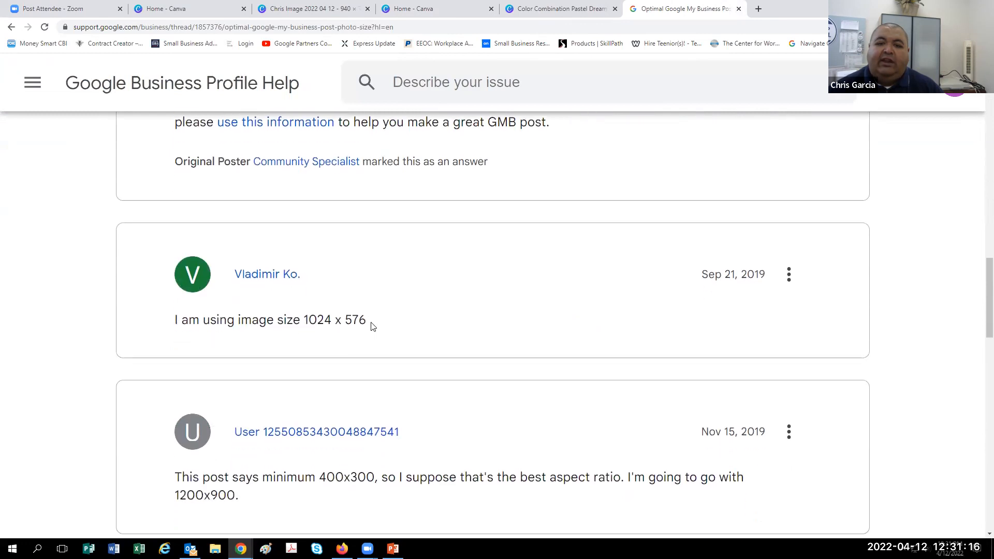
scroll(342, 409, down, 4)
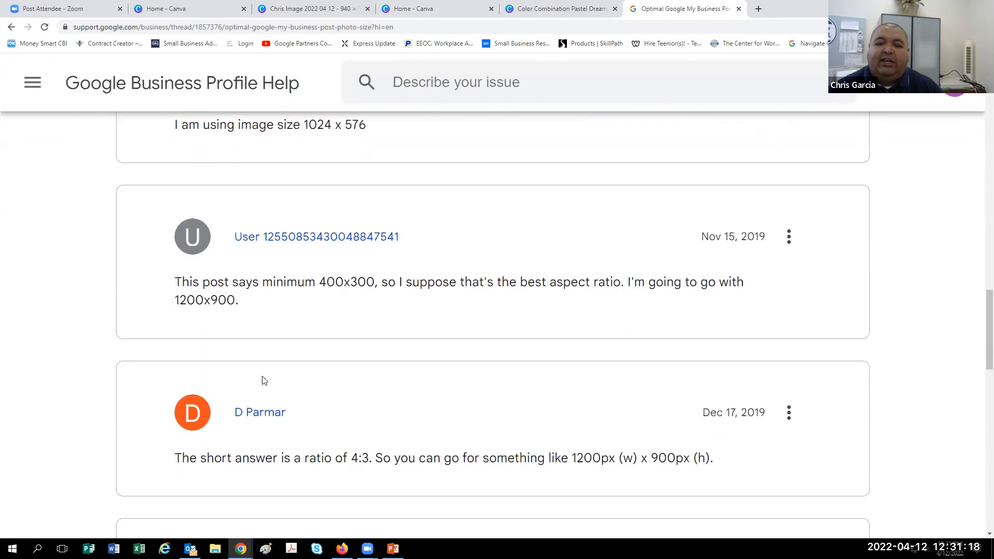
scroll(324, 448, down, 3)
scroll(337, 443, down, 2)
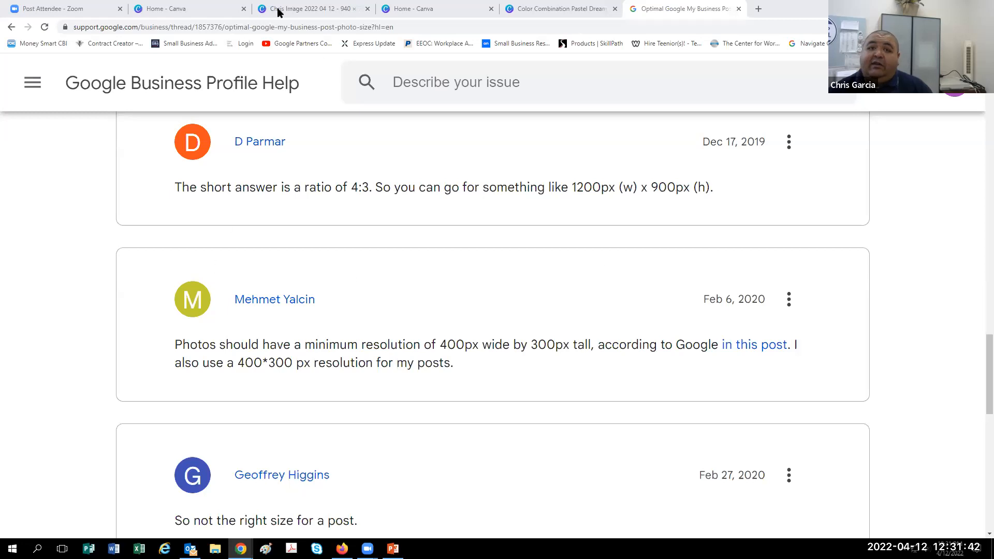
Open the copied Easter design from recent designs and fill its empty frame with the uploaded portrait photo.
click(440, 14)
scroll(335, 347, down, 2)
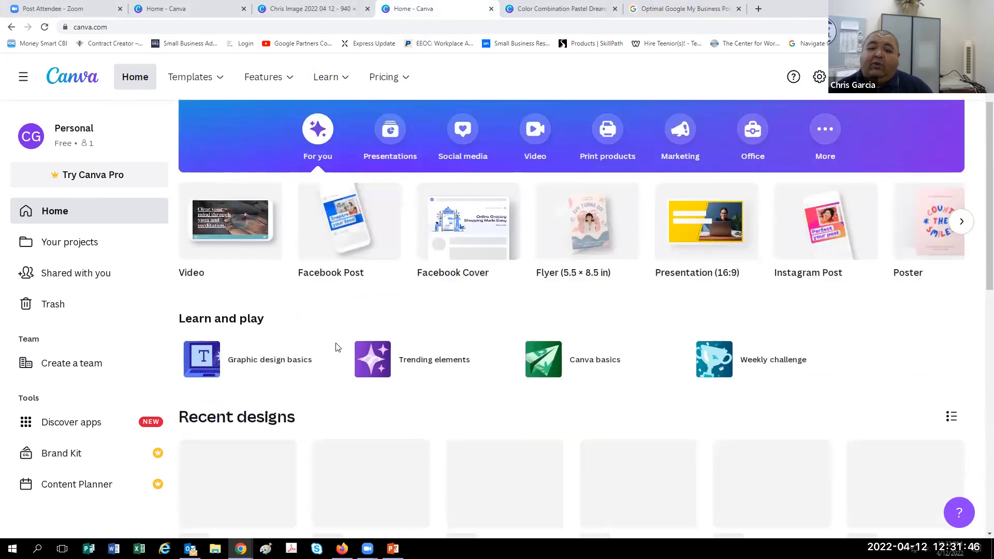
scroll(337, 347, down, 2)
click(244, 367)
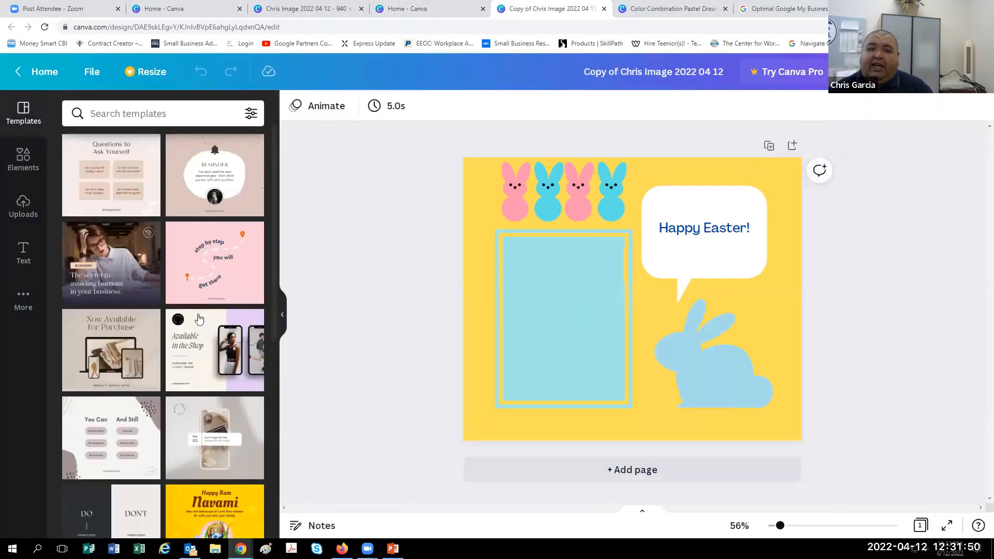
click(15, 216)
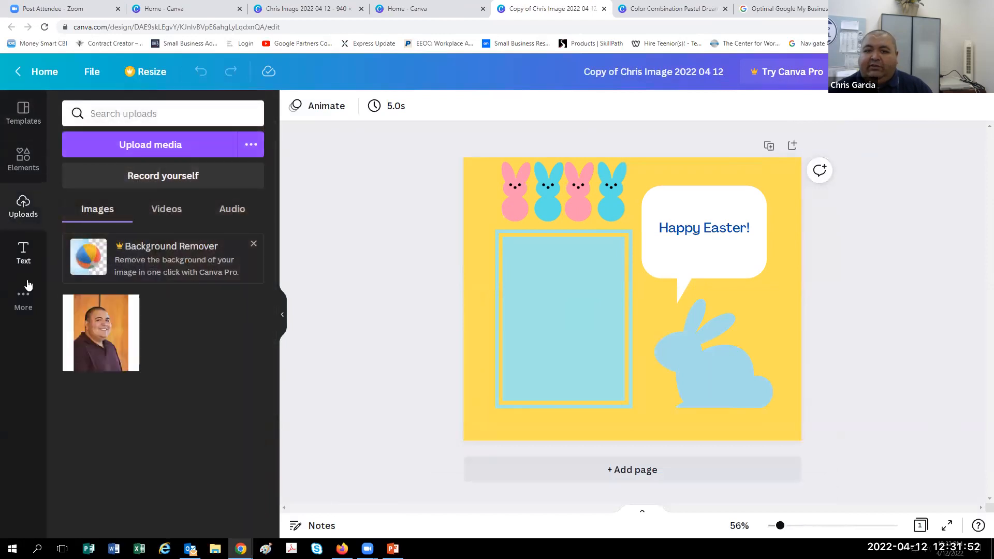
click(91, 354)
drag(608, 325, 568, 346)
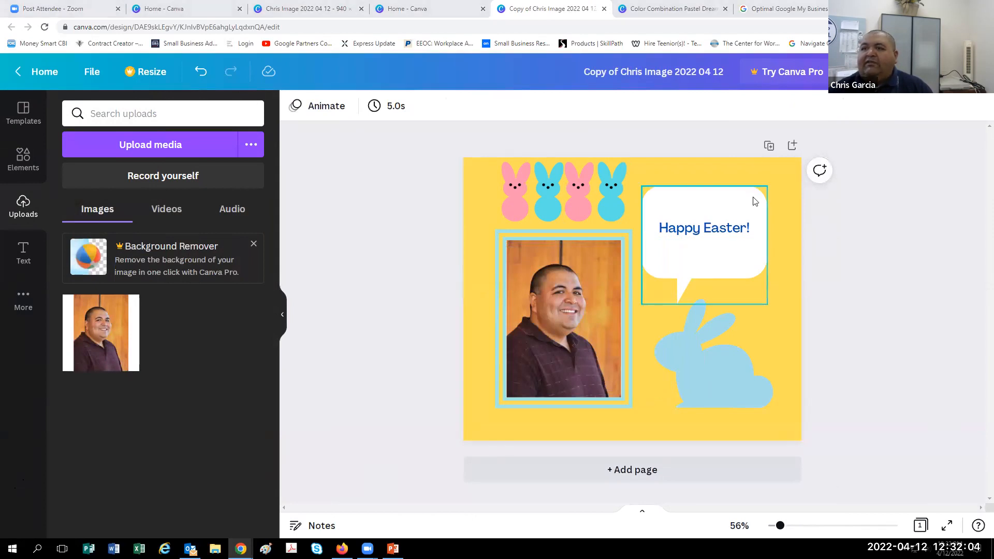
Open the share and download options and review the available file types without downloading.
click(958, 72)
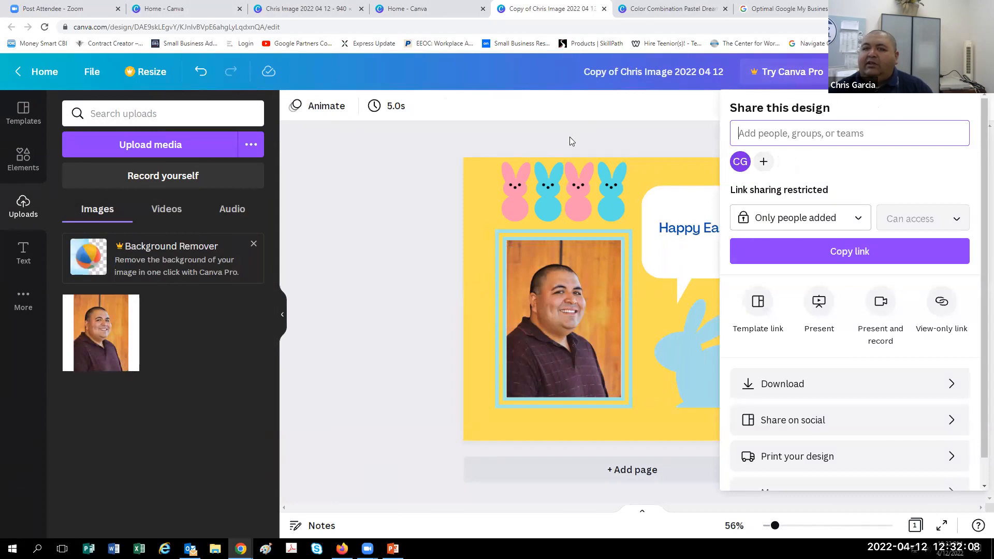
click(591, 130)
click(101, 78)
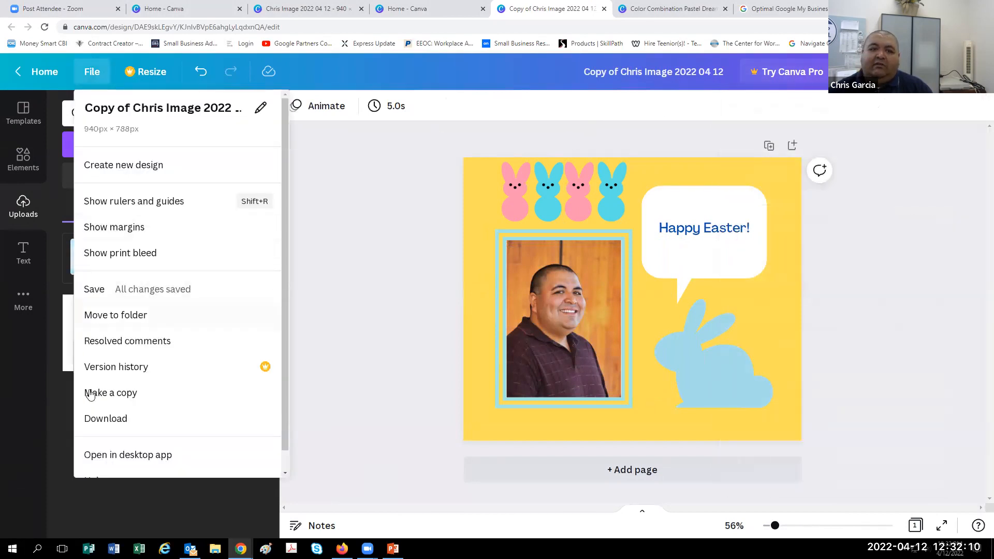
click(105, 418)
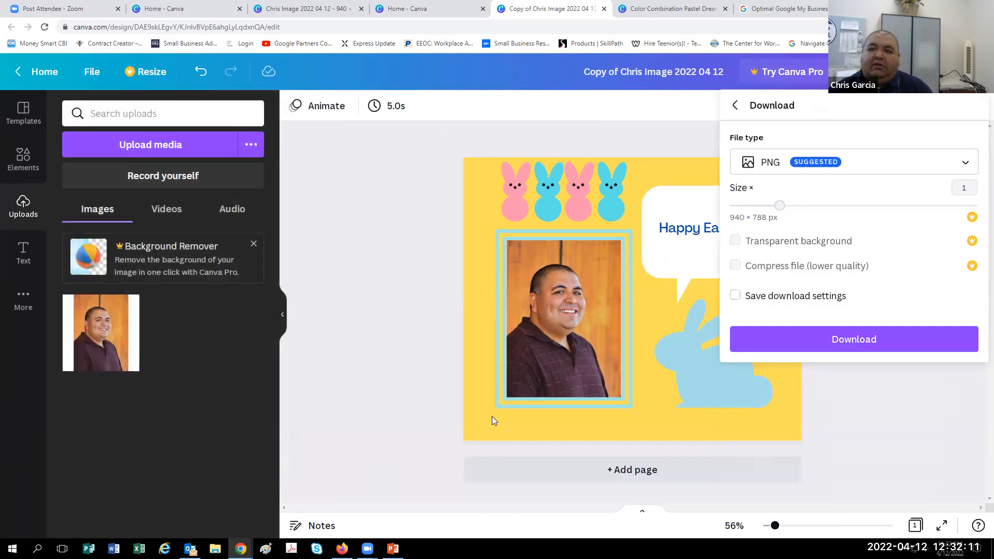
click(967, 166)
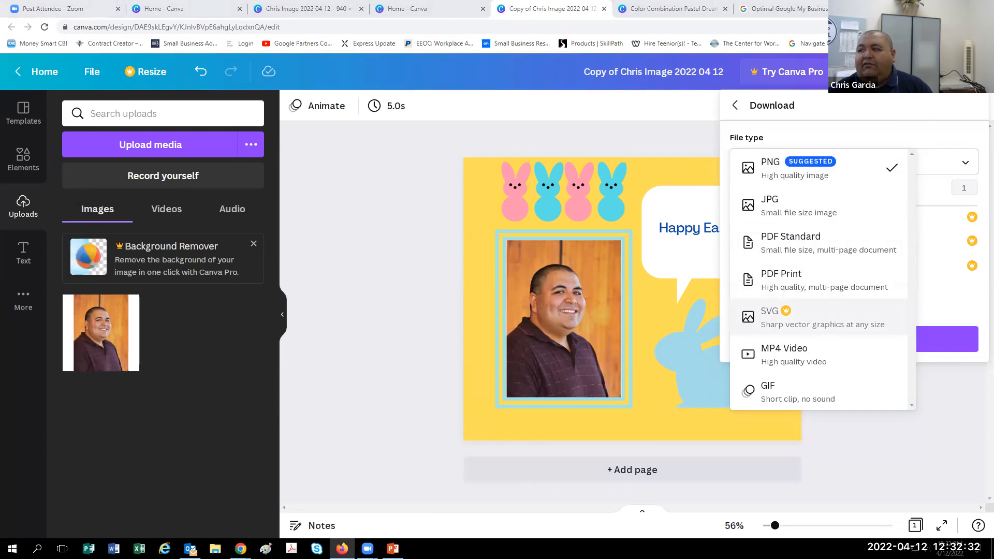
click(624, 136)
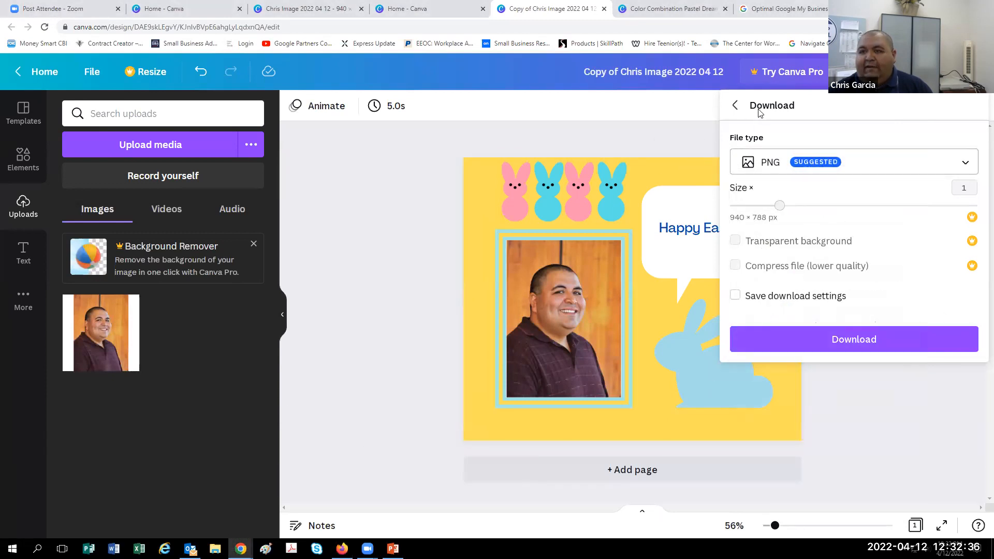
click(735, 105)
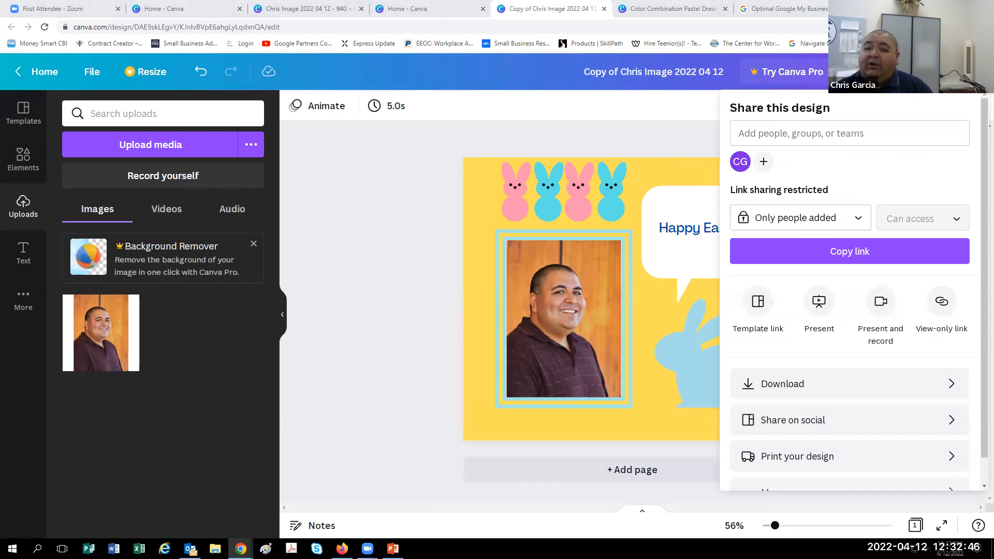
click(657, 156)
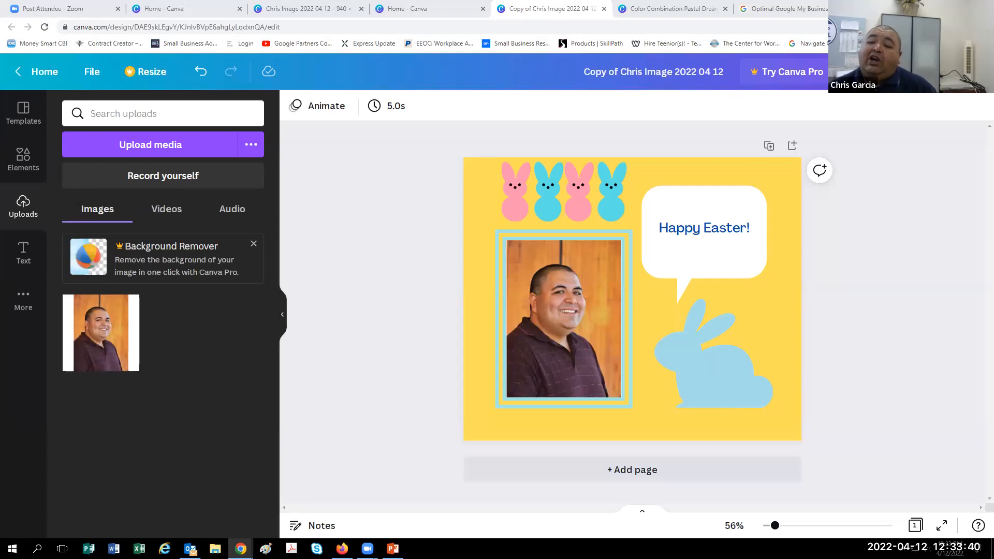
Select the Happy Easter! text and browse the font list without changing the font.
click(696, 228)
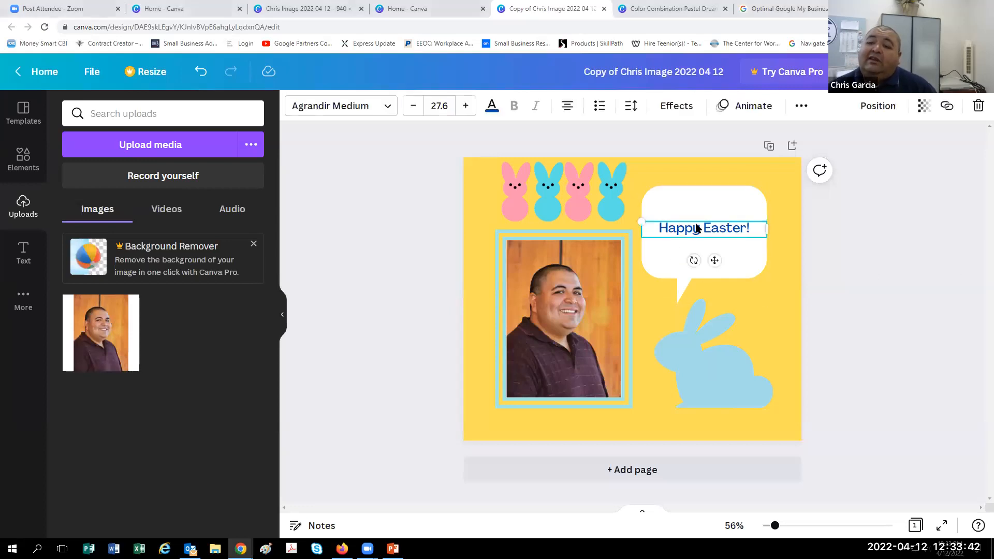
double_click(697, 228)
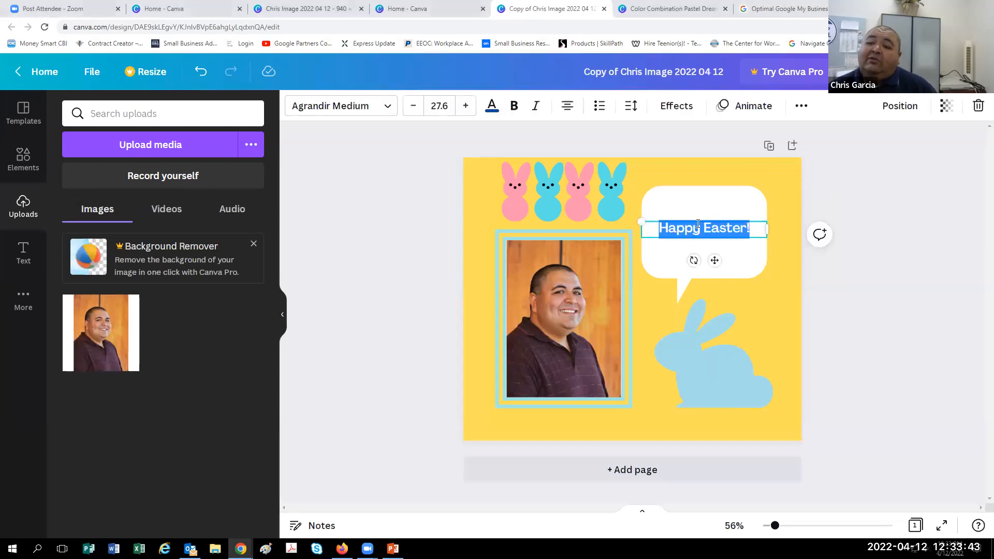
click(385, 107)
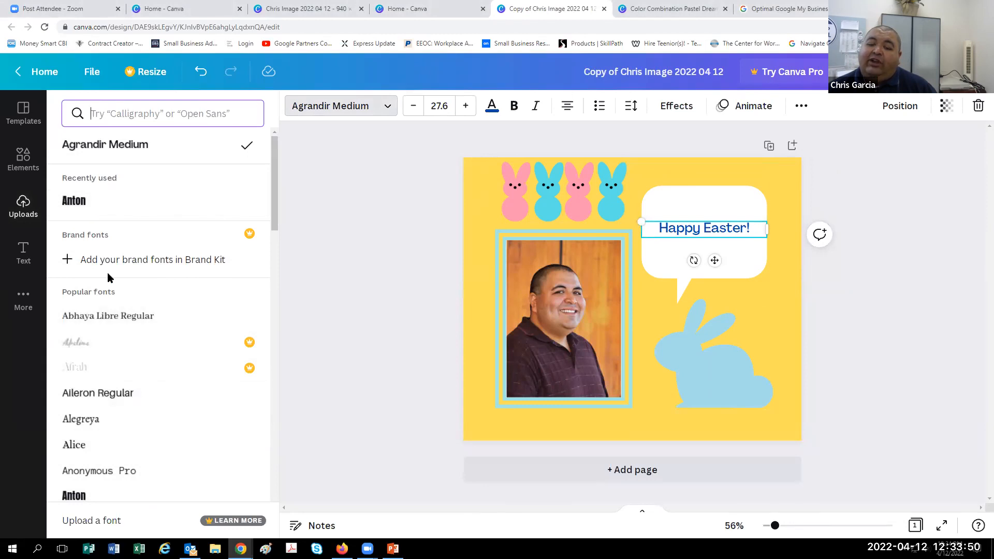
scroll(109, 298, down, 5)
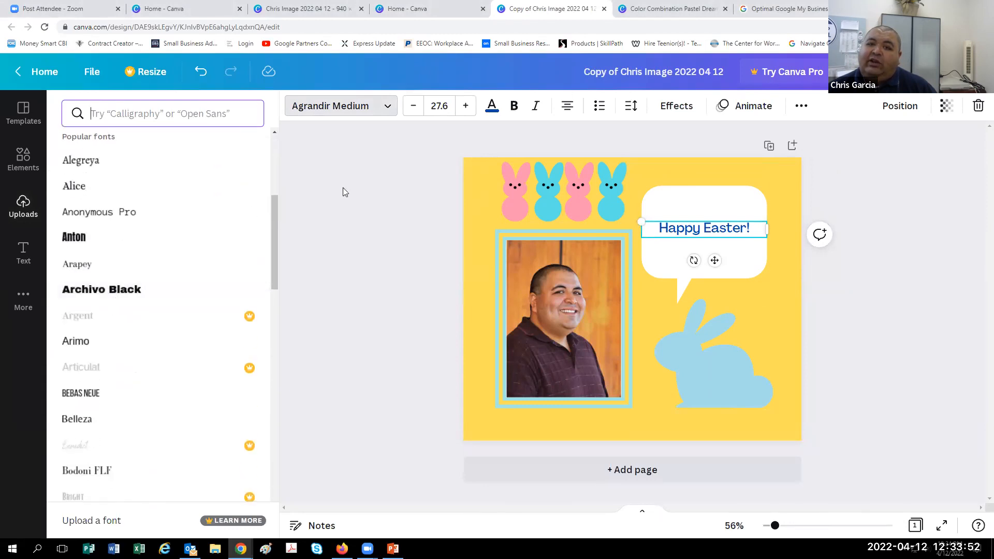
click(376, 192)
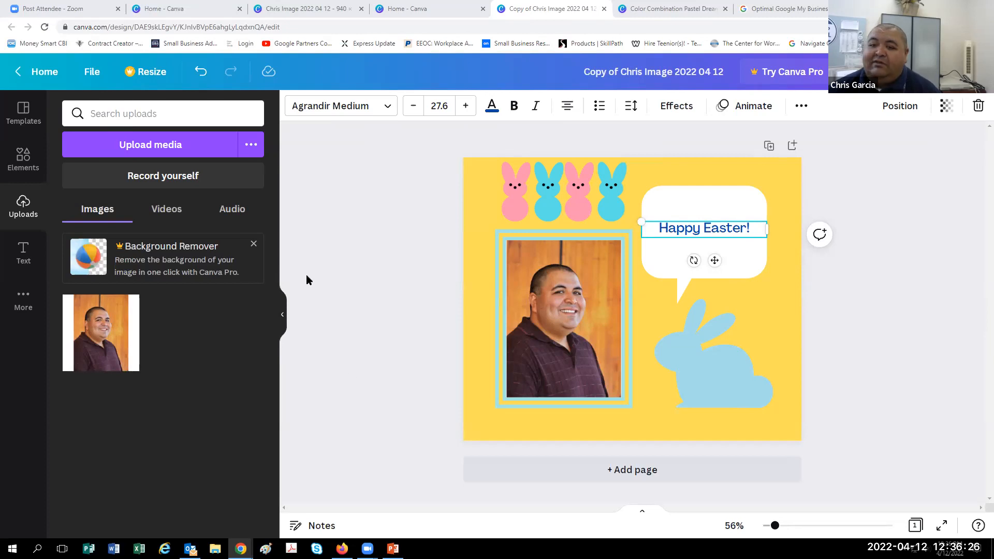
Switch to the PowerPoint webinar deck and start the slide show from slide 16, SBDC Programs.
click(350, 255)
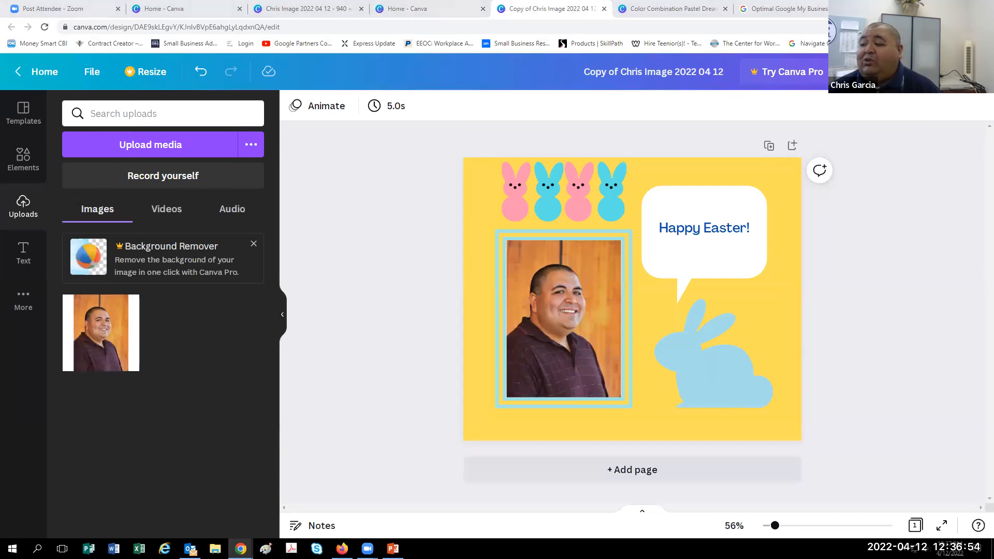
click(393, 549)
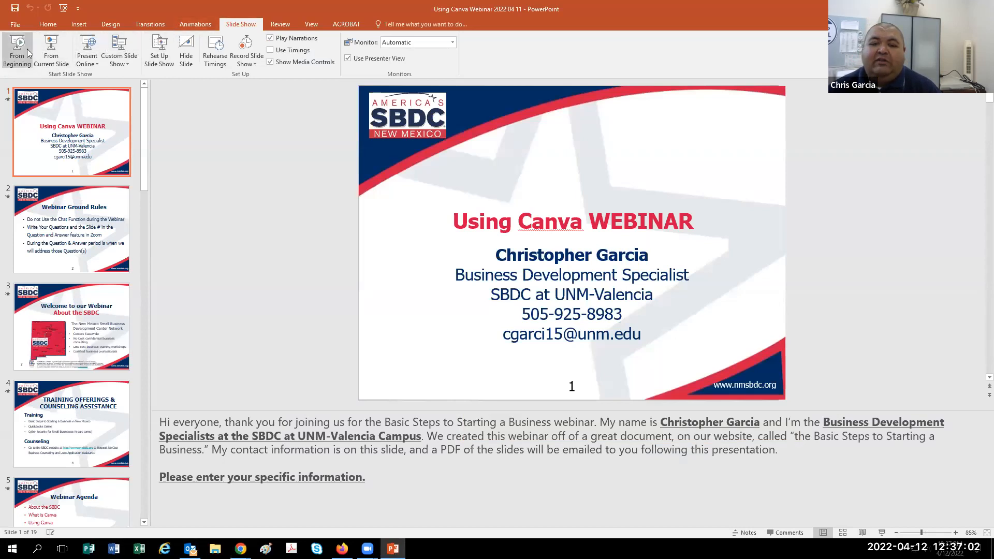
scroll(92, 389, down, 10)
scroll(90, 393, down, 3)
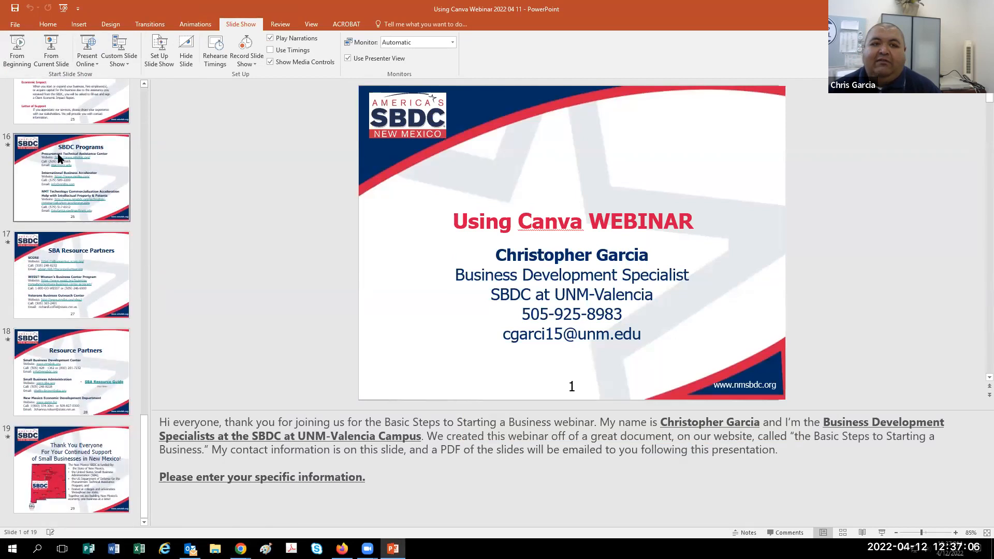
click(63, 114)
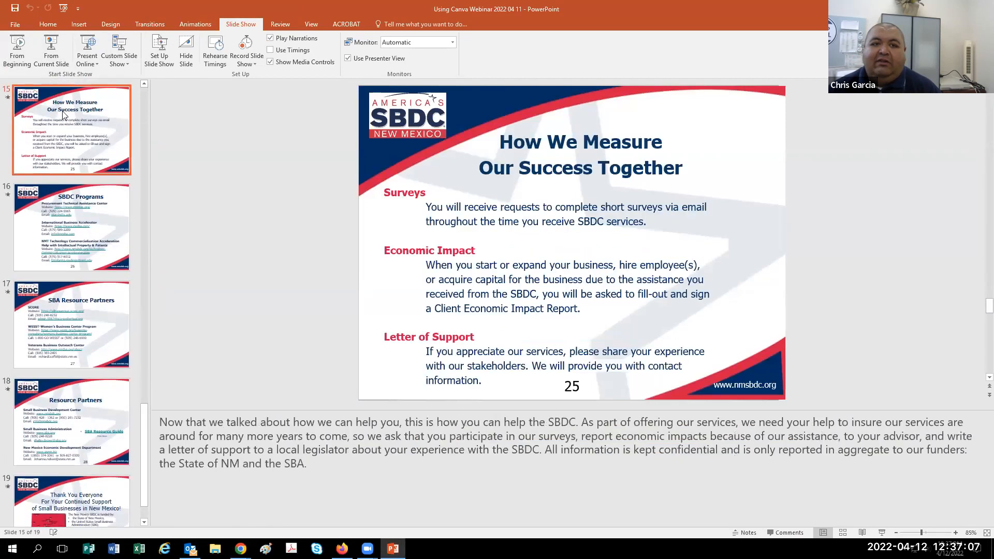
click(64, 223)
click(52, 58)
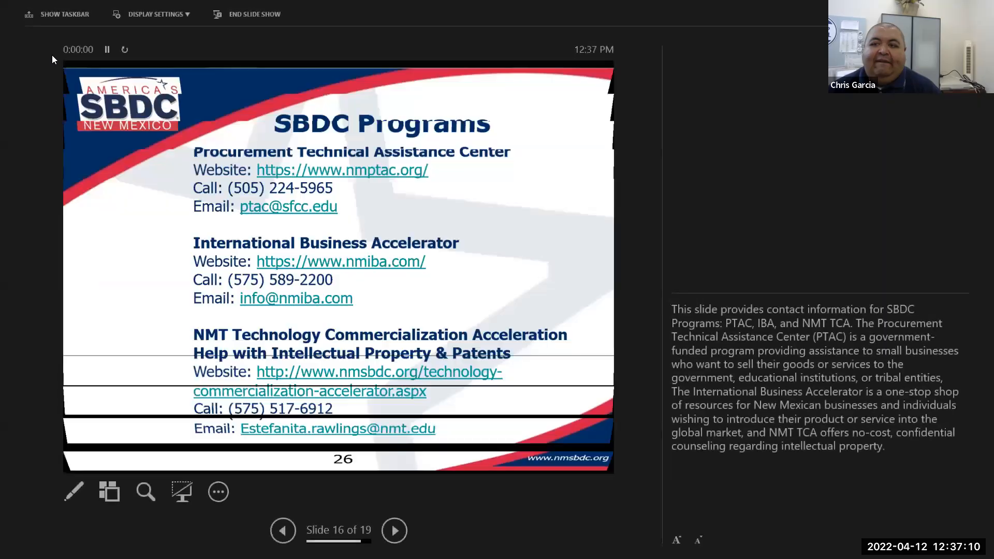